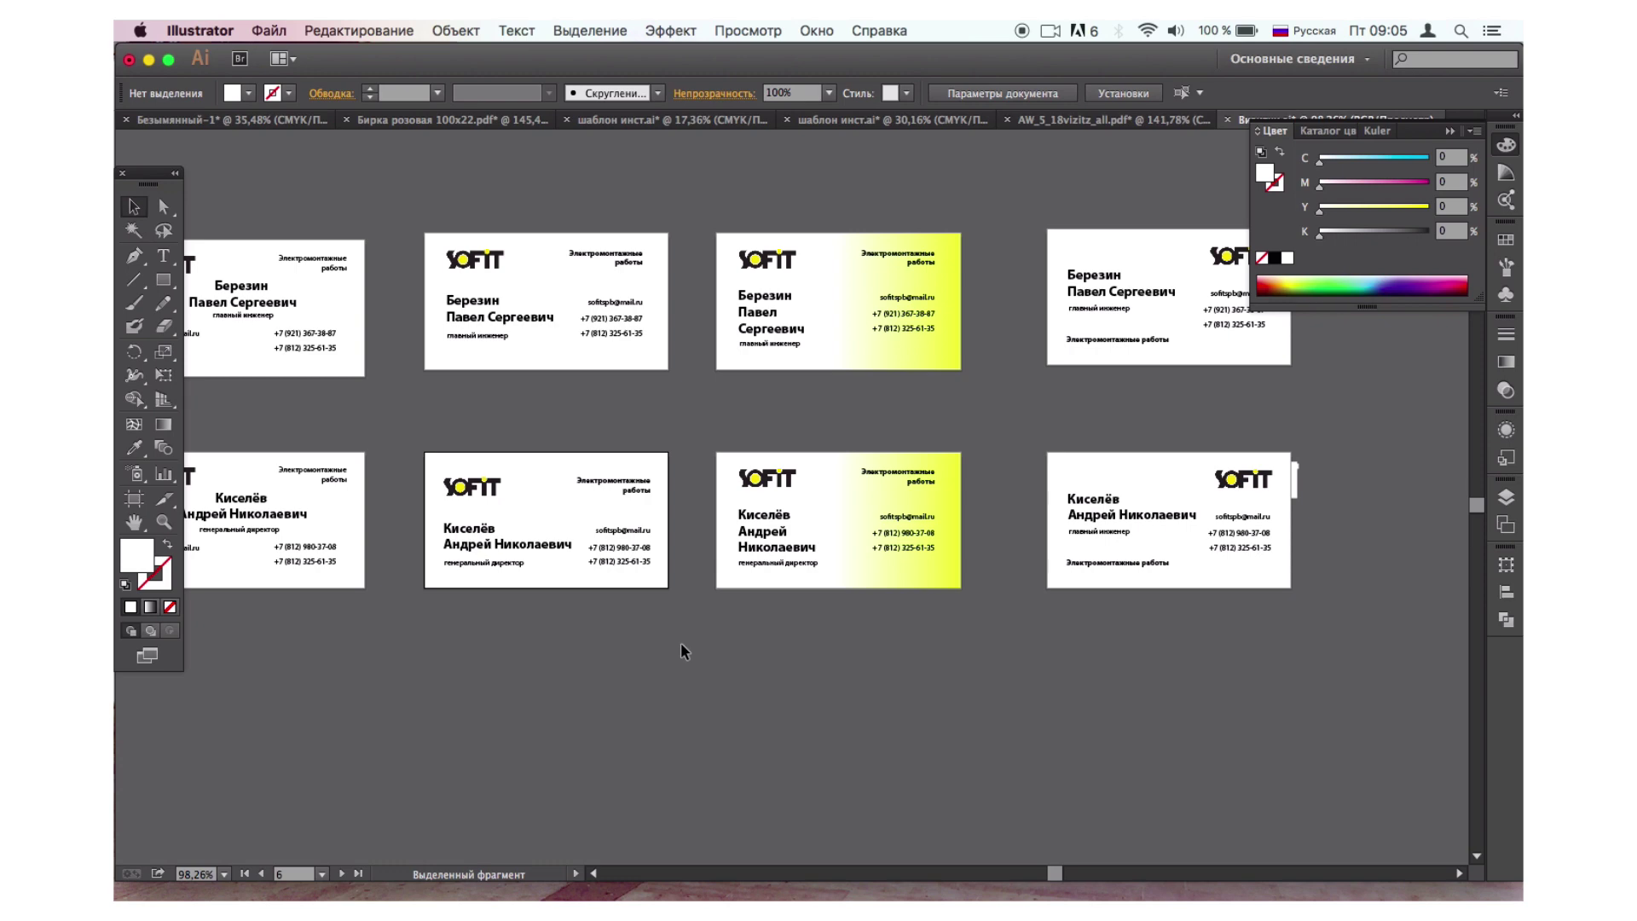
Inspect the existing SOFIT card's artboard bounds and size.
scroll(681, 651, "left", 5)
scroll(681, 651, "down", 2)
scroll(681, 651, "up", 5)
scroll(681, 650, "up", 4)
scroll(680, 651, "right", 3)
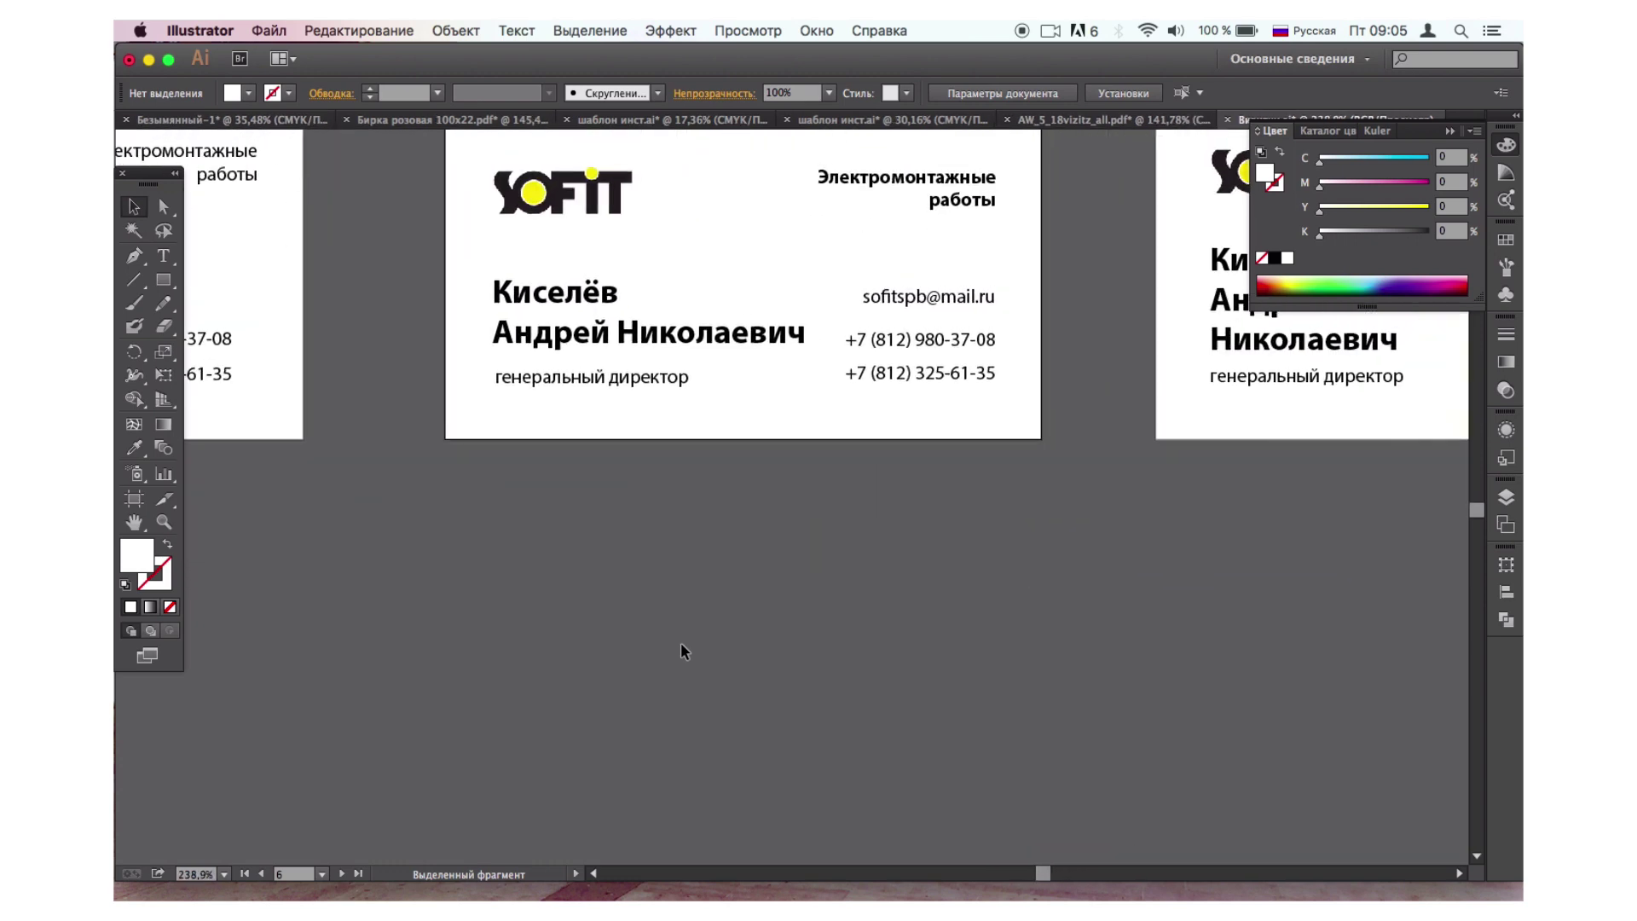
scroll(680, 651, "down", 3)
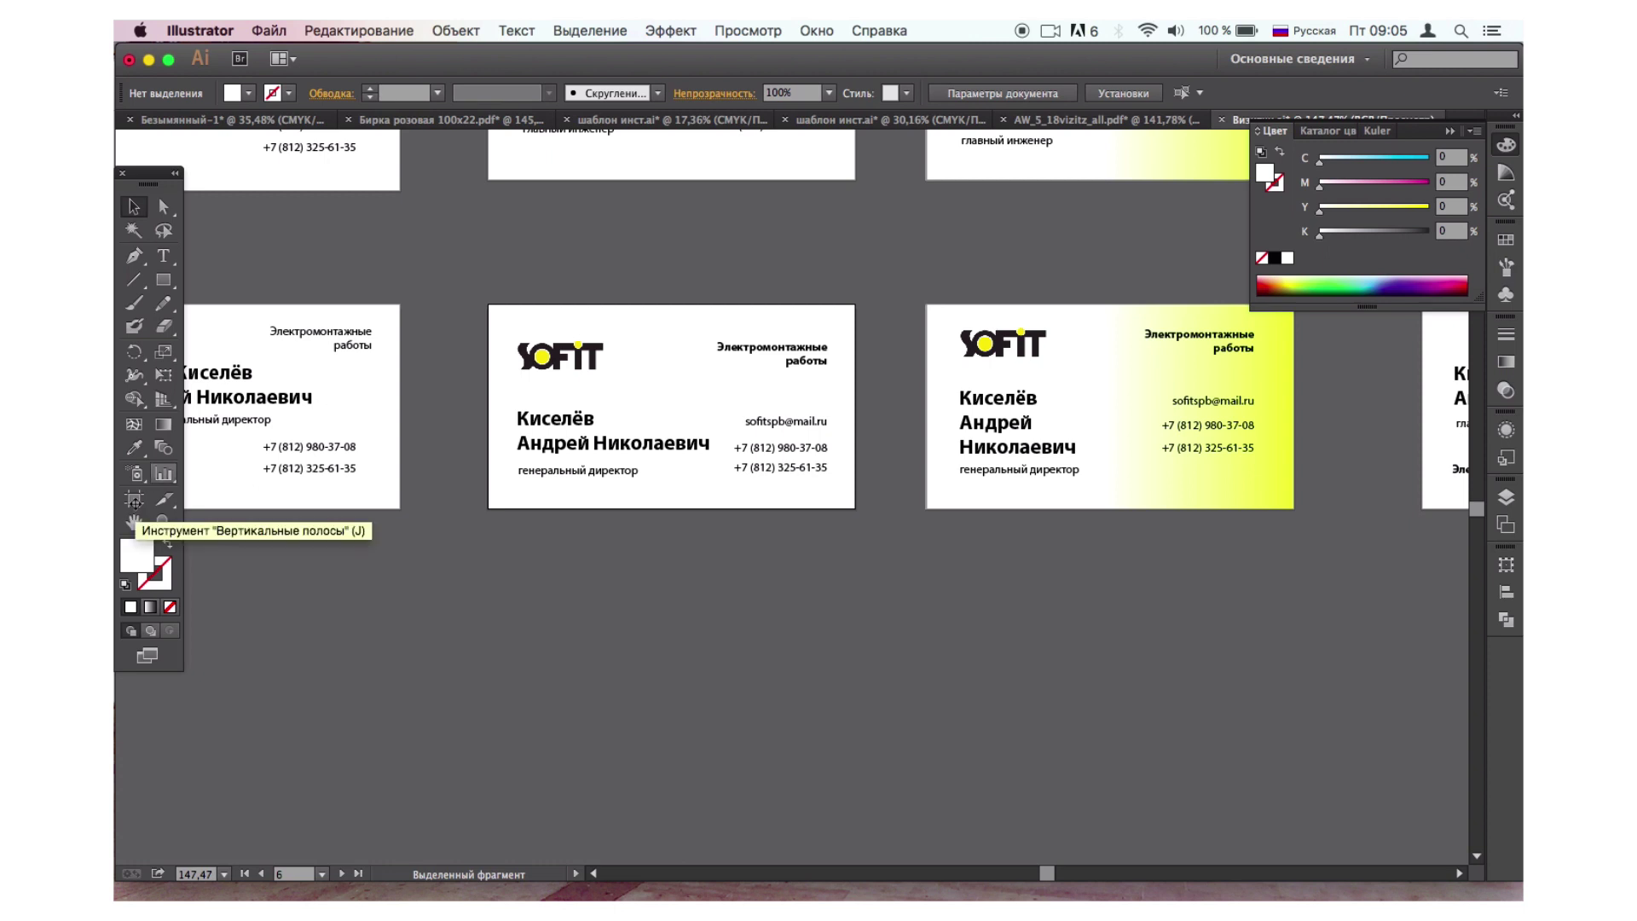
left_click(134, 499)
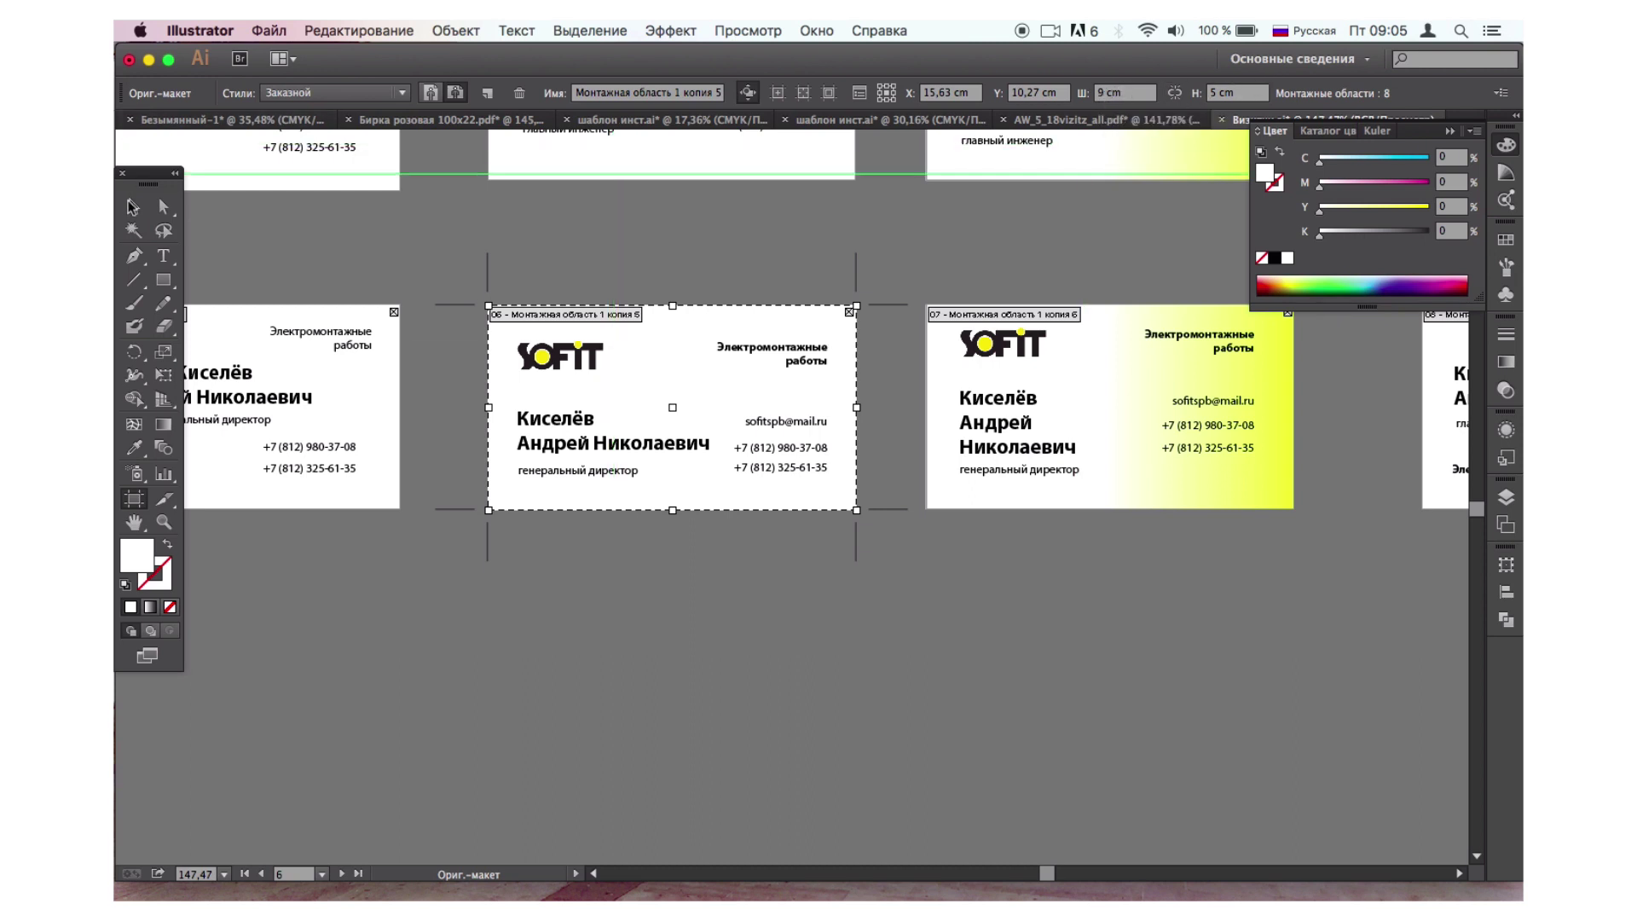
left_click(132, 207)
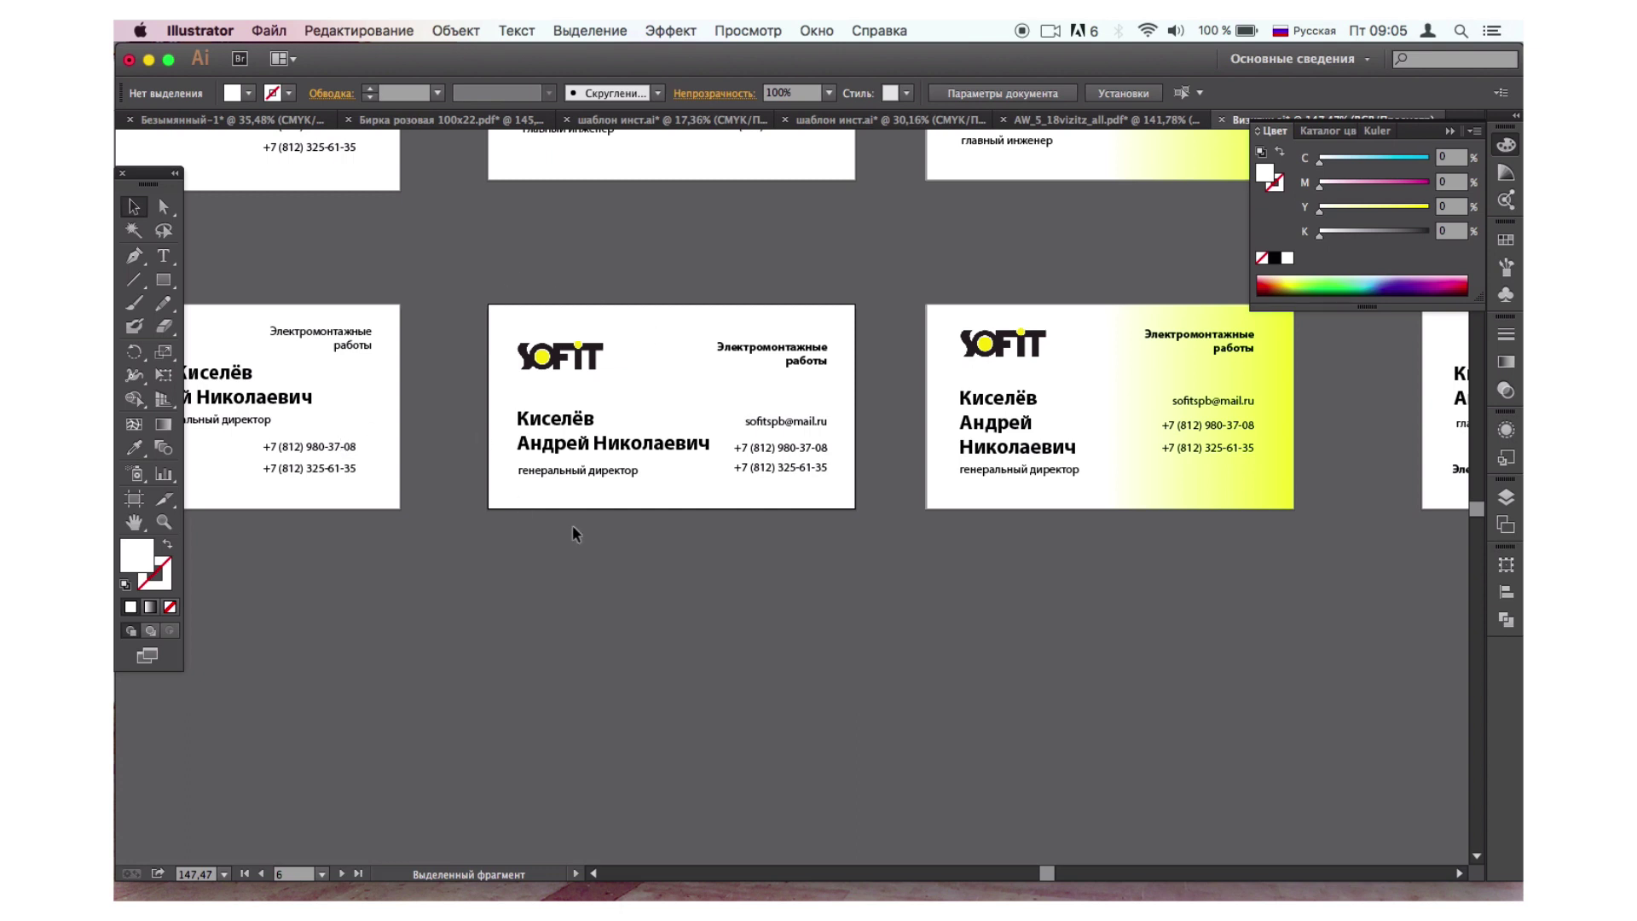
Create a new 90 × 50 mm landscape document and fit its artboard in the window.
left_click(282, 33)
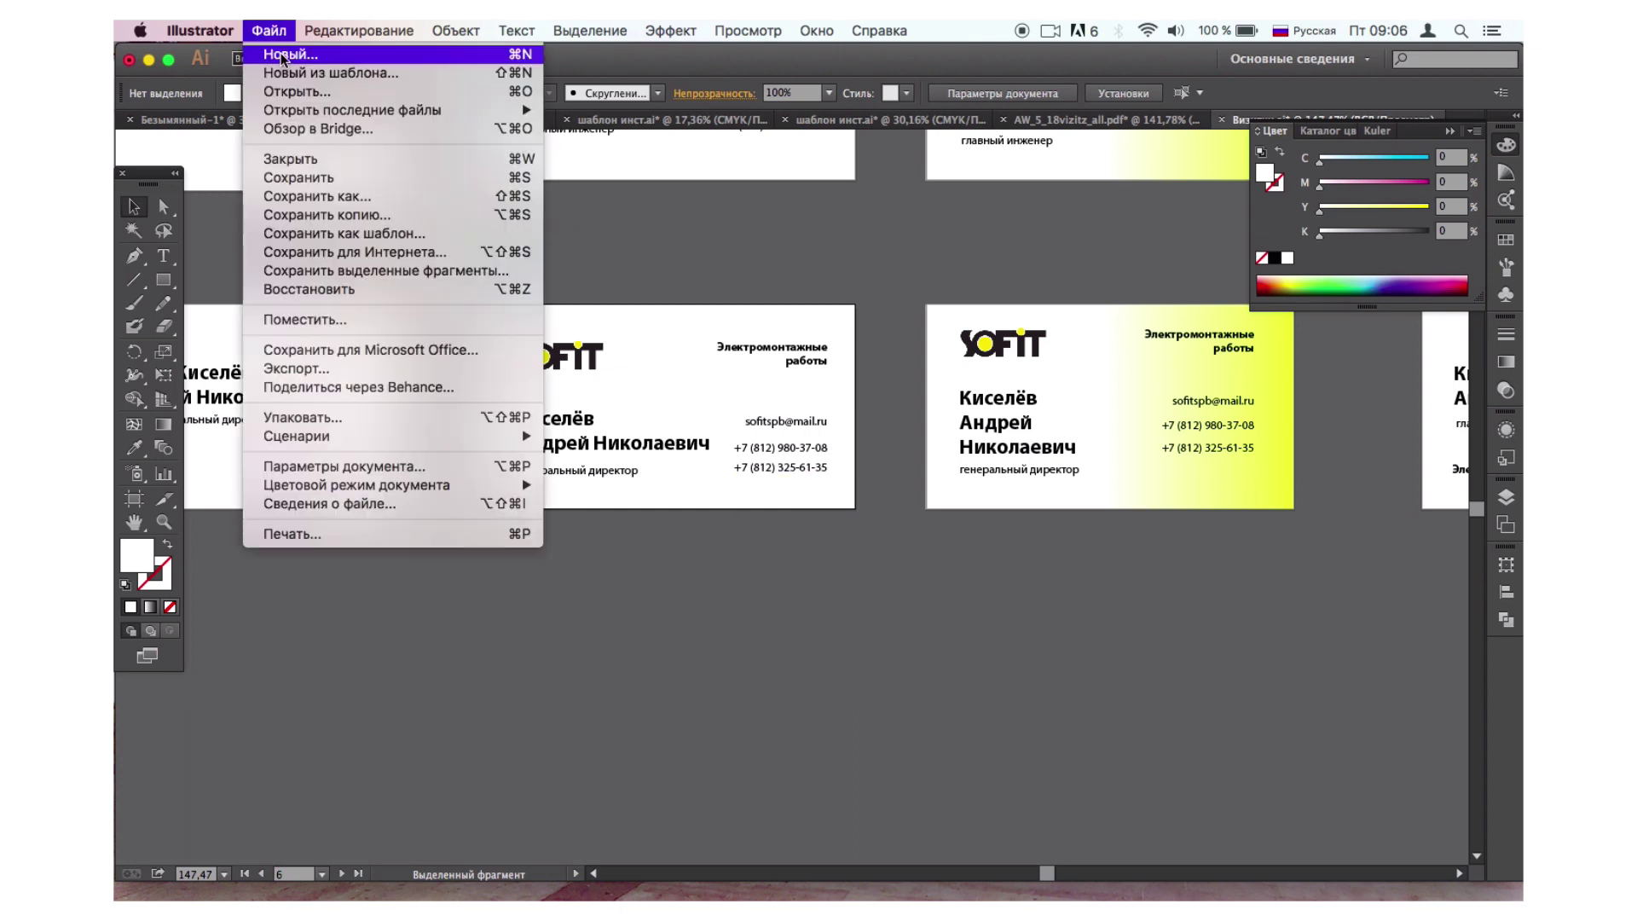
left_click(283, 57)
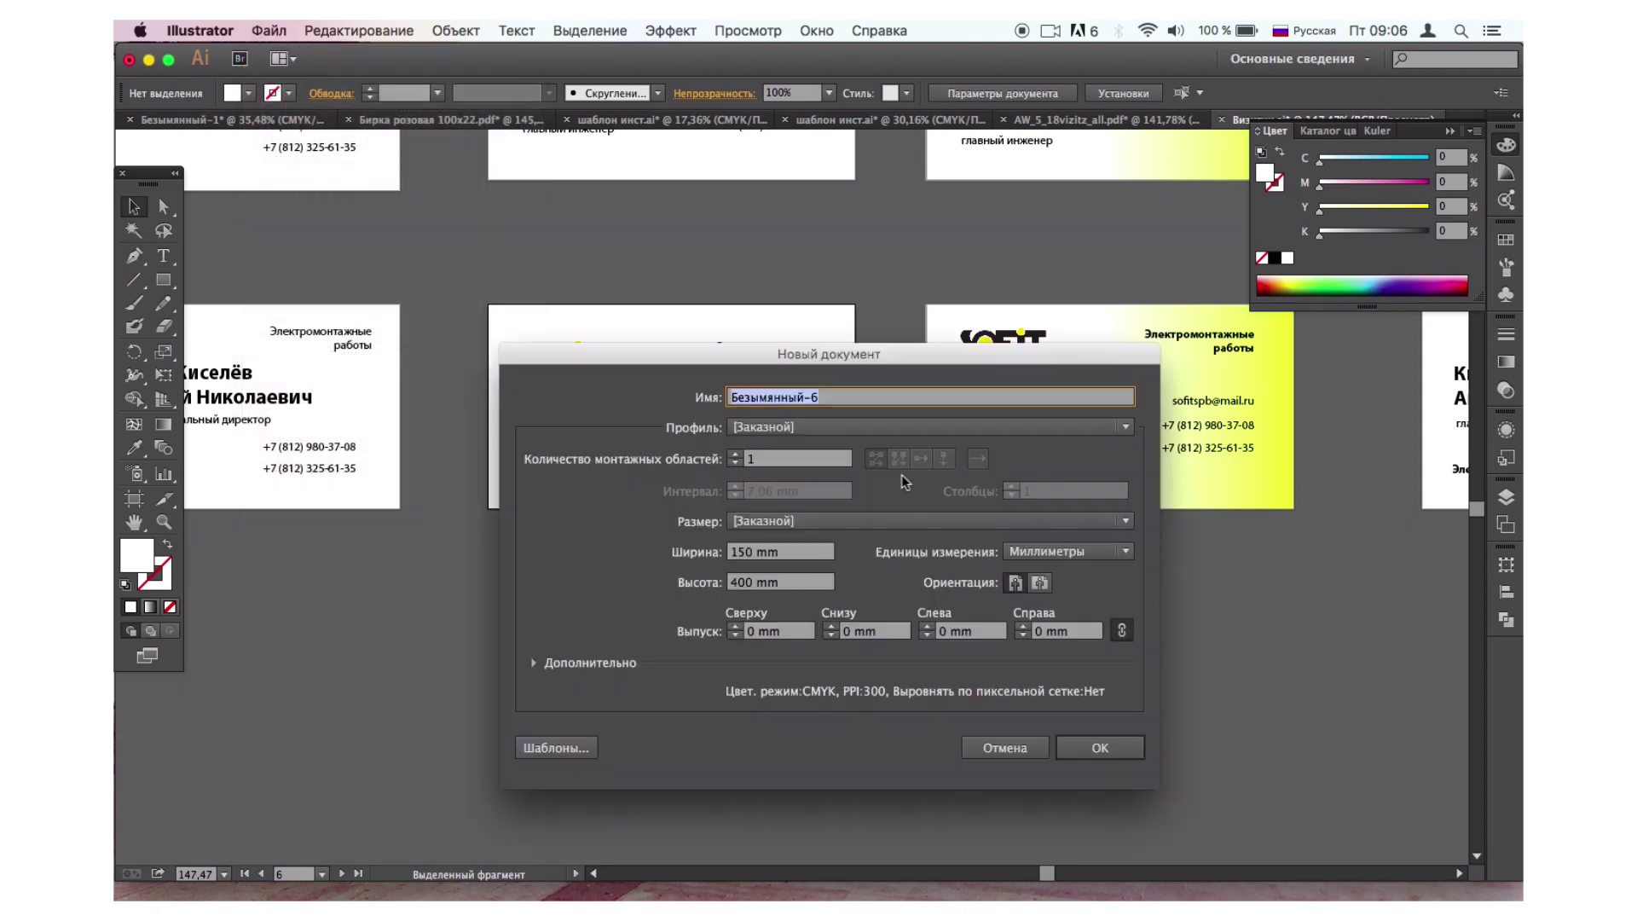
left_click(739, 552)
key("BackSpace")
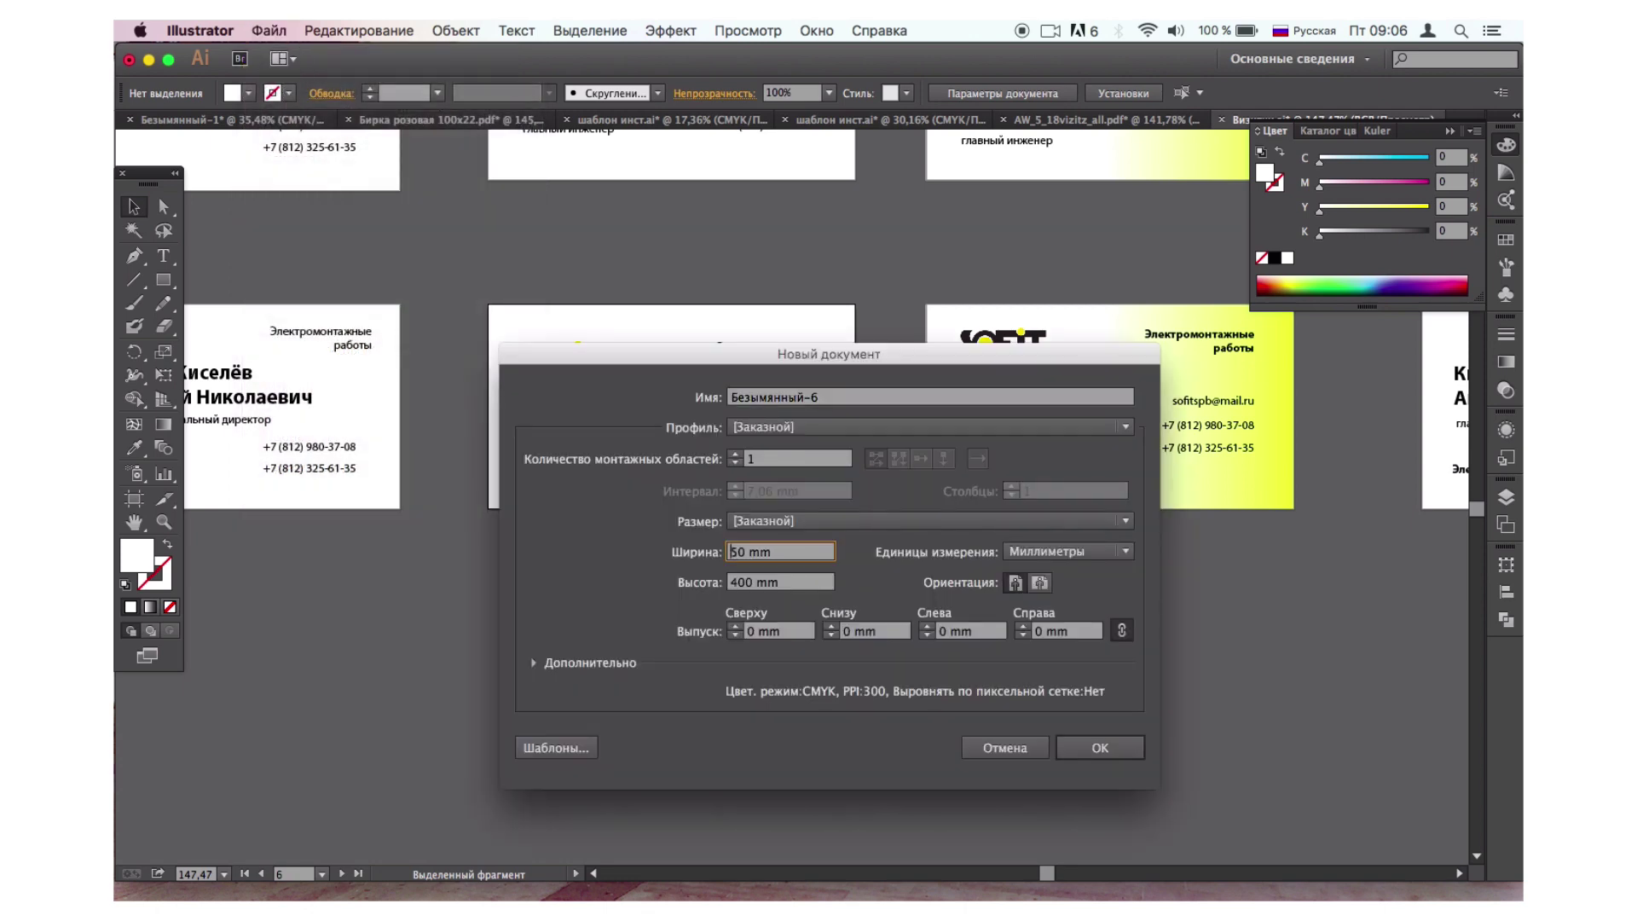
left_click(745, 581)
key("BackSpace")
key("BackSpace")
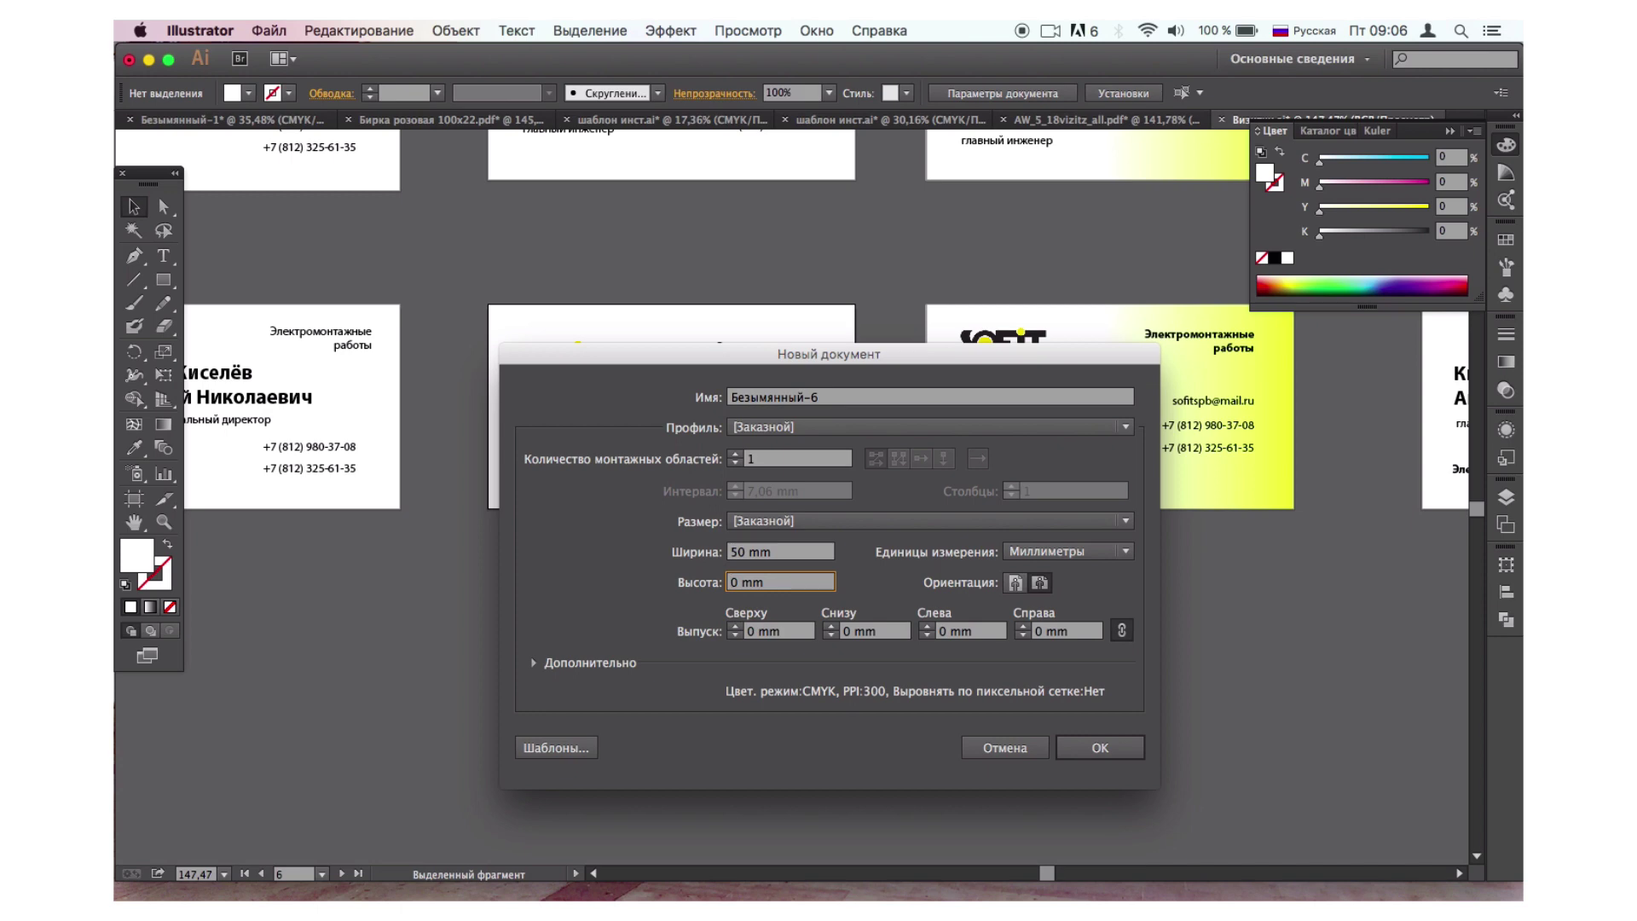
type("9")
left_click(1041, 583)
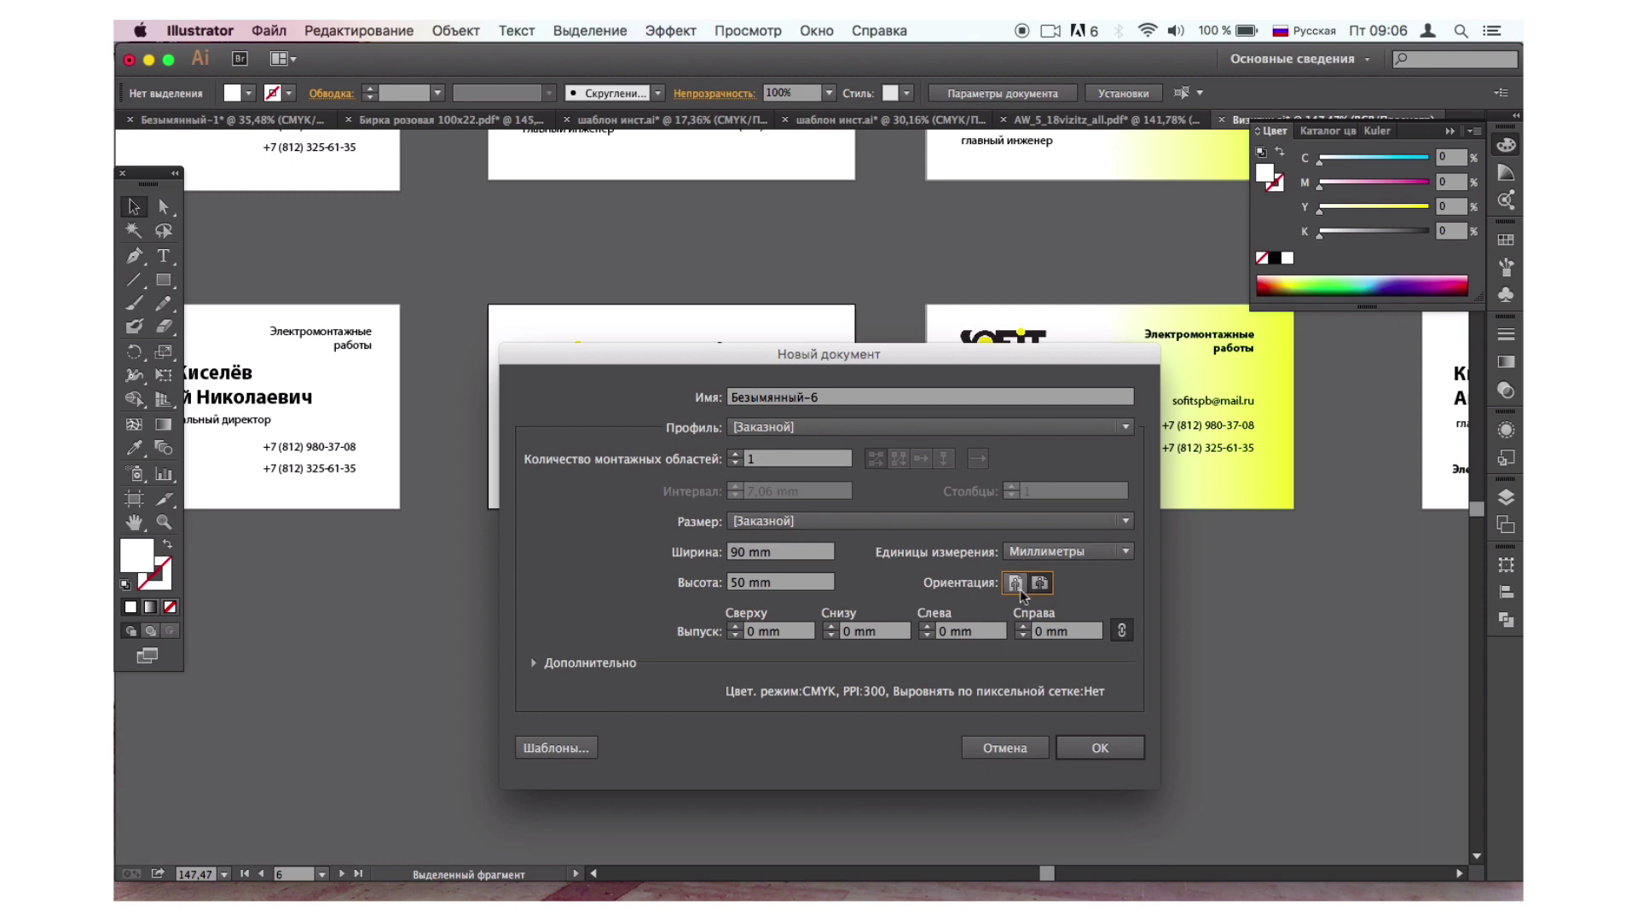
left_click(1111, 762)
key("super+0")
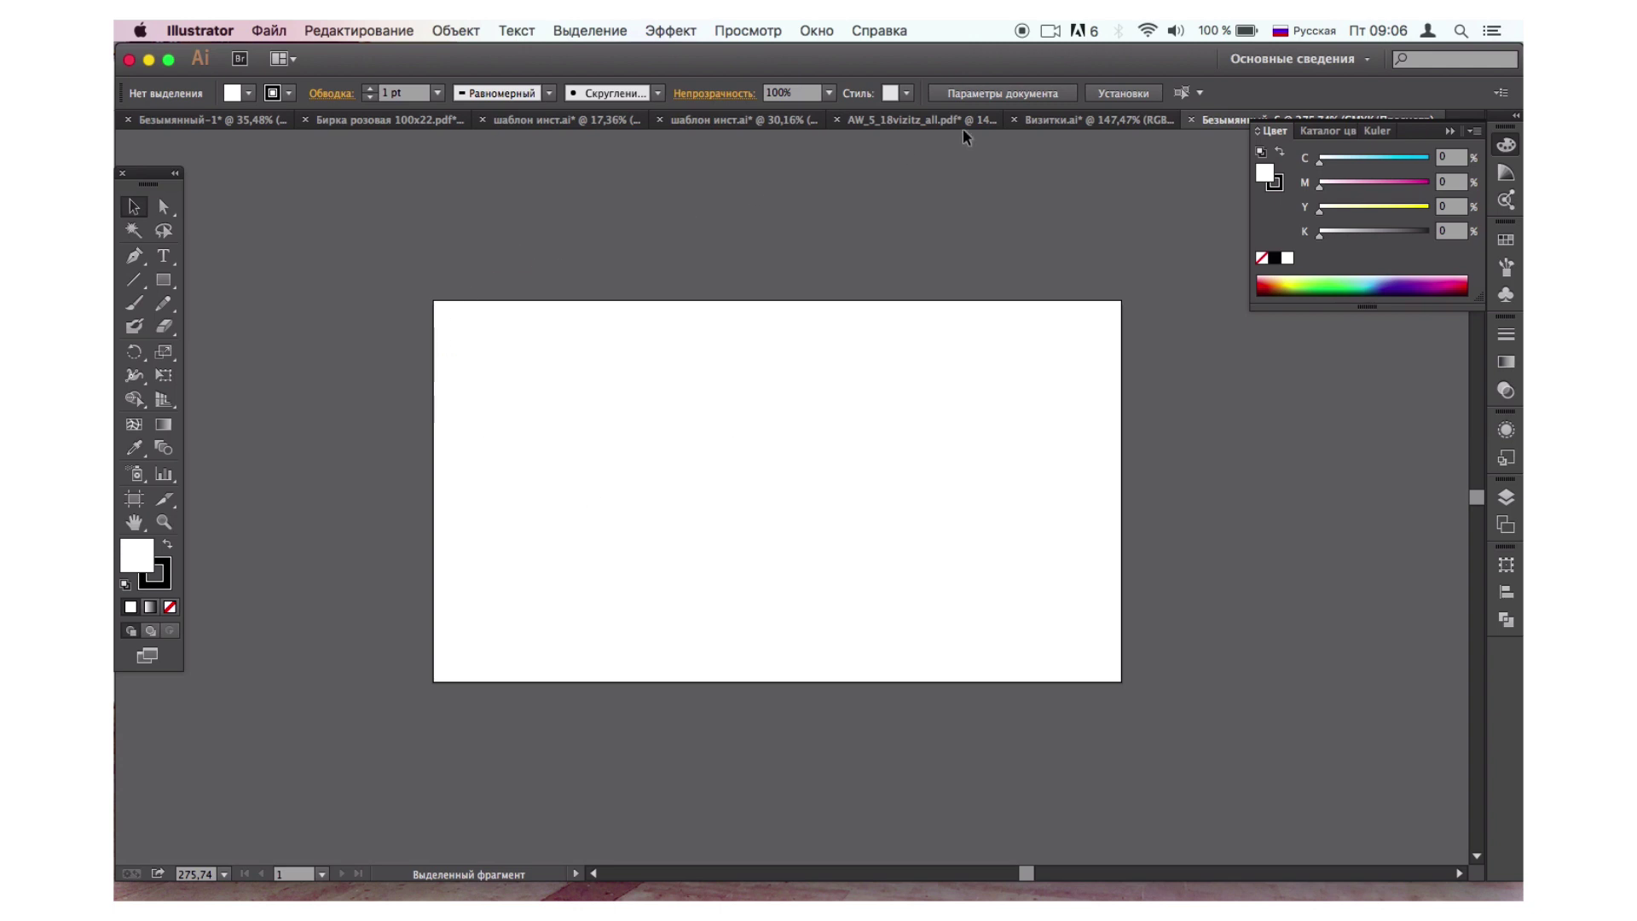
Try bringing the Sofit SPb.jpg logo in from the card folder, then restore Illustrator full screen.
left_click_drag(704, 55, 703, 383)
left_click(688, 193)
mouse_move(698, 167)
left_mouse_down()
mouse_move(713, 594)
mouse_move(694, 756)
mouse_move(695, 158)
left_mouse_up()
left_click(879, 181)
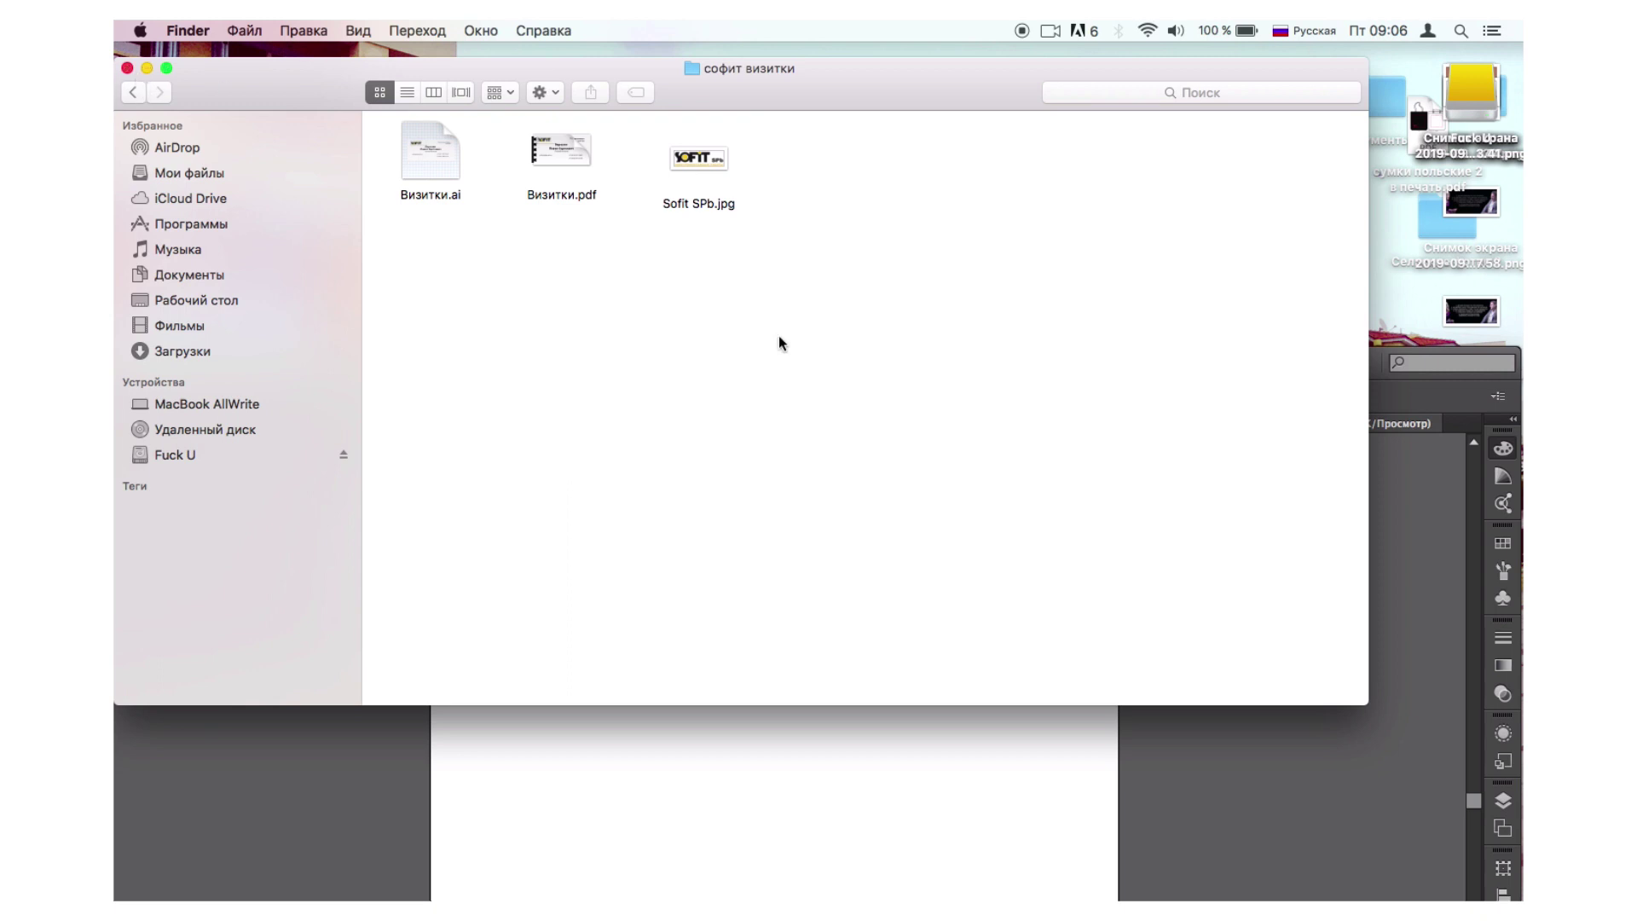
left_click(1318, 750)
left_click_drag(1083, 355, 1076, 31)
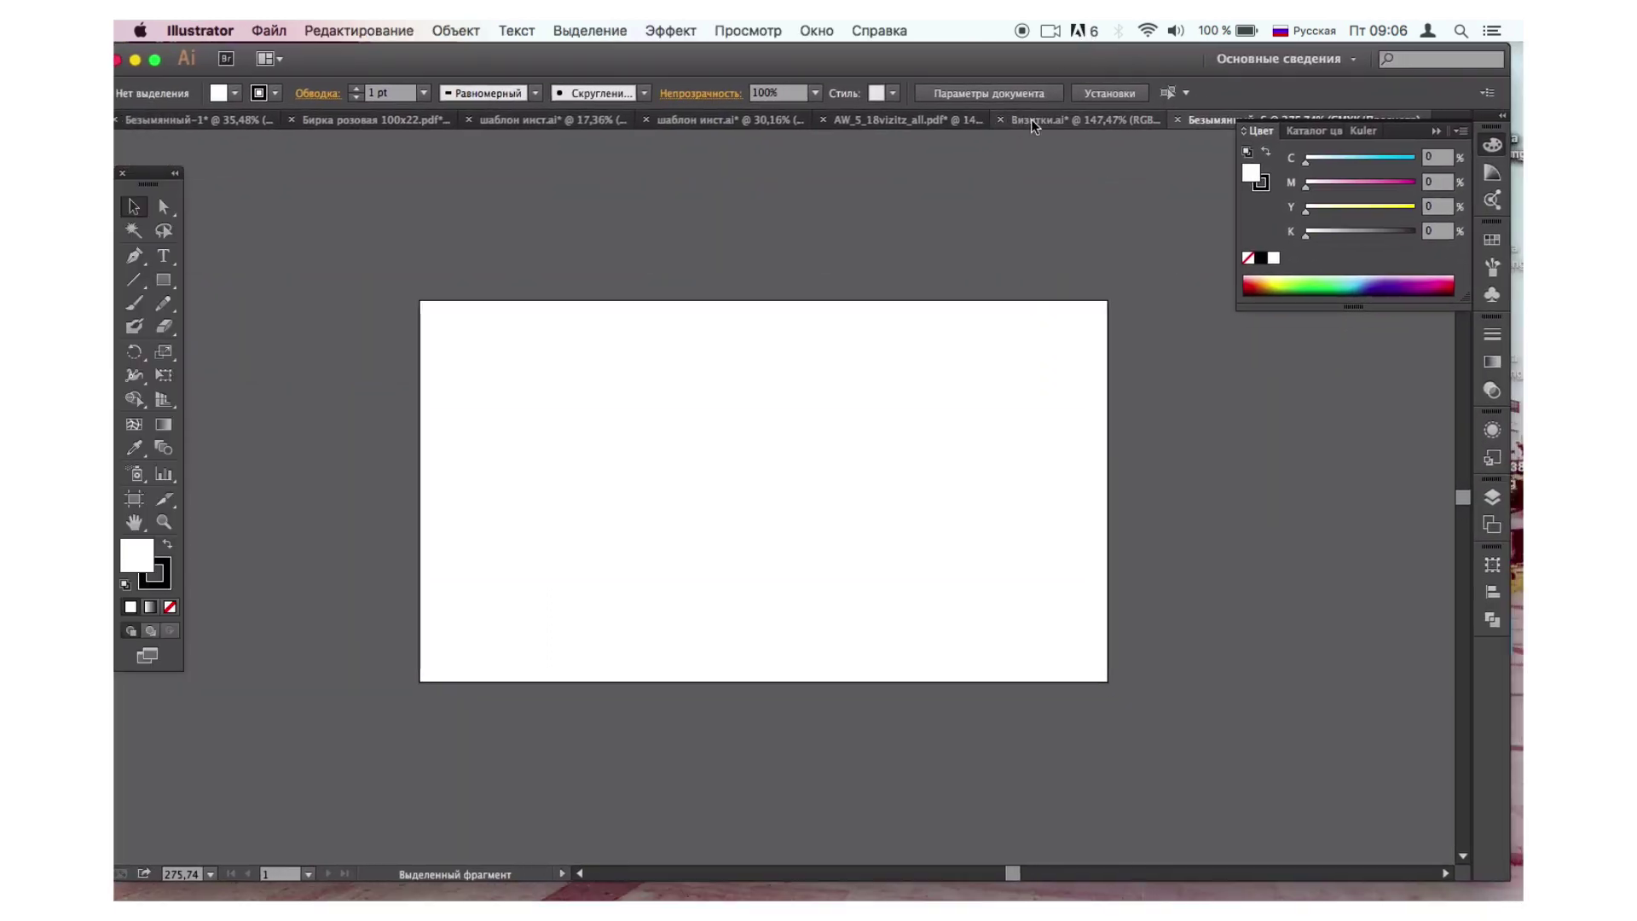
Copy the SOFIT logo group from Визитки.ai onto the new blank artboard.
left_click(1031, 119)
left_click(573, 364)
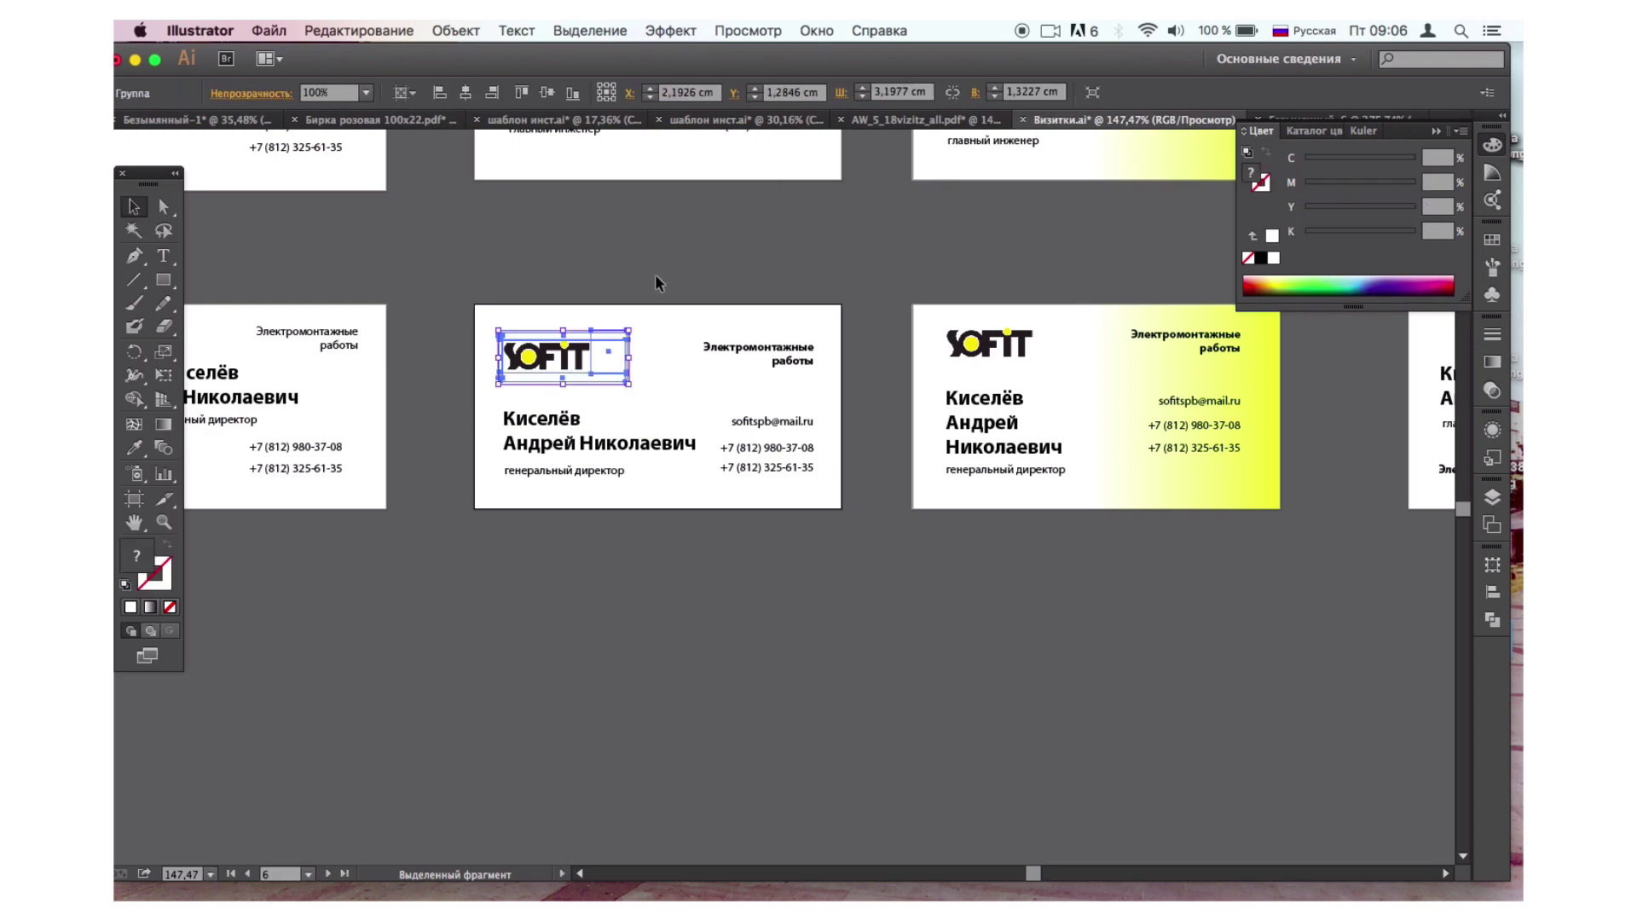
left_click(698, 237)
left_click_drag(577, 361, 746, 249)
key("super+z")
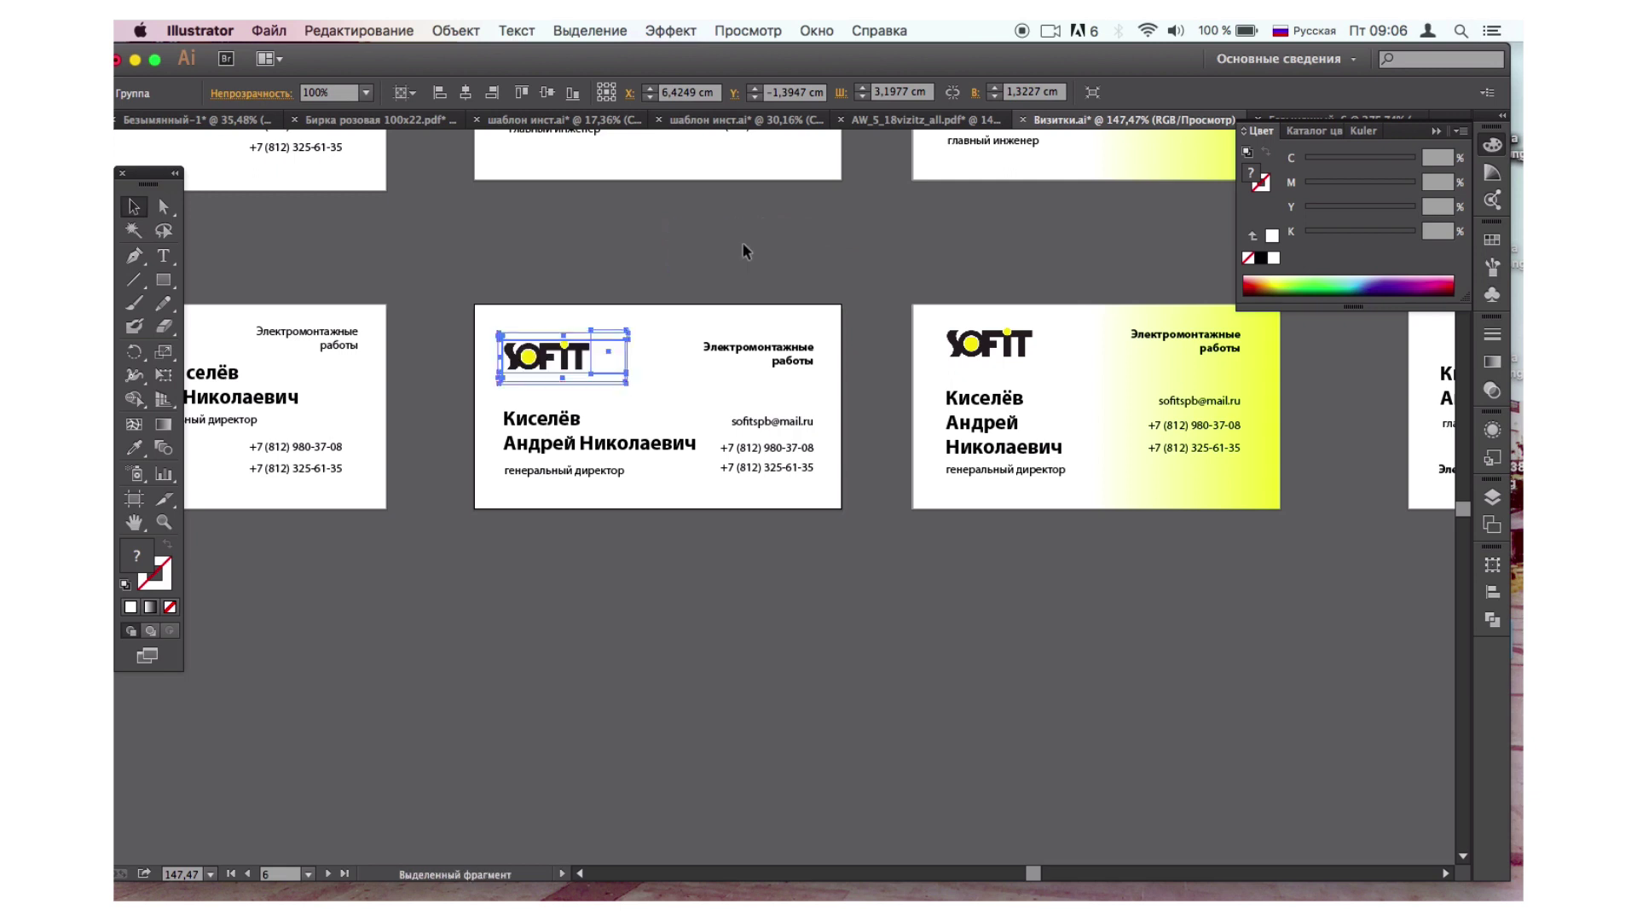
left_click_drag(554, 363, 1300, 115)
left_click_drag(695, 303, 549, 402)
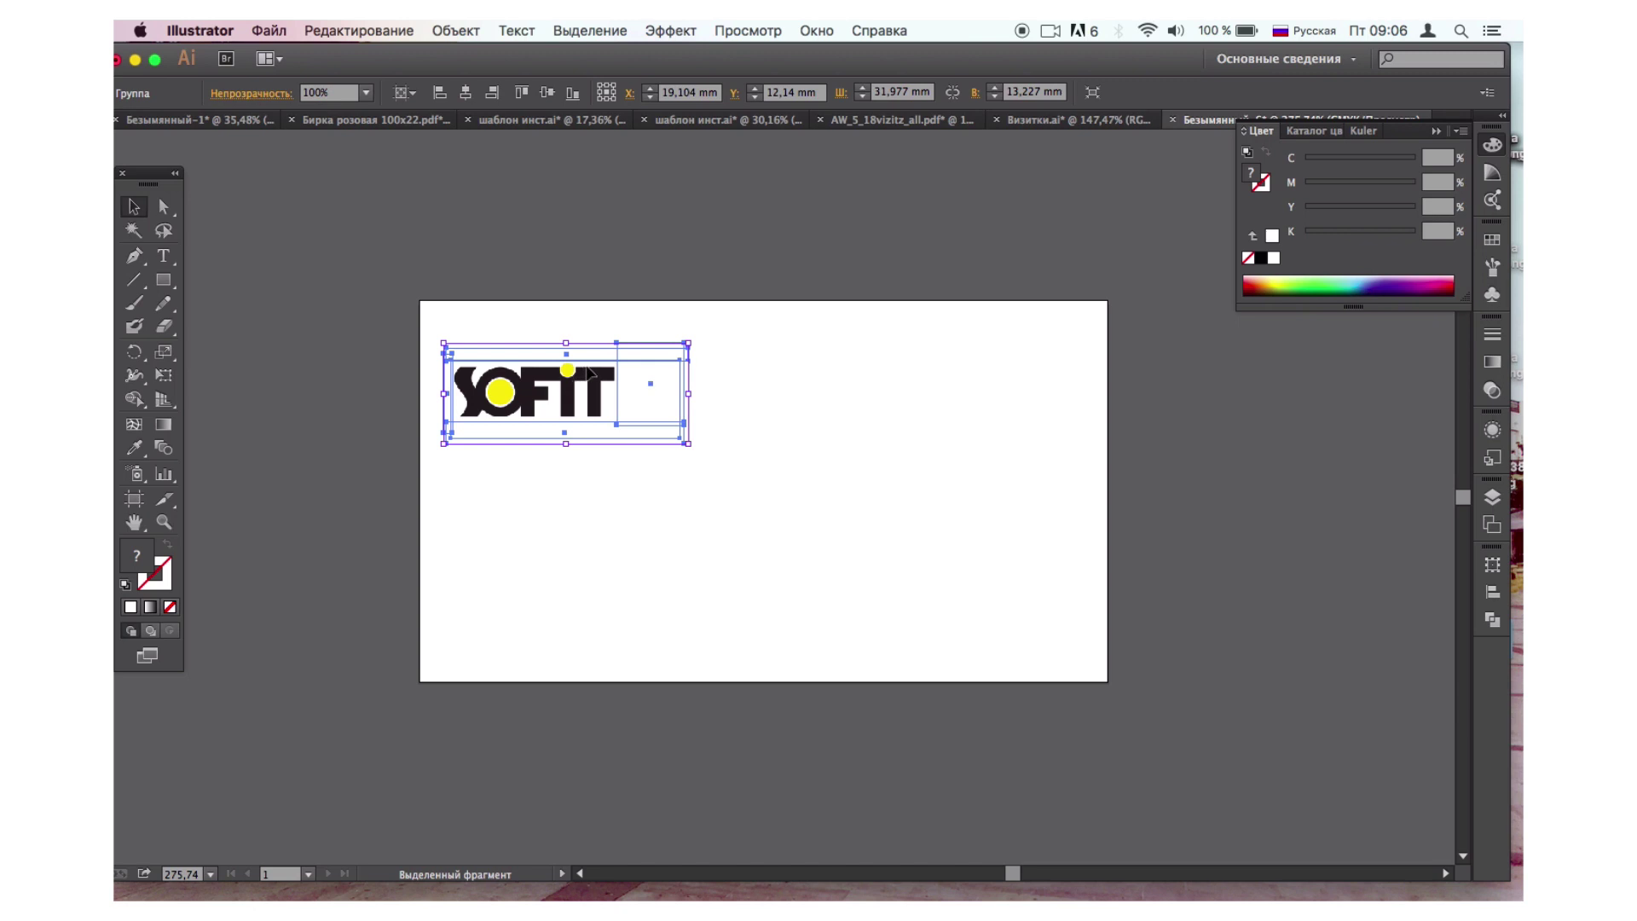
Position the SOFIT logo near the artboard's top-left corner, nudging it slightly higher.
left_click_drag(563, 407, 588, 399)
scroll(775, 507, "down", 3, "alt")
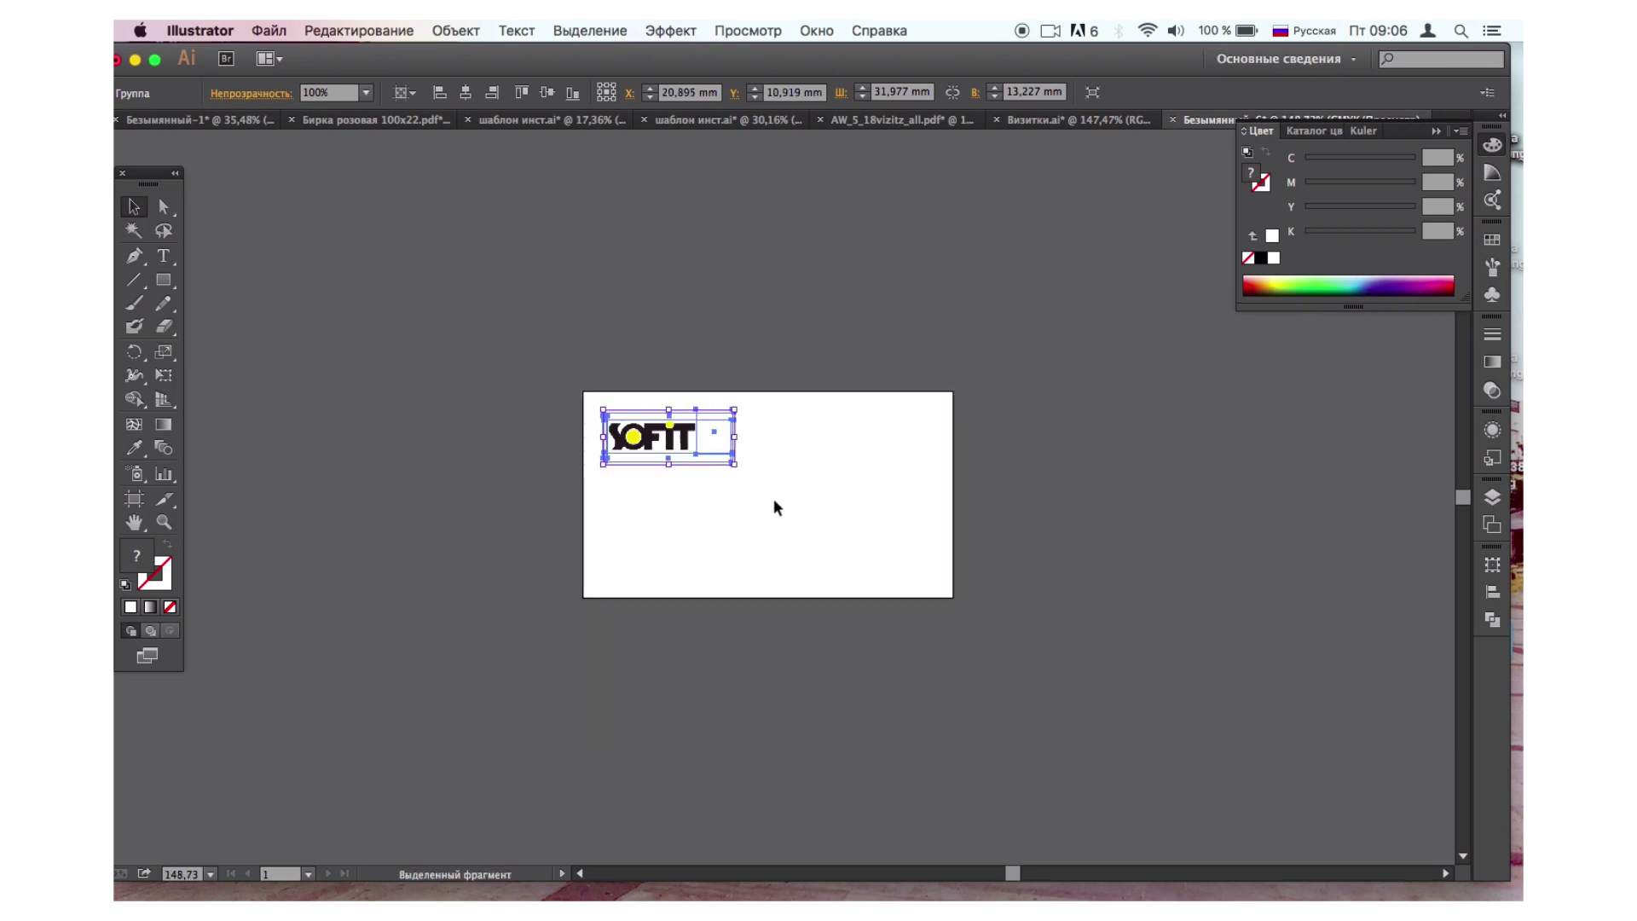
scroll(774, 507, "down", 1)
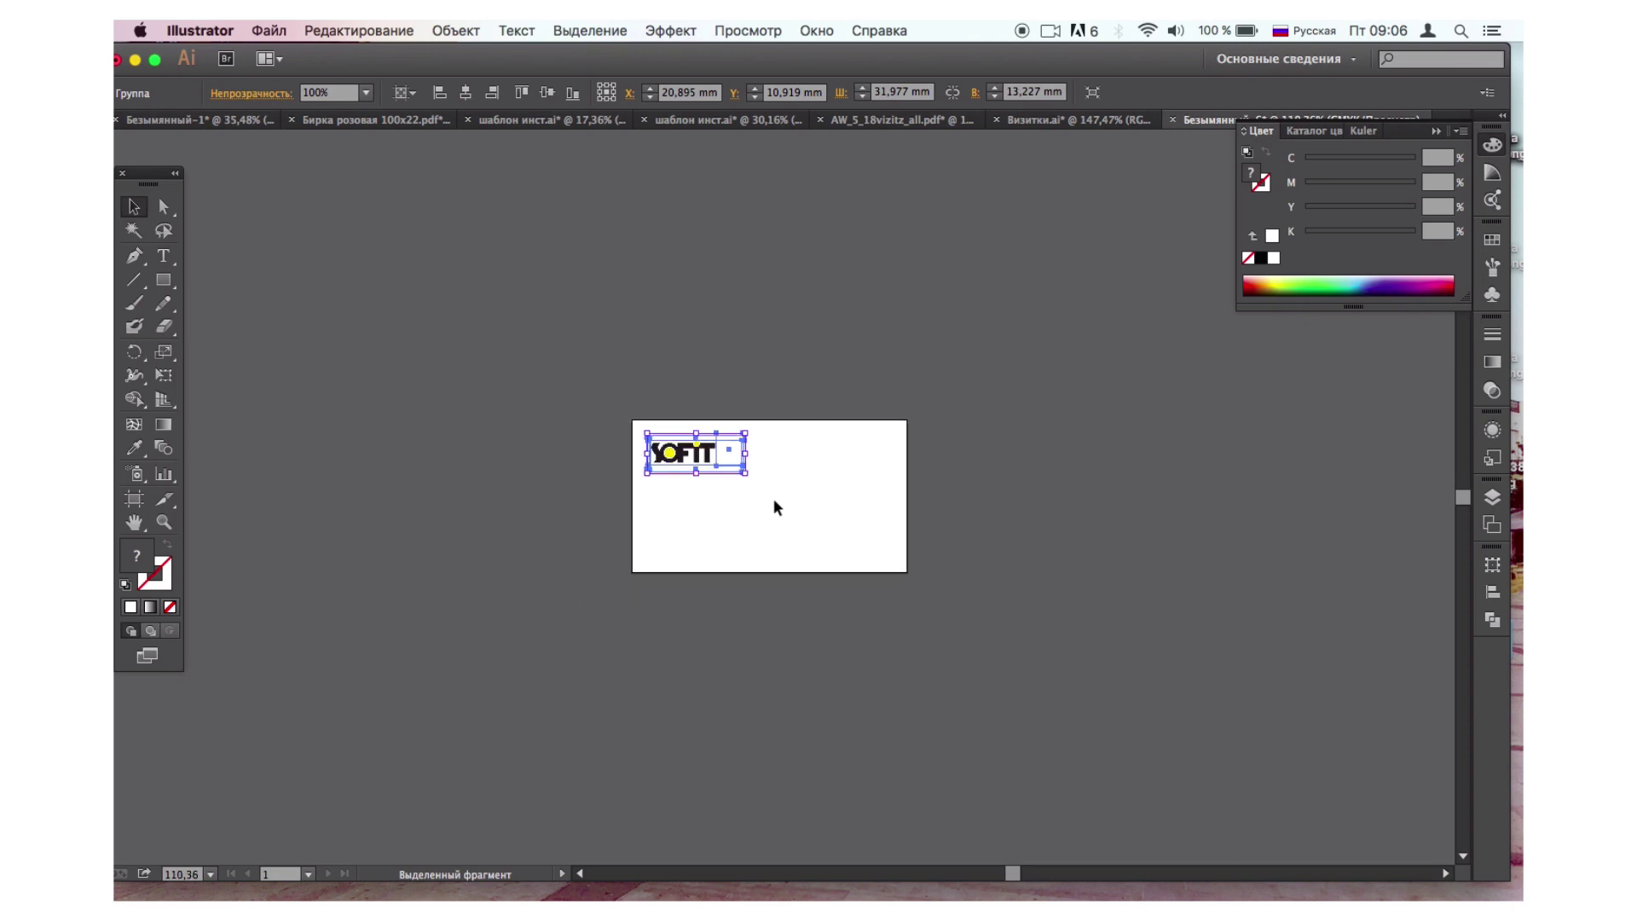
scroll(776, 507, "up", 1)
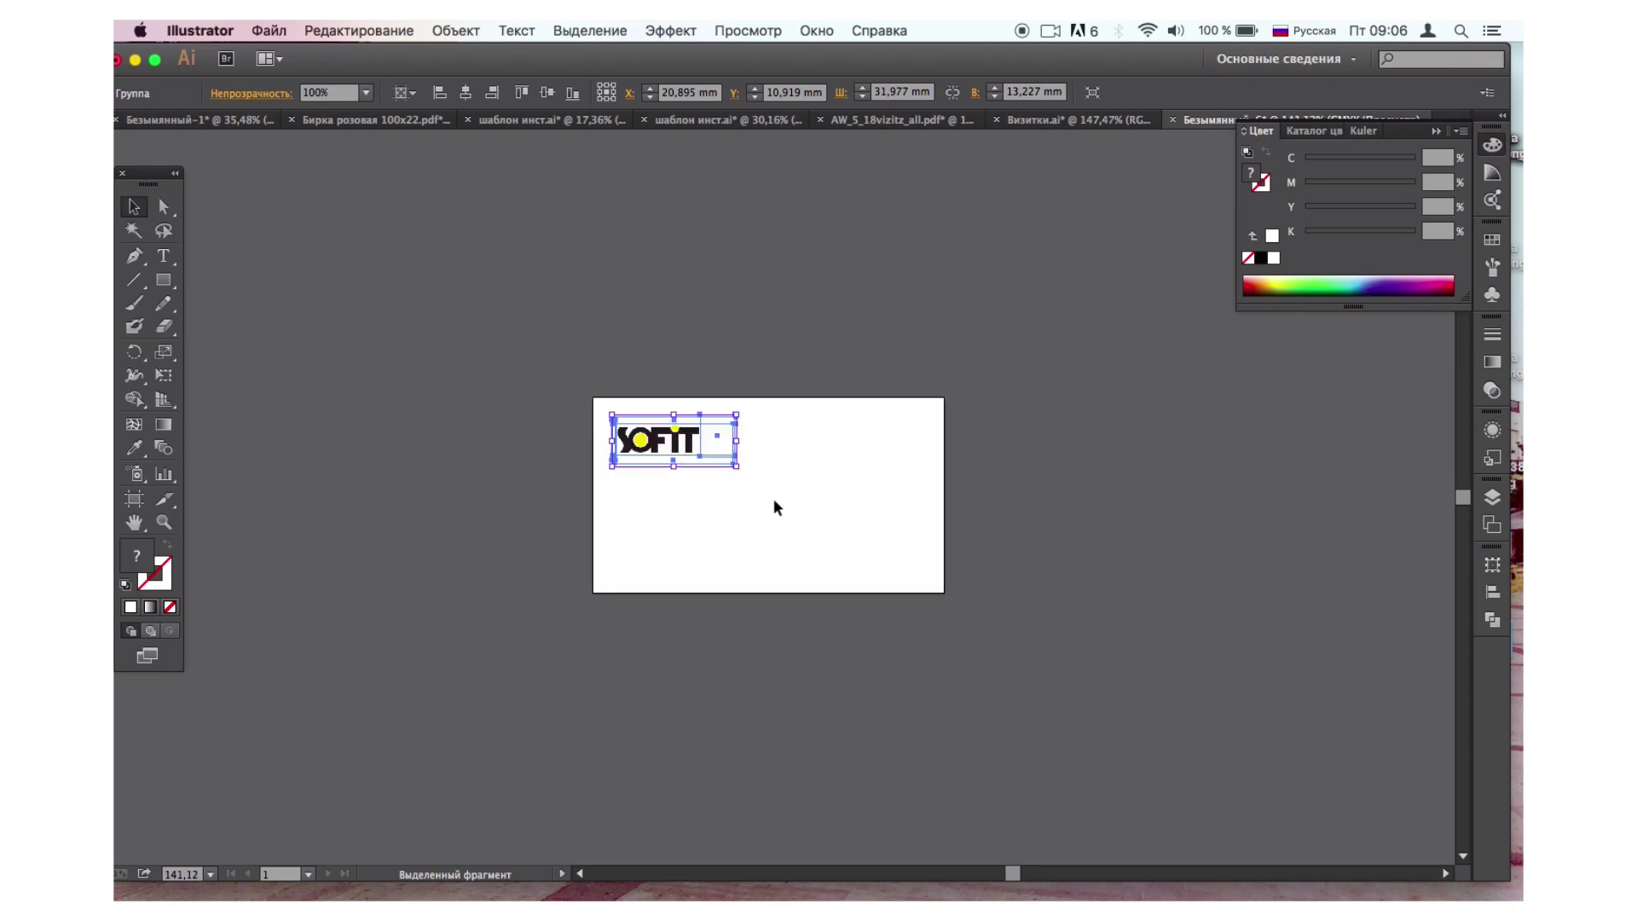
scroll(774, 508, "up", 1)
scroll(775, 507, "up", 1)
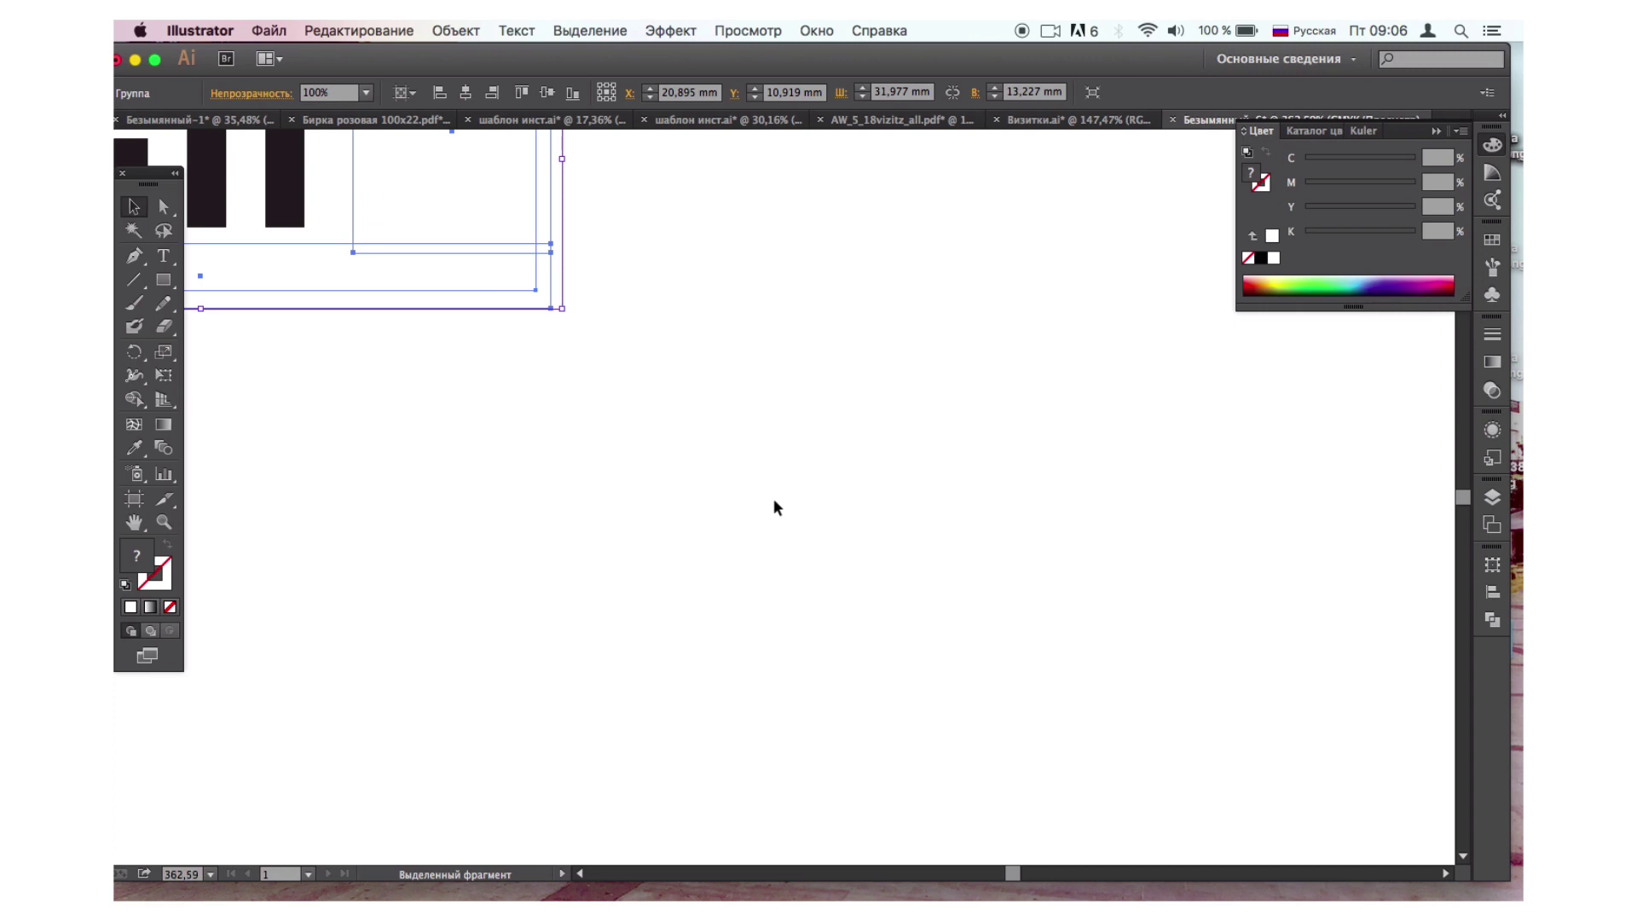
scroll(774, 507, "down", 1)
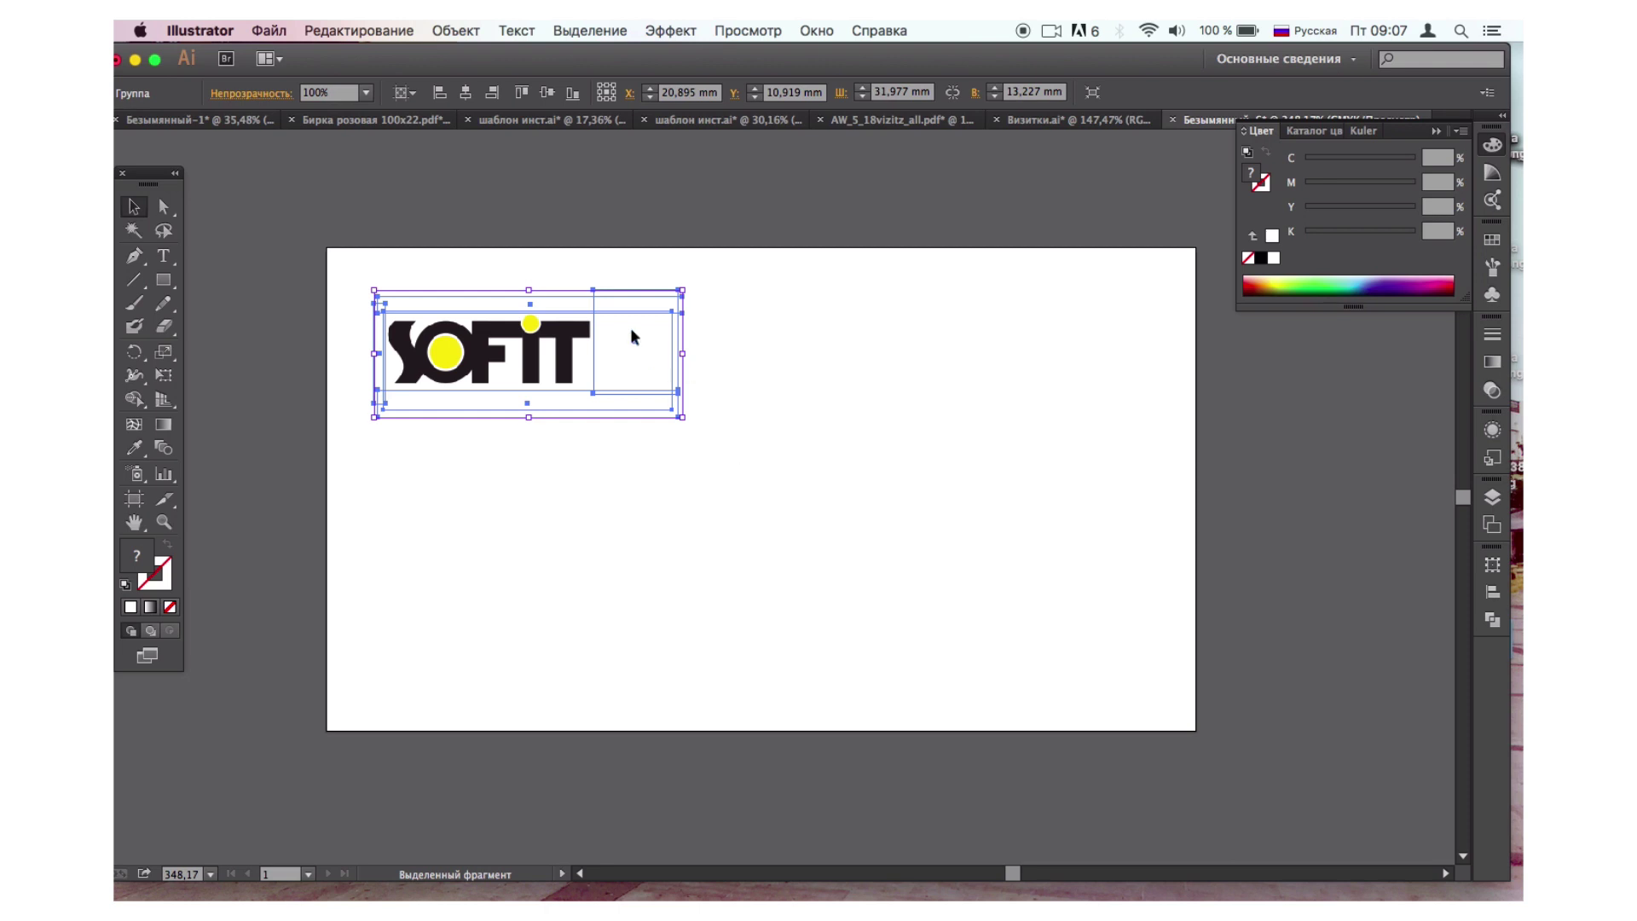
left_click_drag(632, 337, 633, 330)
left_click(811, 428)
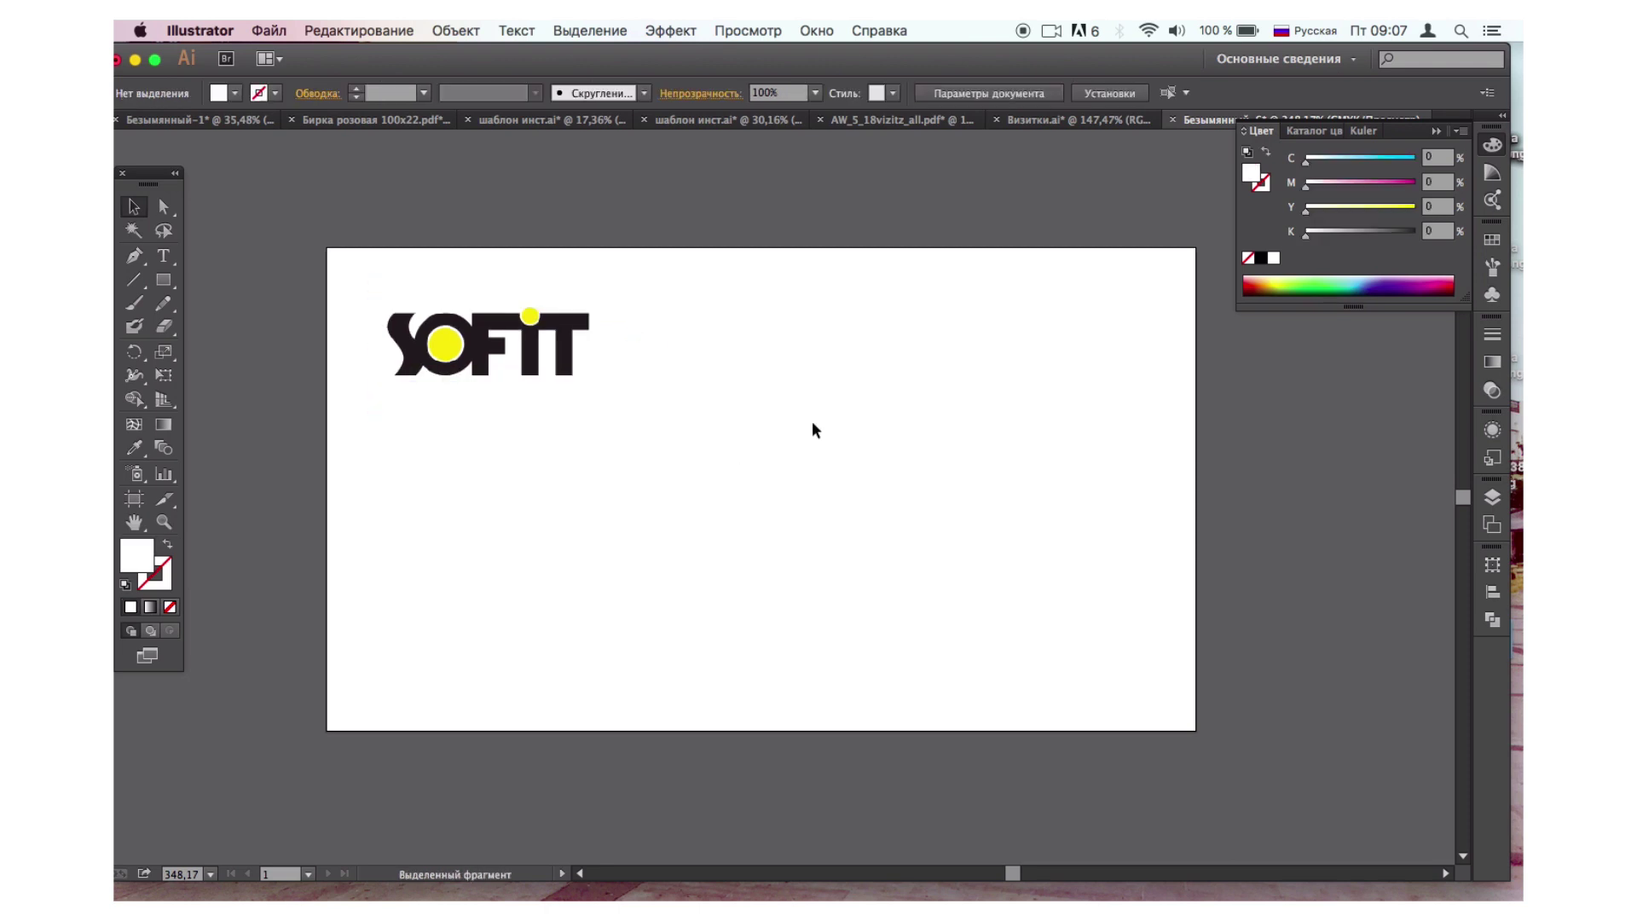
scroll(812, 423, "down", 3)
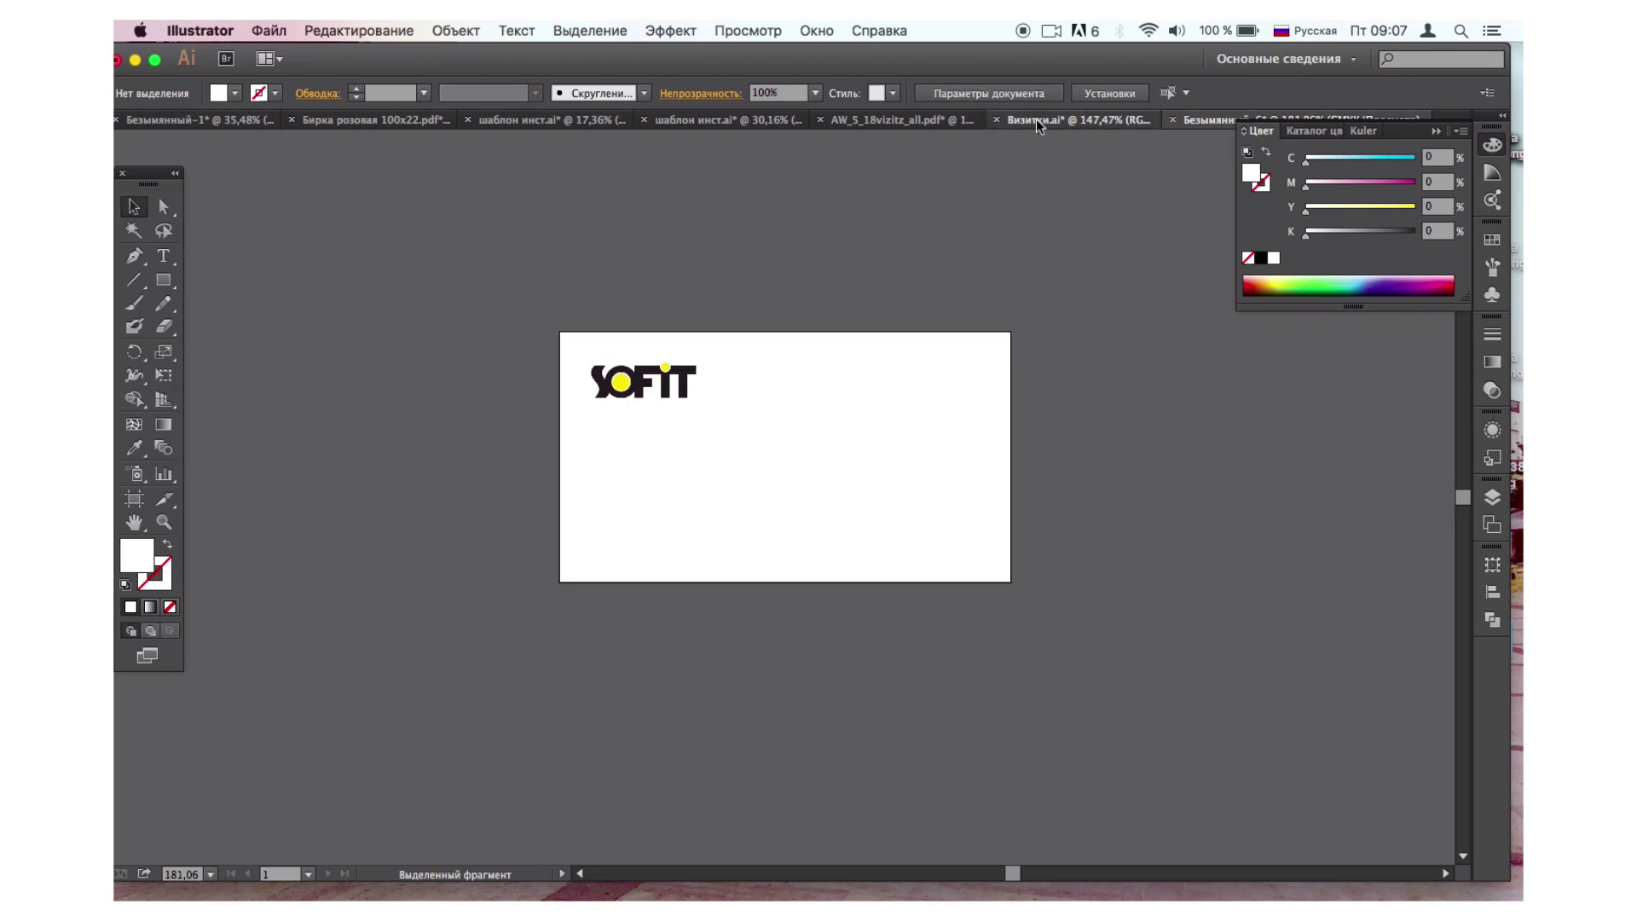
Copy all contents of the middle SOFIT card from Визитки.ai beside the new artboard.
left_click(1036, 119)
left_click(602, 571)
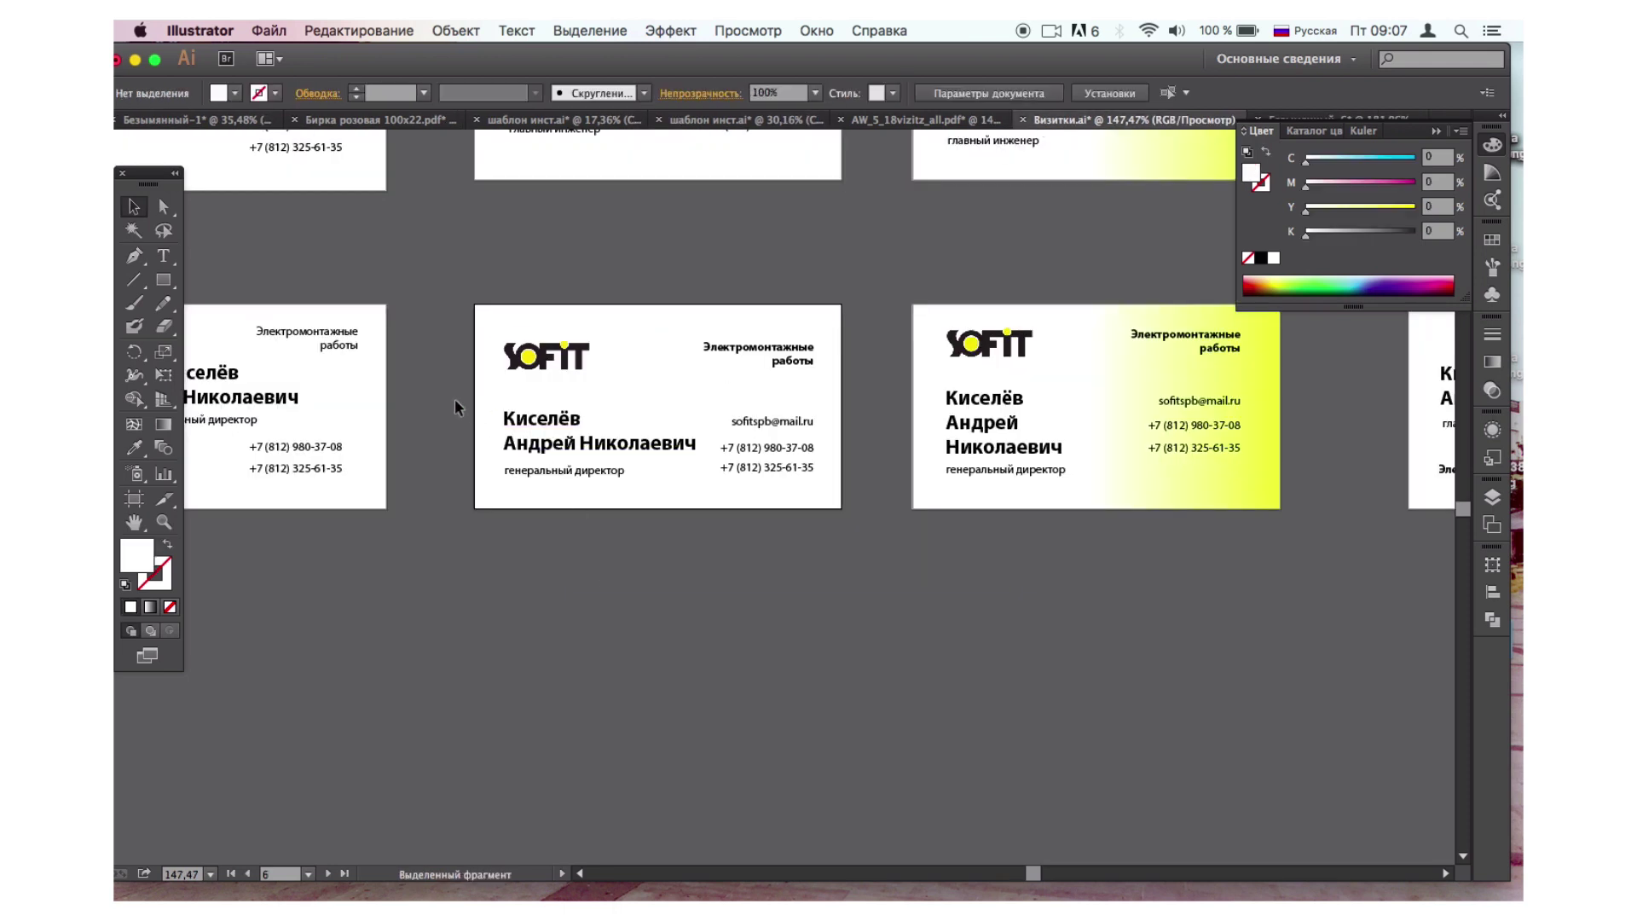
left_click(525, 427)
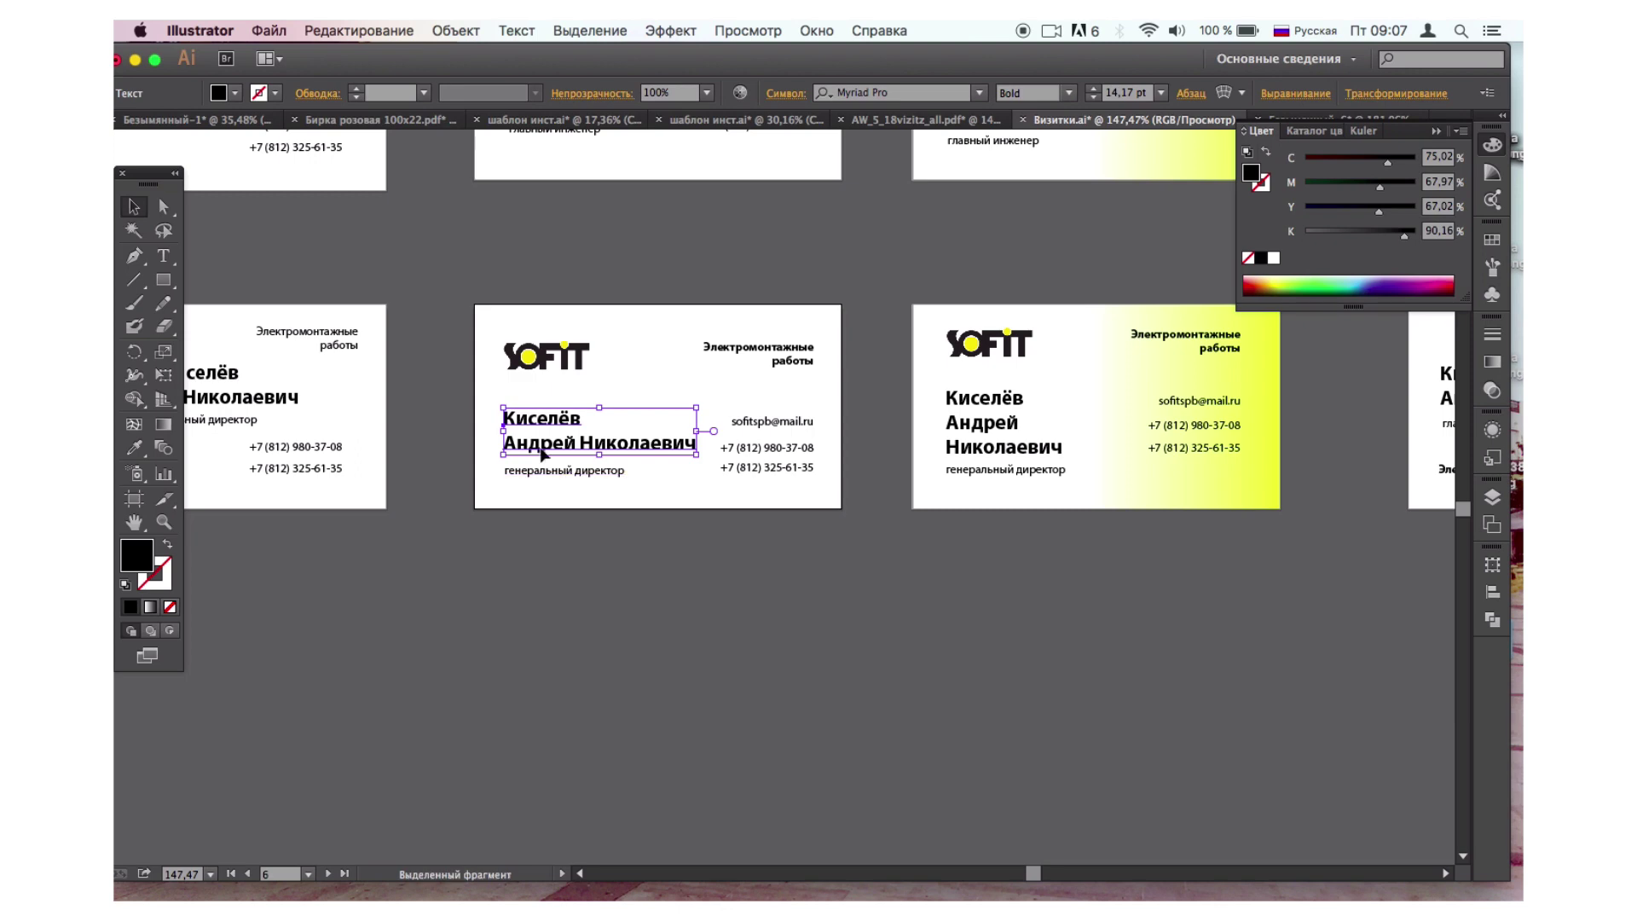
left_click(459, 333)
left_click_drag(459, 329, 836, 529)
left_click_drag(775, 421, 850, 227)
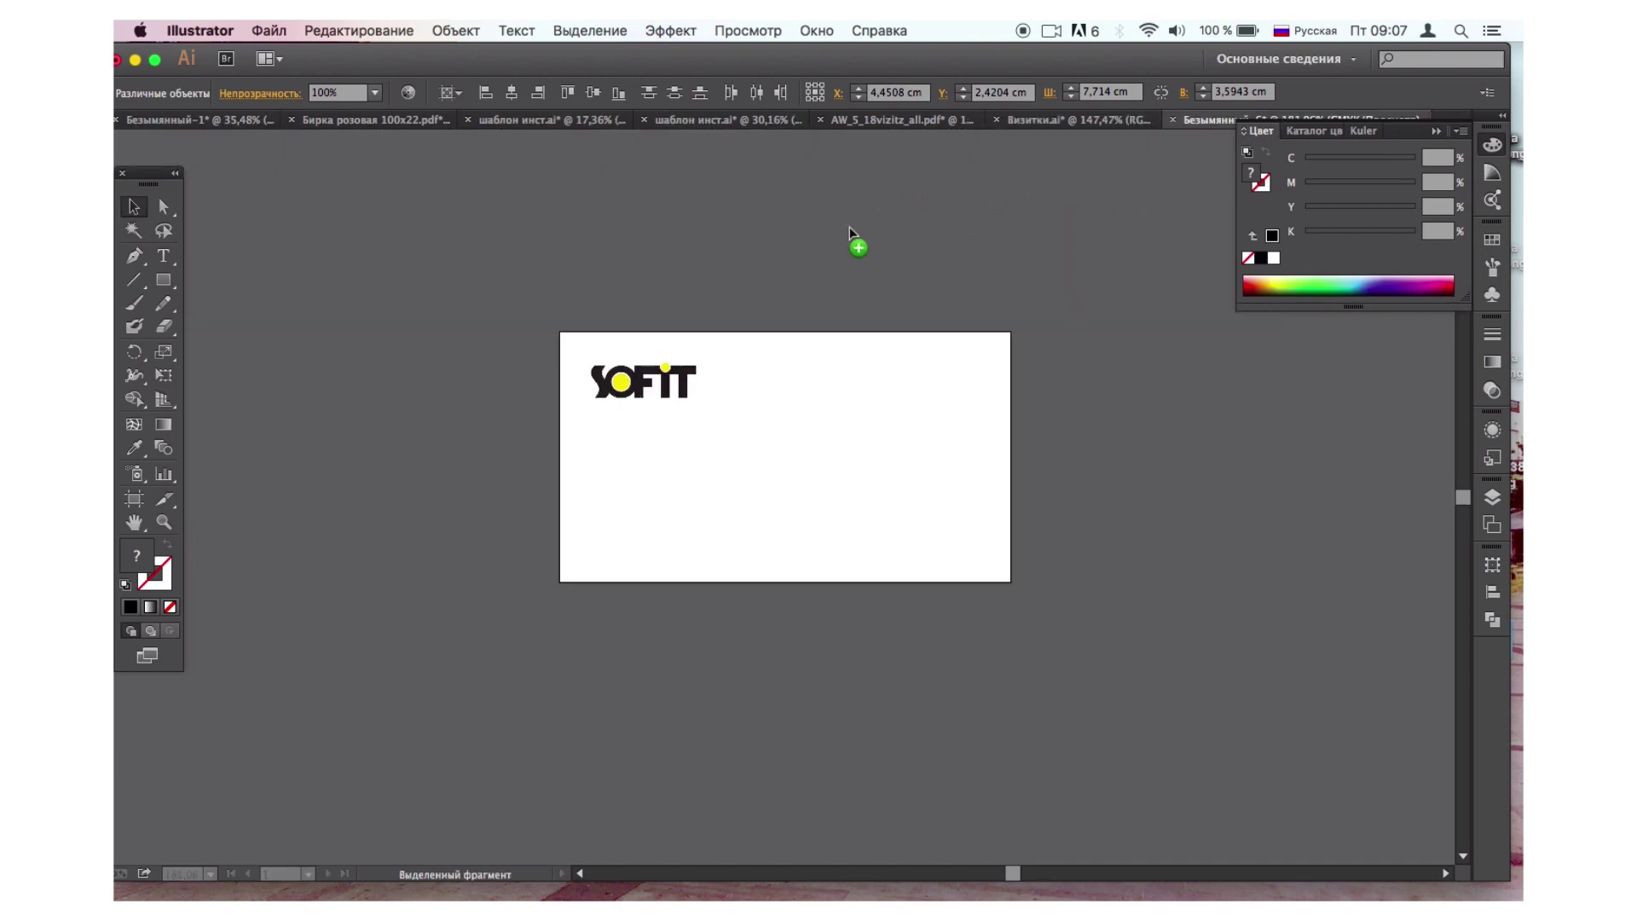
left_click_drag(341, 512, 341, 511)
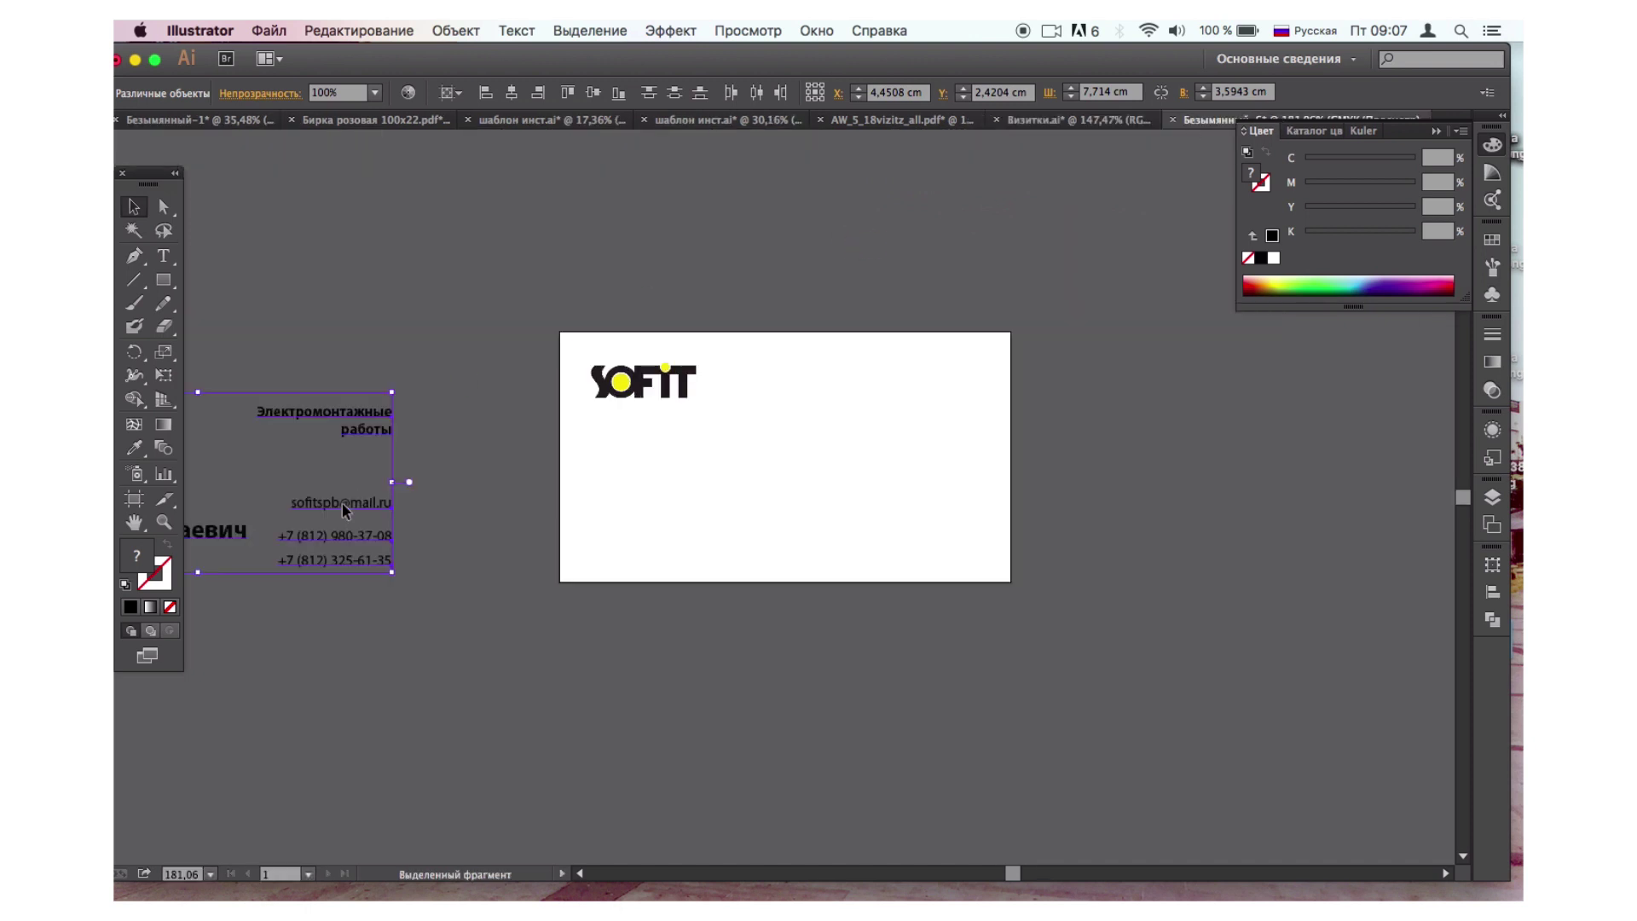
left_click(477, 637)
scroll(478, 636, "left", 5)
scroll(477, 636, "down", 5)
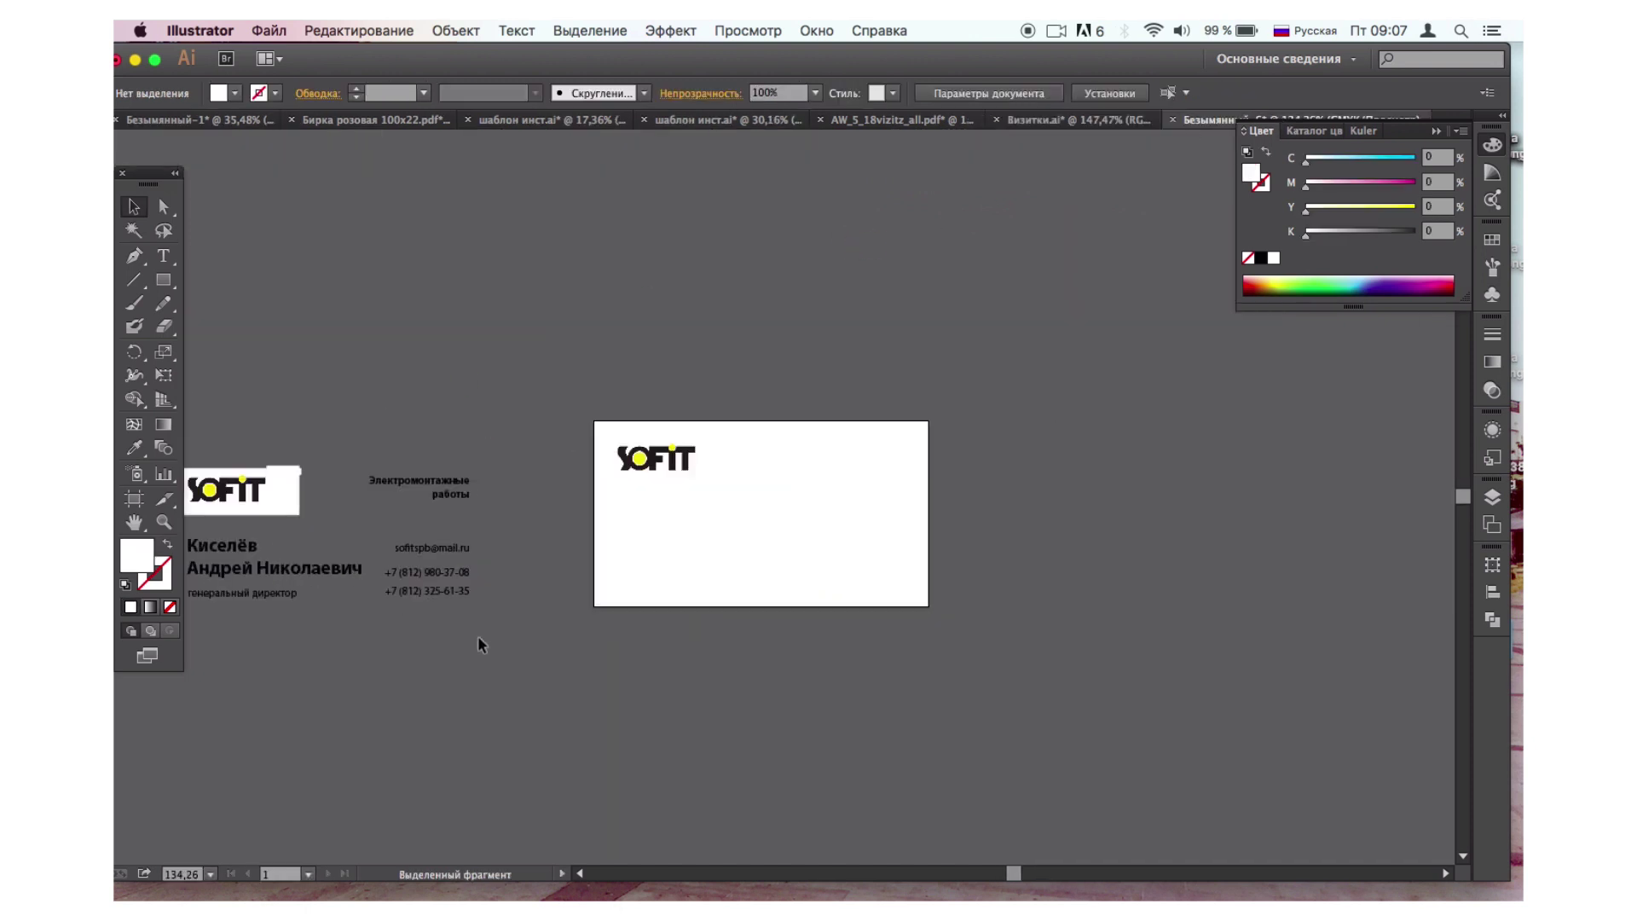
Type the cardholder's two-line full name below the artboard and deselect it.
left_click(163, 257)
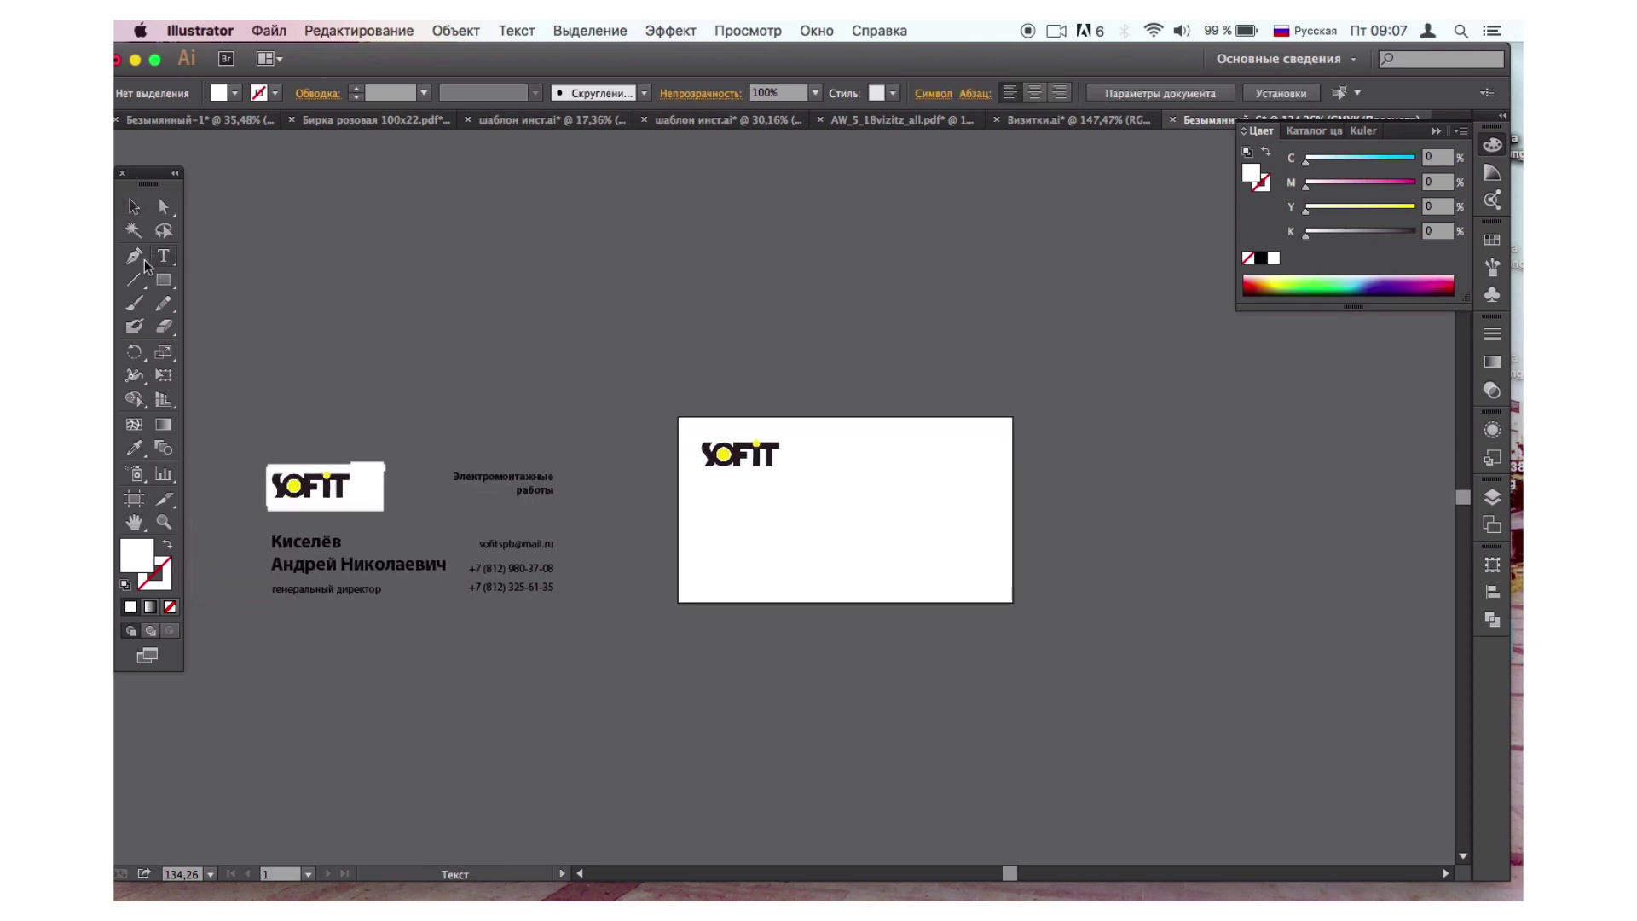
left_click(658, 692)
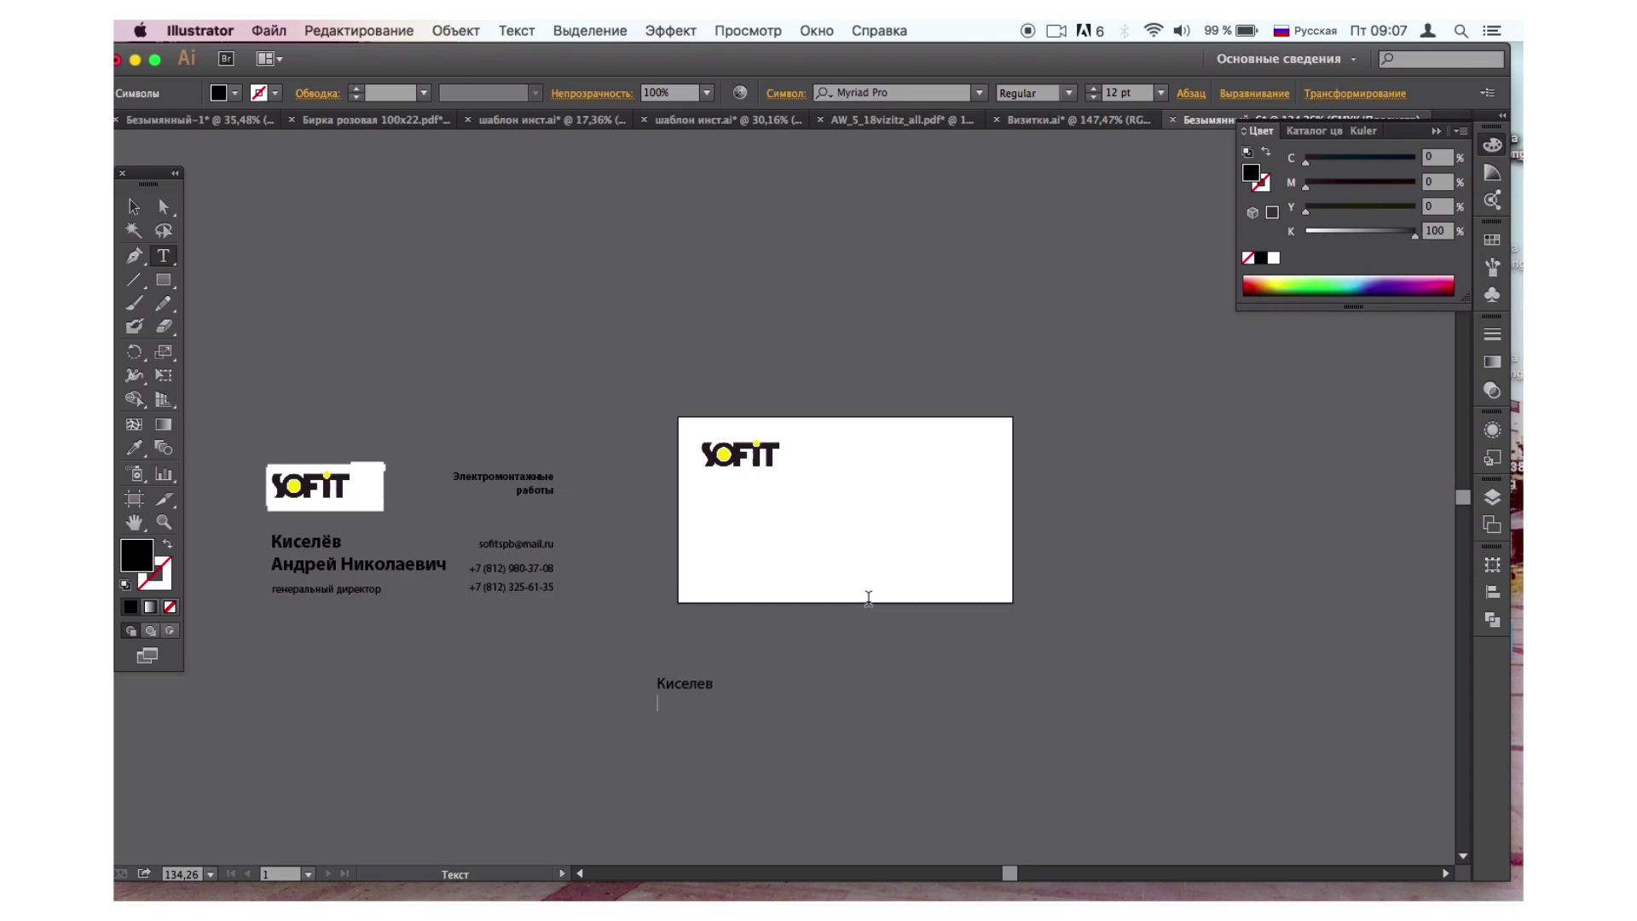
key("BackSpace")
key("BackSpace")
key("BackSpace")
left_click(135, 207)
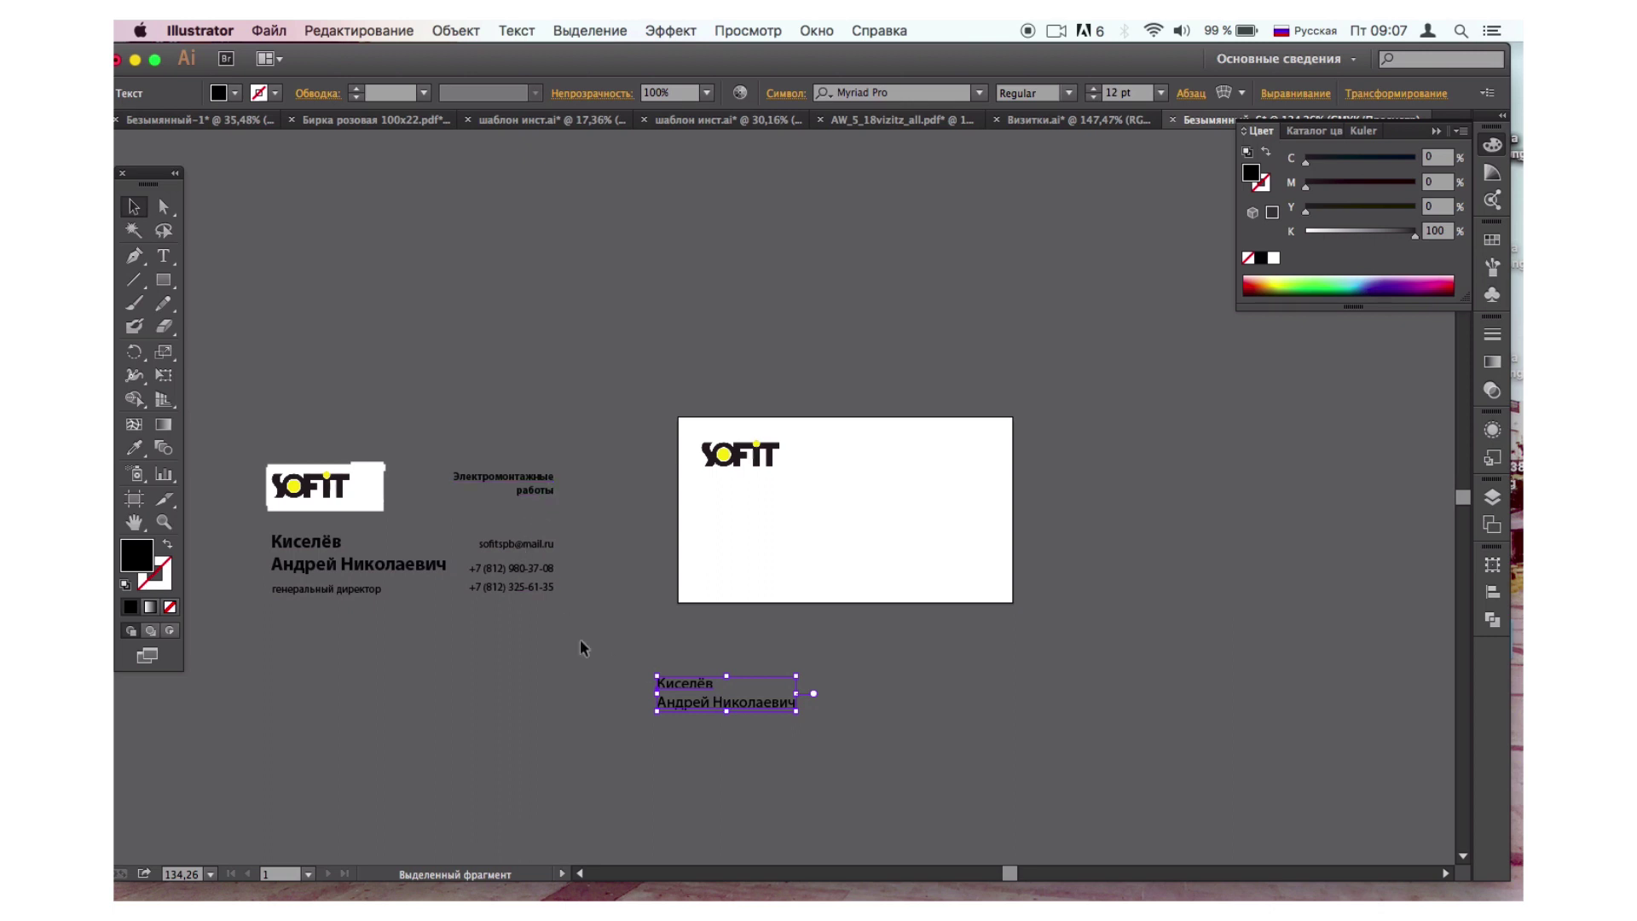
left_click(581, 641)
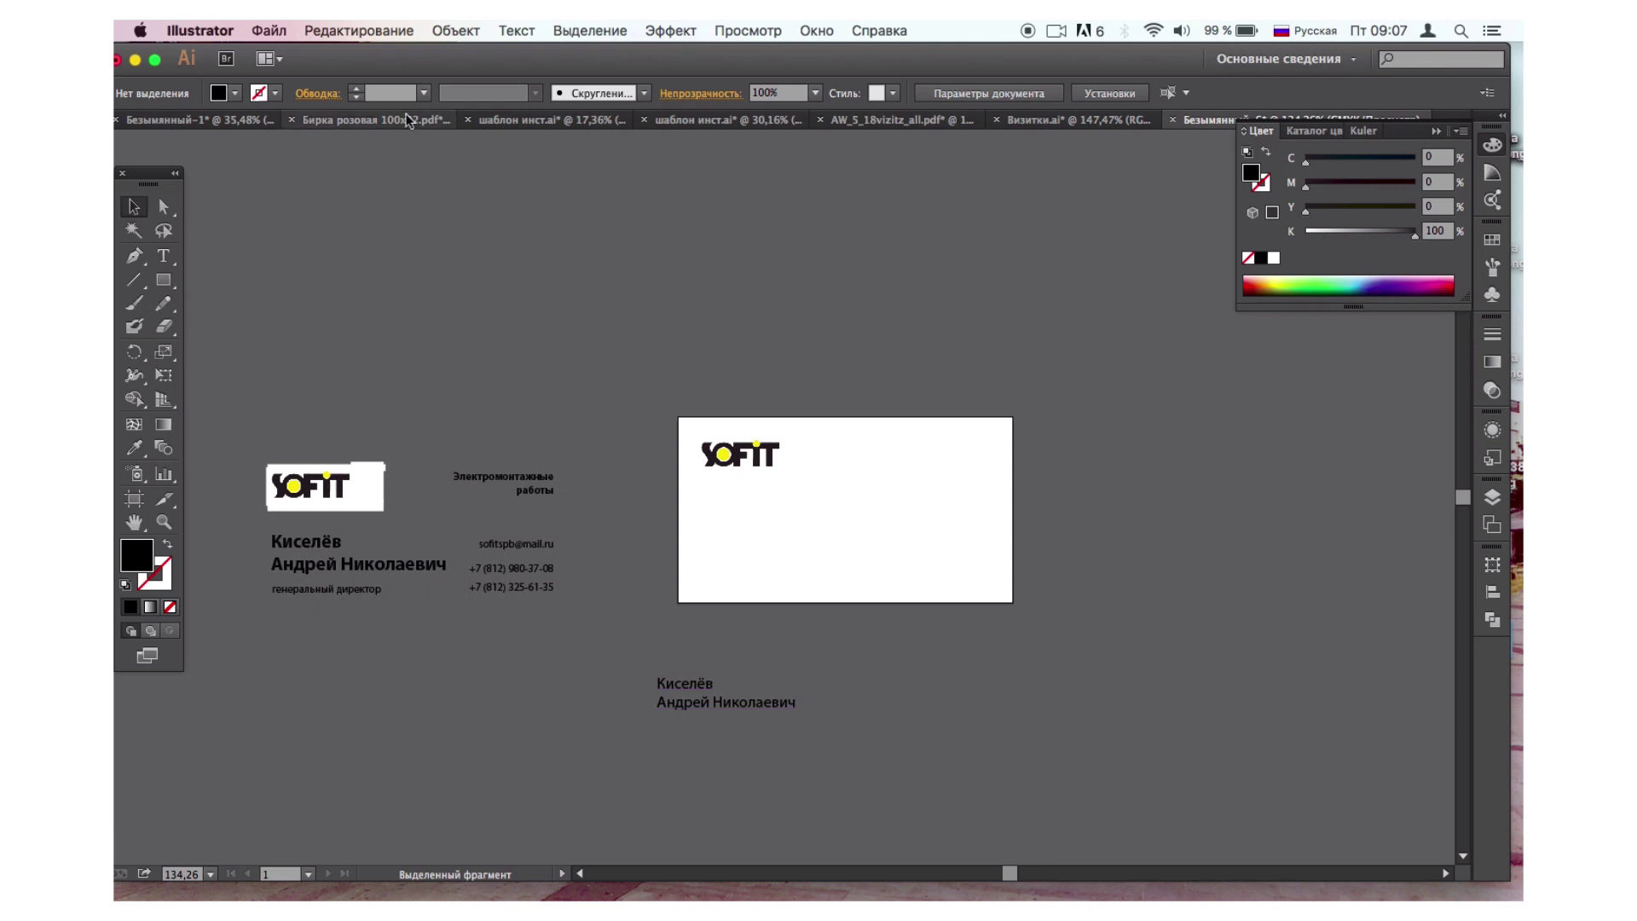
Show rulers and add guides at the logo's top, the logo's left edge and the card's right edge.
left_click(754, 33)
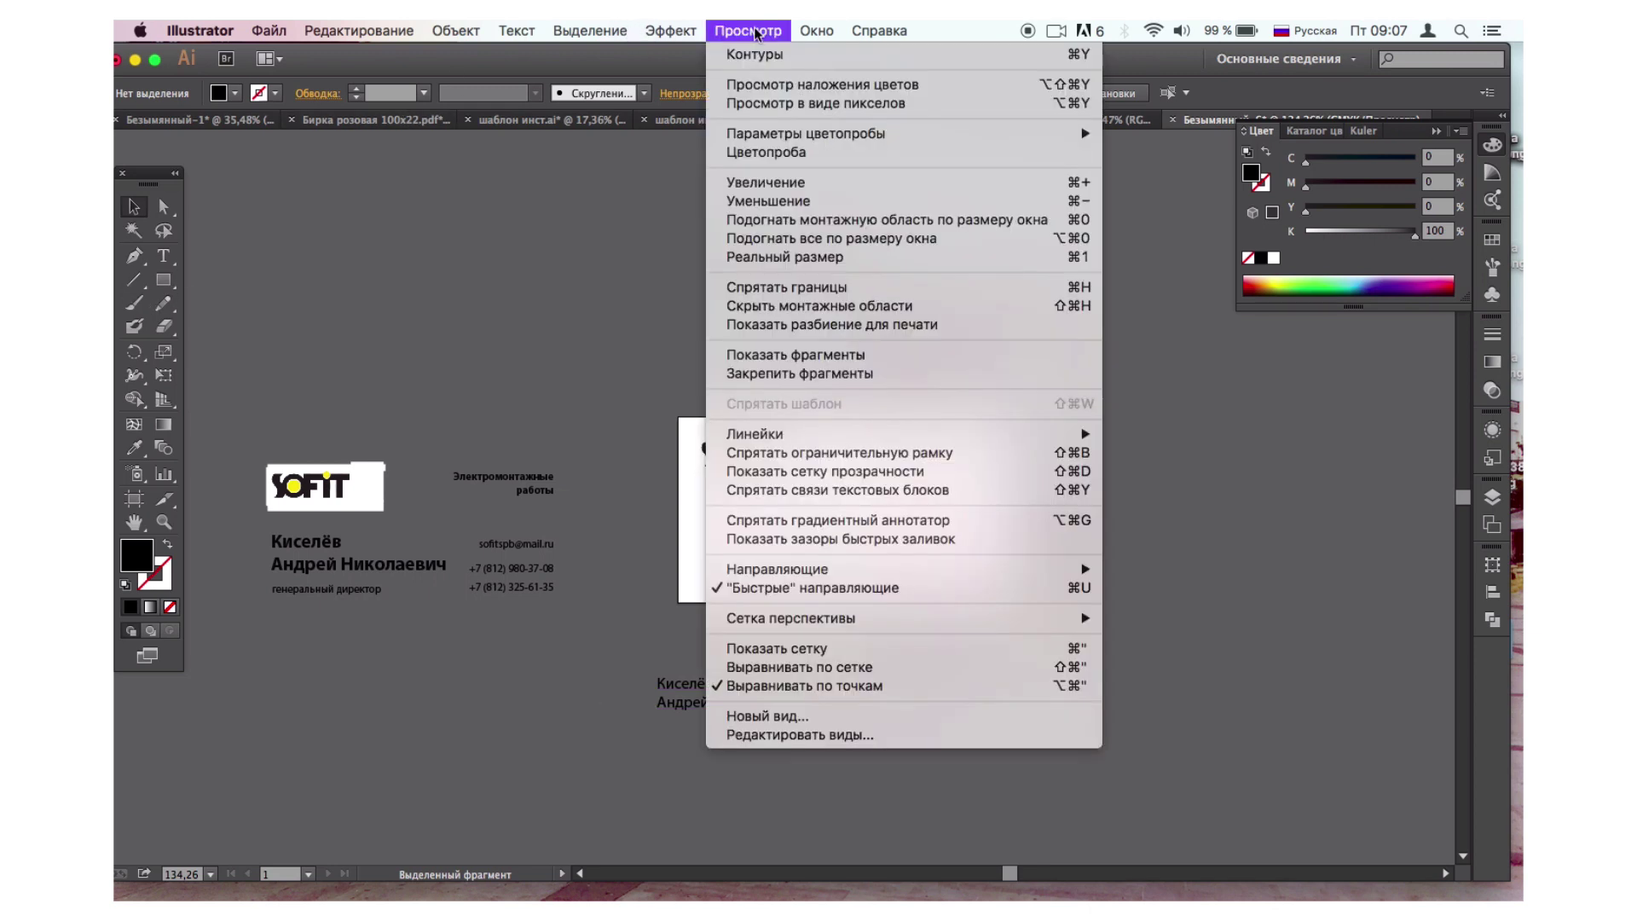
mouse_move(773, 435)
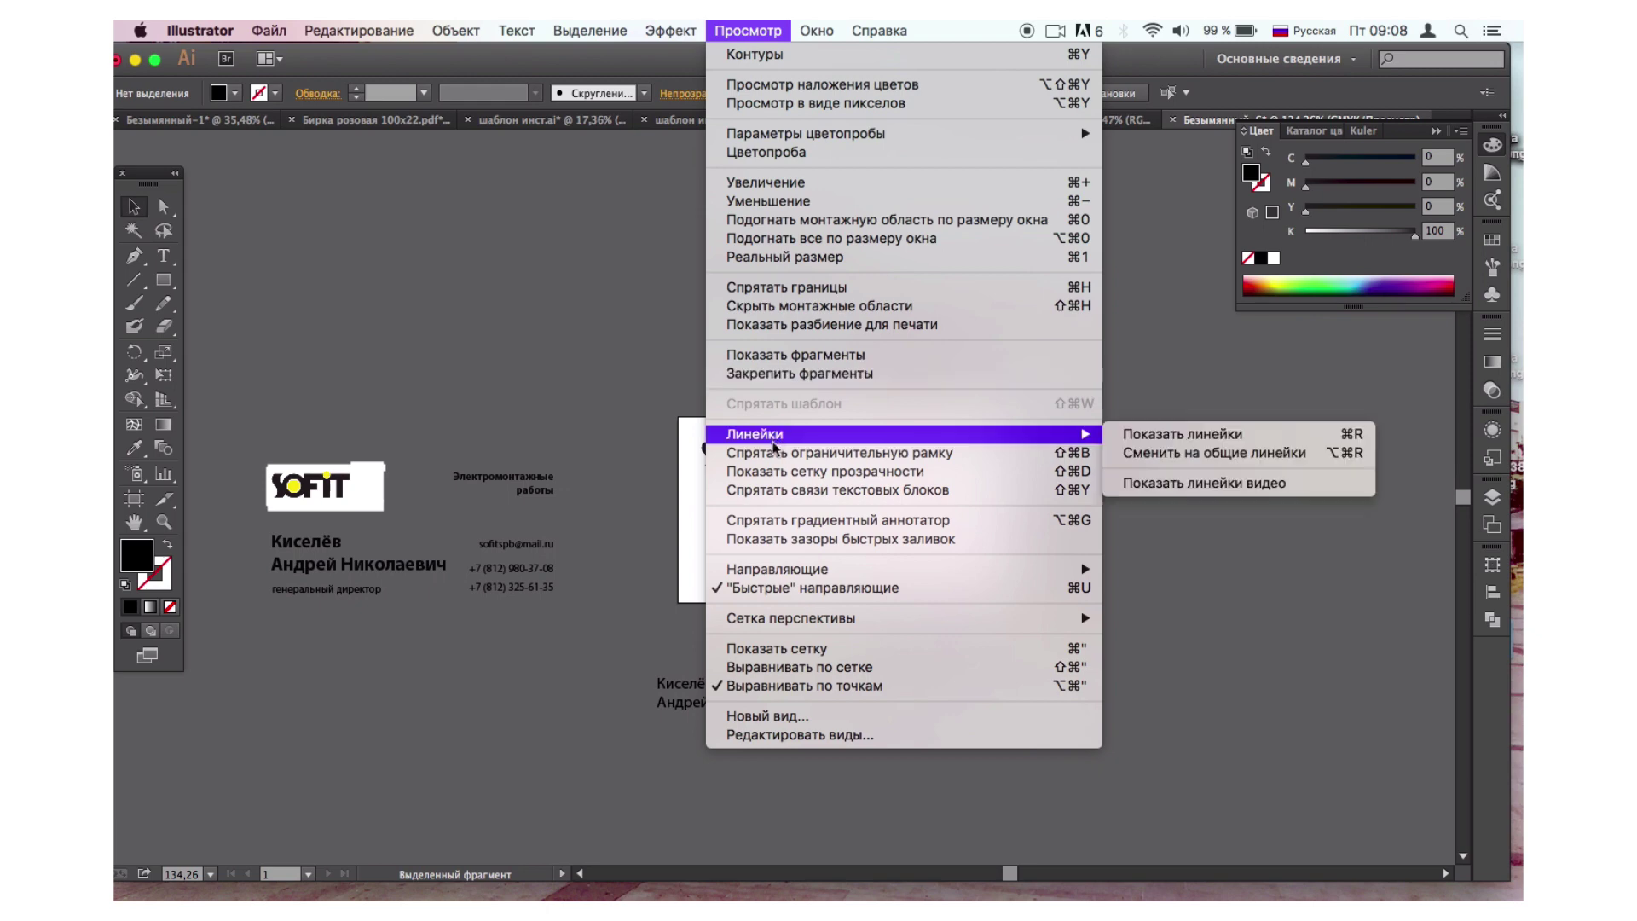
left_click(1142, 432)
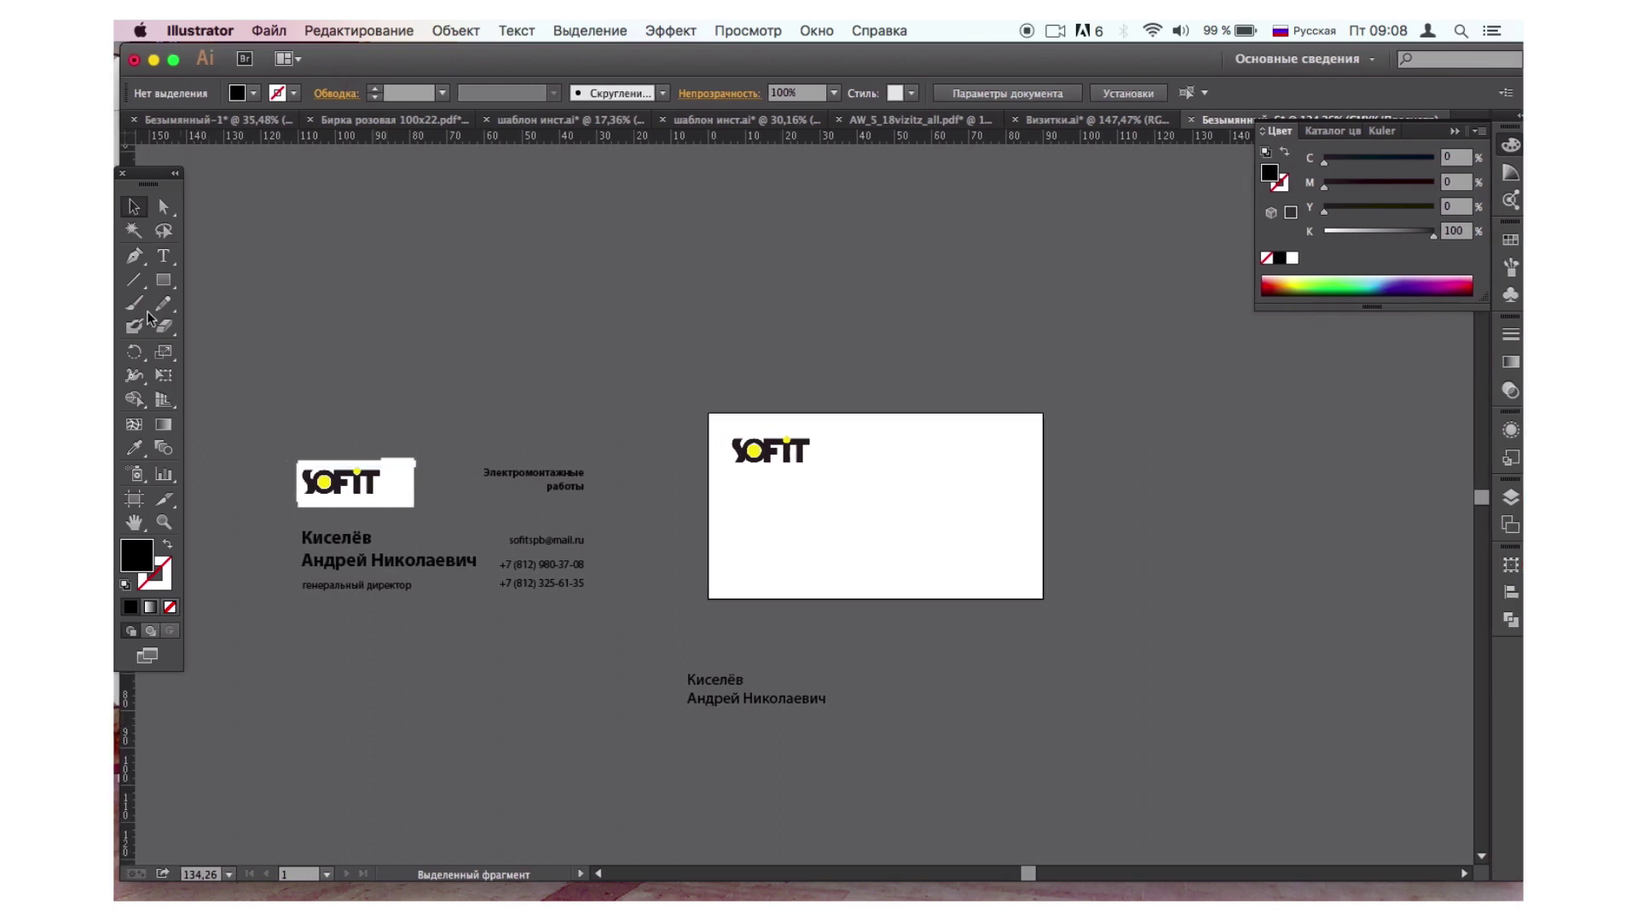
left_click_drag(382, 138, 428, 438)
left_click_drag(128, 730, 732, 689)
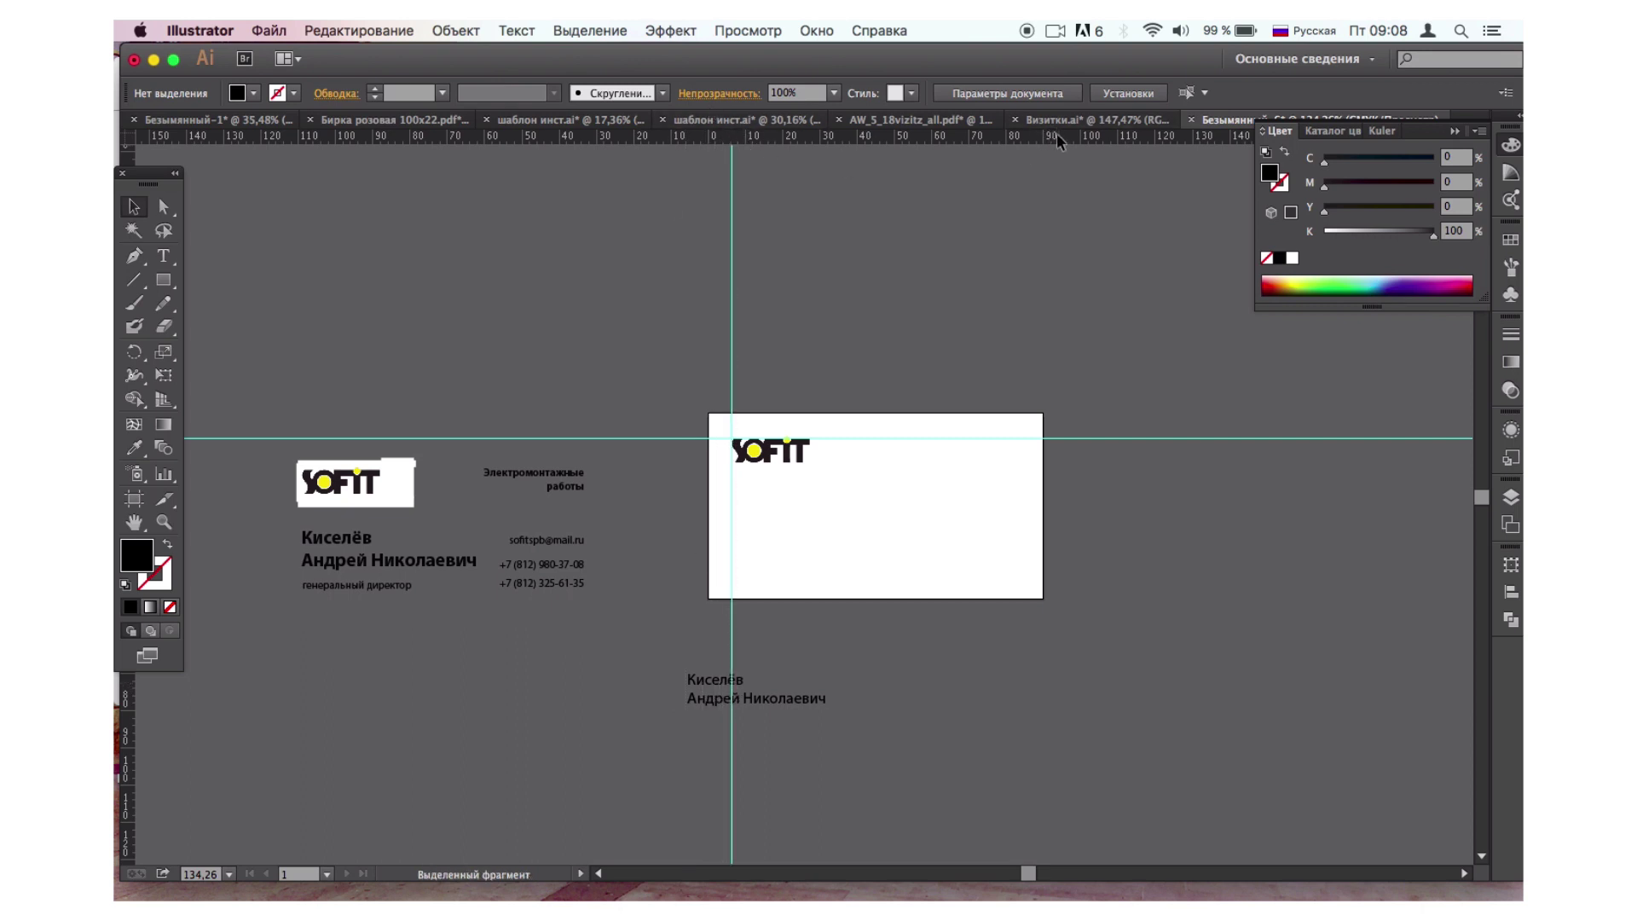
left_click_drag(132, 793, 1019, 735)
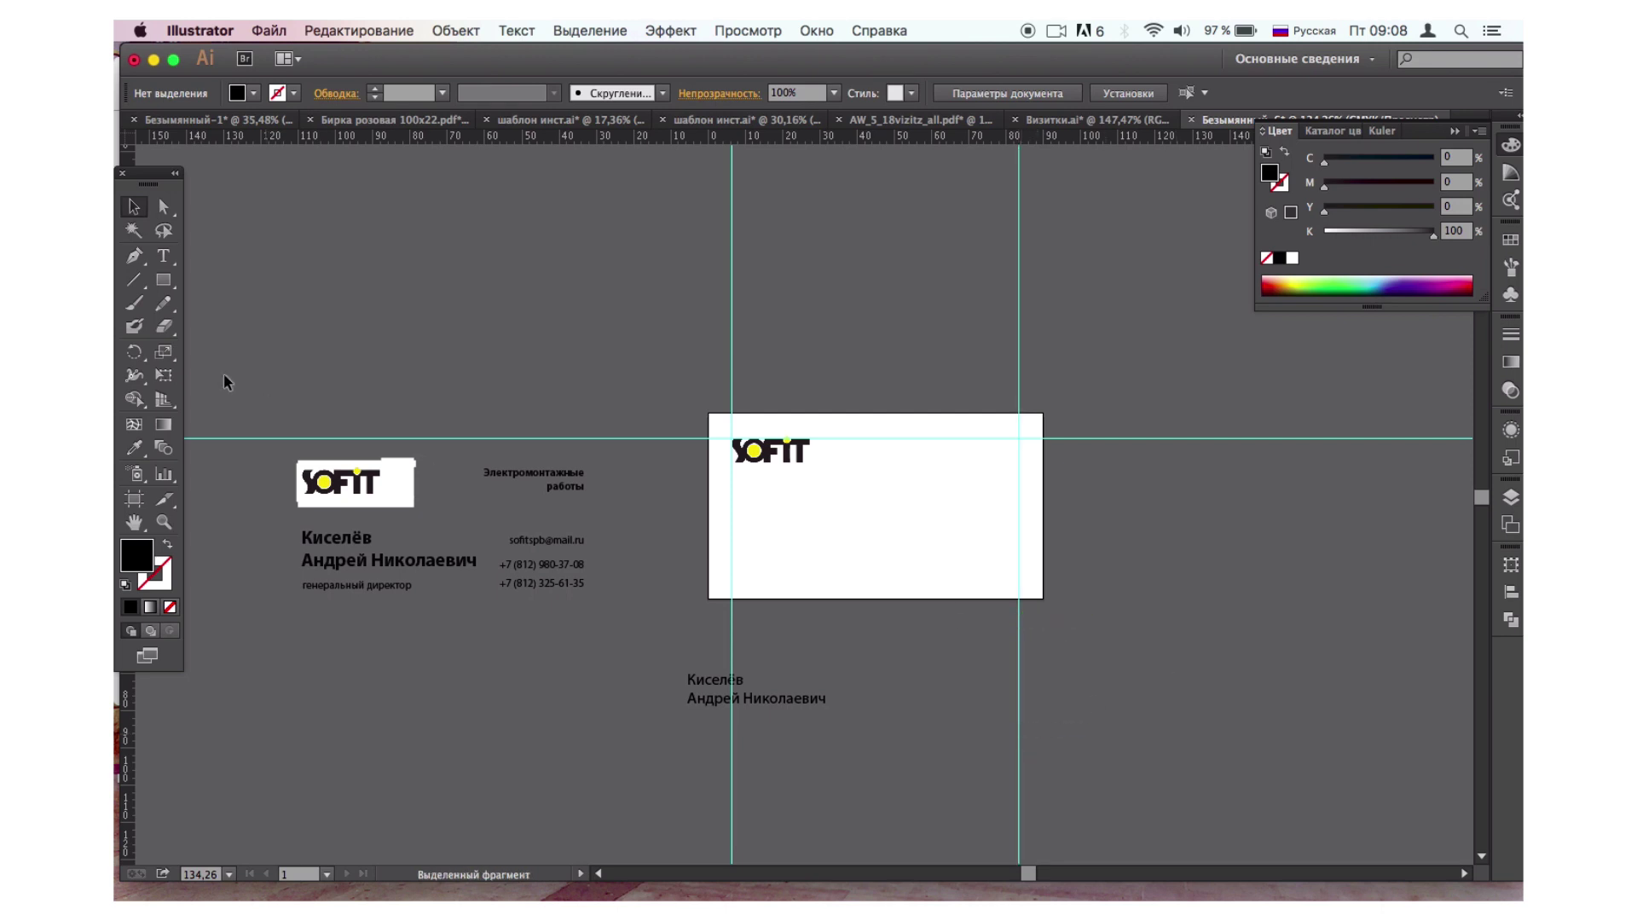
Move the name text onto the card under the logo and add a guide near the bottom.
left_click(134, 207)
left_click_drag(1021, 149, 1028, 151)
left_click(459, 594)
left_click_drag(727, 699, 774, 561)
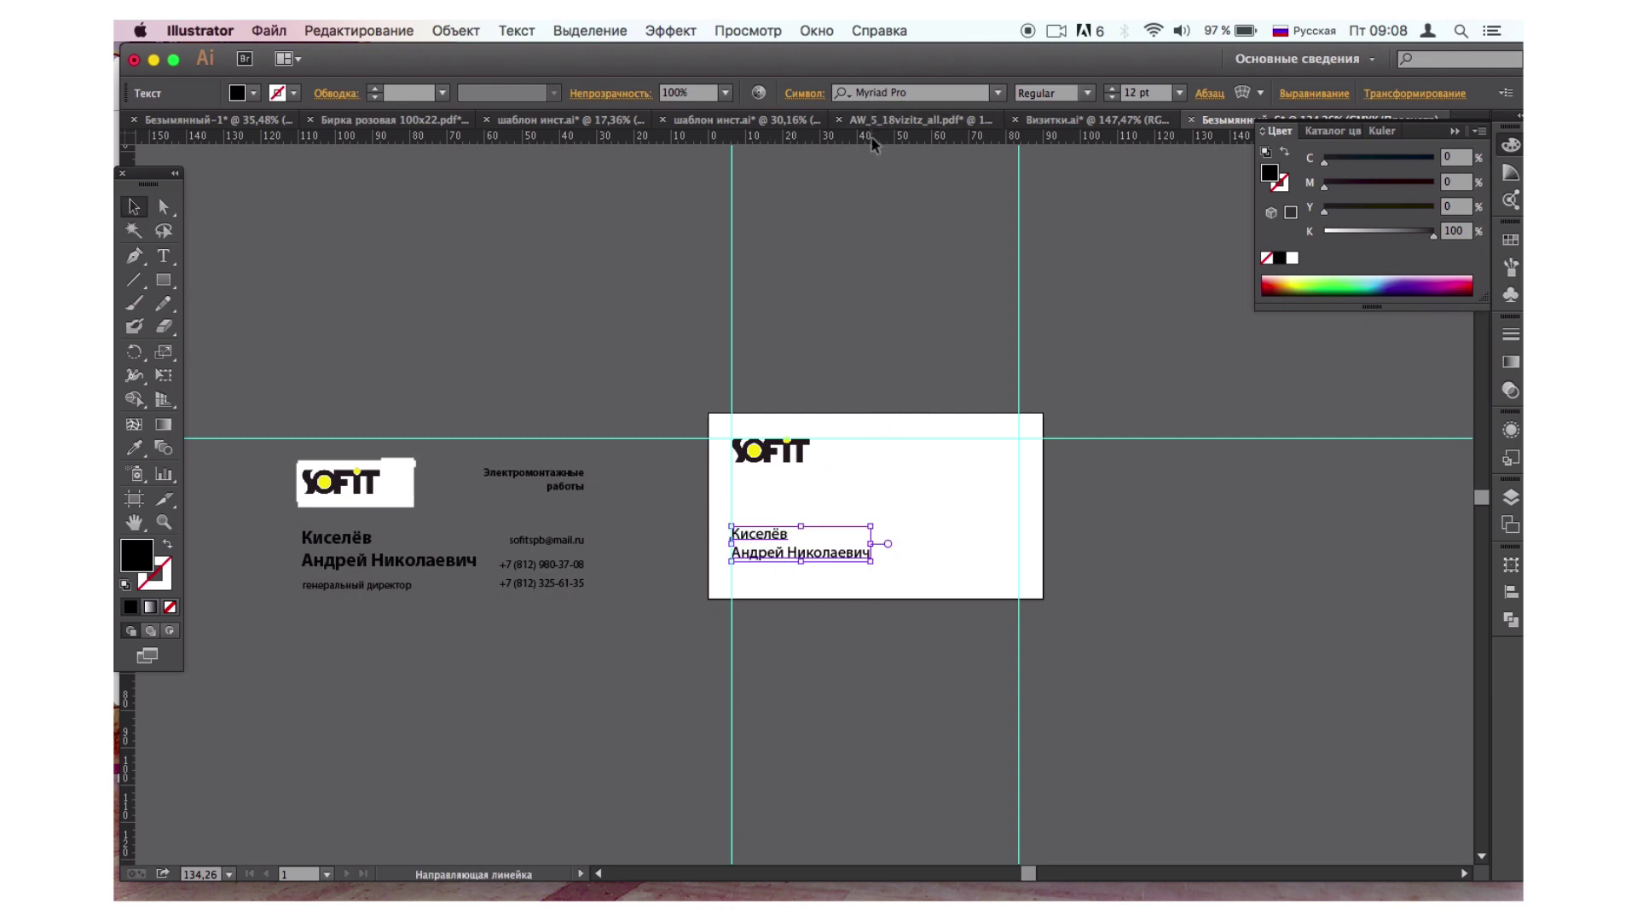
left_click_drag(874, 145, 894, 576)
Move the name higher on the card and set it in FuturaDemiC Regular at 14 pt.
left_click(1153, 680)
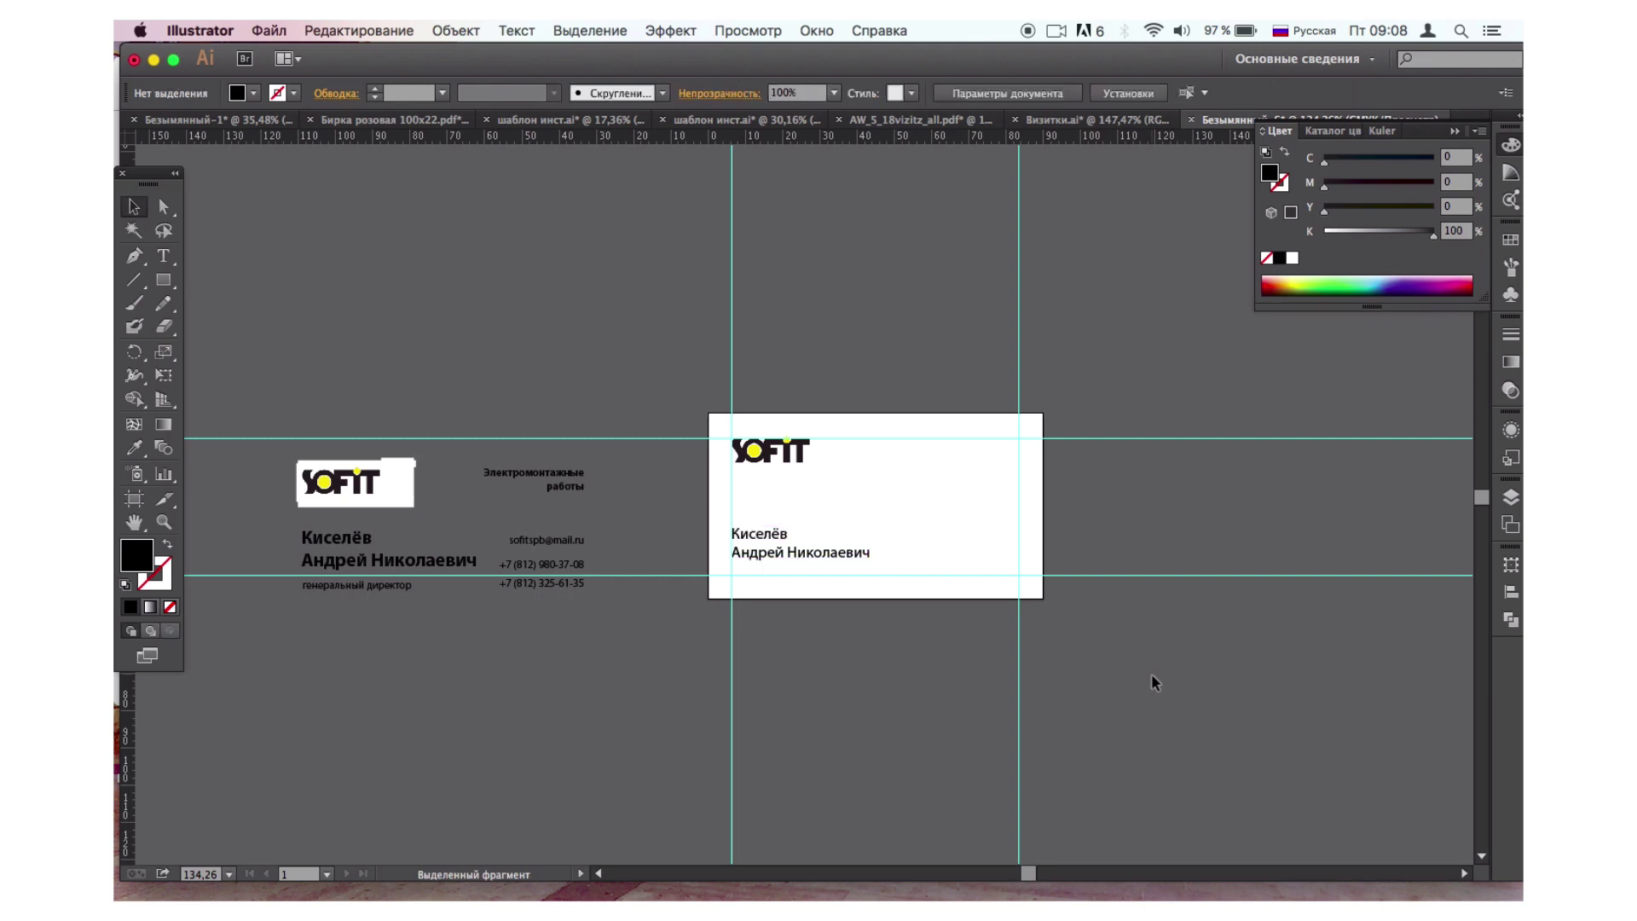
left_click_drag(807, 560, 807, 505)
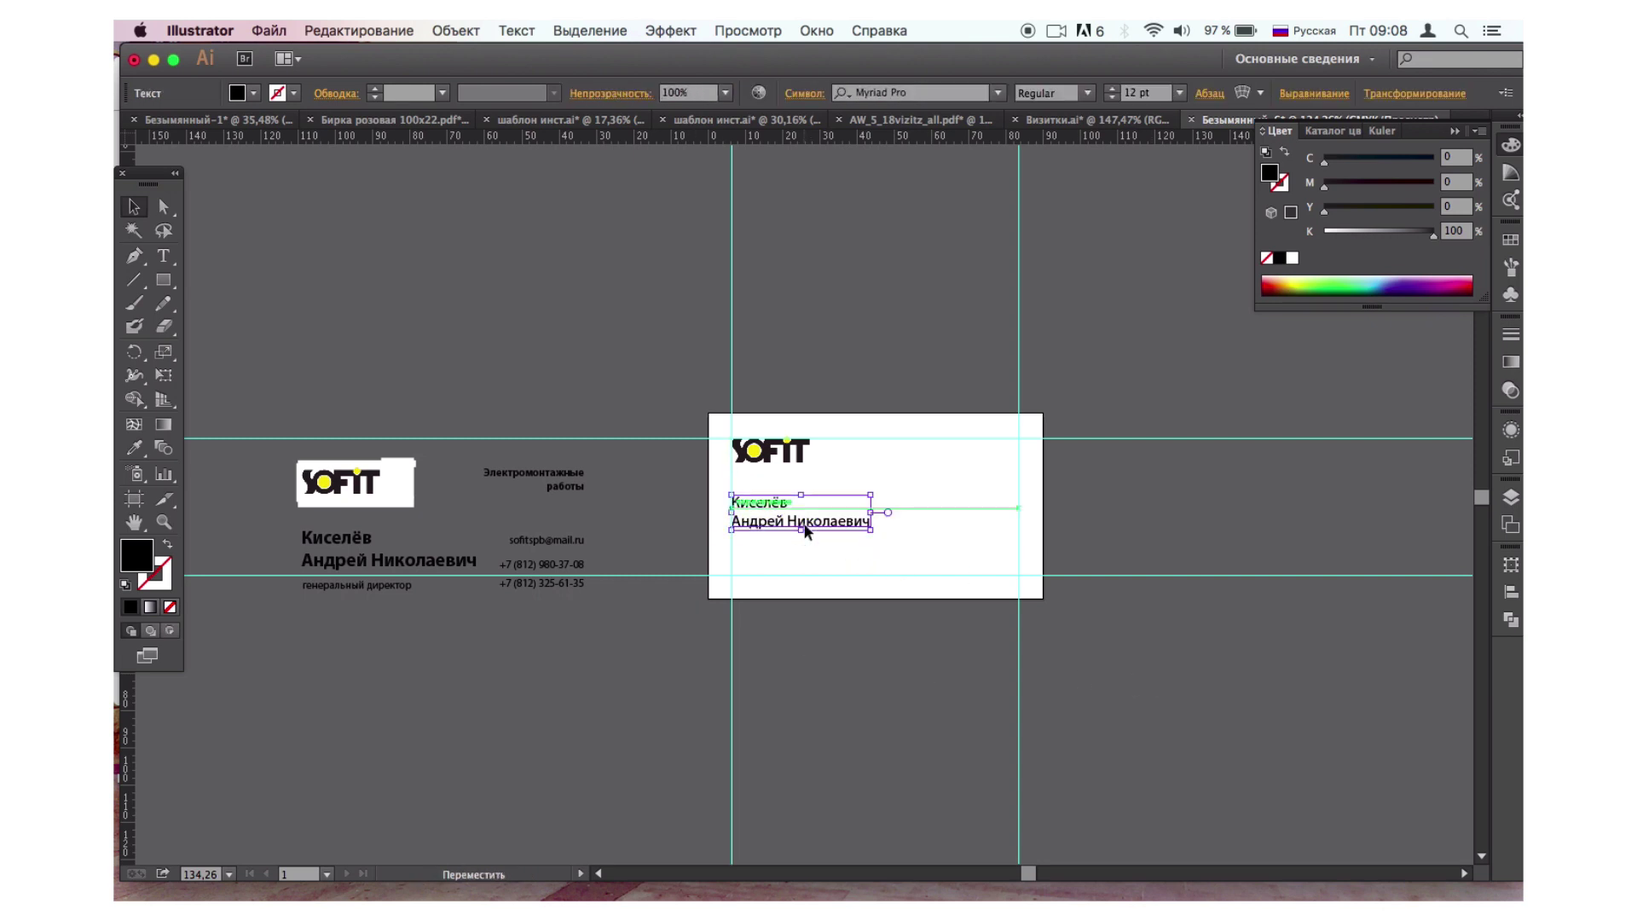
left_click(804, 97)
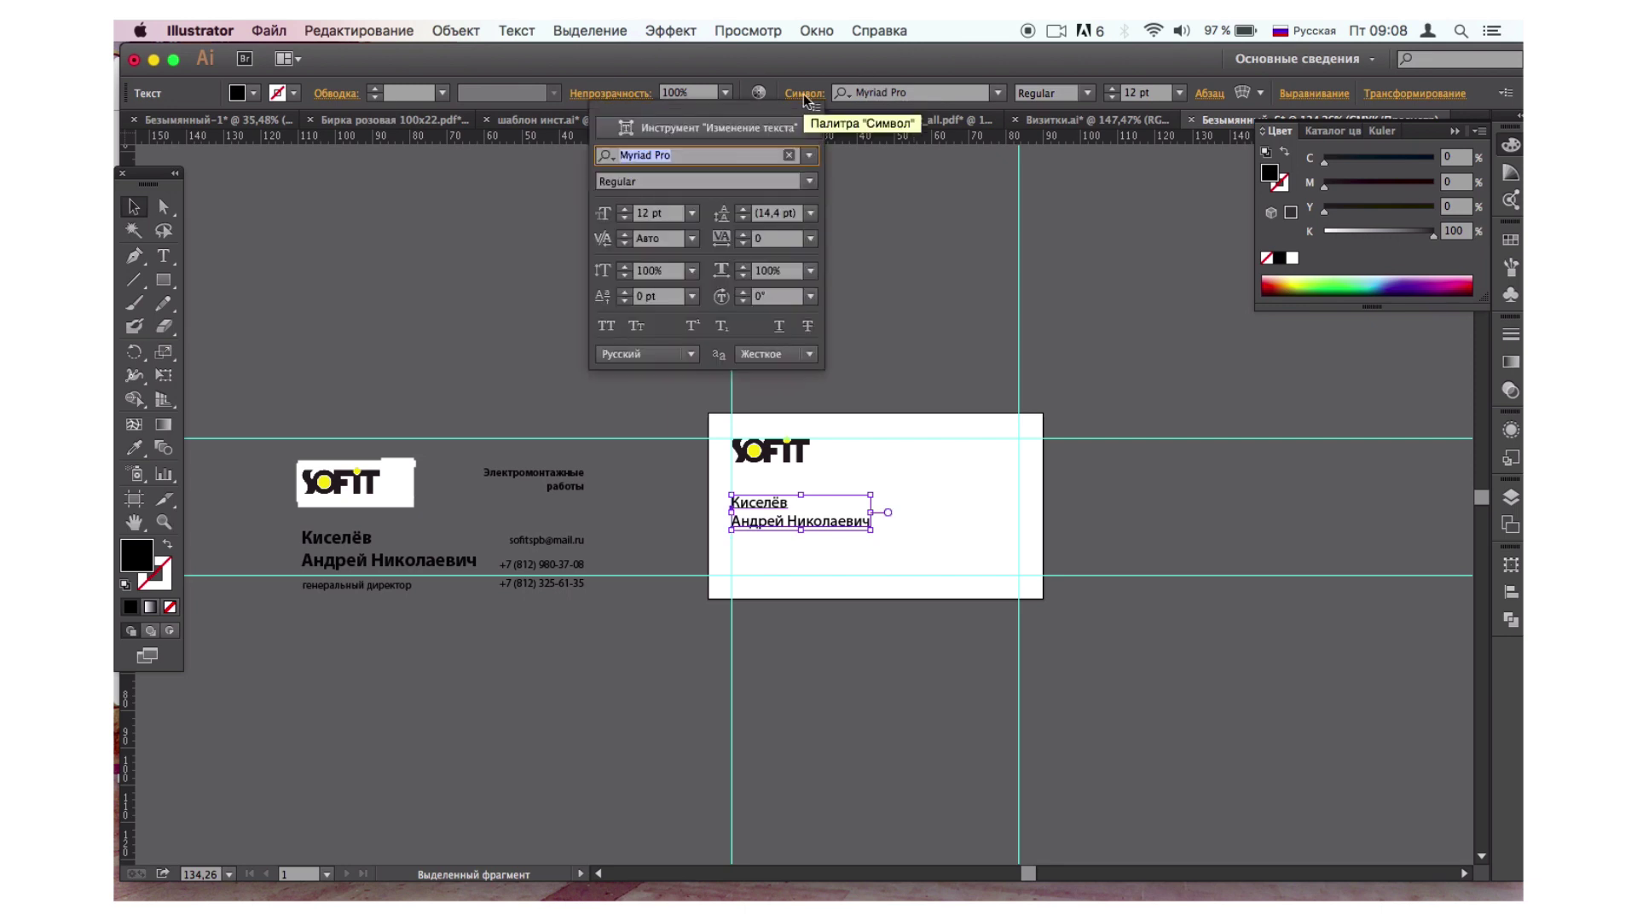
left_click(810, 162)
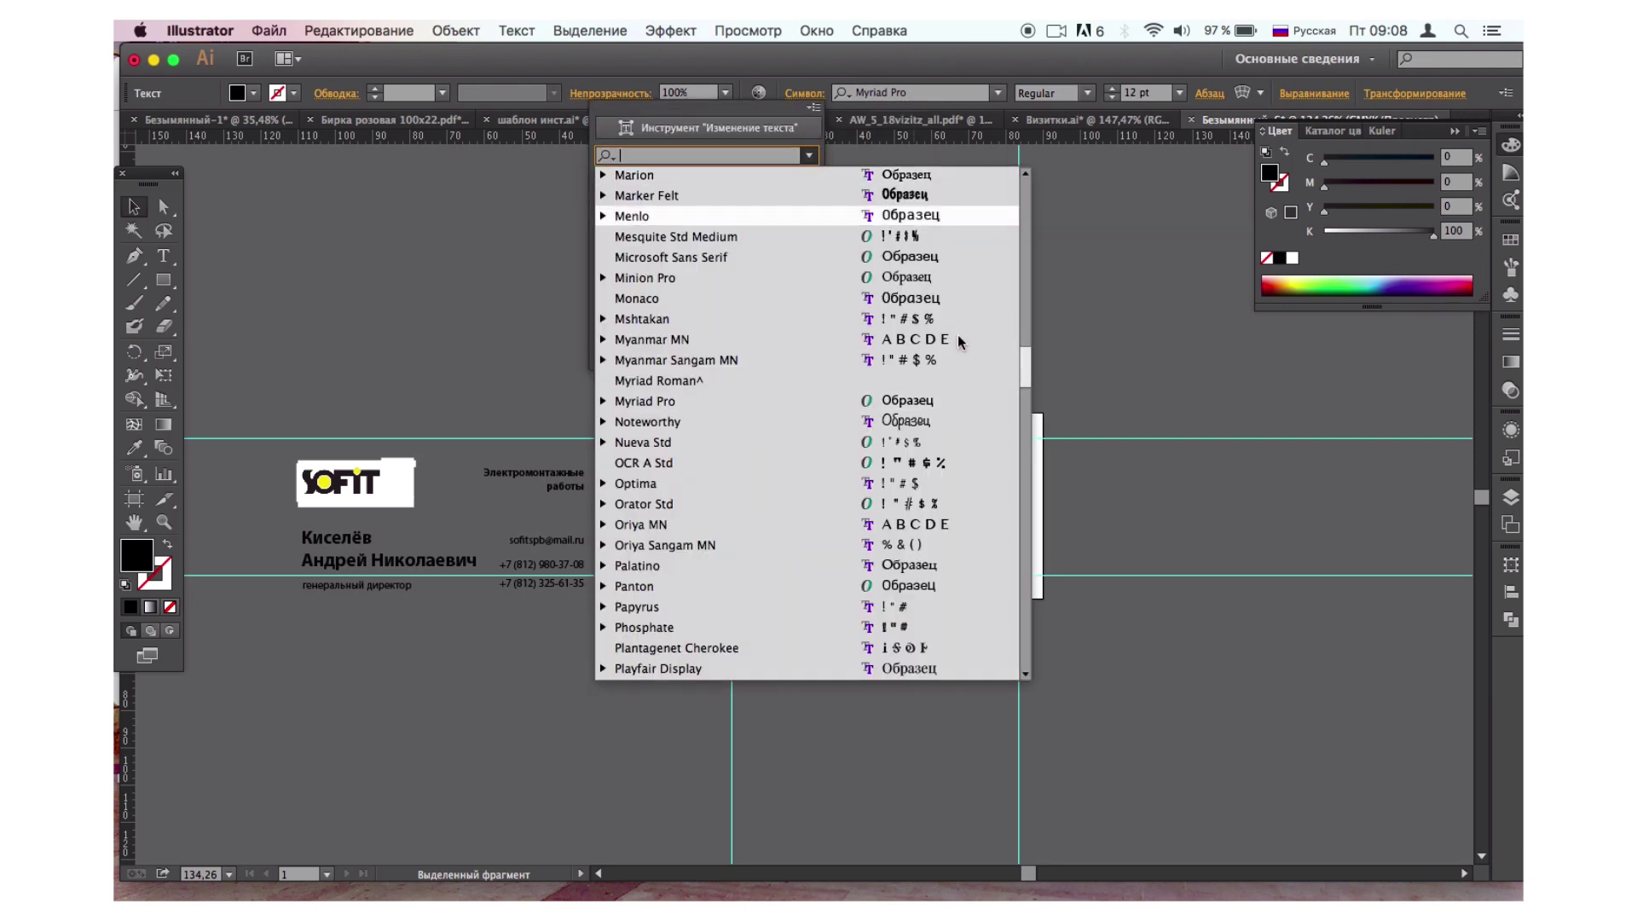
scroll(938, 354, "up", 10)
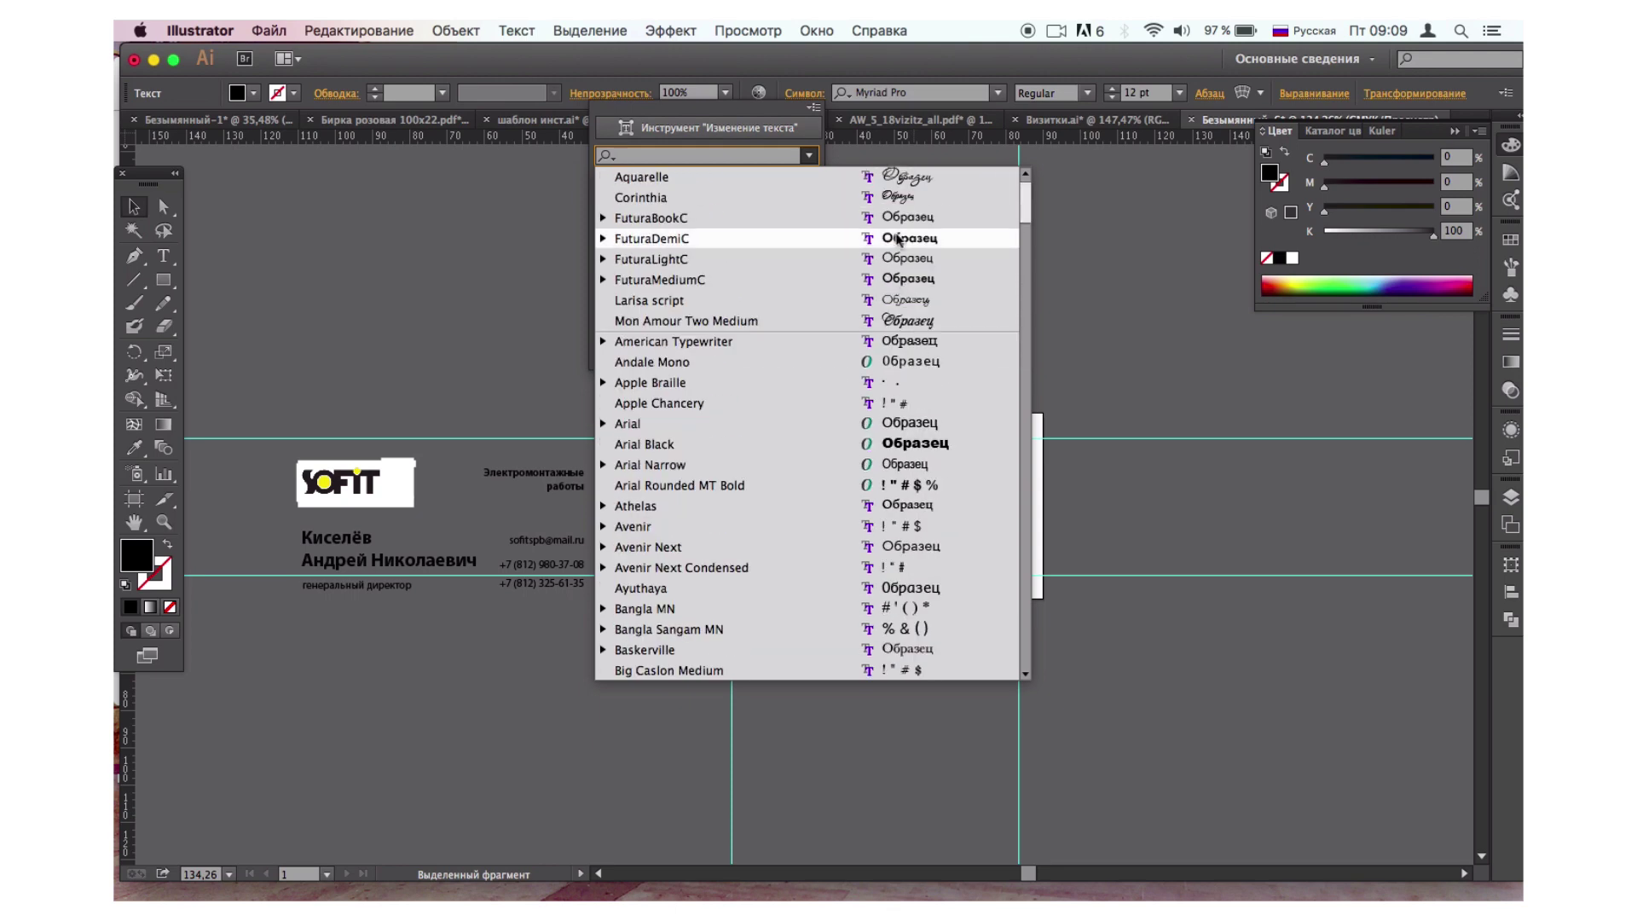
left_click(897, 240)
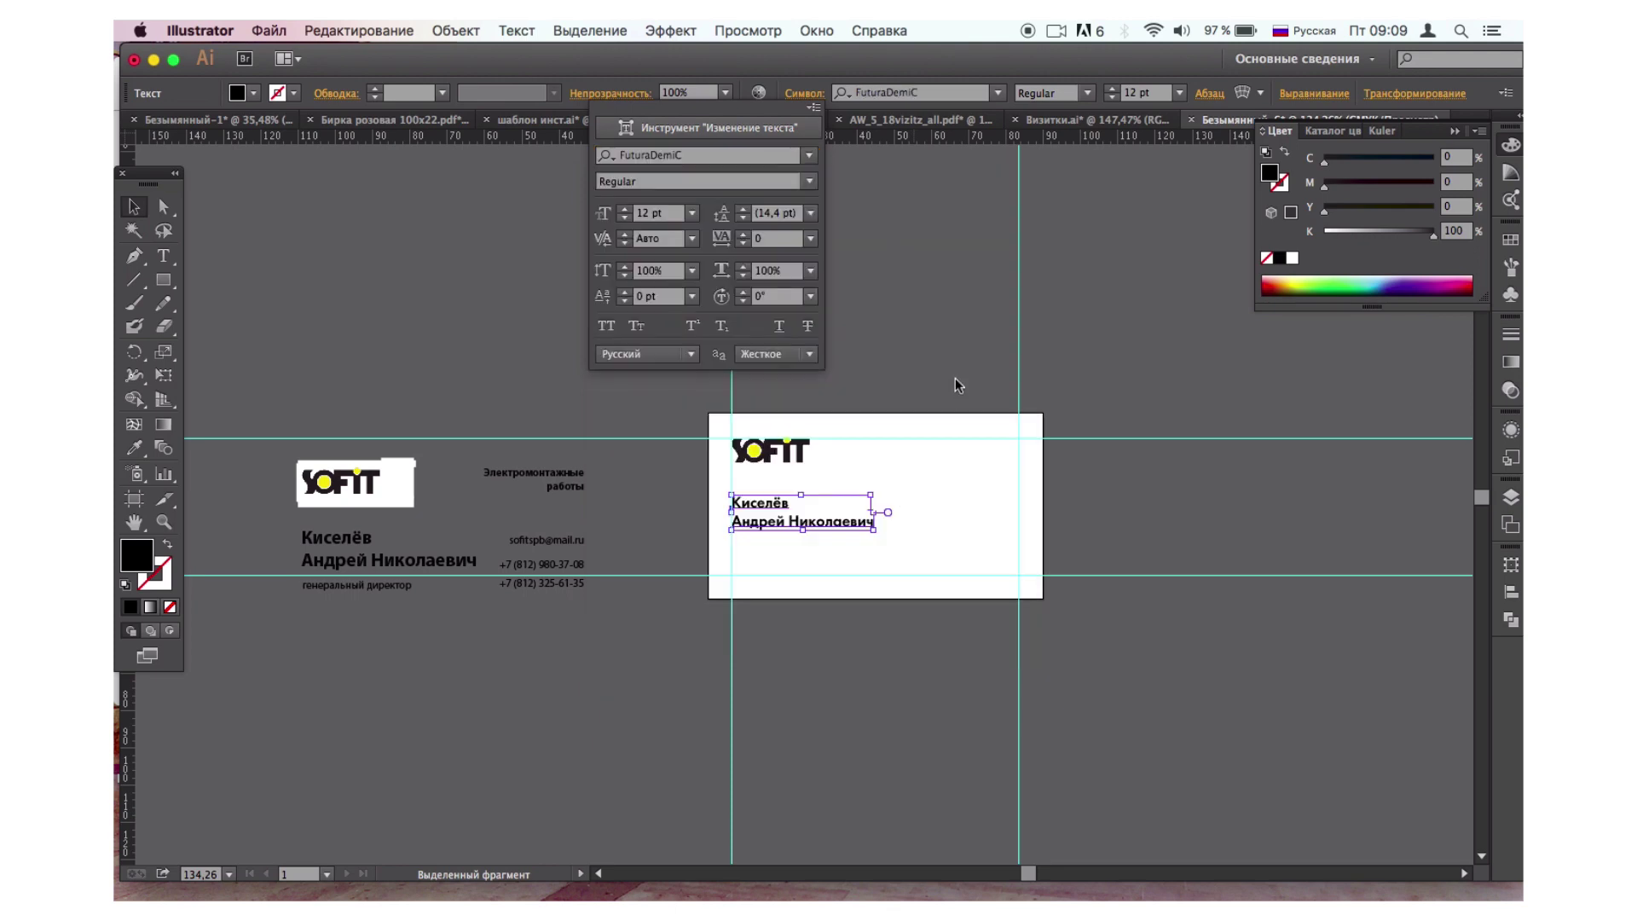
left_click(1112, 89)
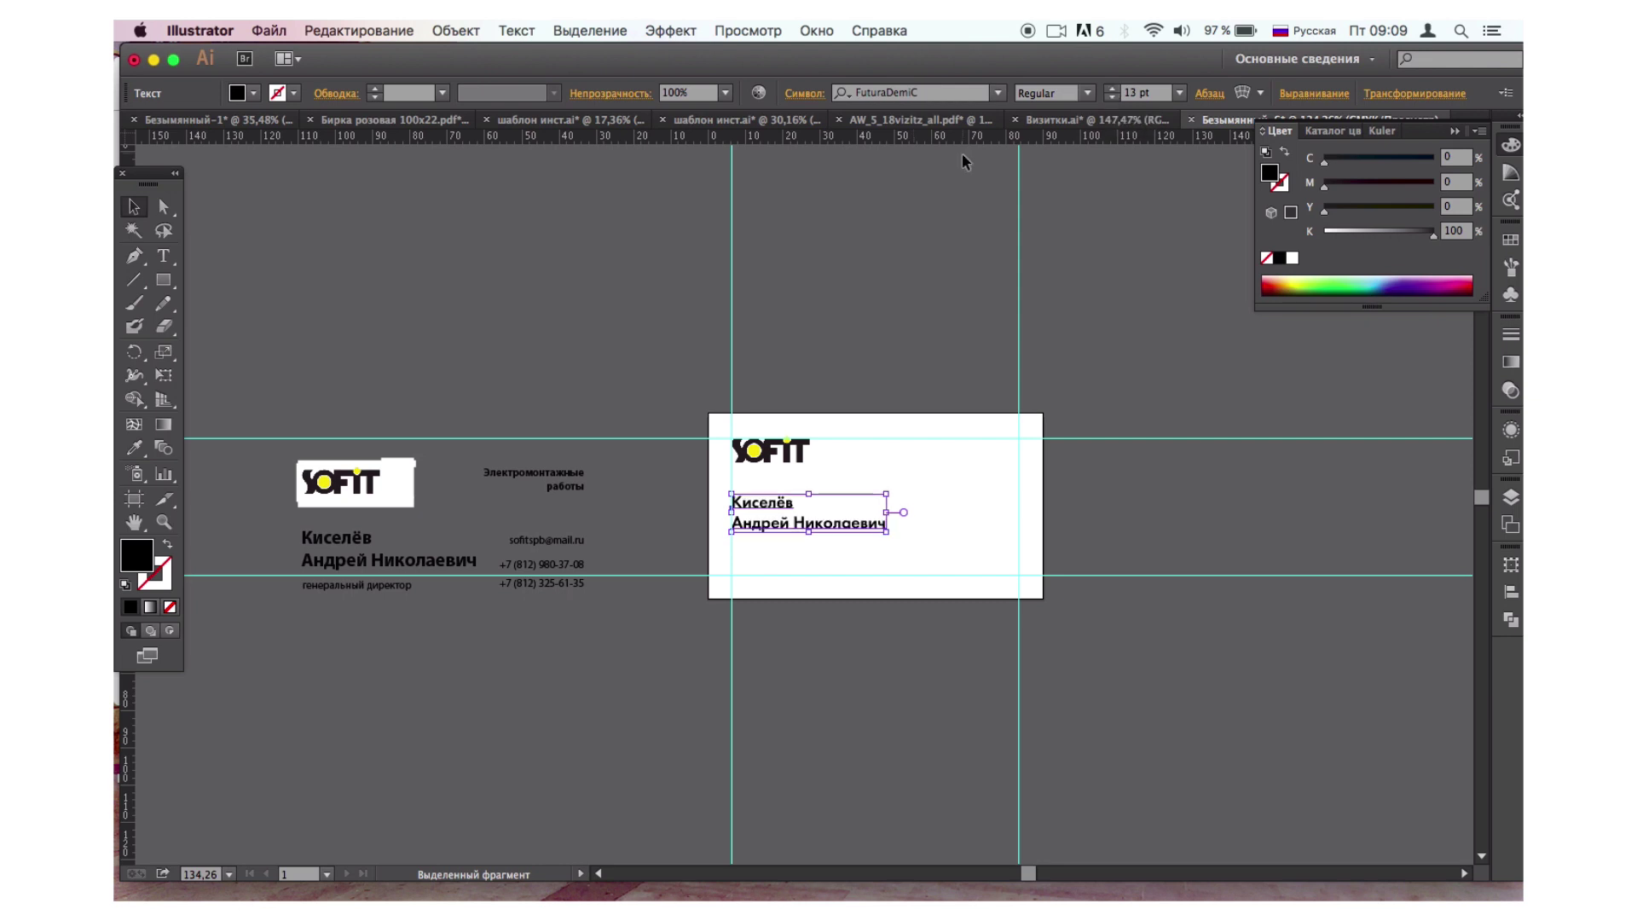
left_click(1112, 89)
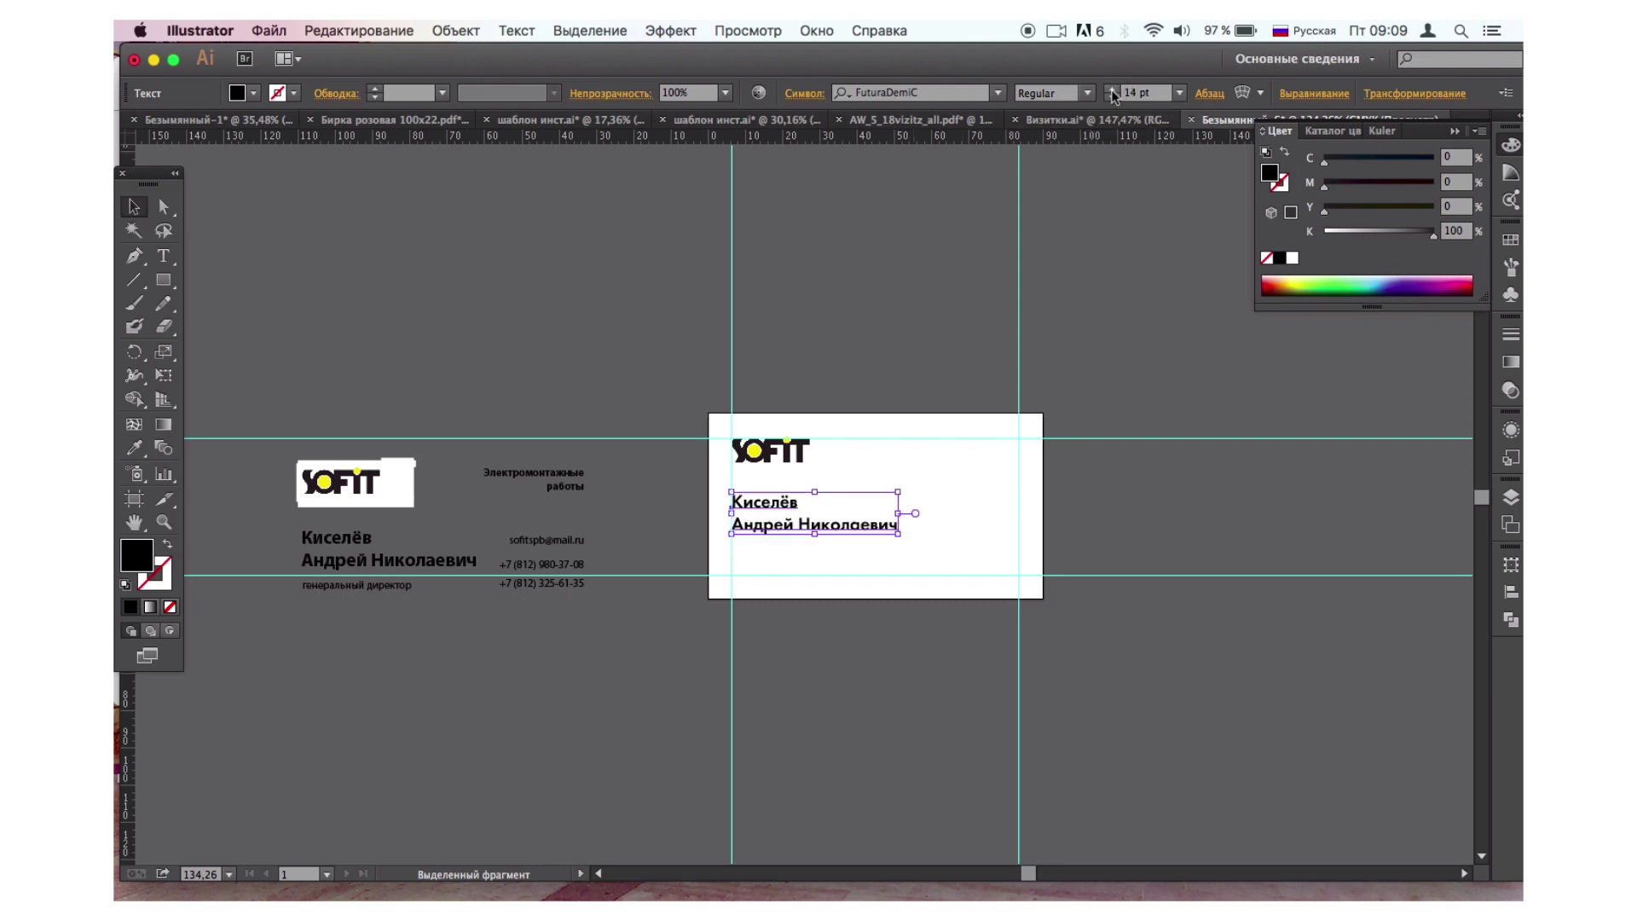
left_click(1087, 93)
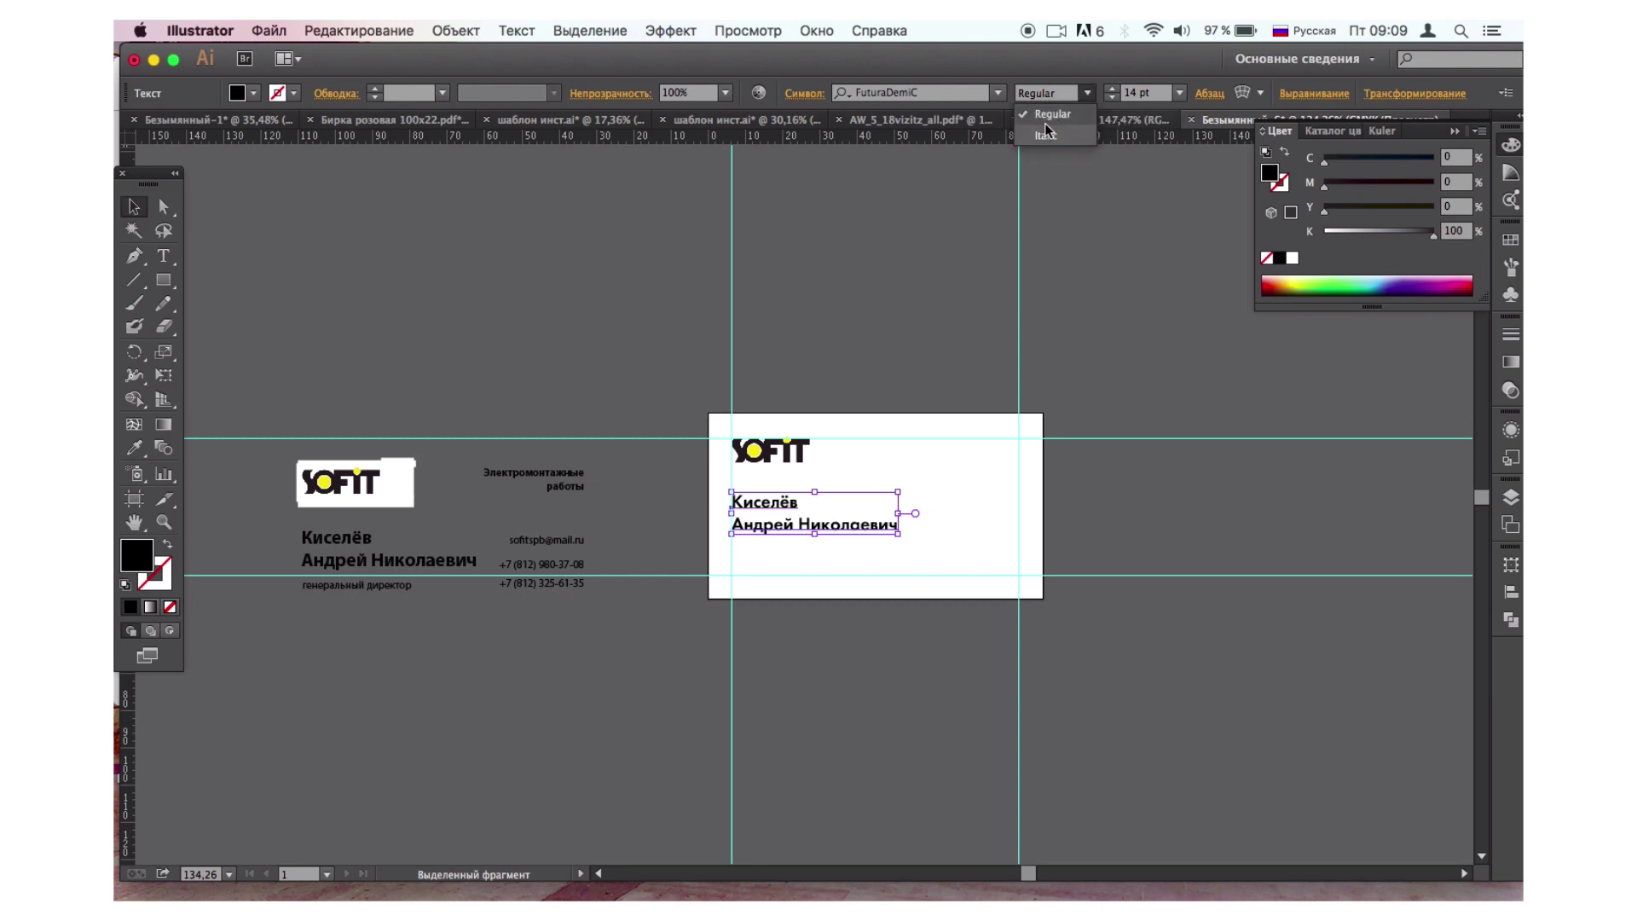
left_click(970, 323)
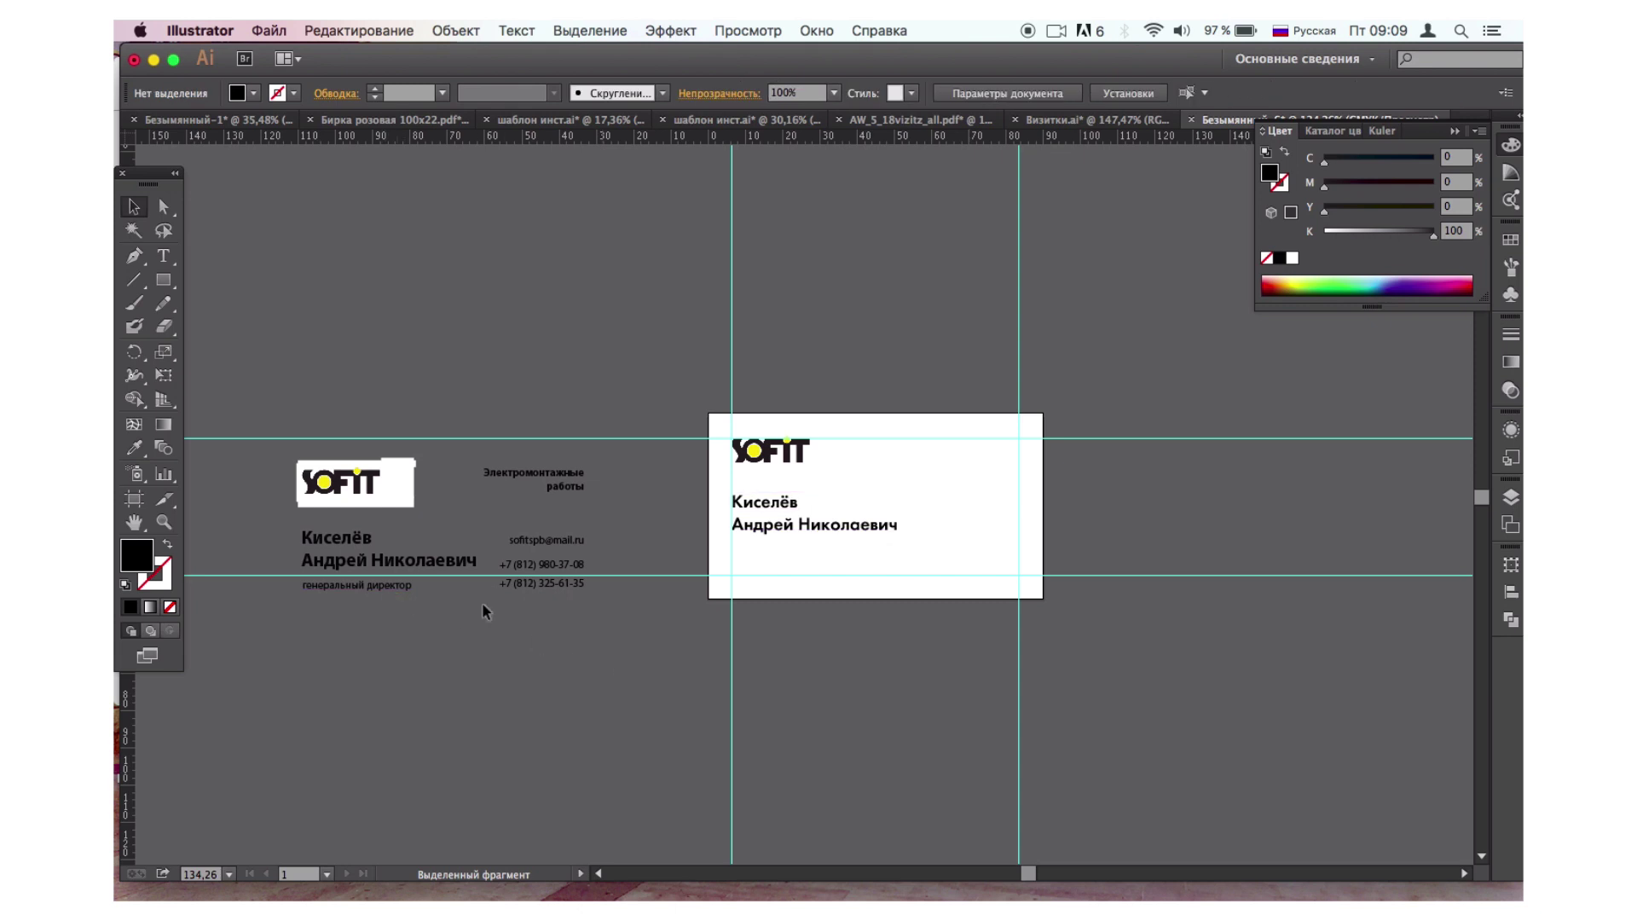
left_click(163, 256)
Type 'генеральный директор' below the card and set it in FuturaMediumC at 10 pt.
left_click(824, 679)
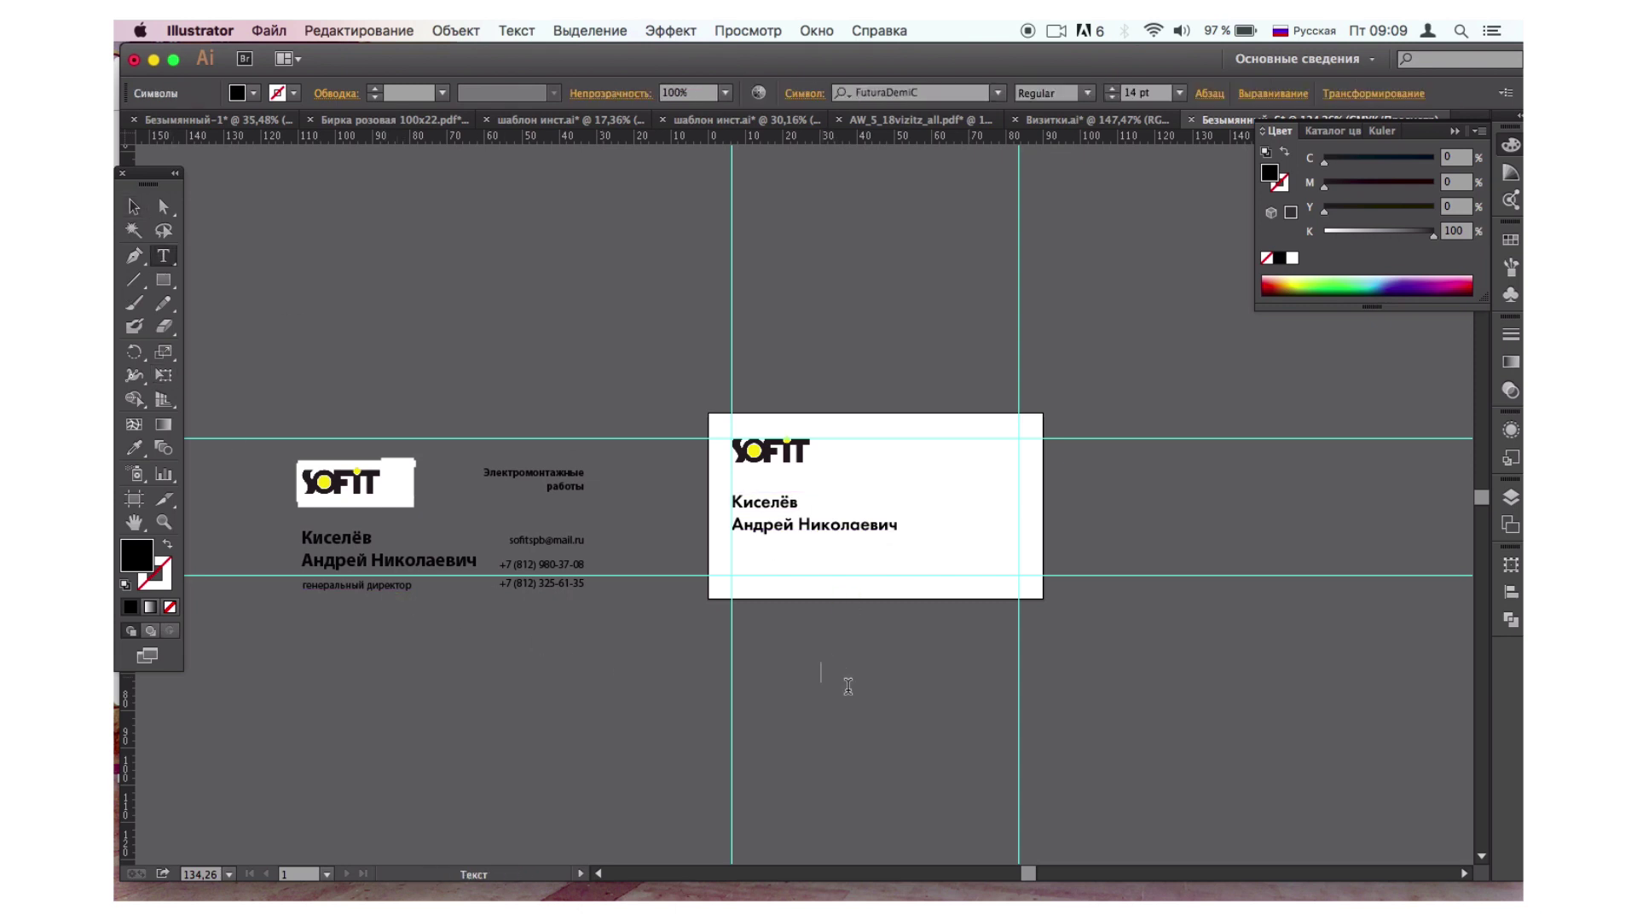
type("генеральный директор")
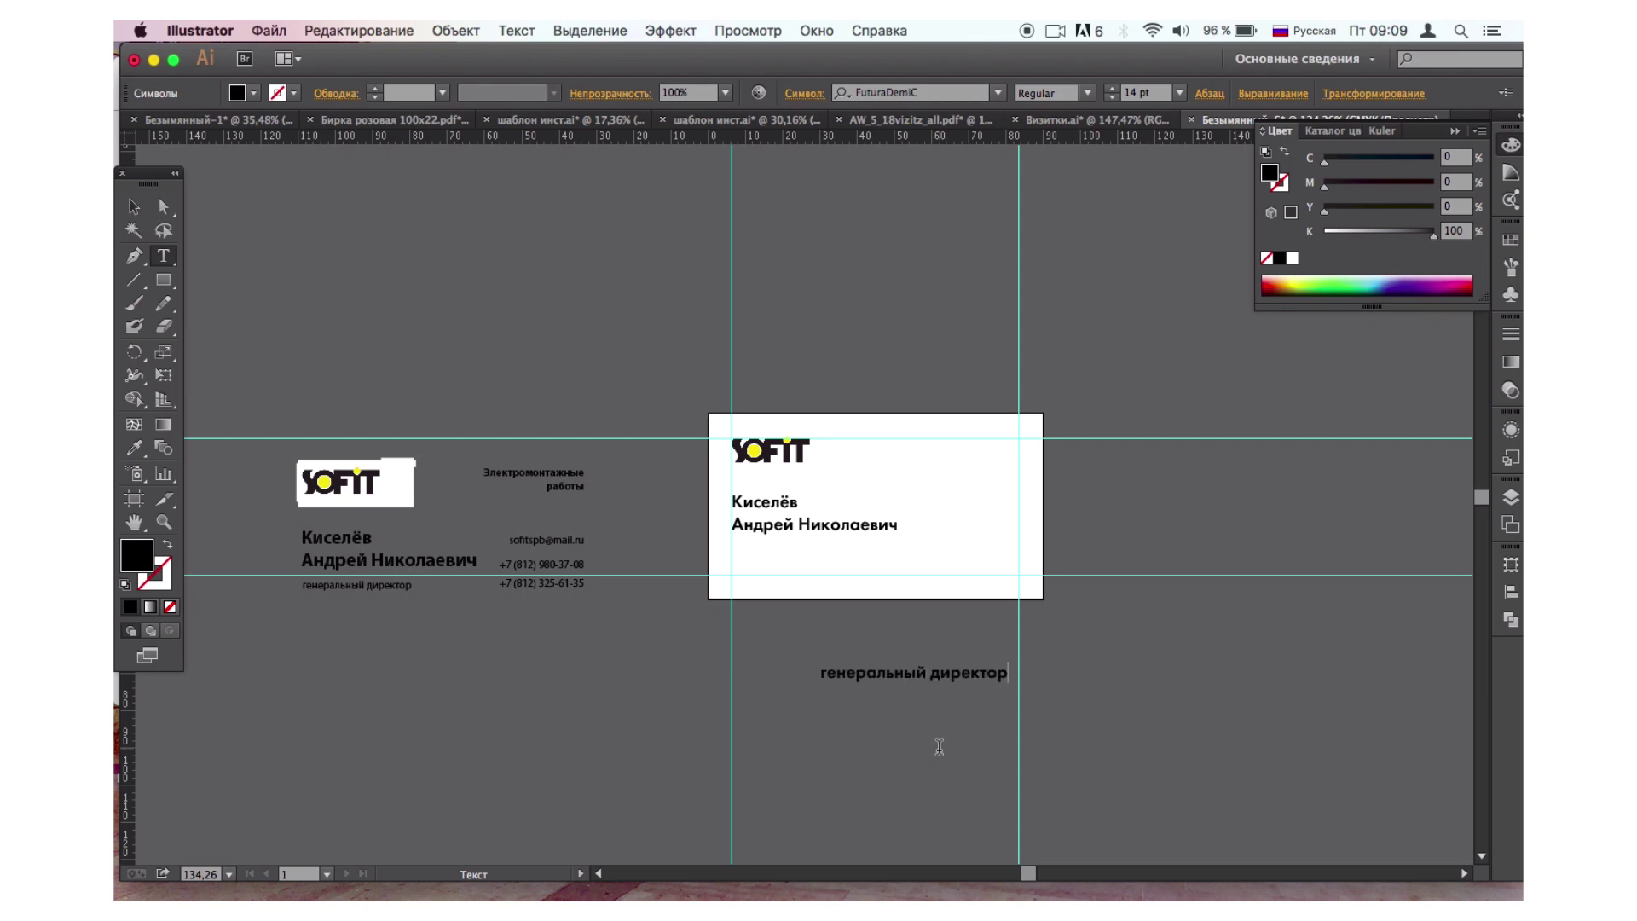
left_click(135, 208)
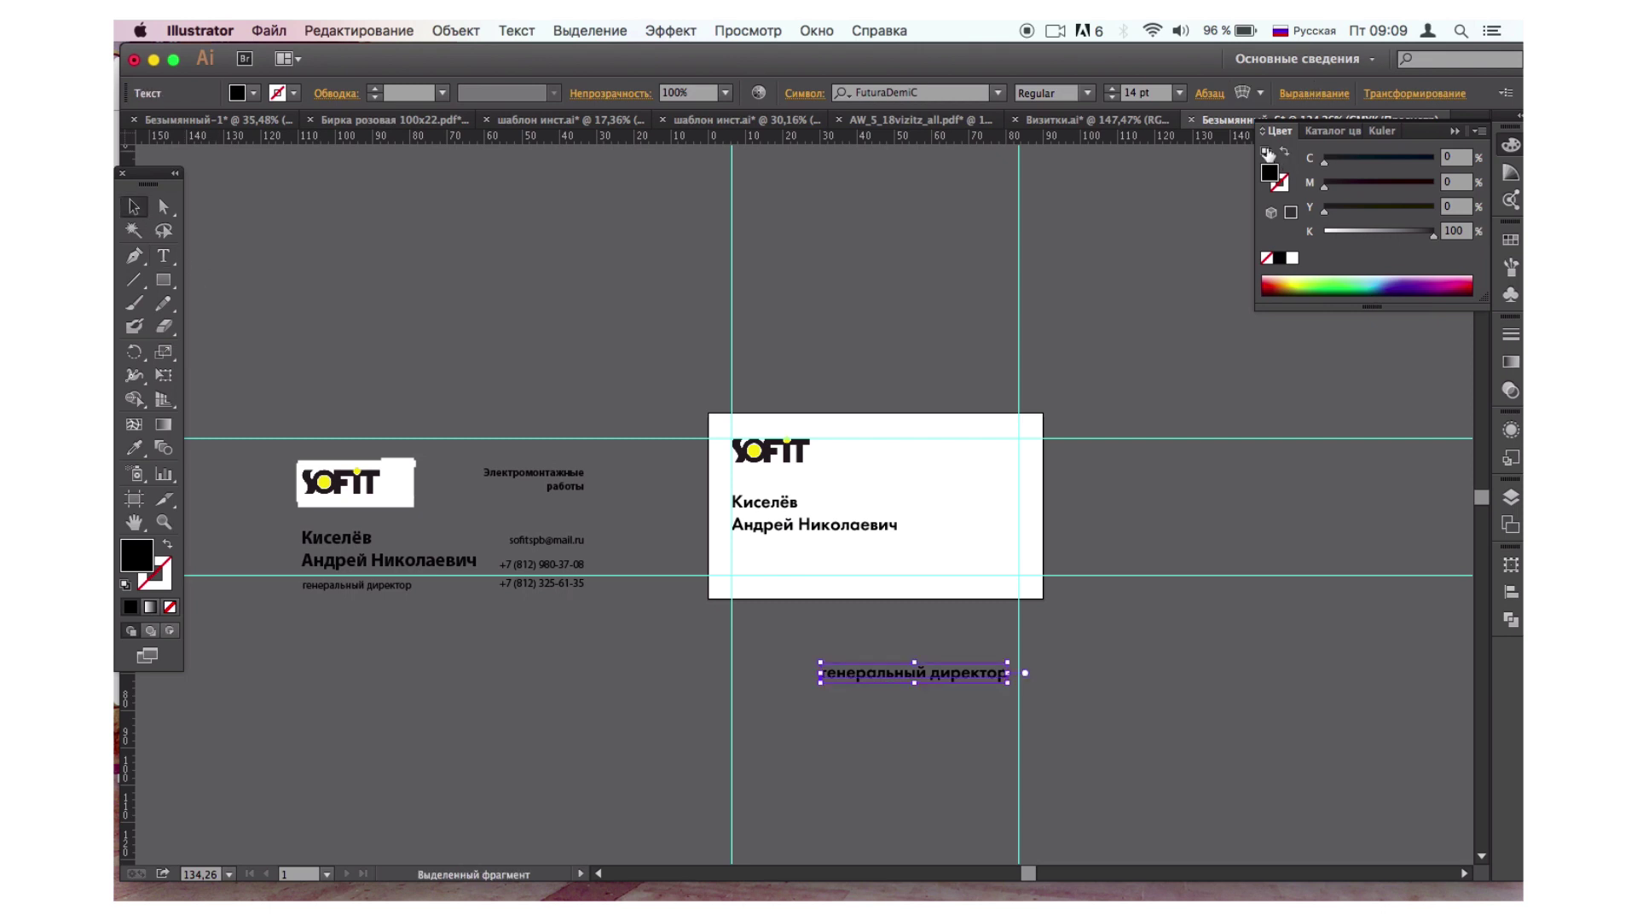
left_click(997, 93)
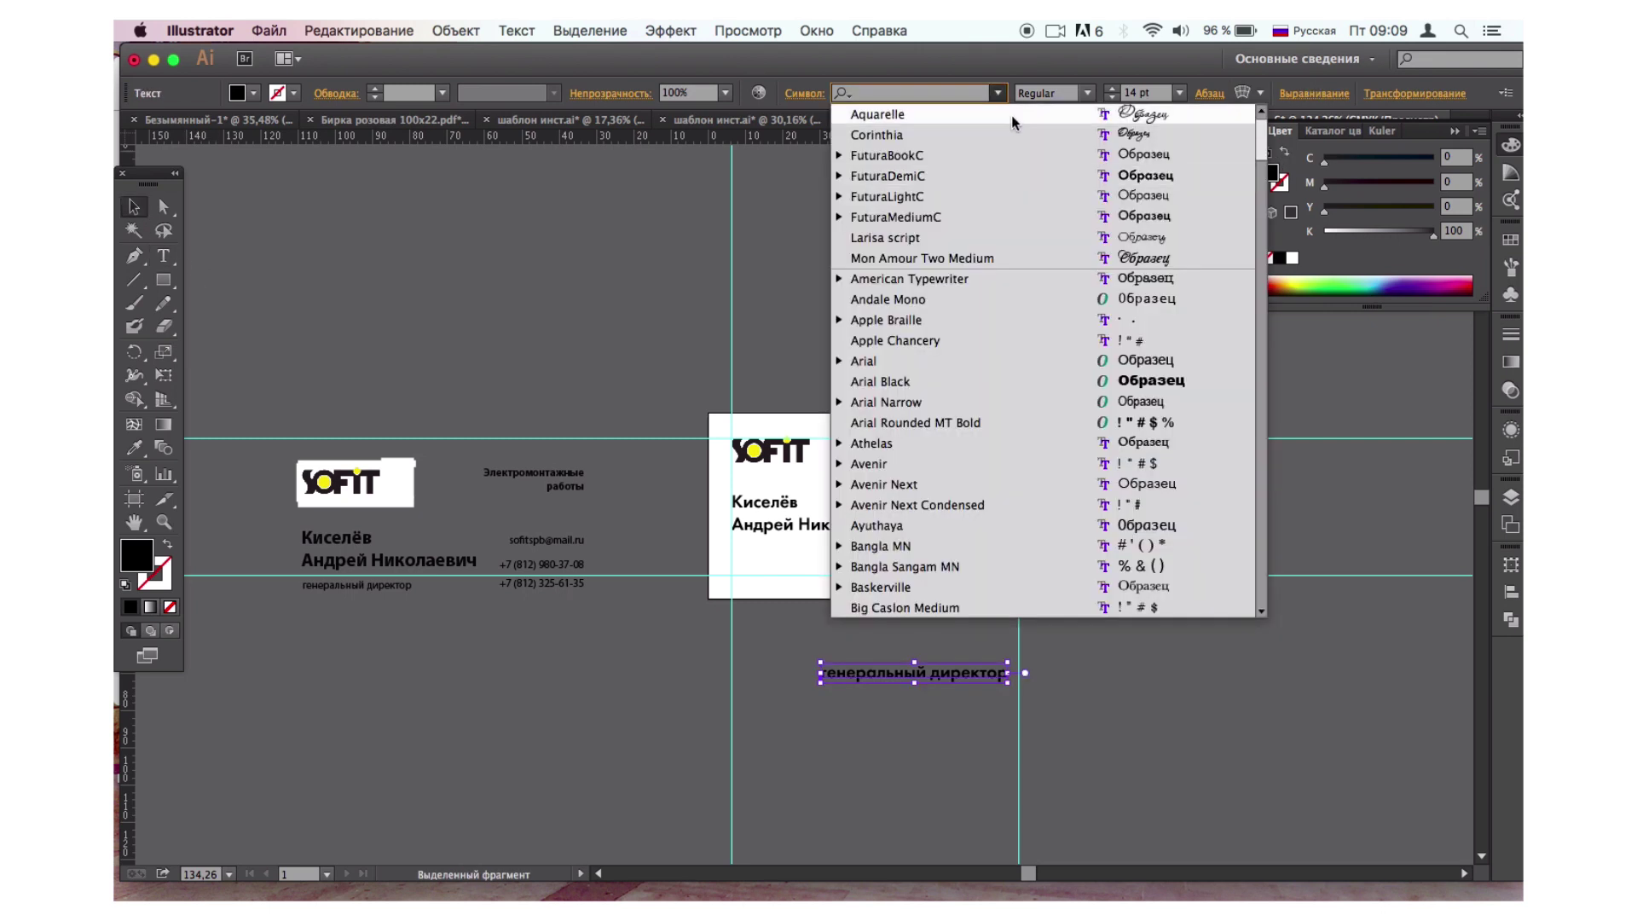
left_click(1115, 217)
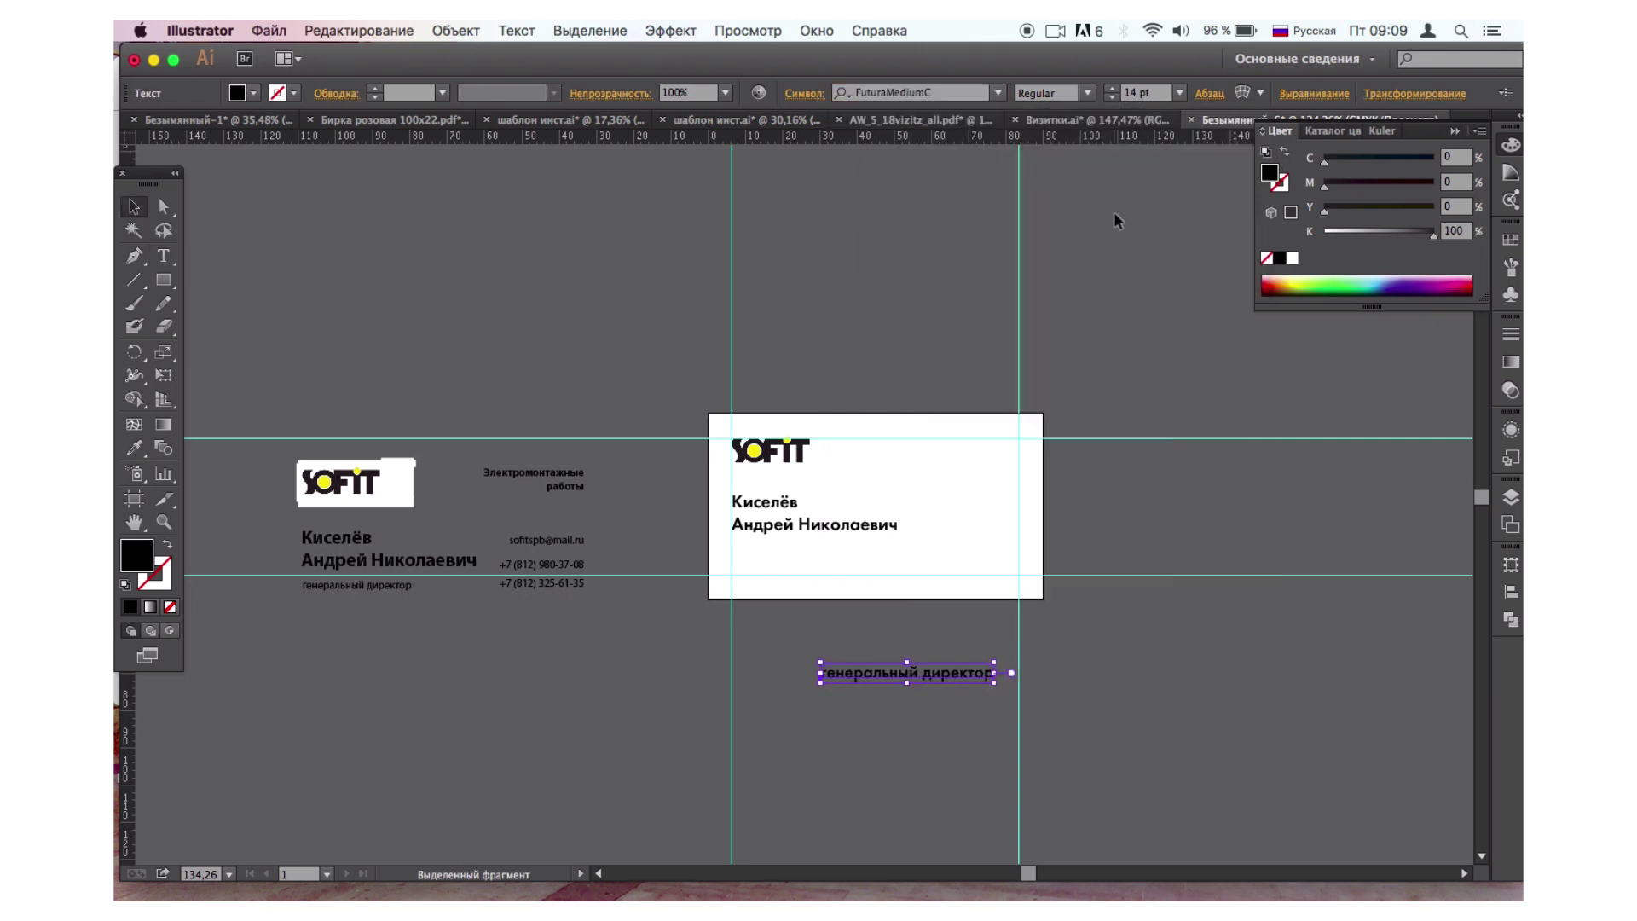
left_click(1114, 97)
left_click(1114, 96)
left_click(1114, 97)
Place the job title at the card's bottom-left on the guide and lower the name block slightly.
left_click_drag(901, 680, 815, 577)
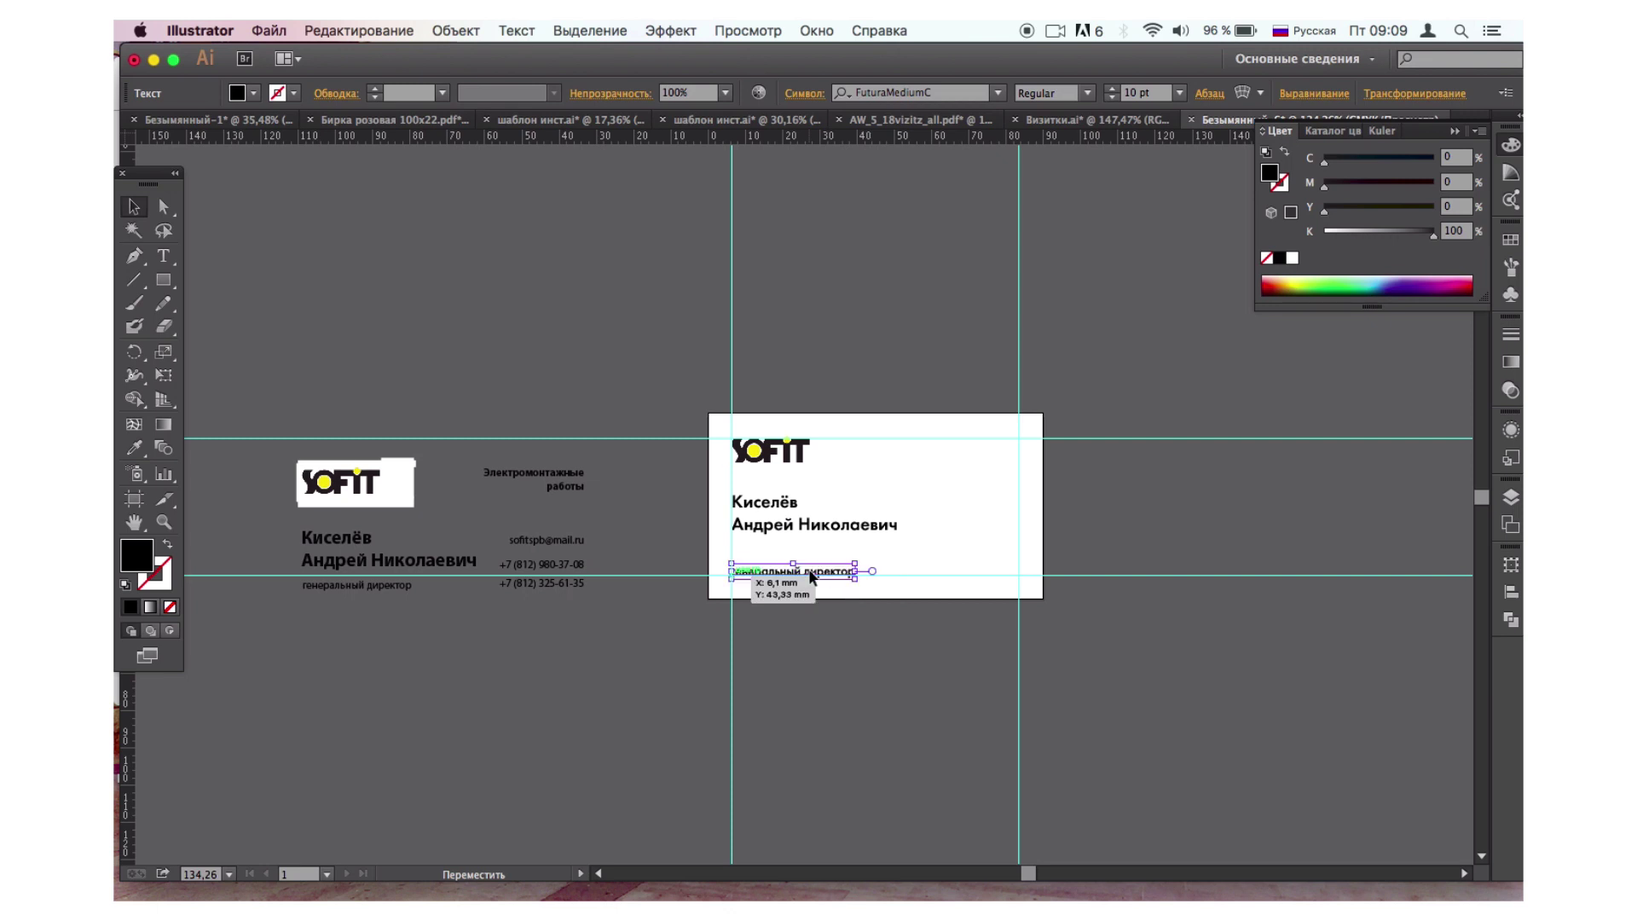
key("Up")
key("Up")
key("Up")
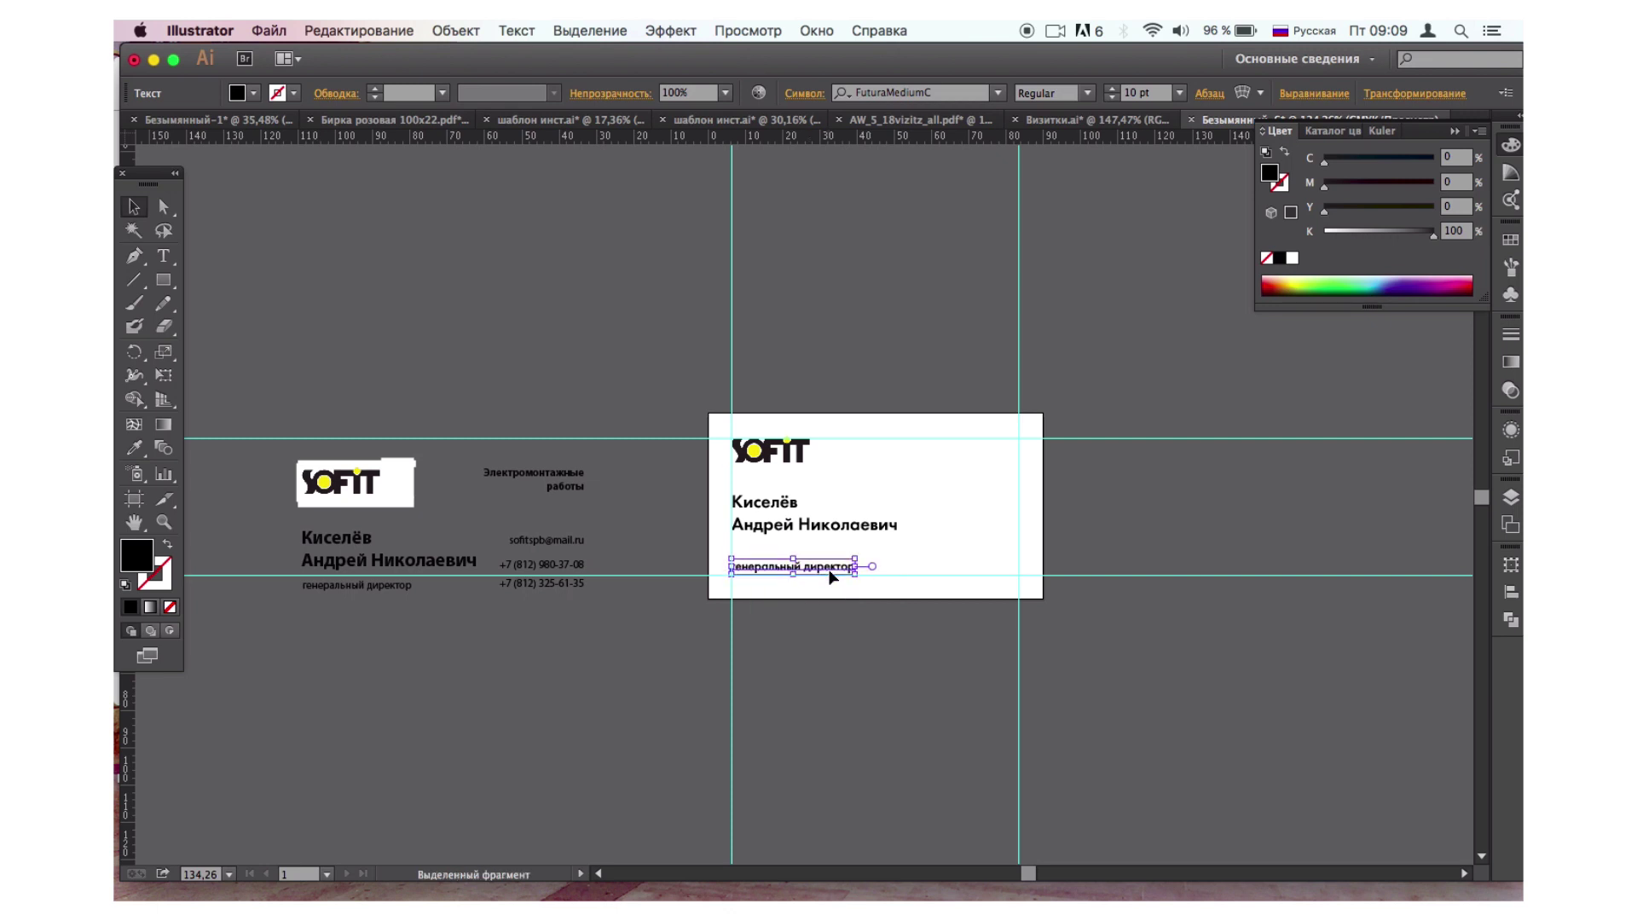
left_click(891, 604)
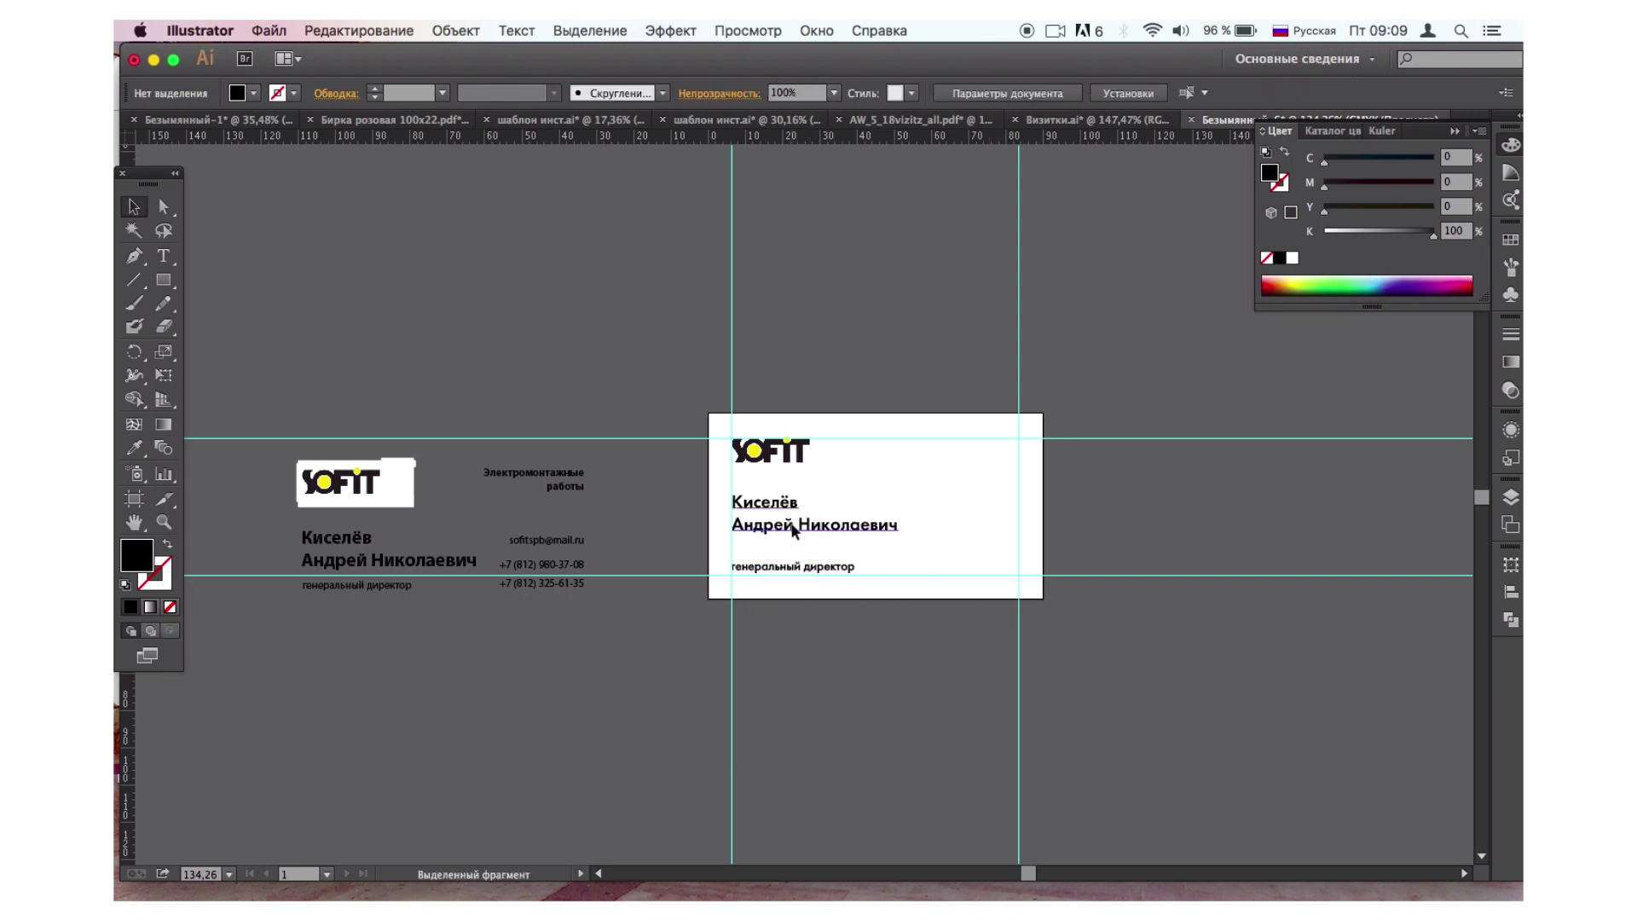
left_click_drag(794, 525, 793, 534)
left_click(836, 693)
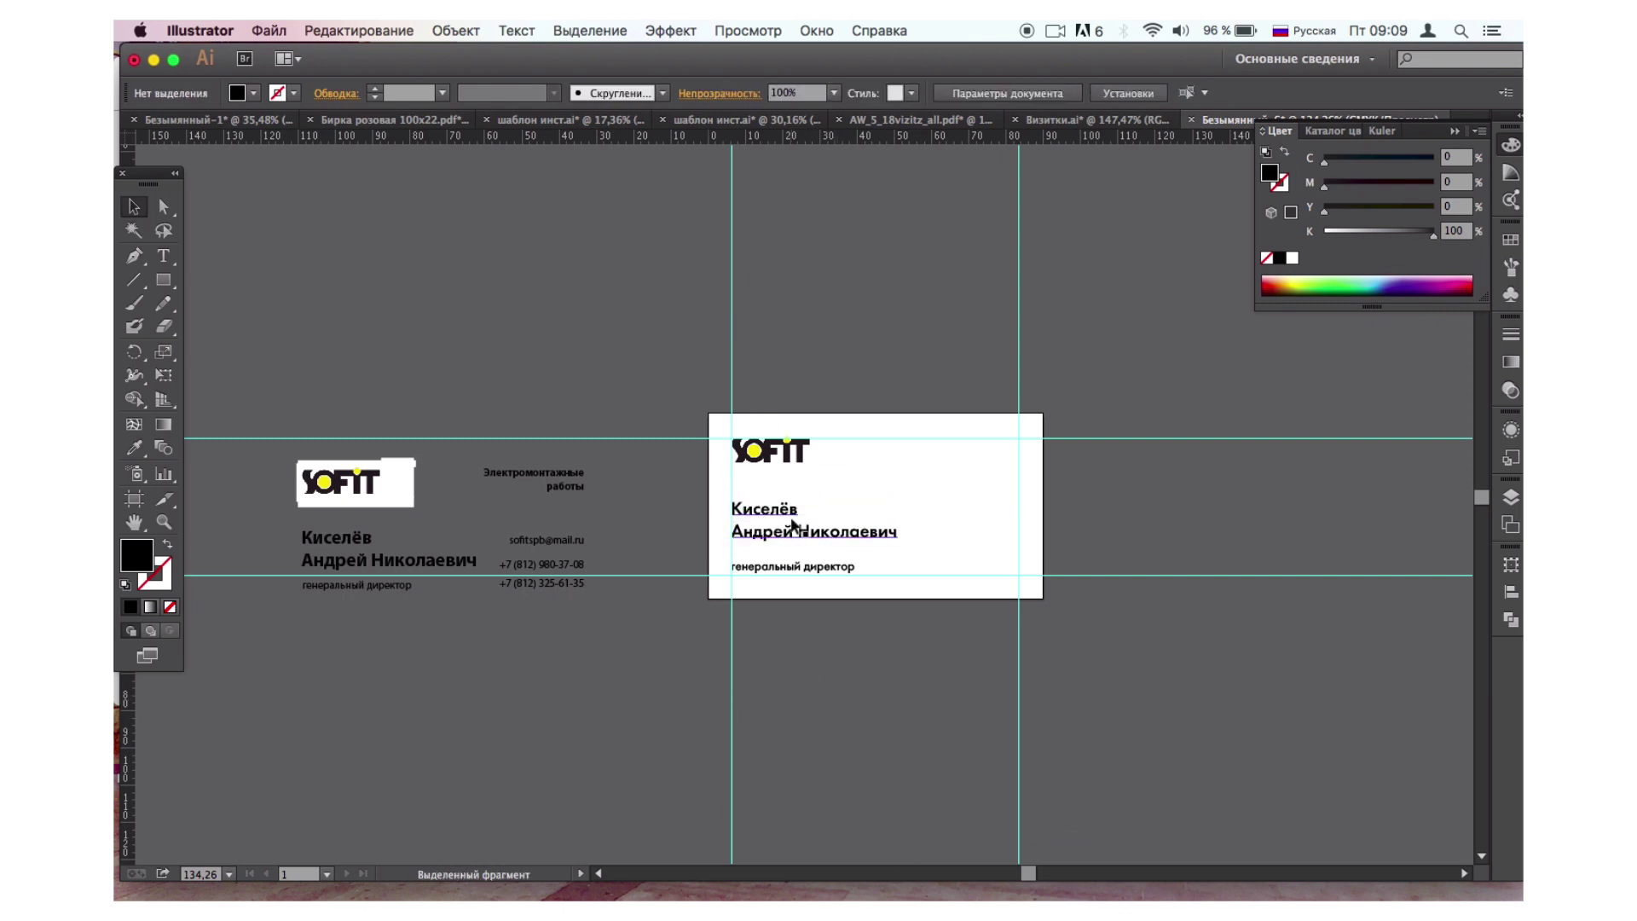
Type 'электромонтажные работы' below the card, broken onto two lines.
left_click(163, 256)
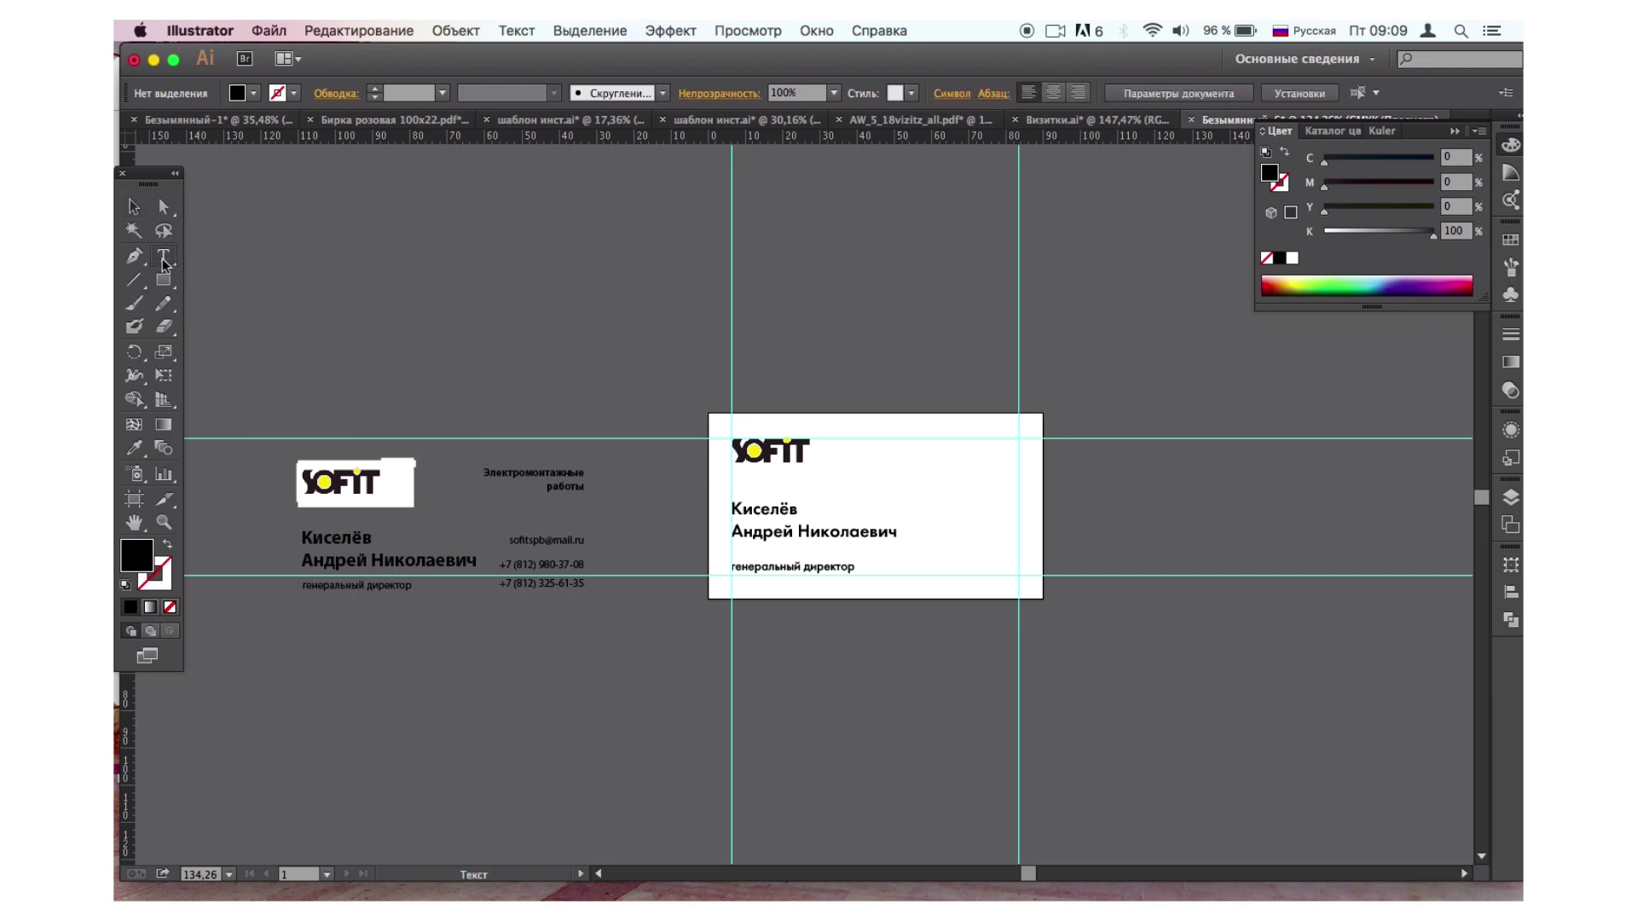
left_click(882, 718)
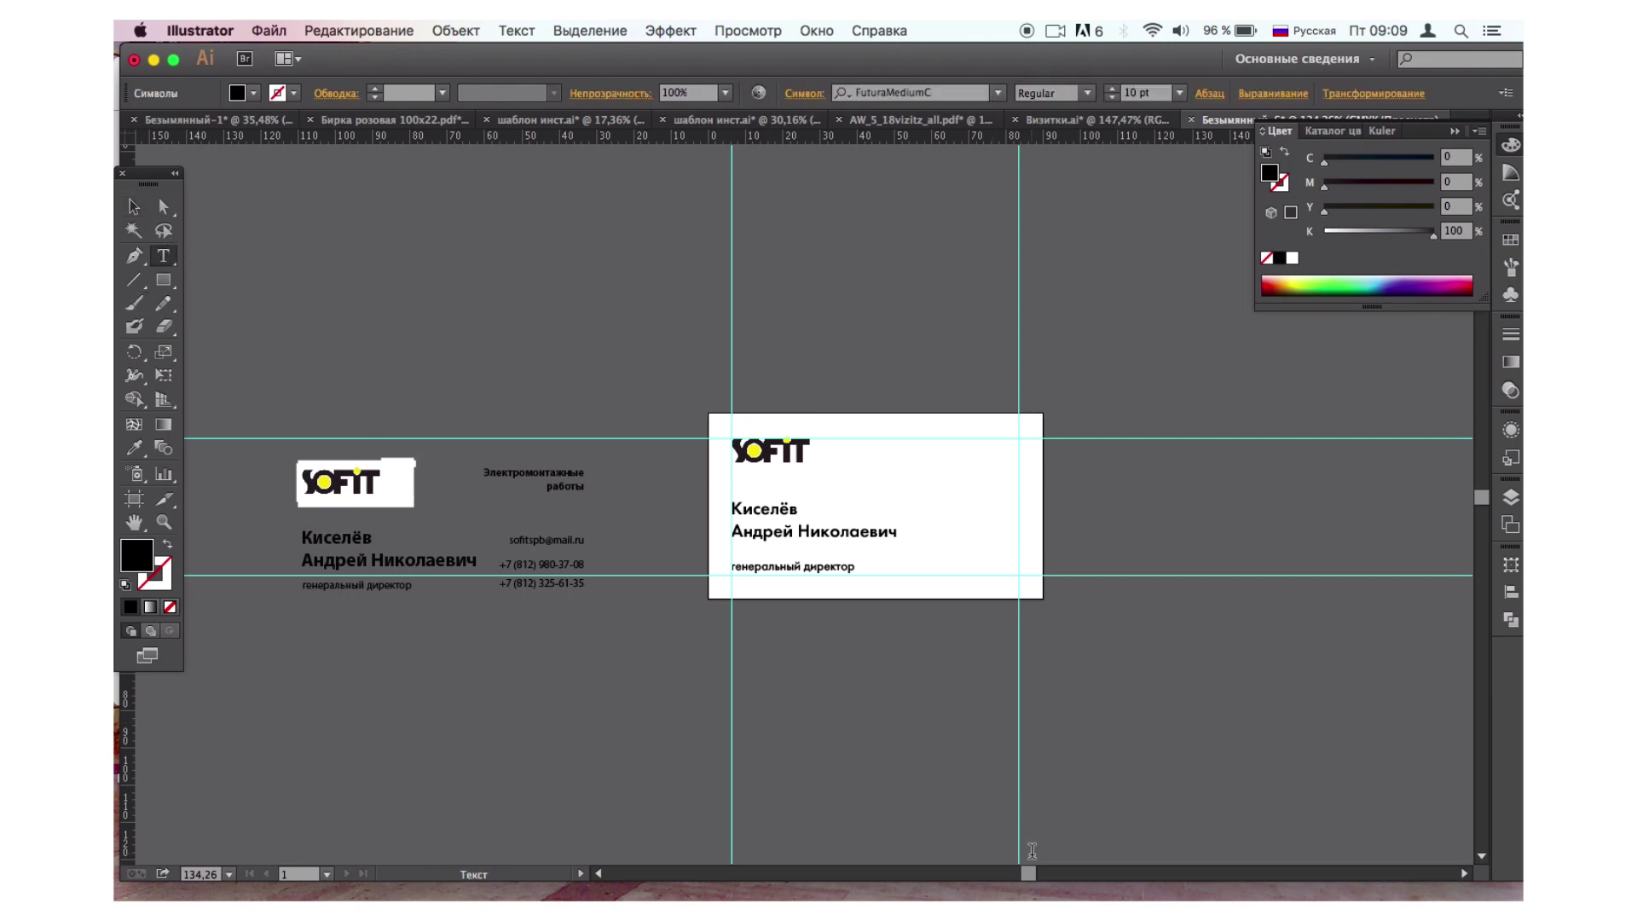
type("электромонт")
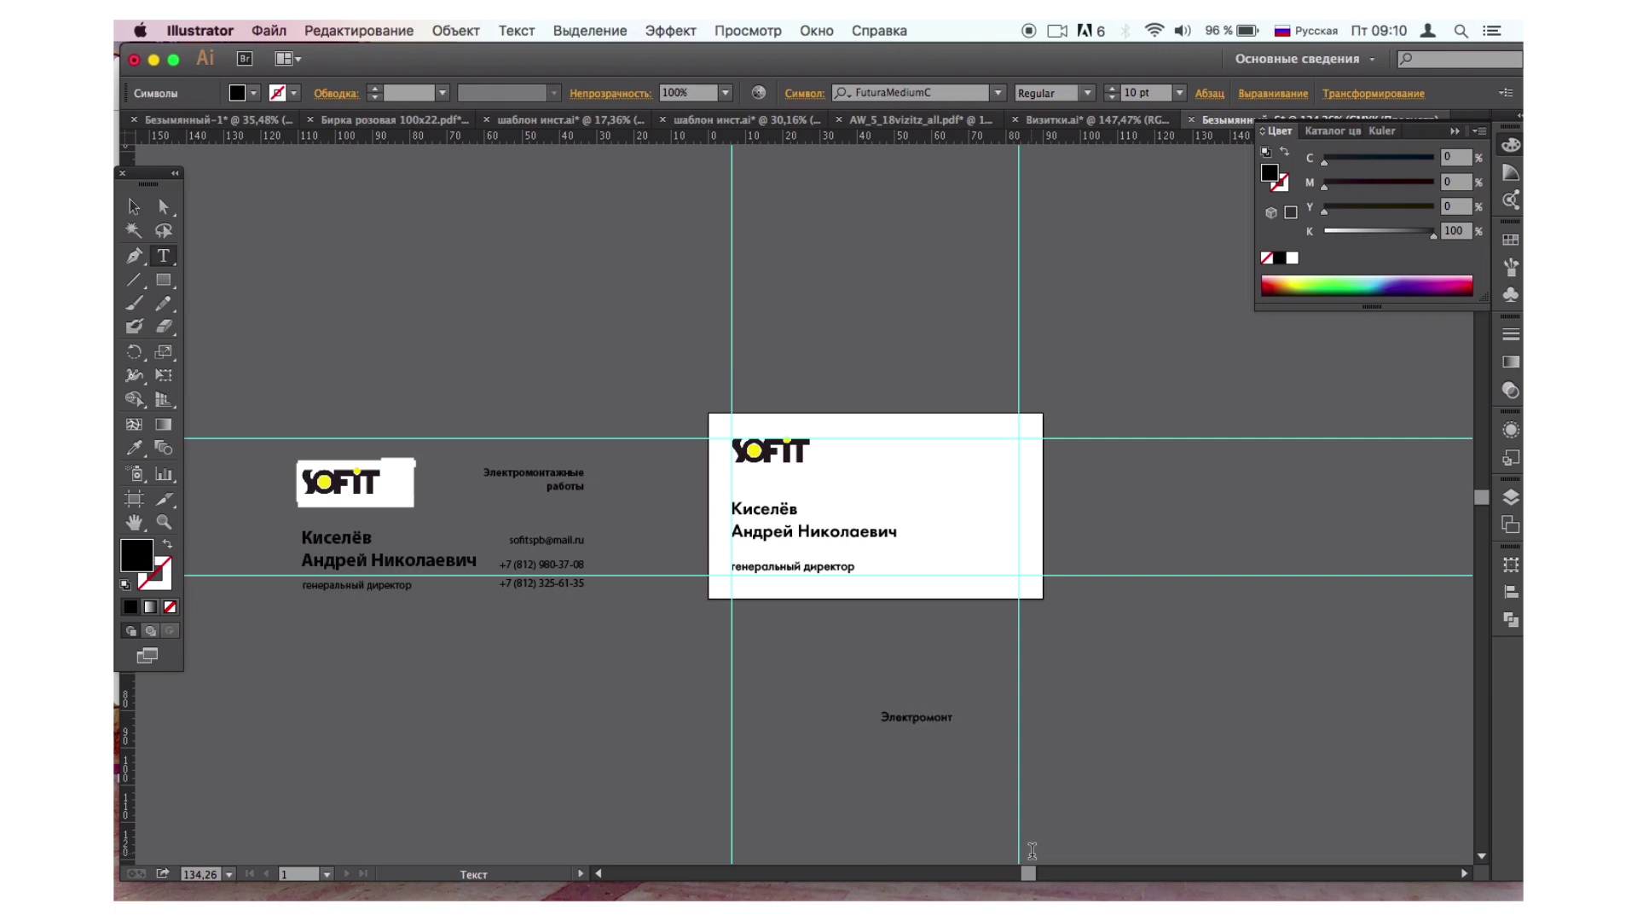
type("ажные работы")
left_click(992, 717)
key("Return")
Right-align the tagline and move it to the card's top-right corner beside the logo.
left_click(134, 206)
left_click(1214, 96)
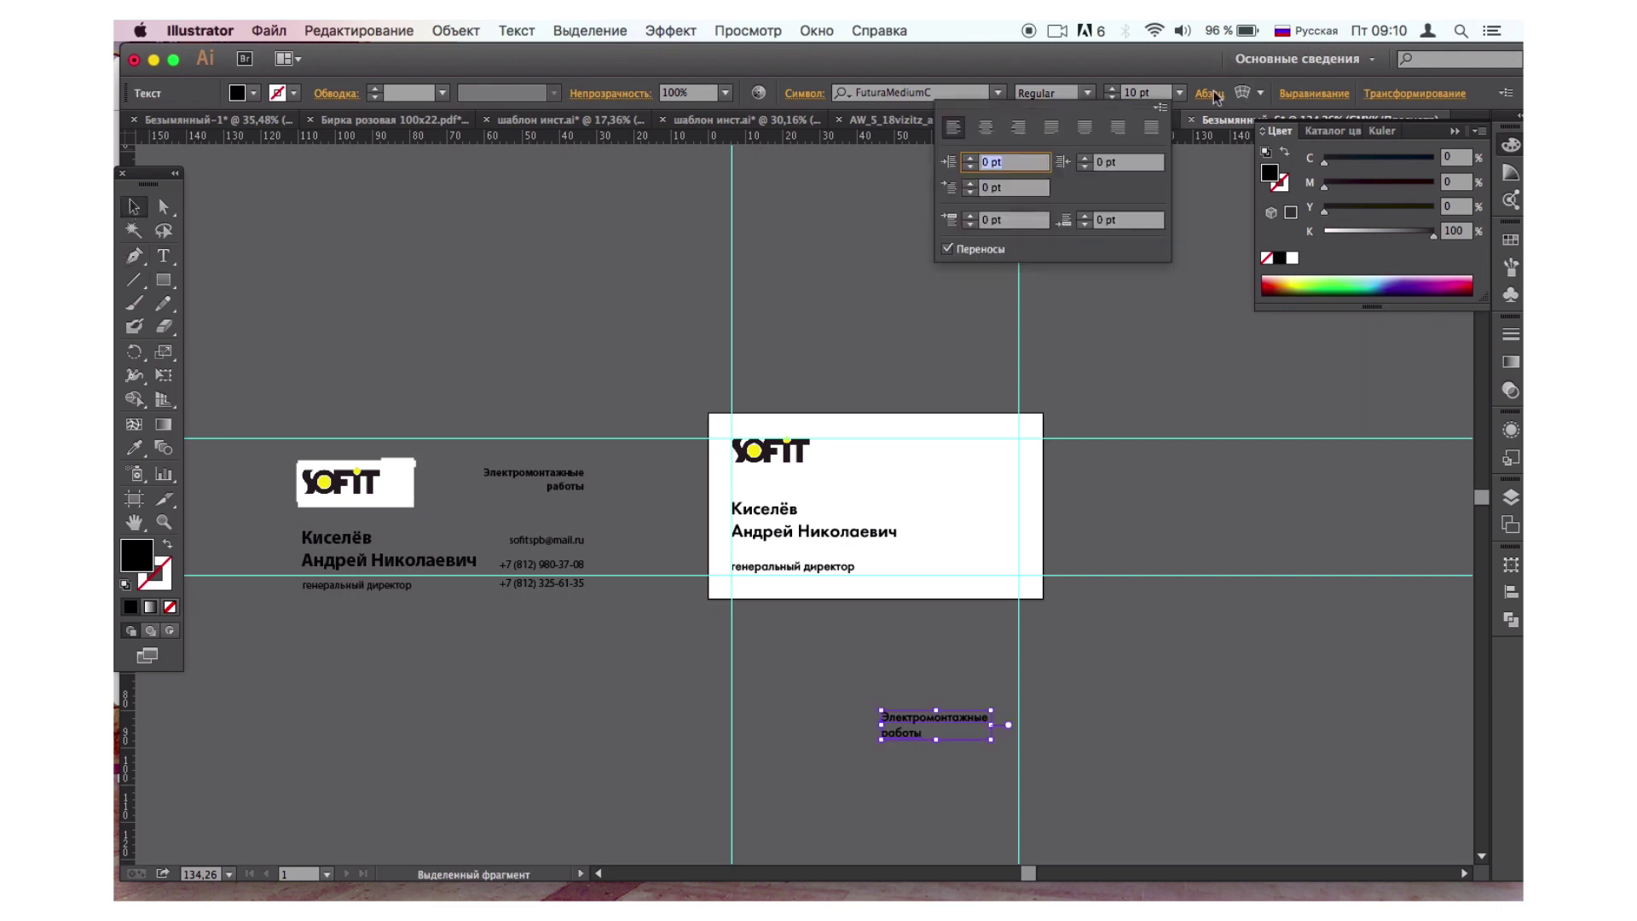
left_click(1023, 139)
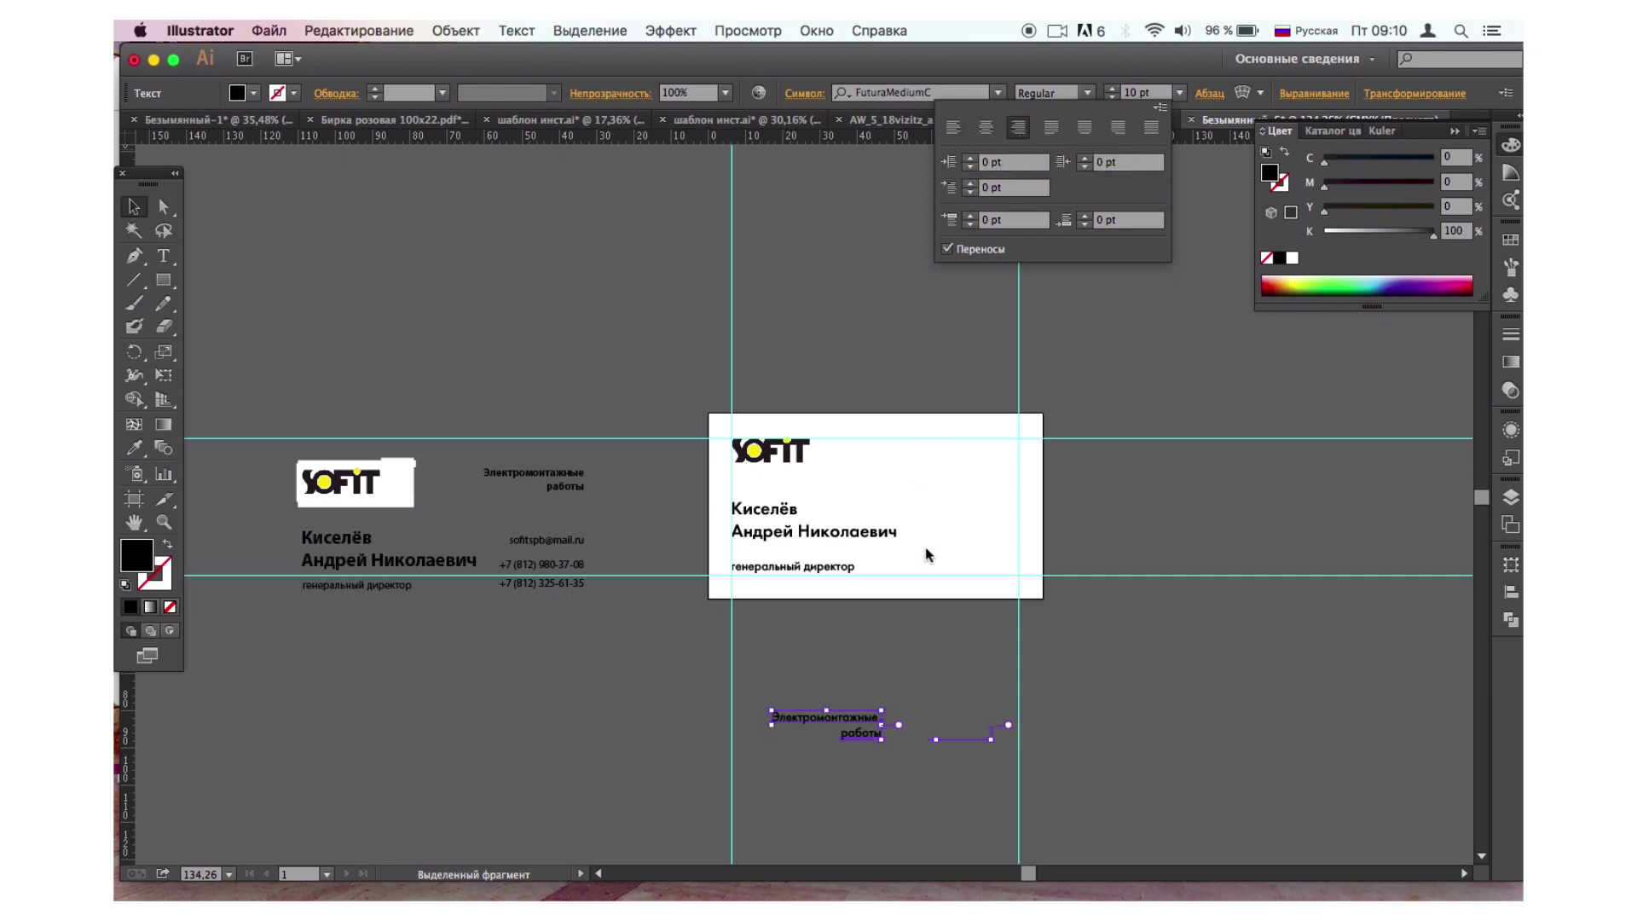
left_click_drag(840, 725, 984, 451)
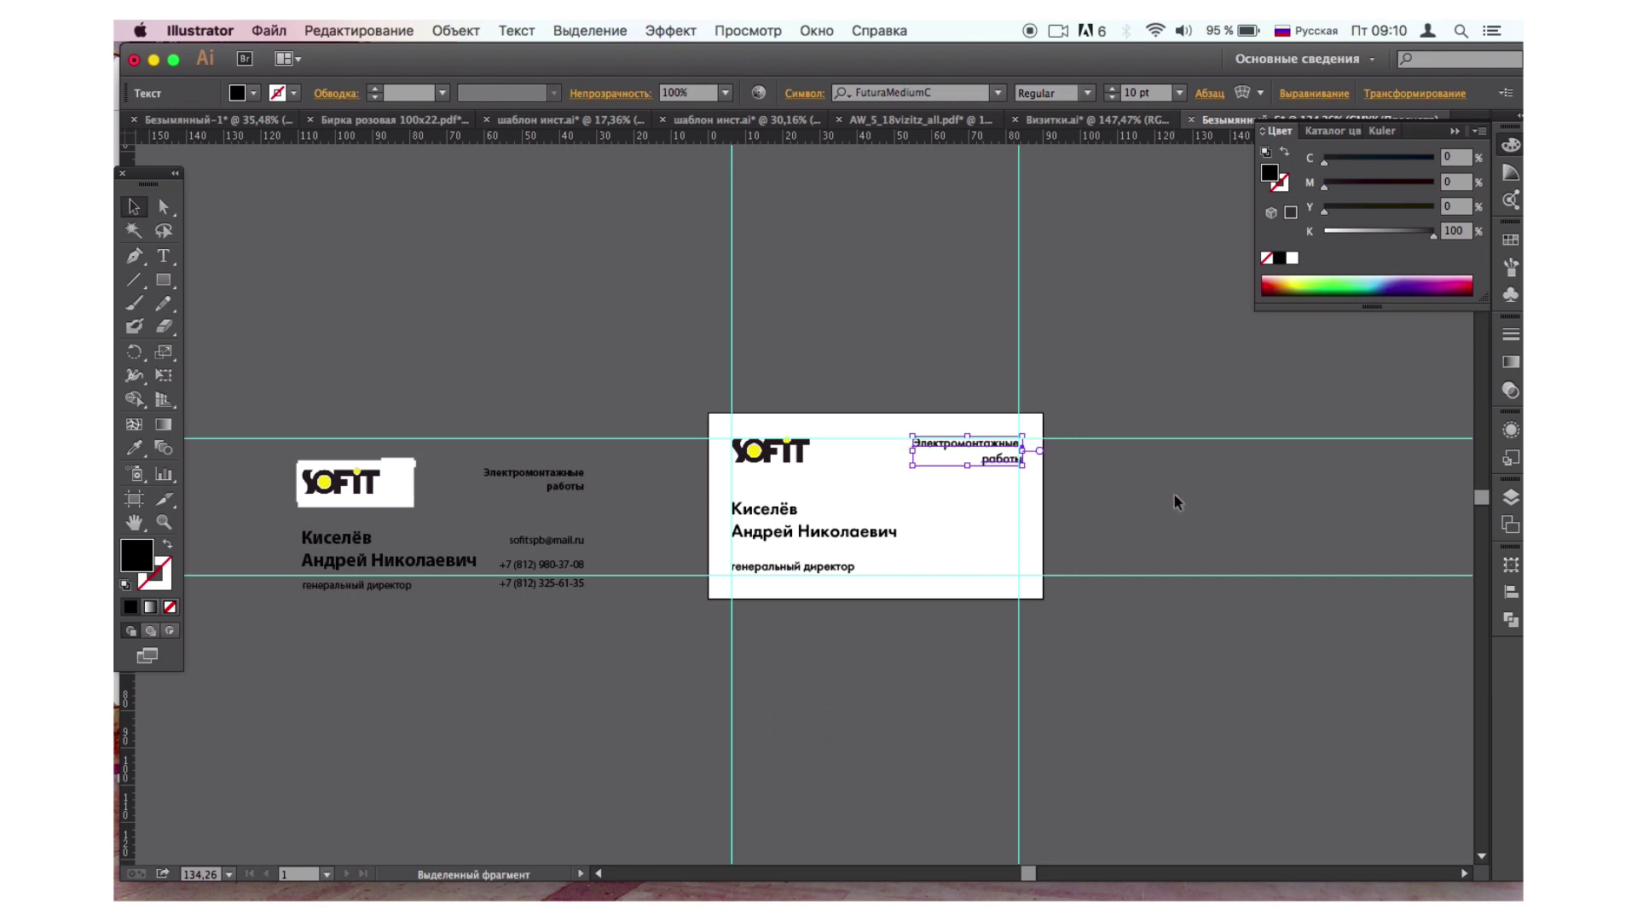
key("Left")
key("Left")
key("Down")
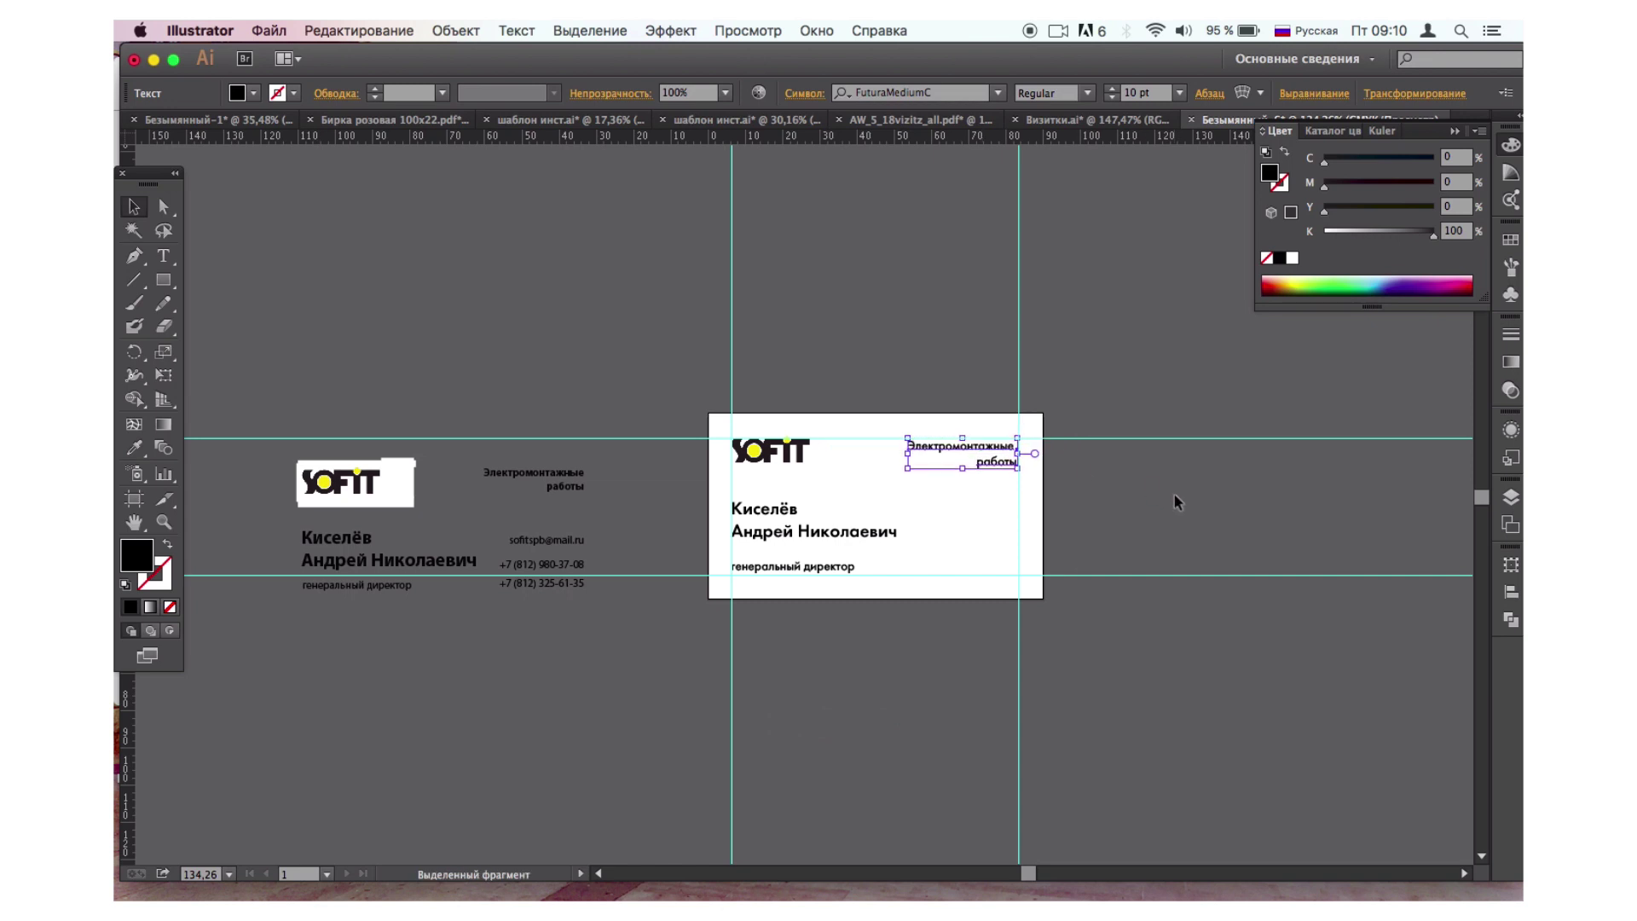
left_click(1177, 501)
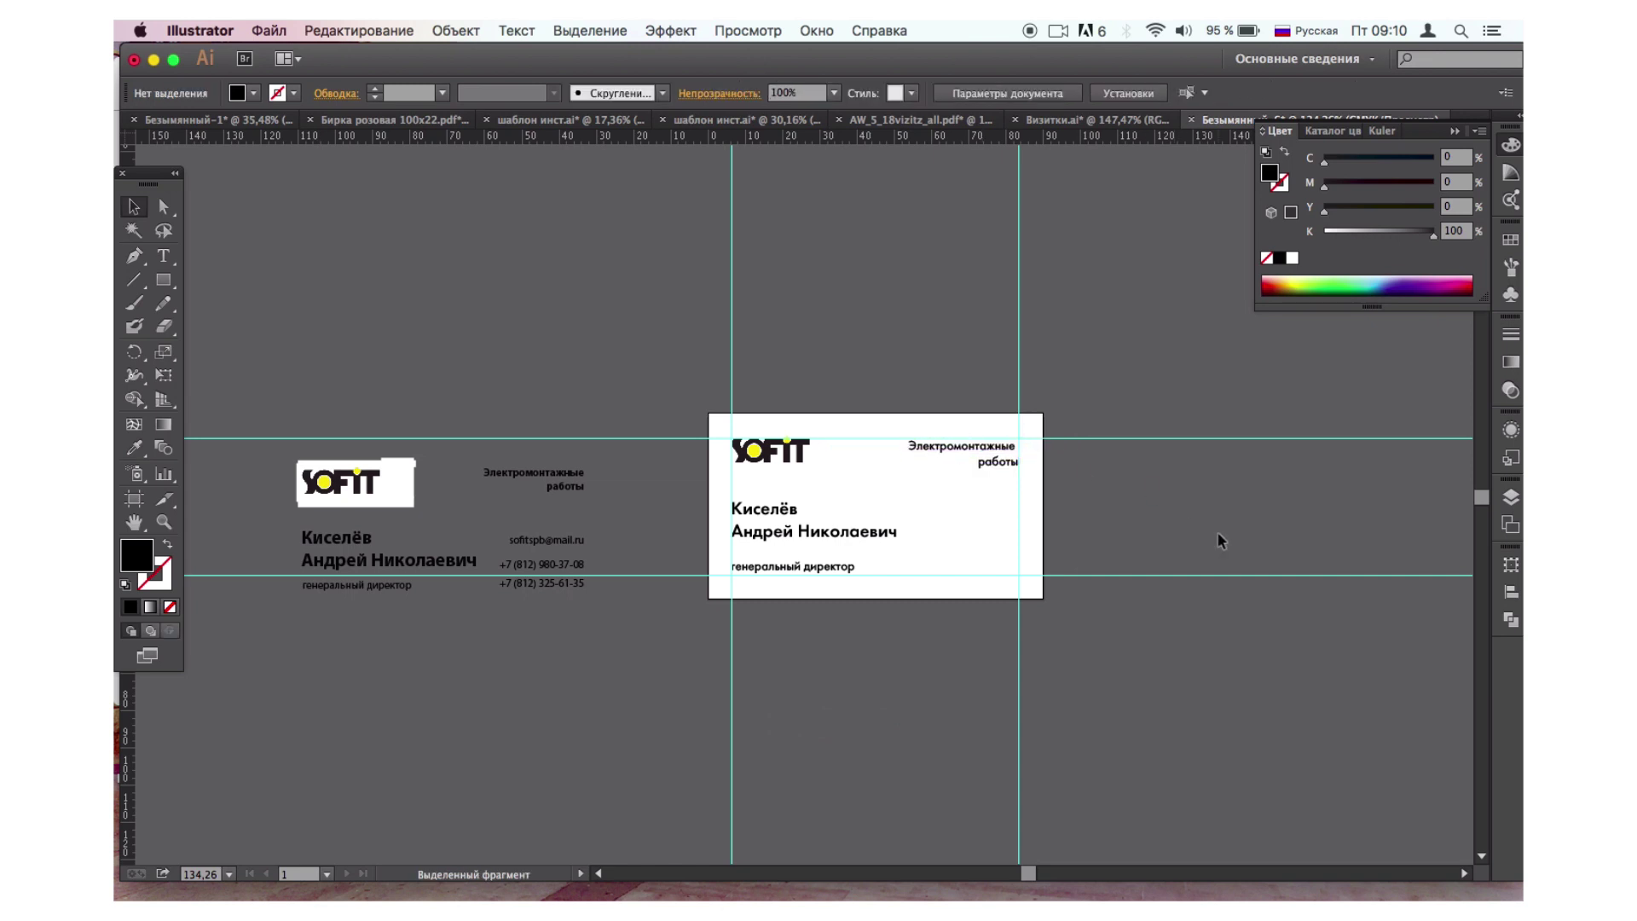
Select the e-mail address text in the contact block, then exit text editing.
left_click(163, 256)
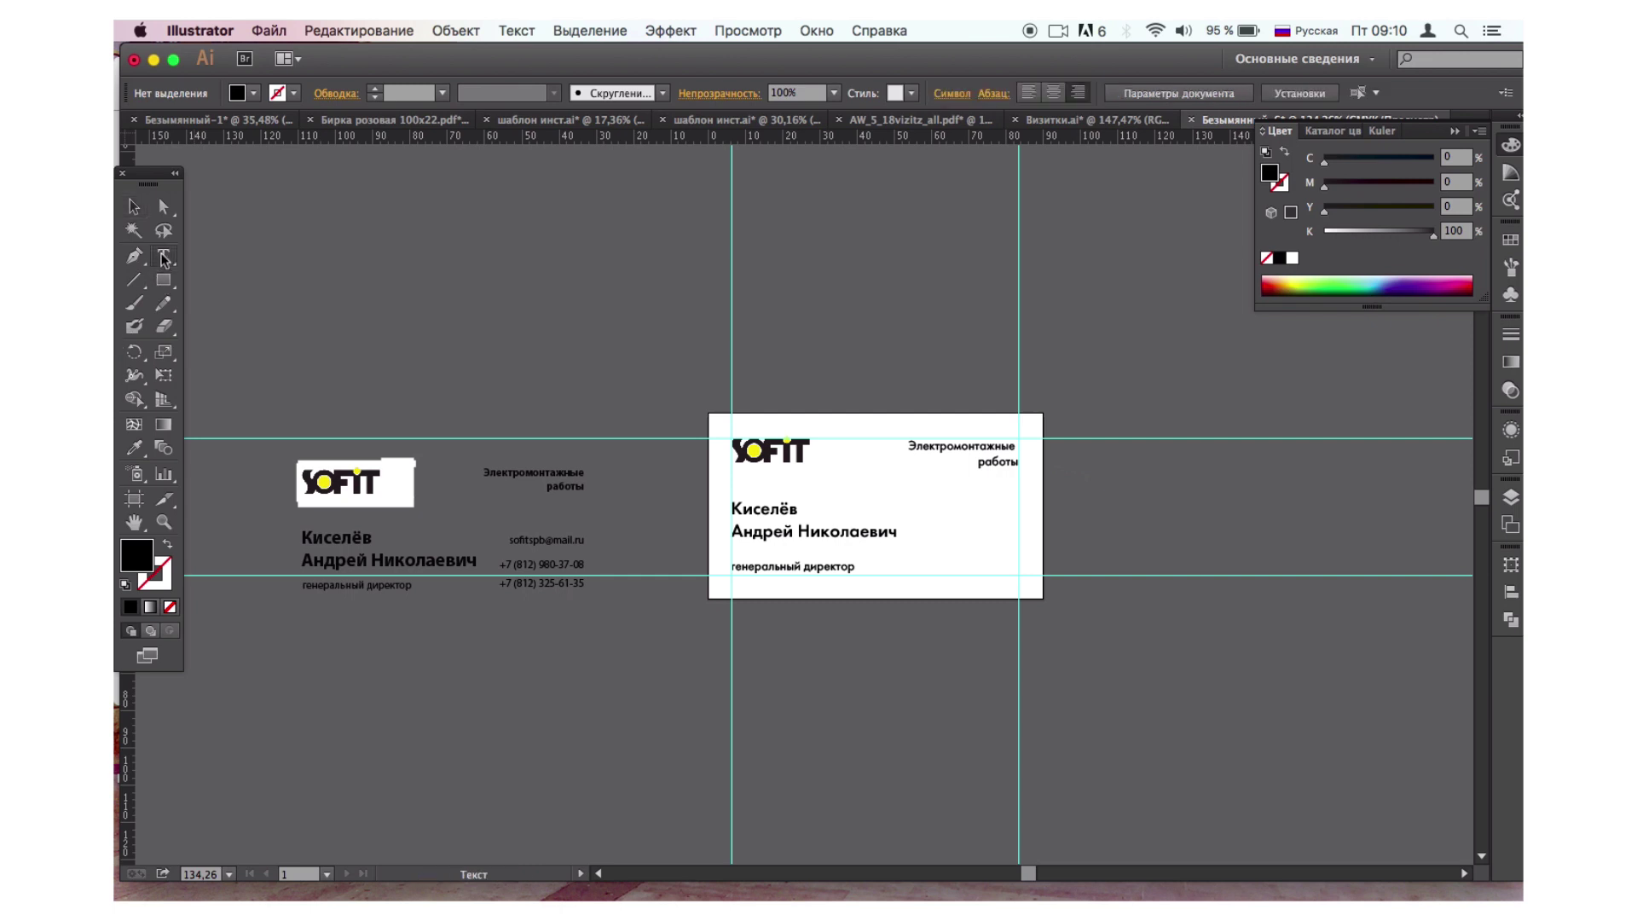
left_click(1016, 446)
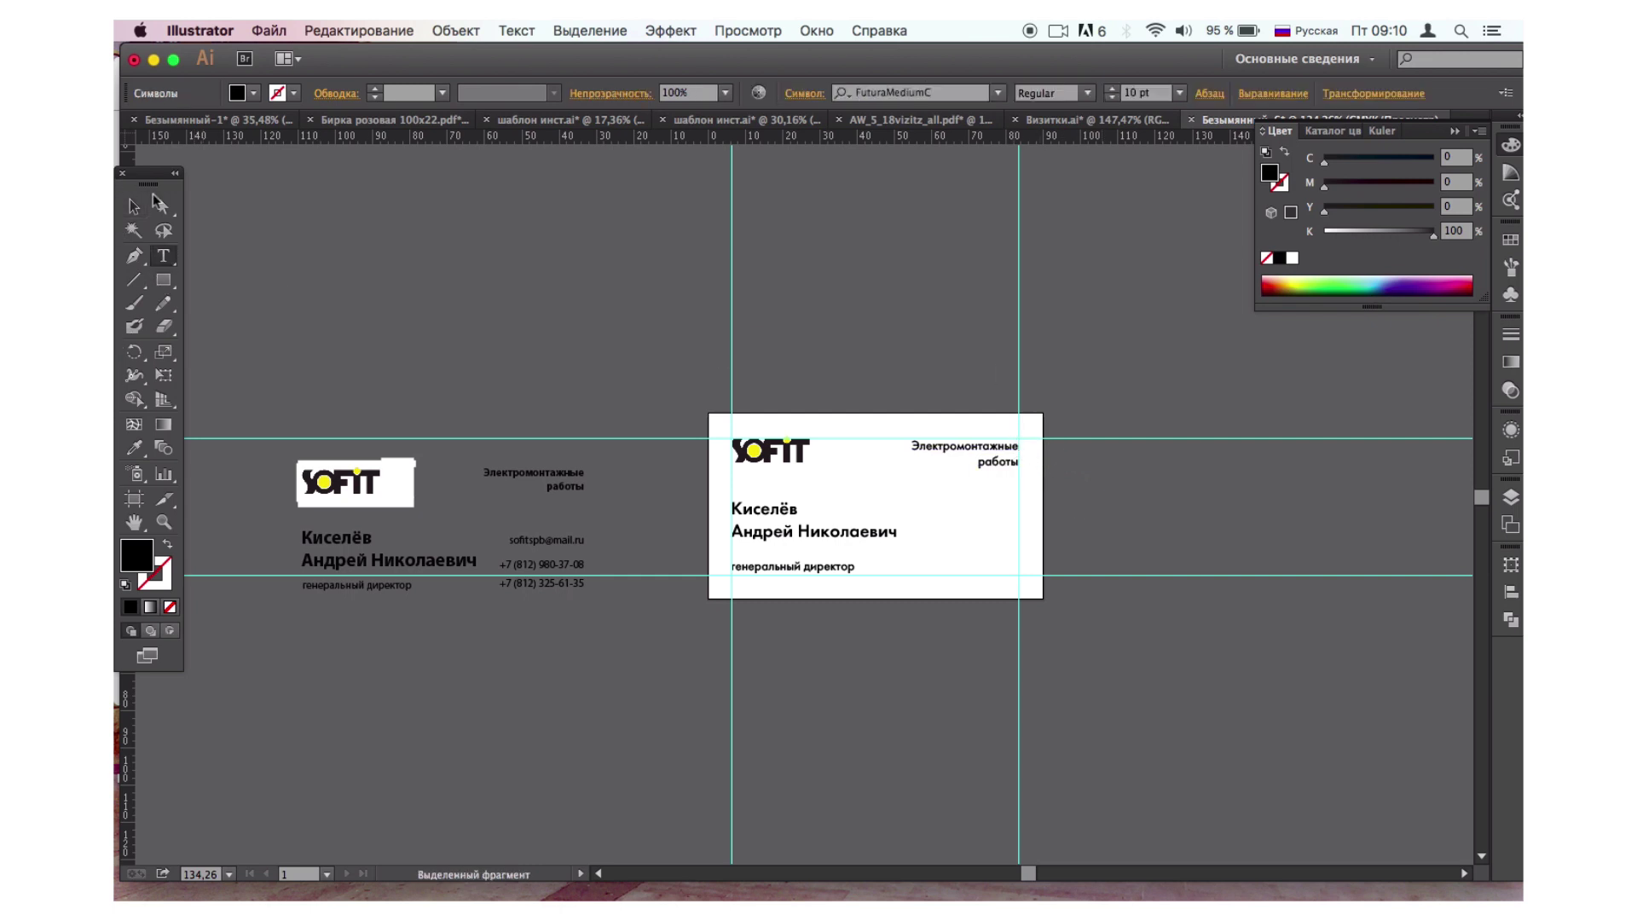
left_click(133, 206)
left_click(456, 343)
left_click(164, 256)
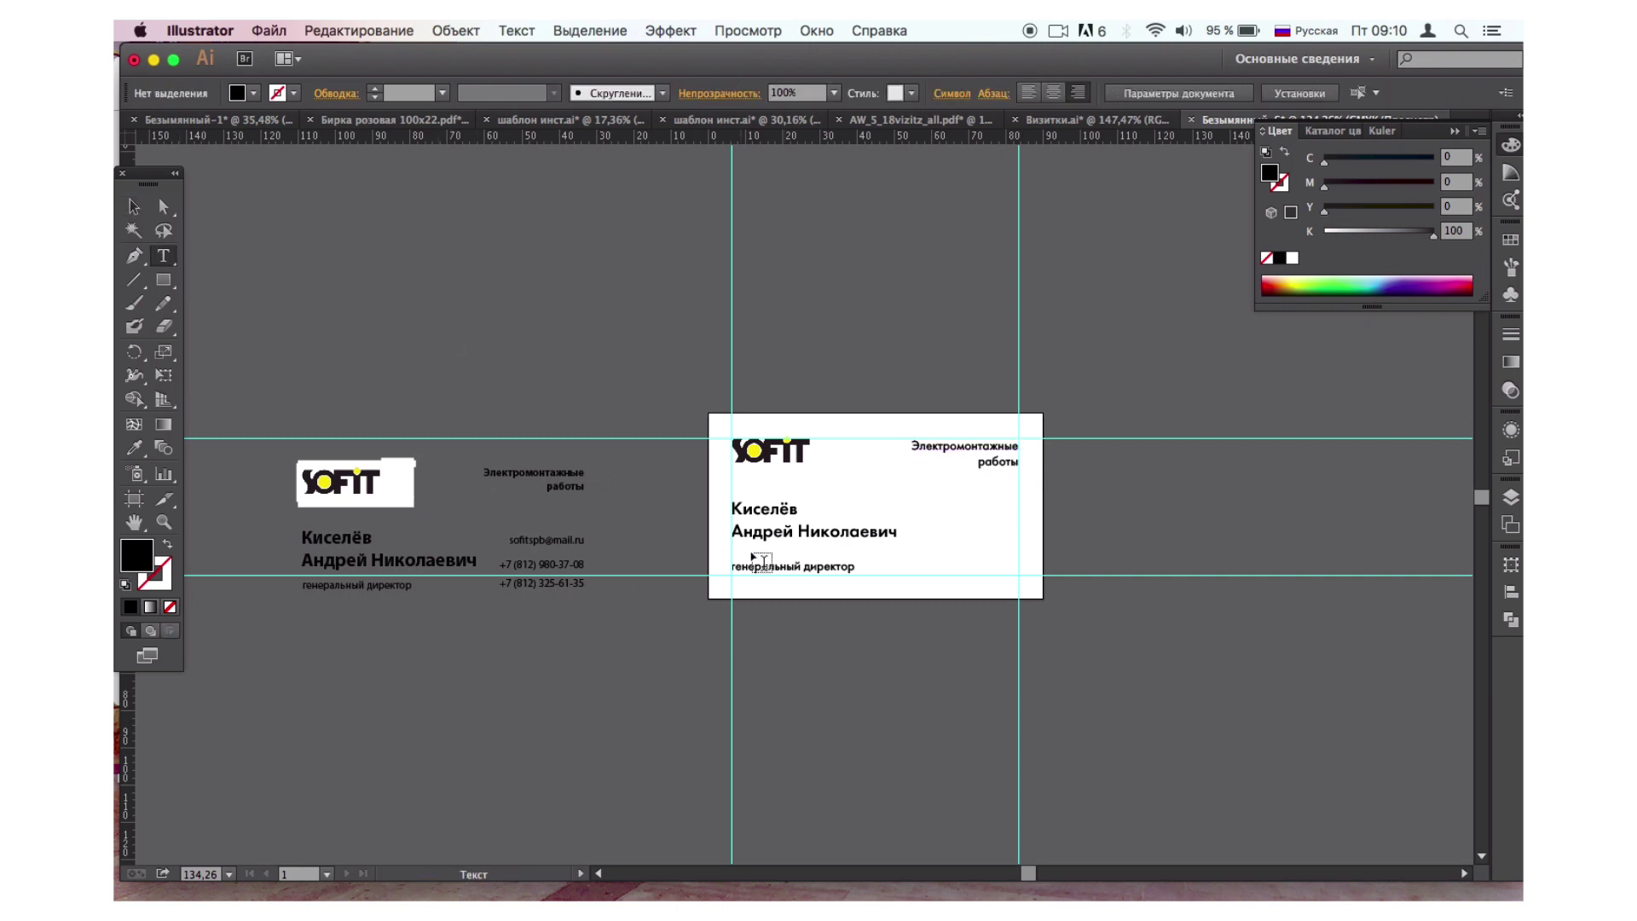
left_click_drag(510, 539, 617, 604)
left_click(134, 206)
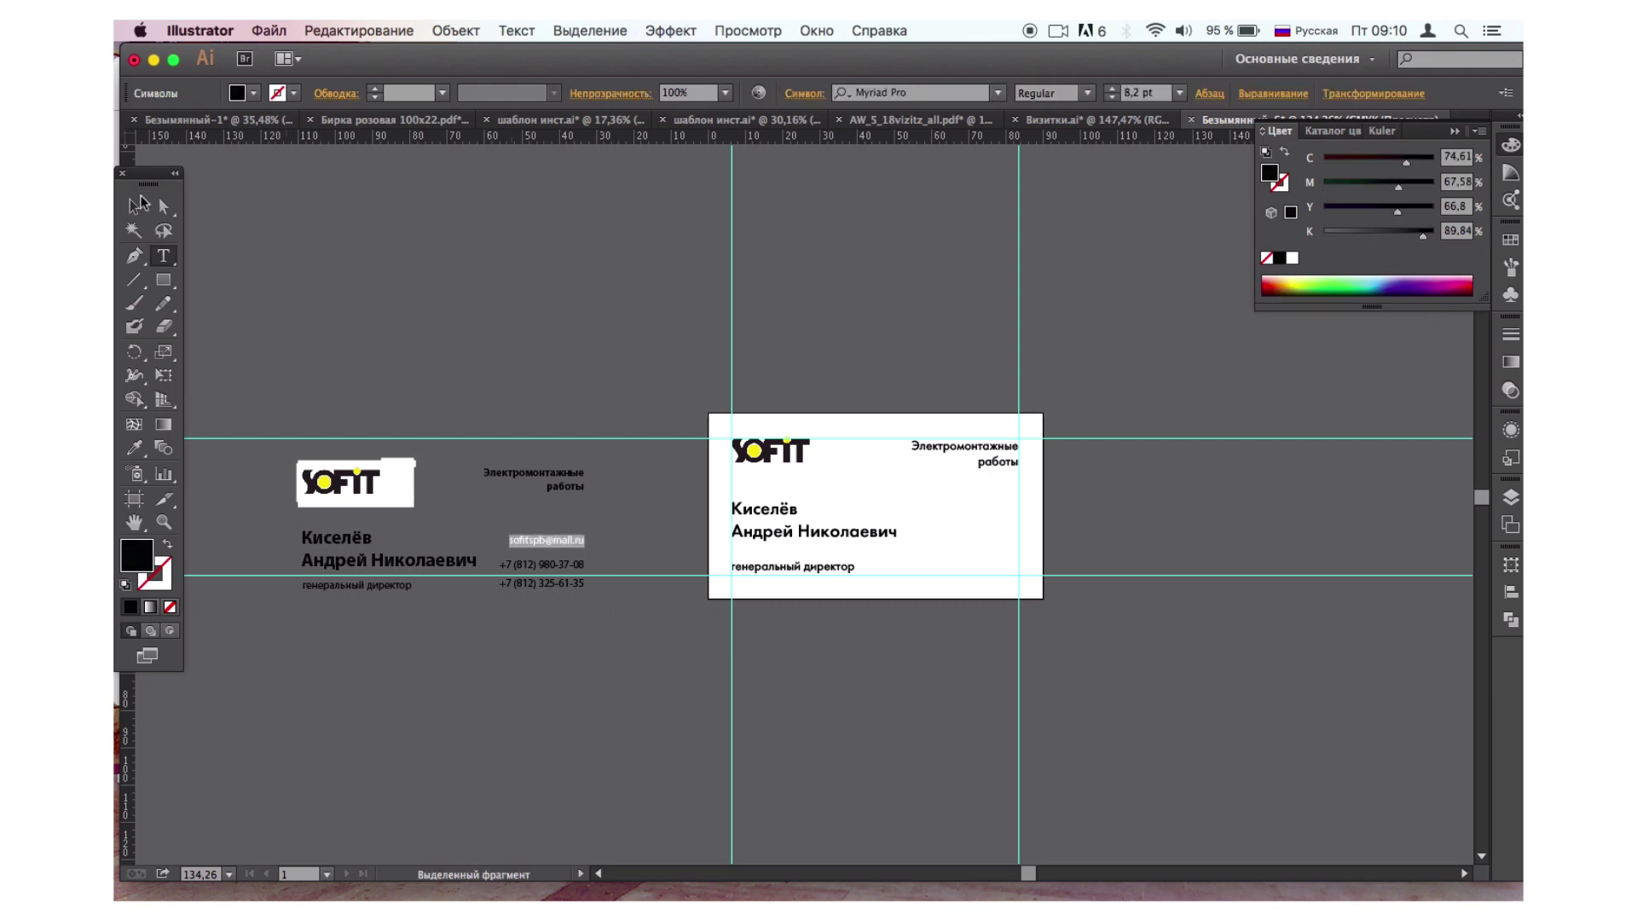
left_click(483, 279)
Move the e-mail and phone block onto the card's lower right and nudge it into place.
left_click(554, 541)
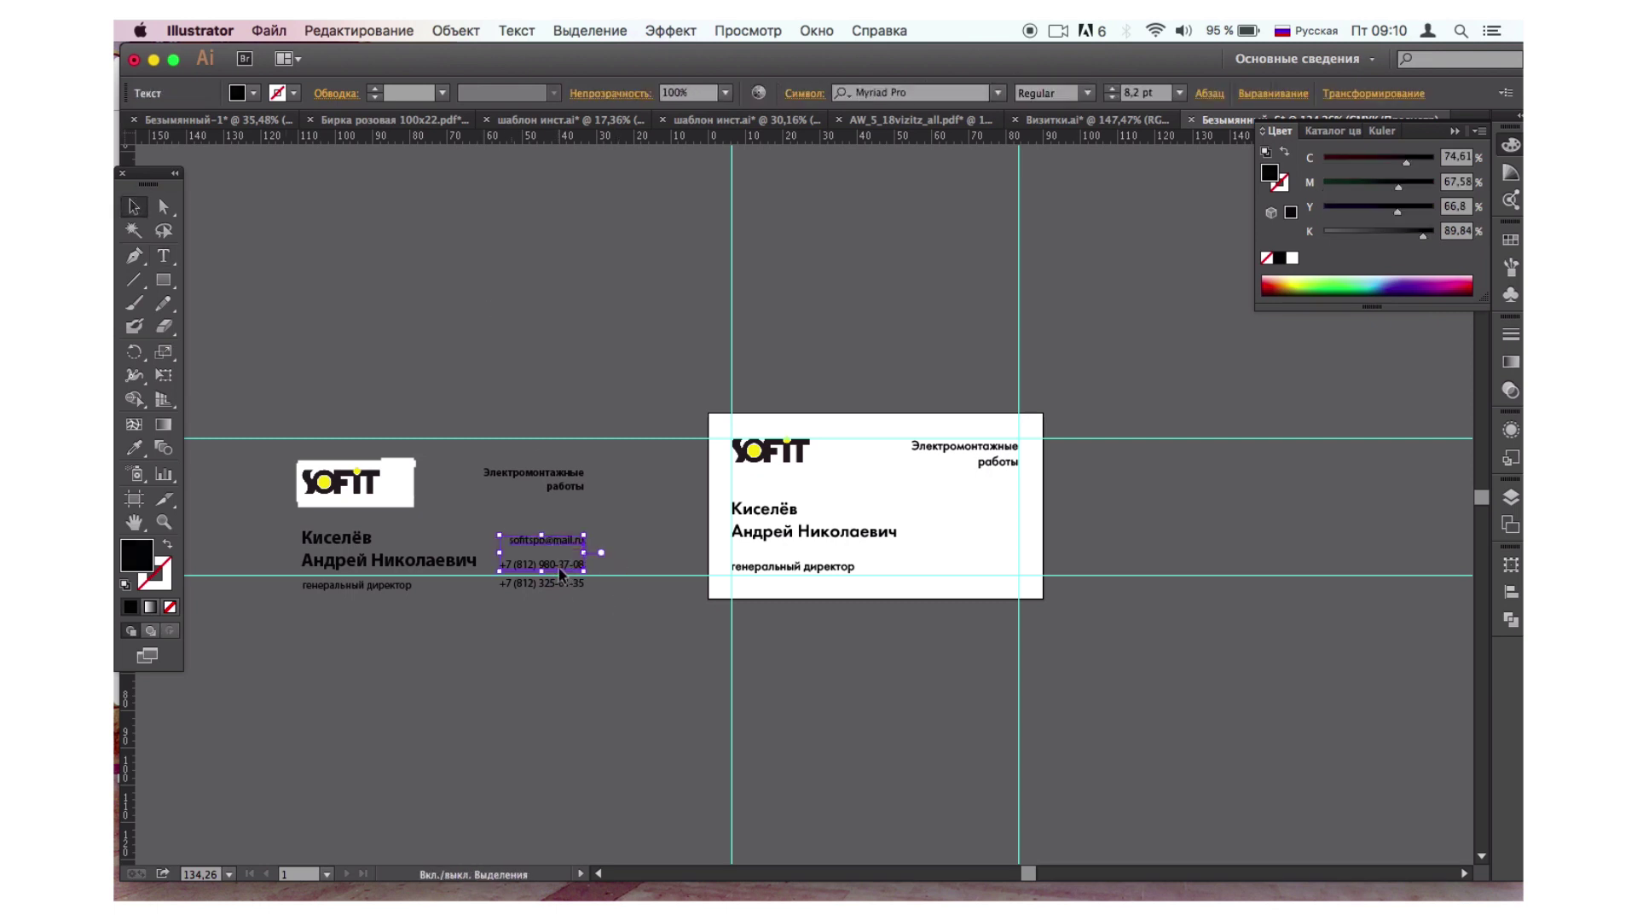
left_click_drag(555, 570, 984, 550)
key("Left")
key("Down")
key("Down")
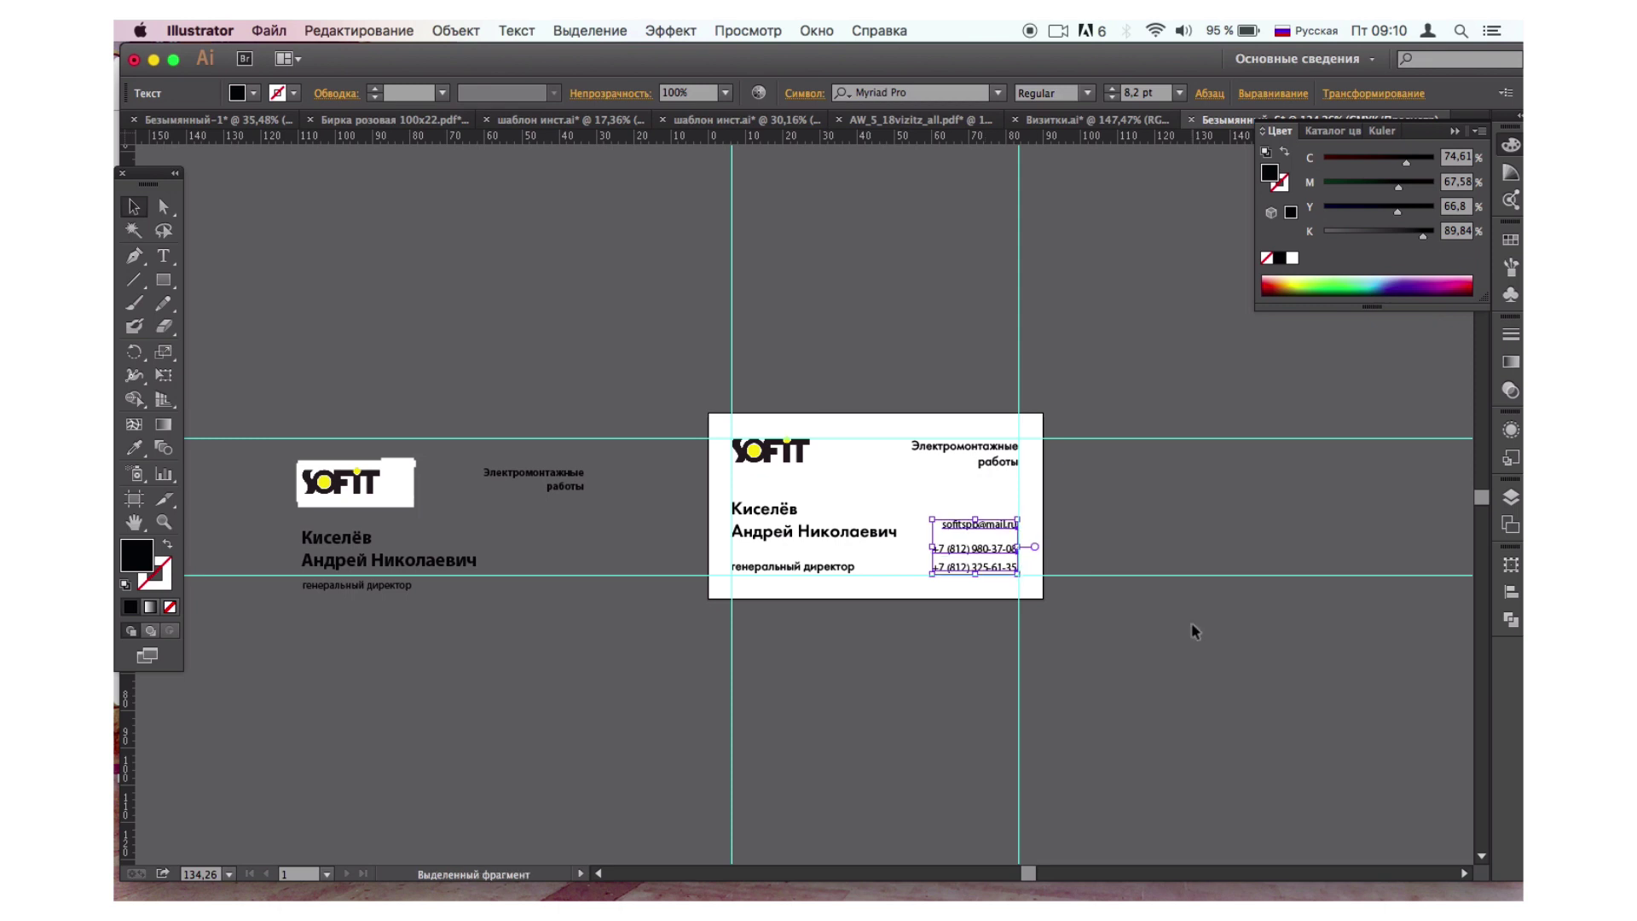
key("Left")
key("Down")
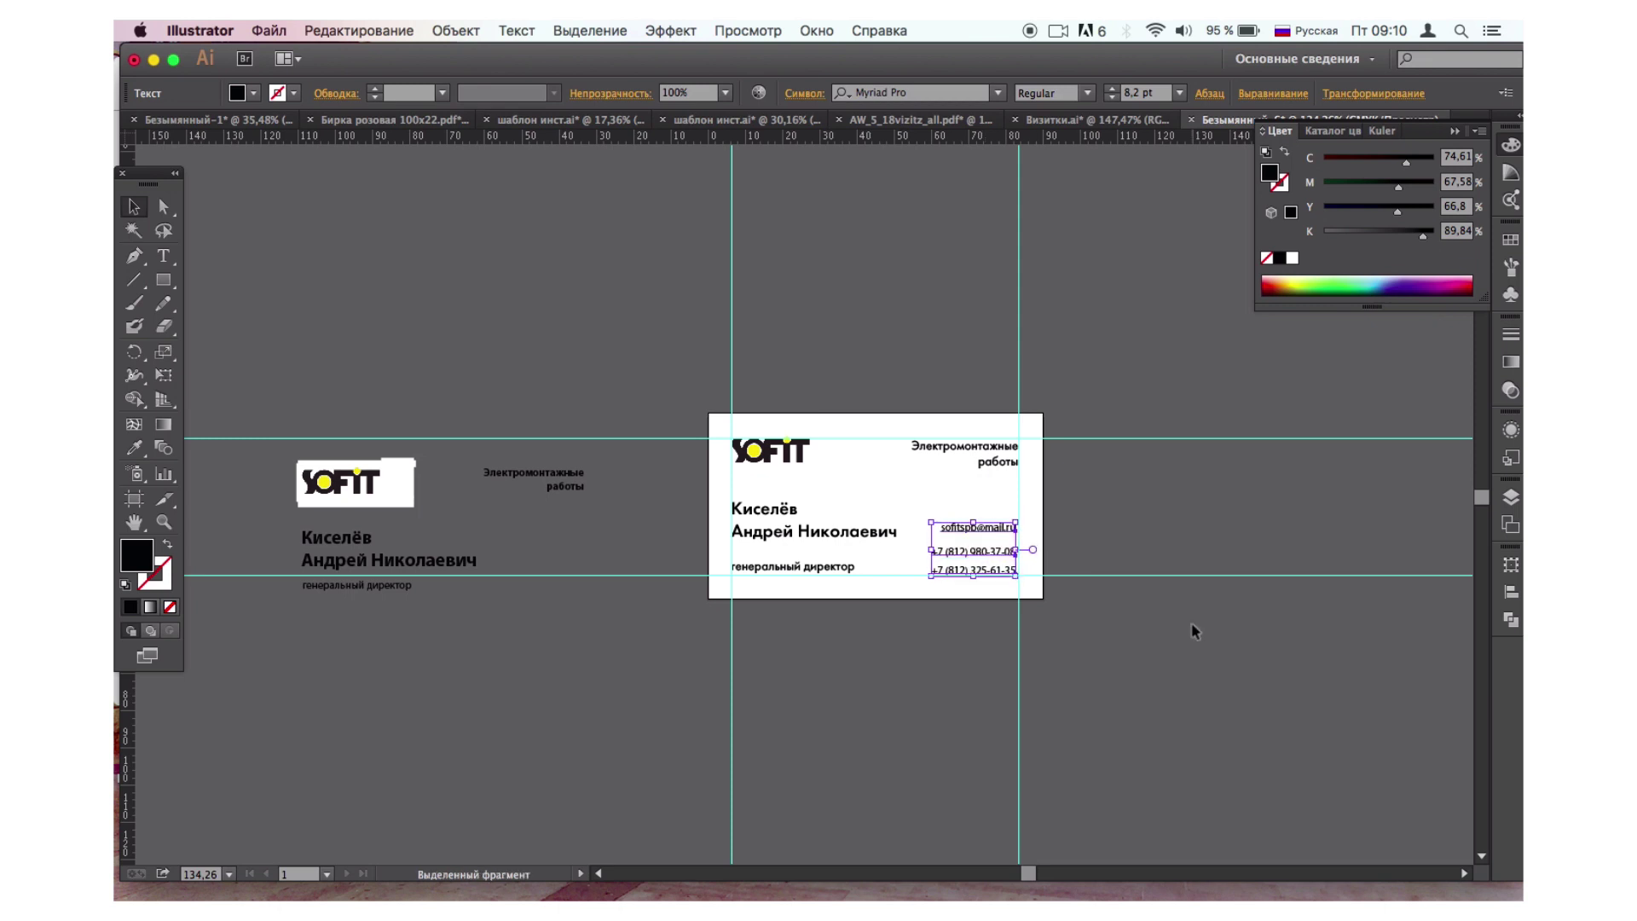
key("Up")
Raise 'генеральный директор' slightly and add a horizontal guide near the card's bottom.
key("Up")
key("Up")
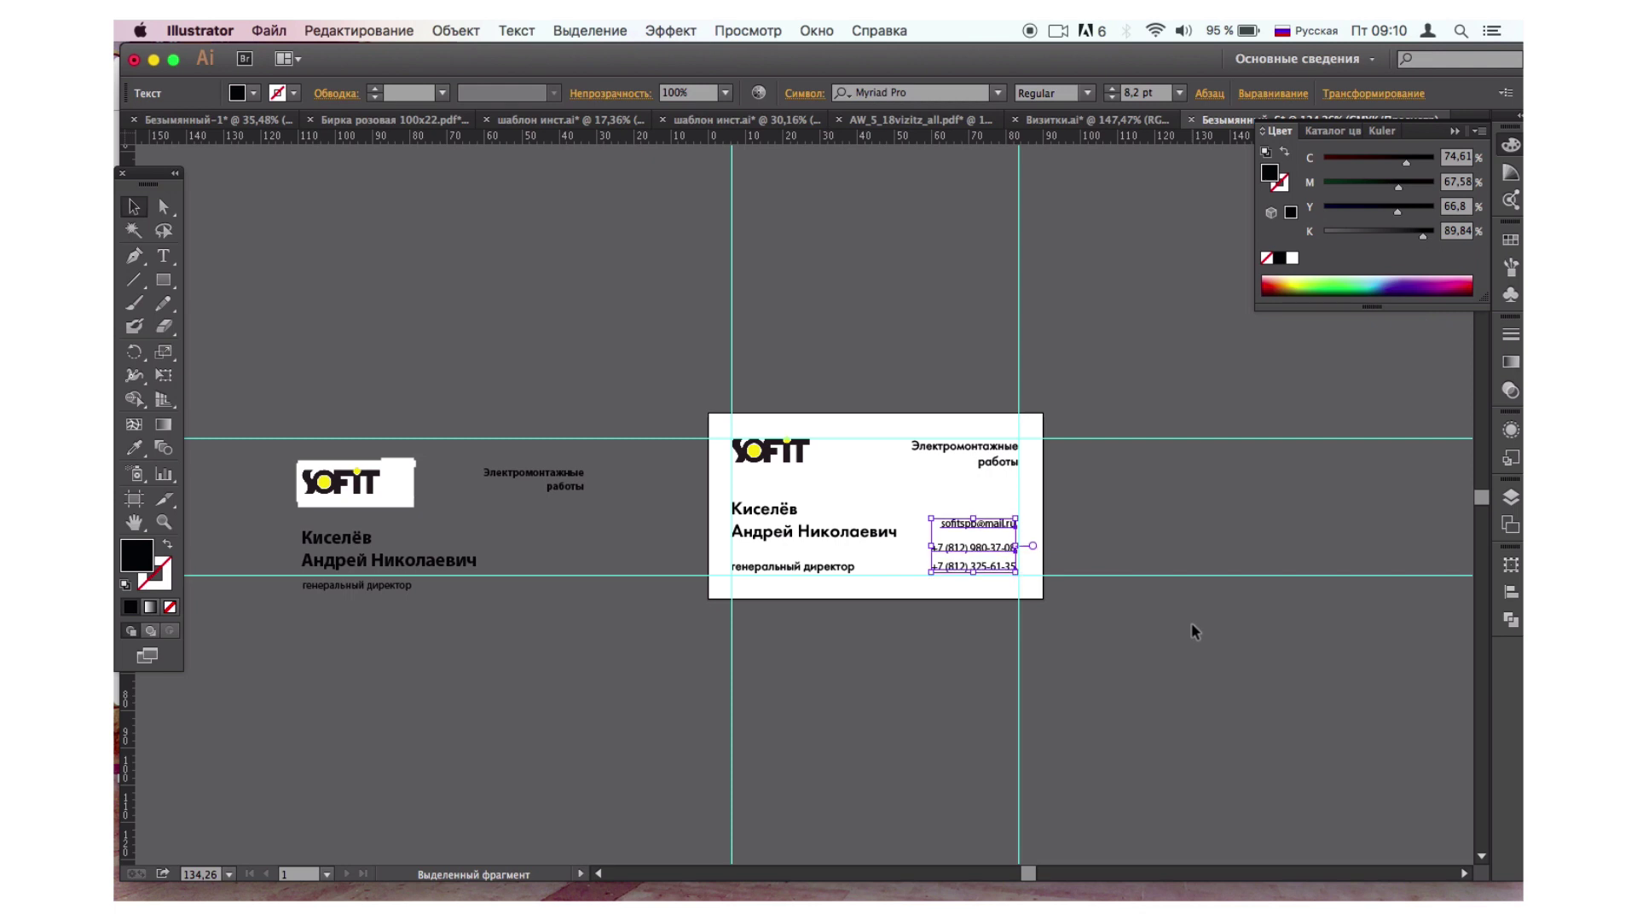
left_click(837, 566)
key("Up")
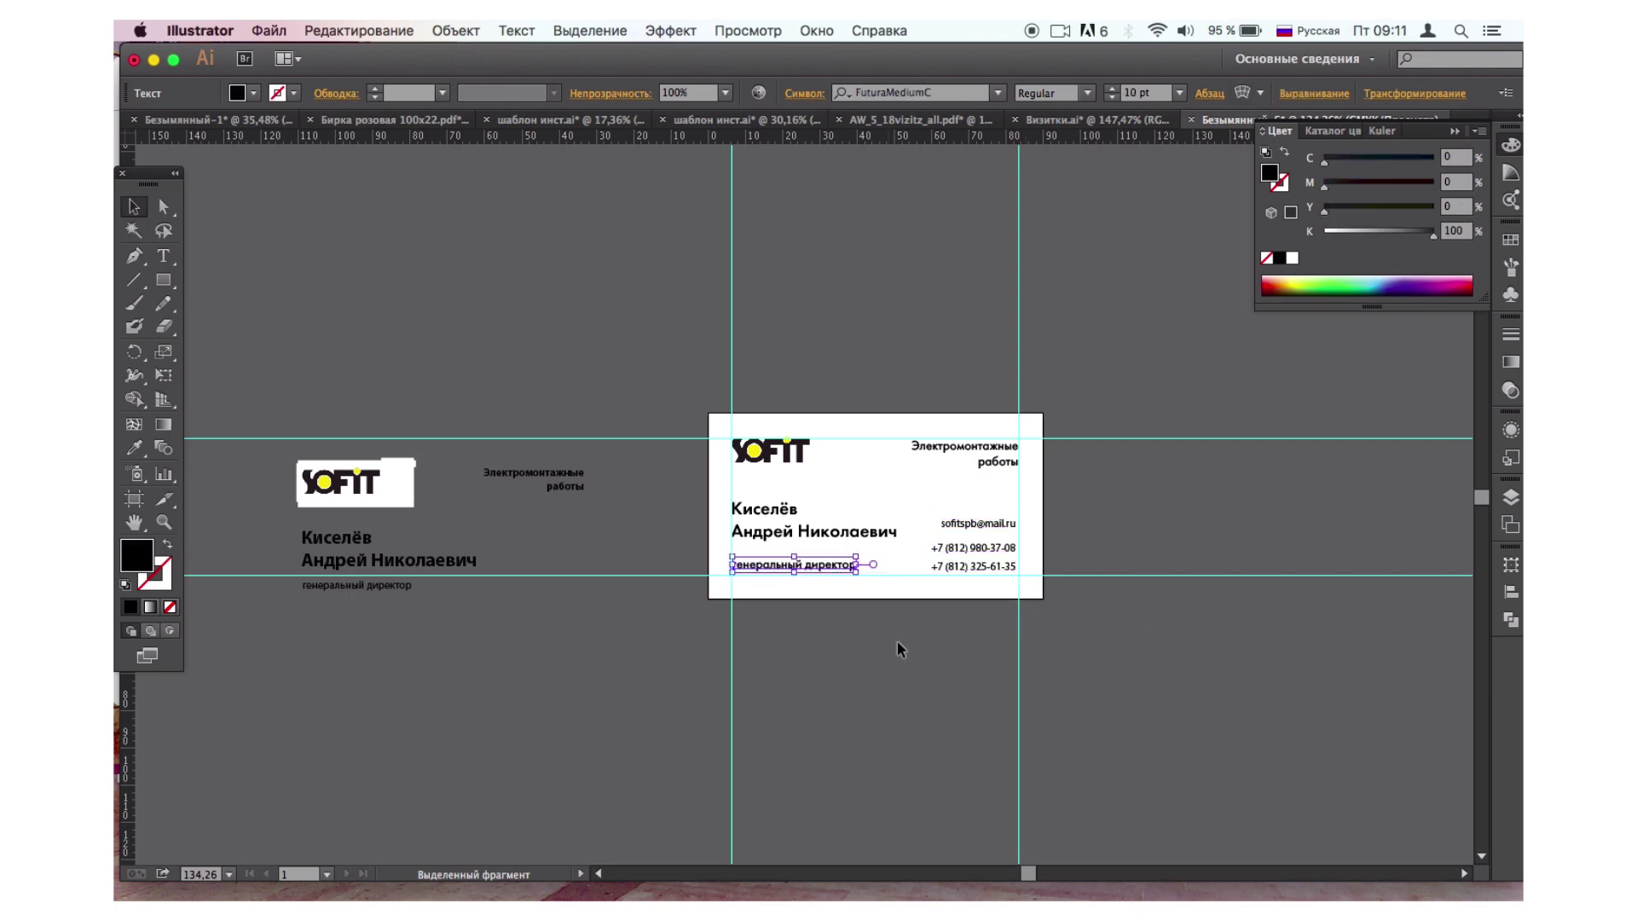
left_click(898, 641)
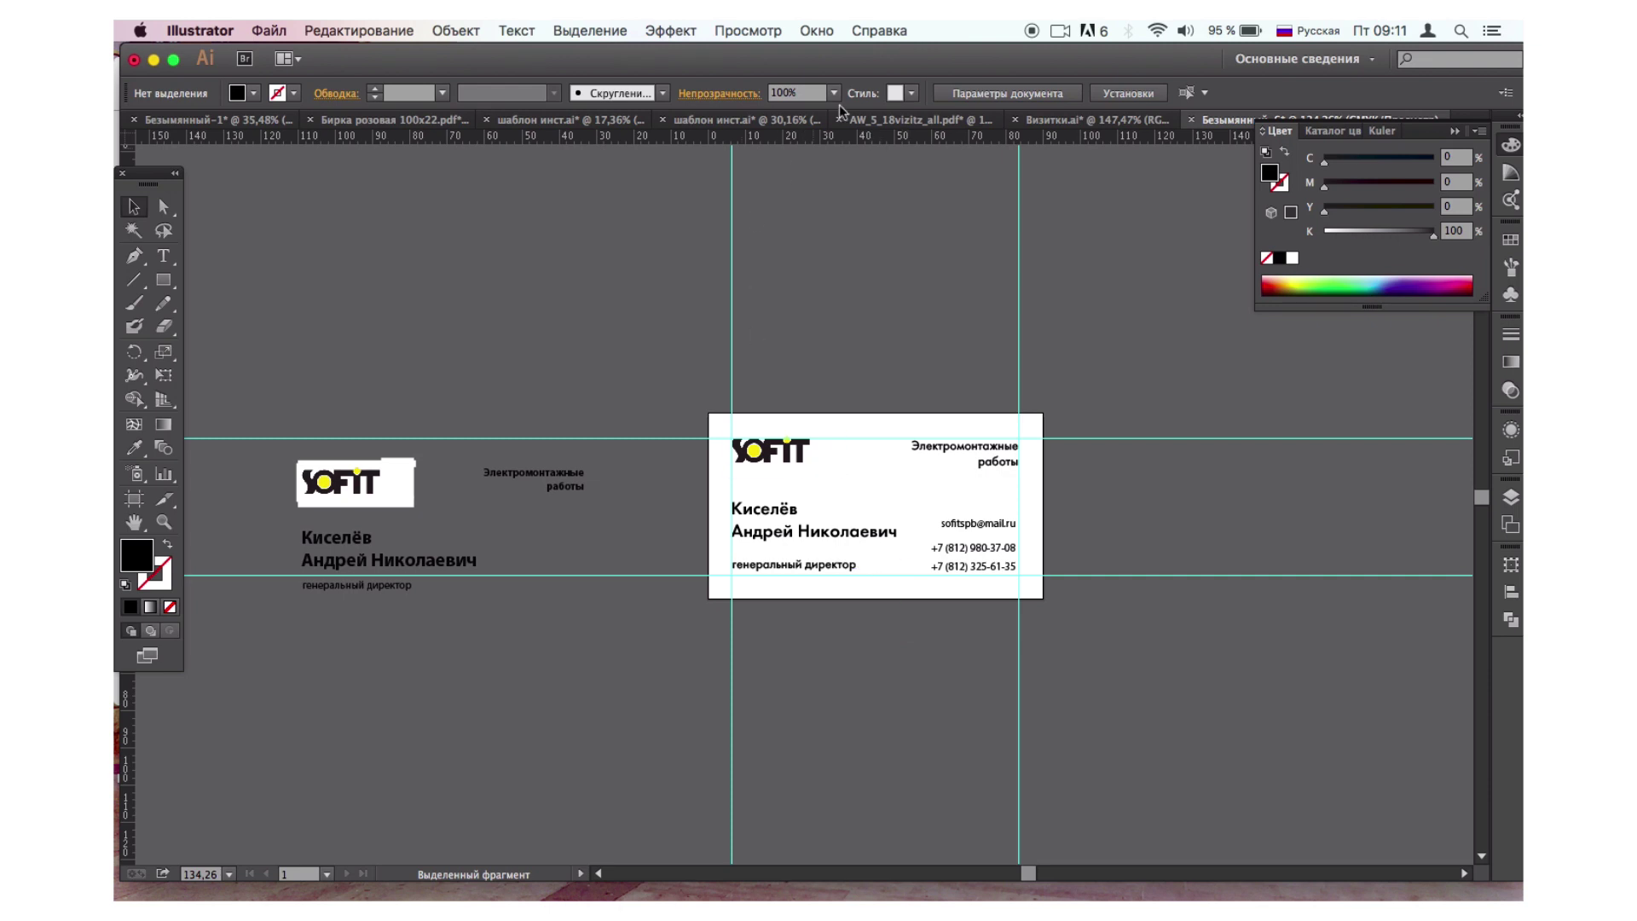
left_click_drag(833, 135, 899, 565)
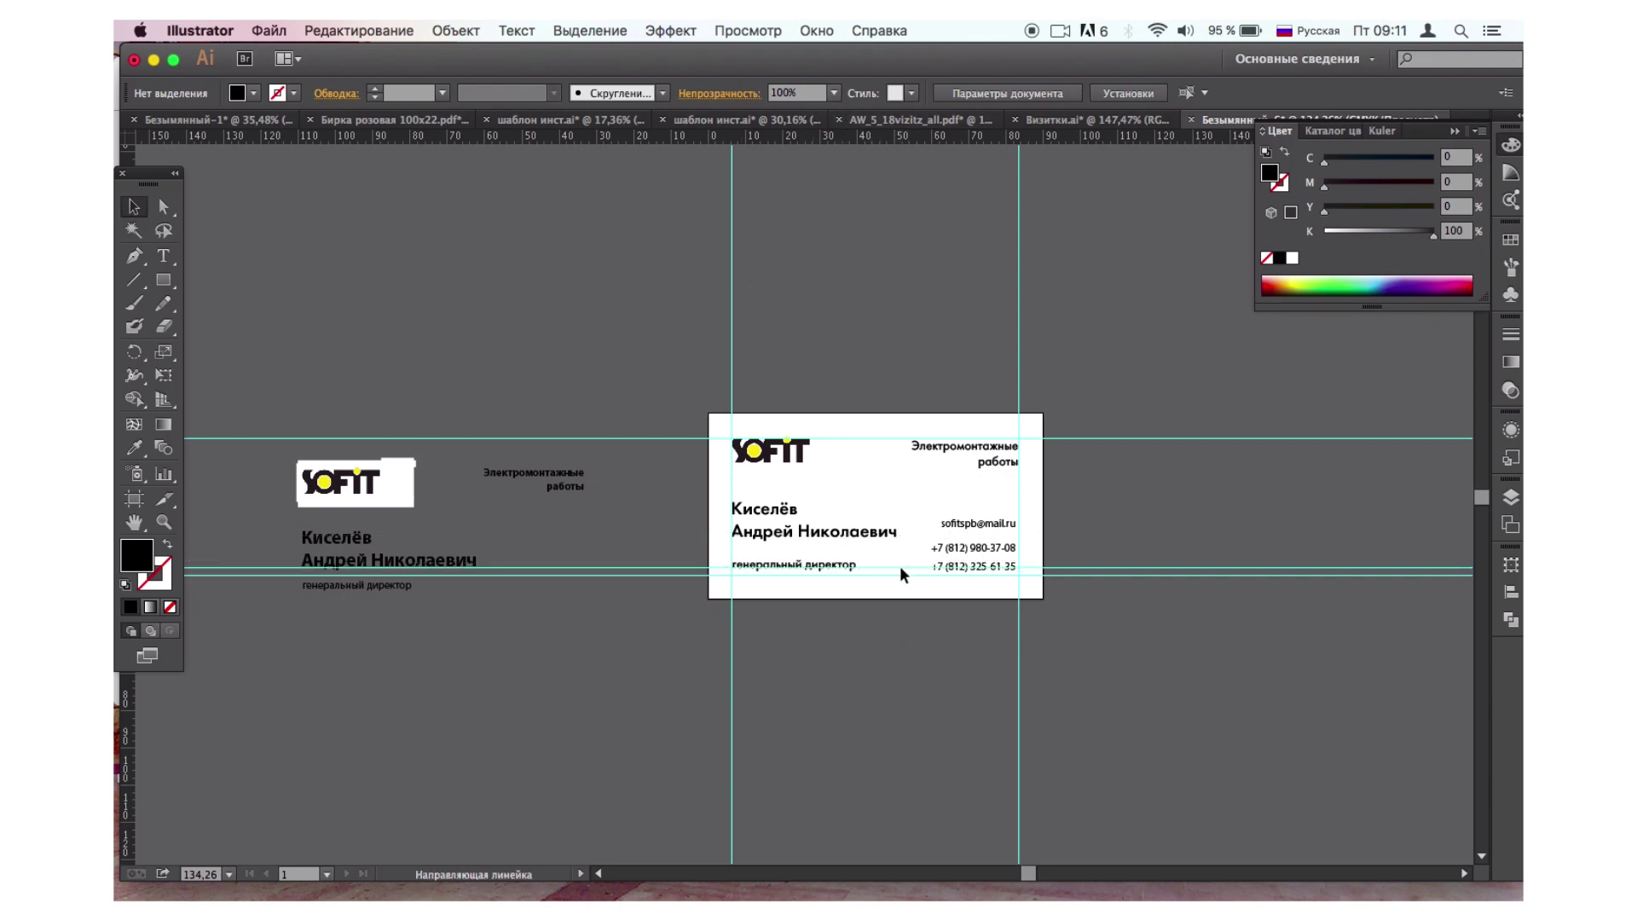
Reselect the three contact lines and fine-tune their position against the new guide.
left_click(945, 567)
left_click(960, 548, "shift")
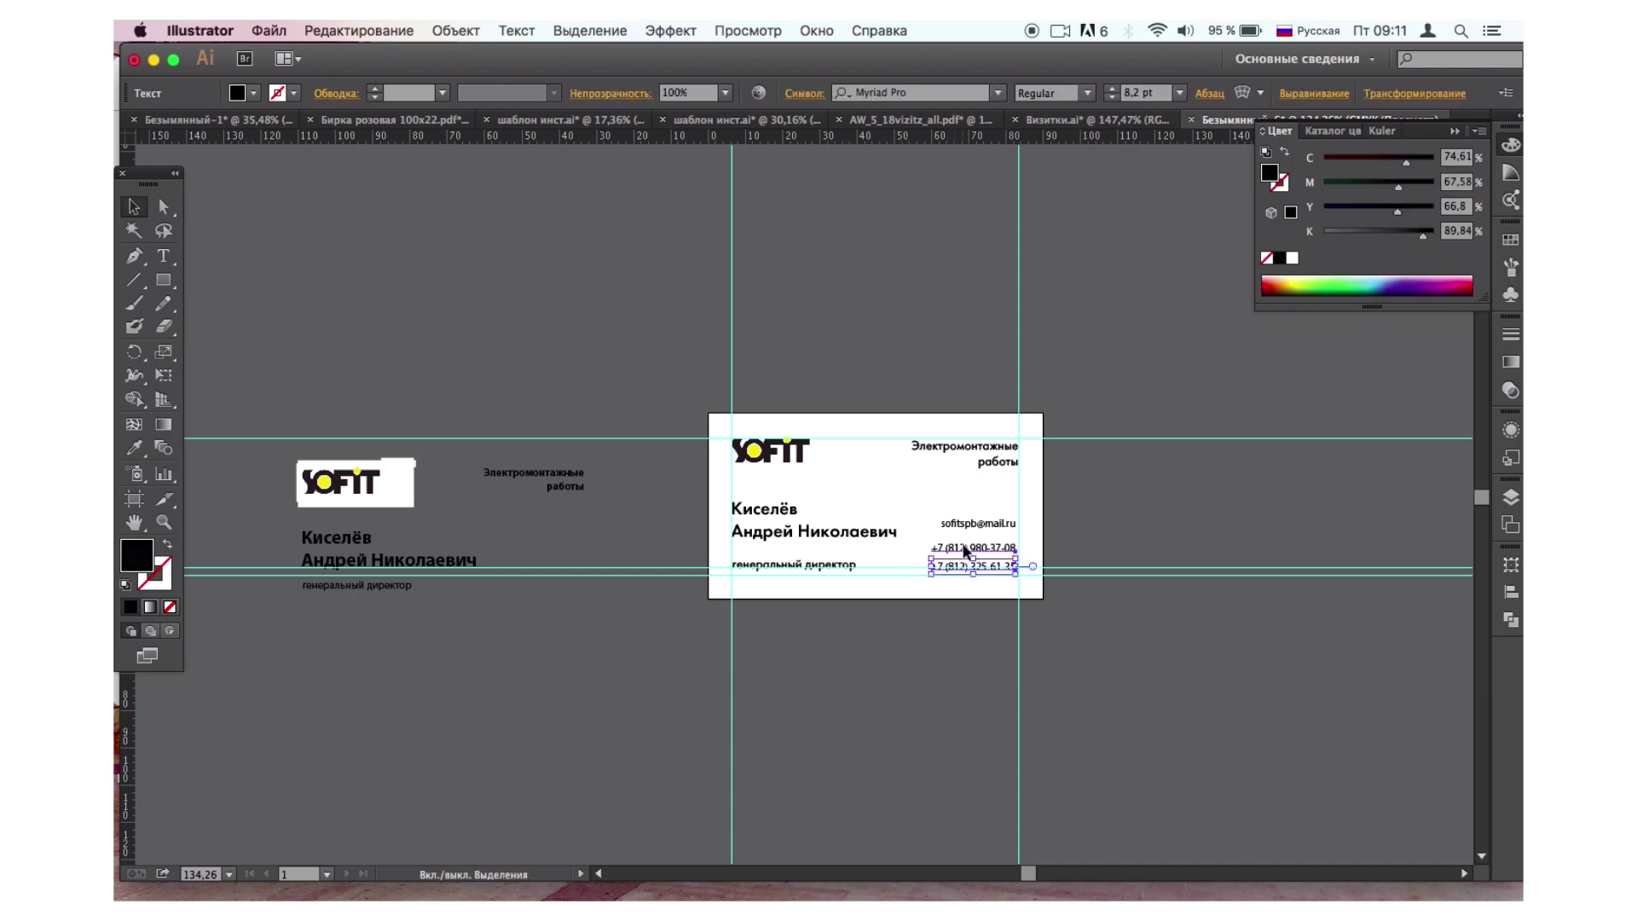
left_click(963, 526, "shift")
key("Up")
key("Up")
key("Up")
key("Up")
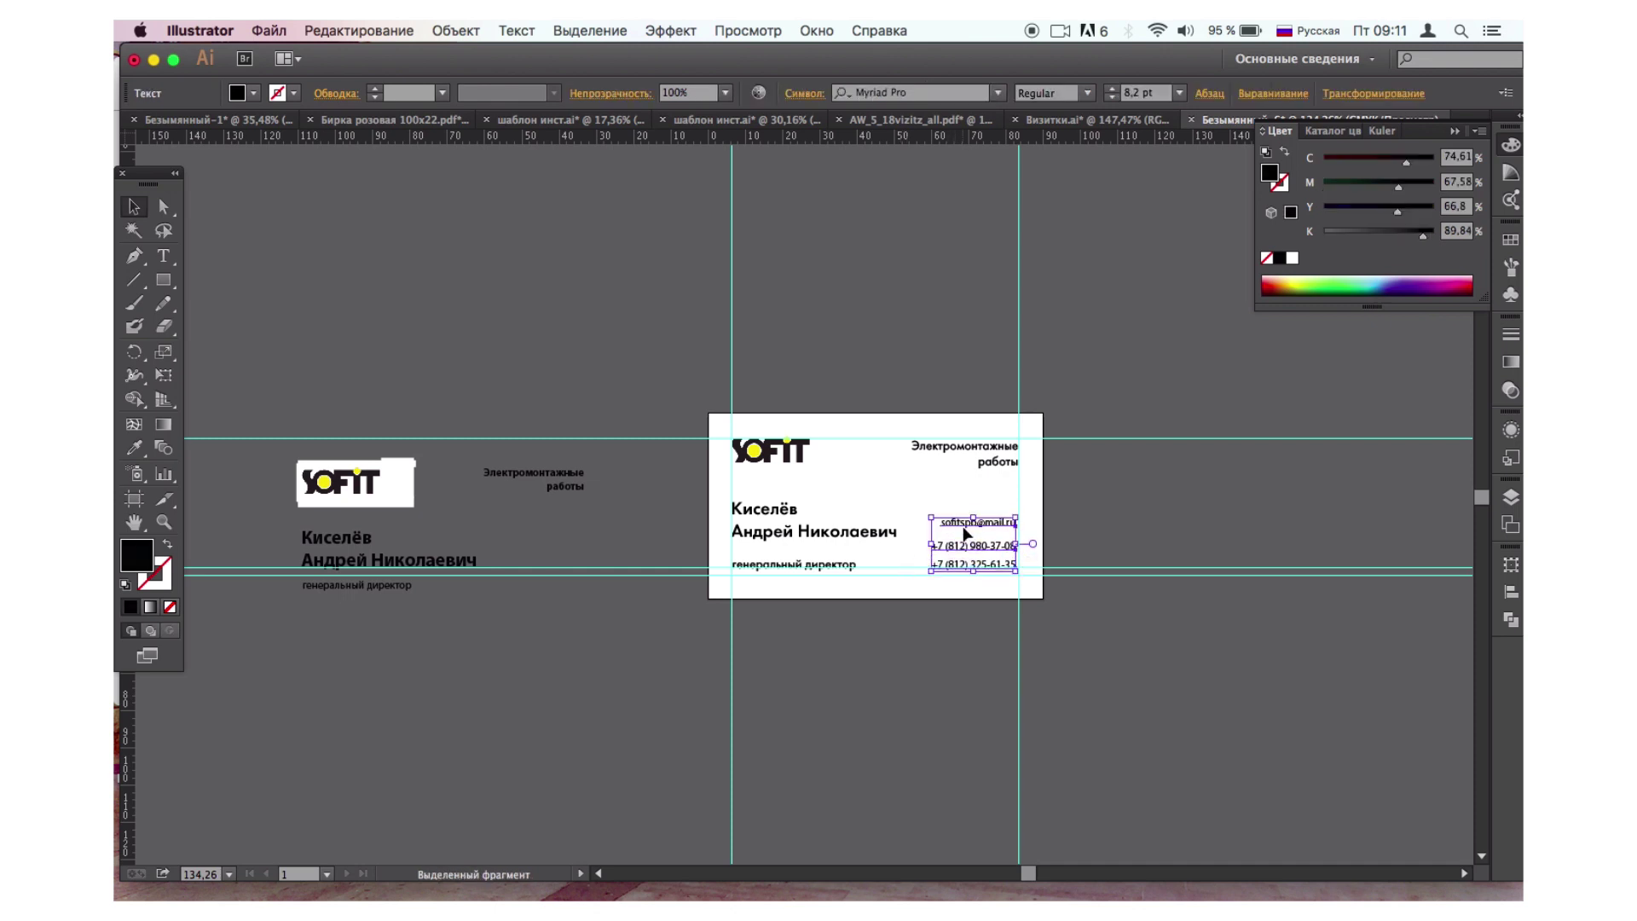
key("Right")
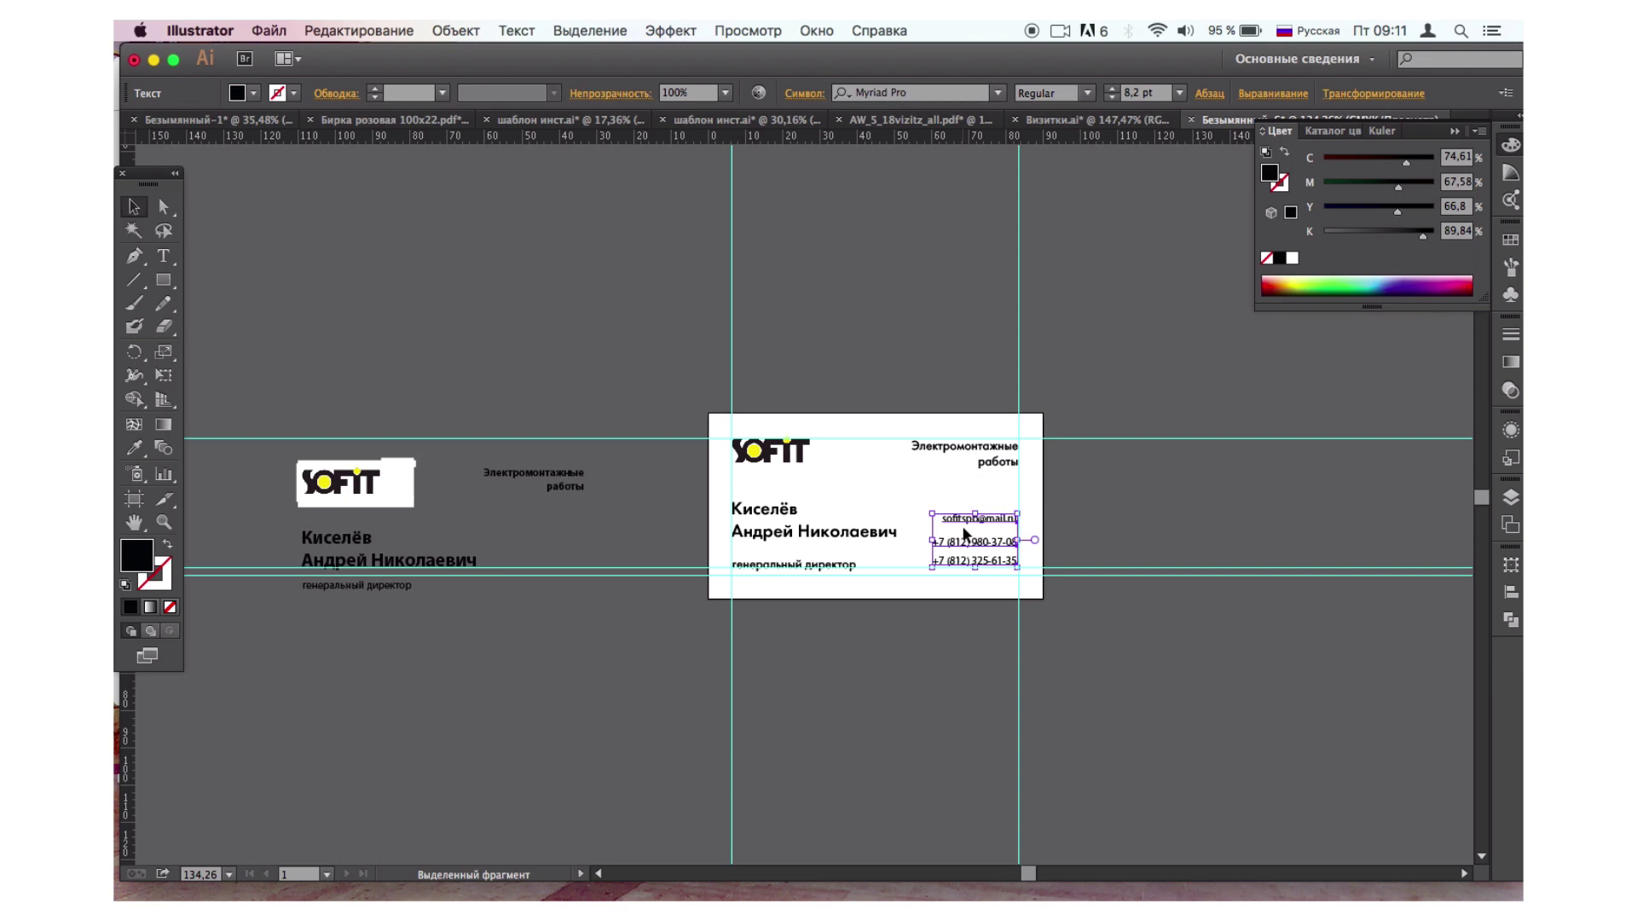
key("Down")
key("Left")
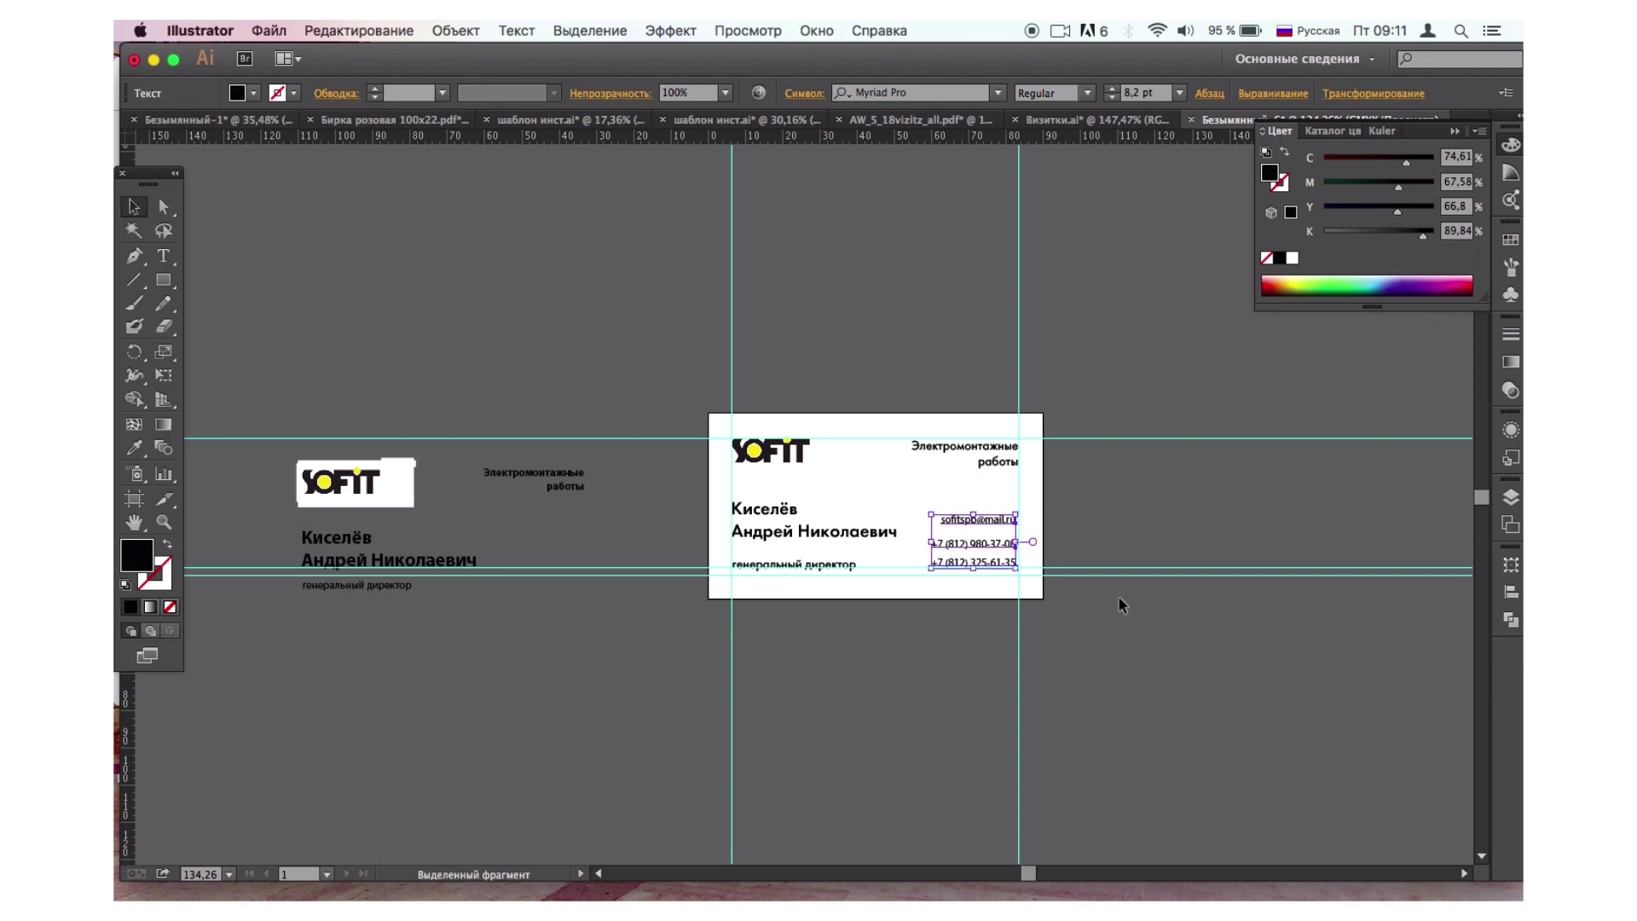
left_click(1118, 596)
left_click(983, 522)
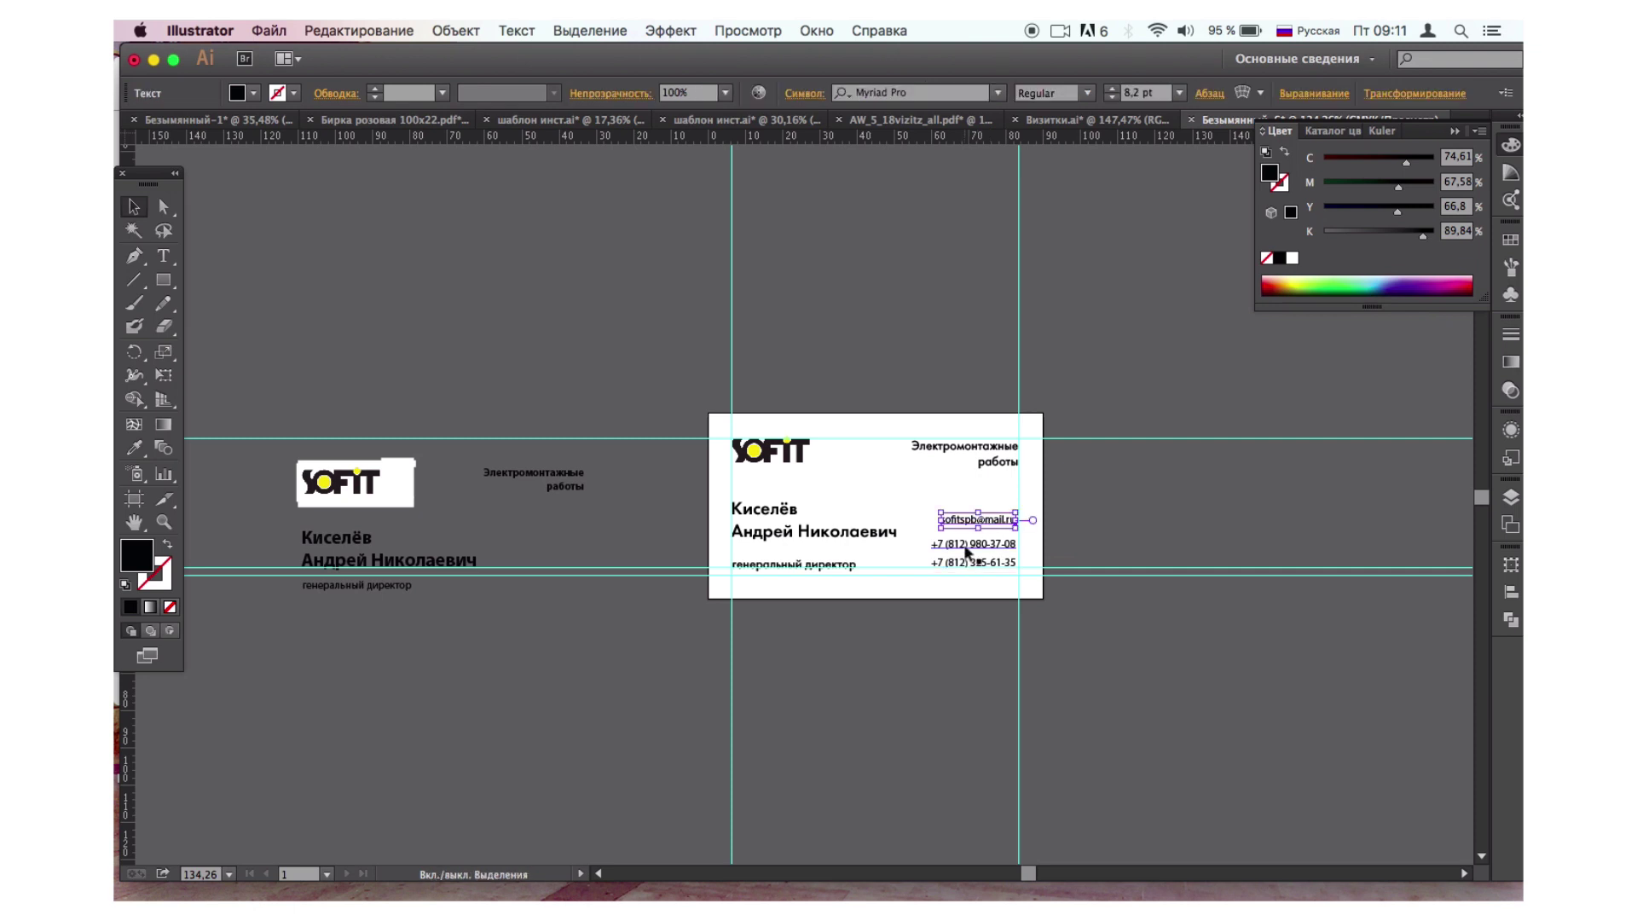
left_click(965, 557, "shift")
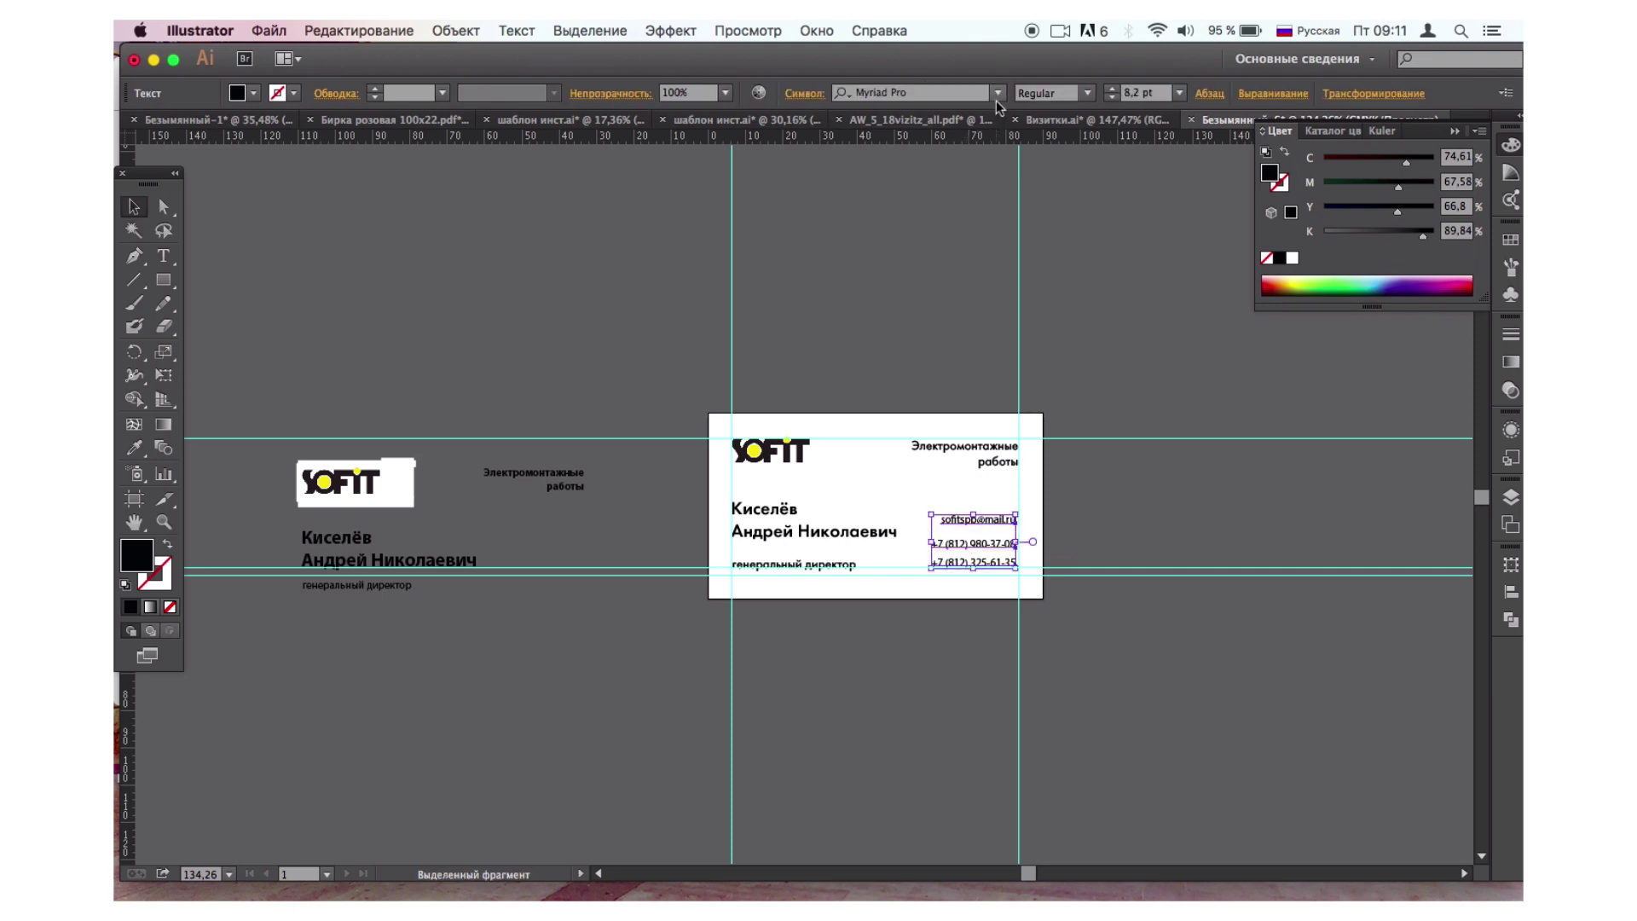
Set the contact text font to FuturaBookC, after first trying FuturaLightC.
left_click(805, 92)
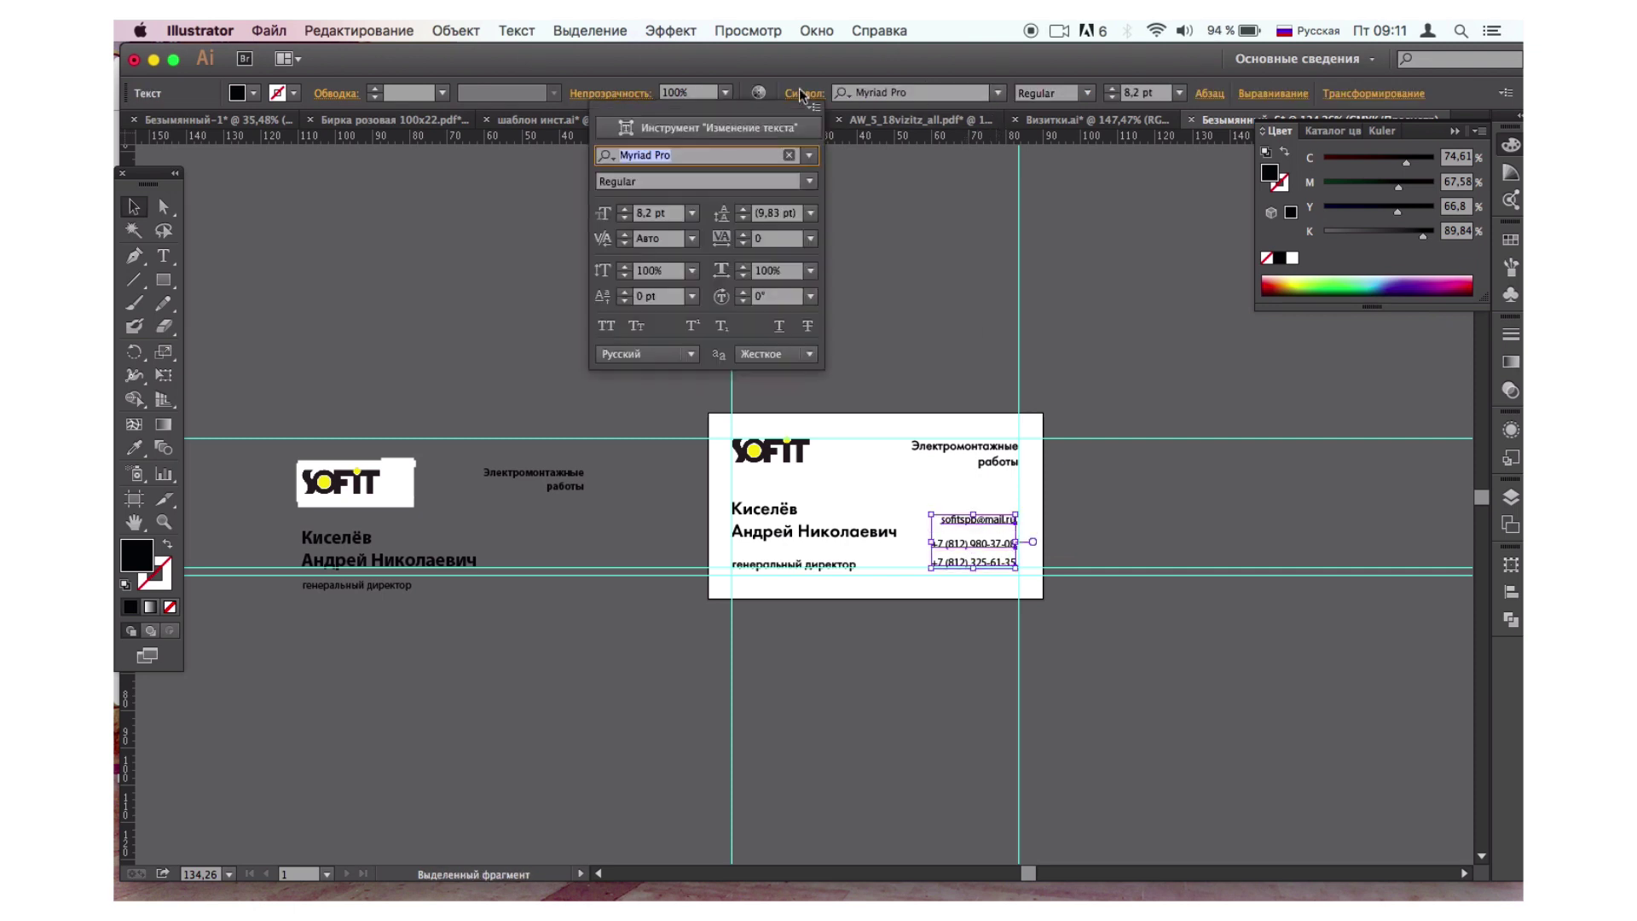
left_click(810, 157)
scroll(918, 260, "up", 15)
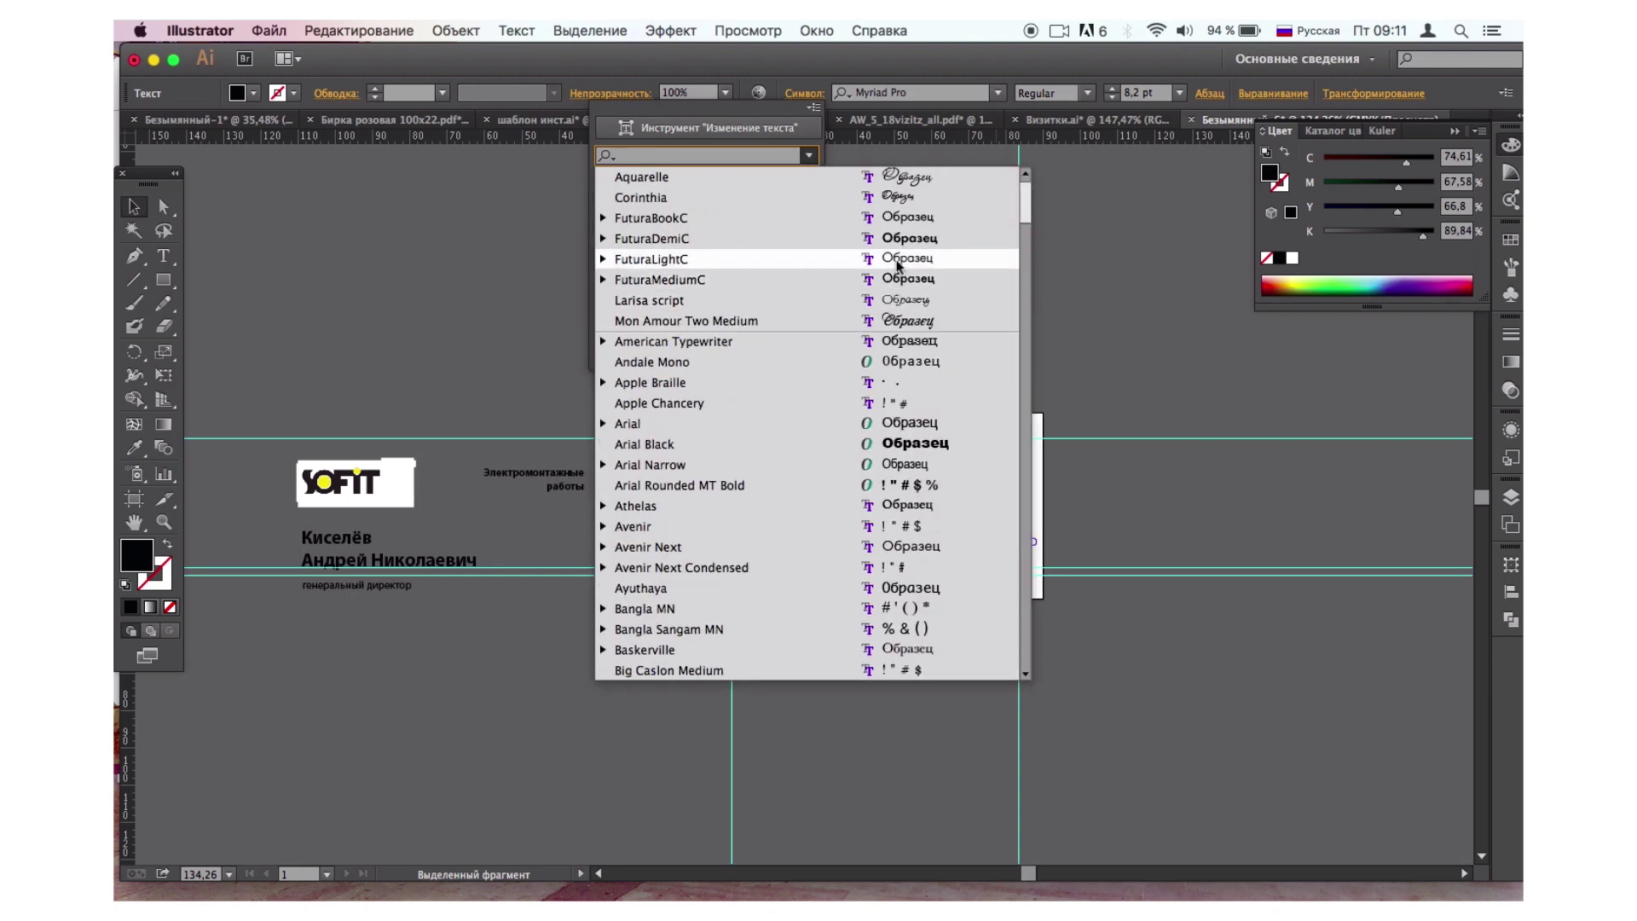
left_click(901, 260)
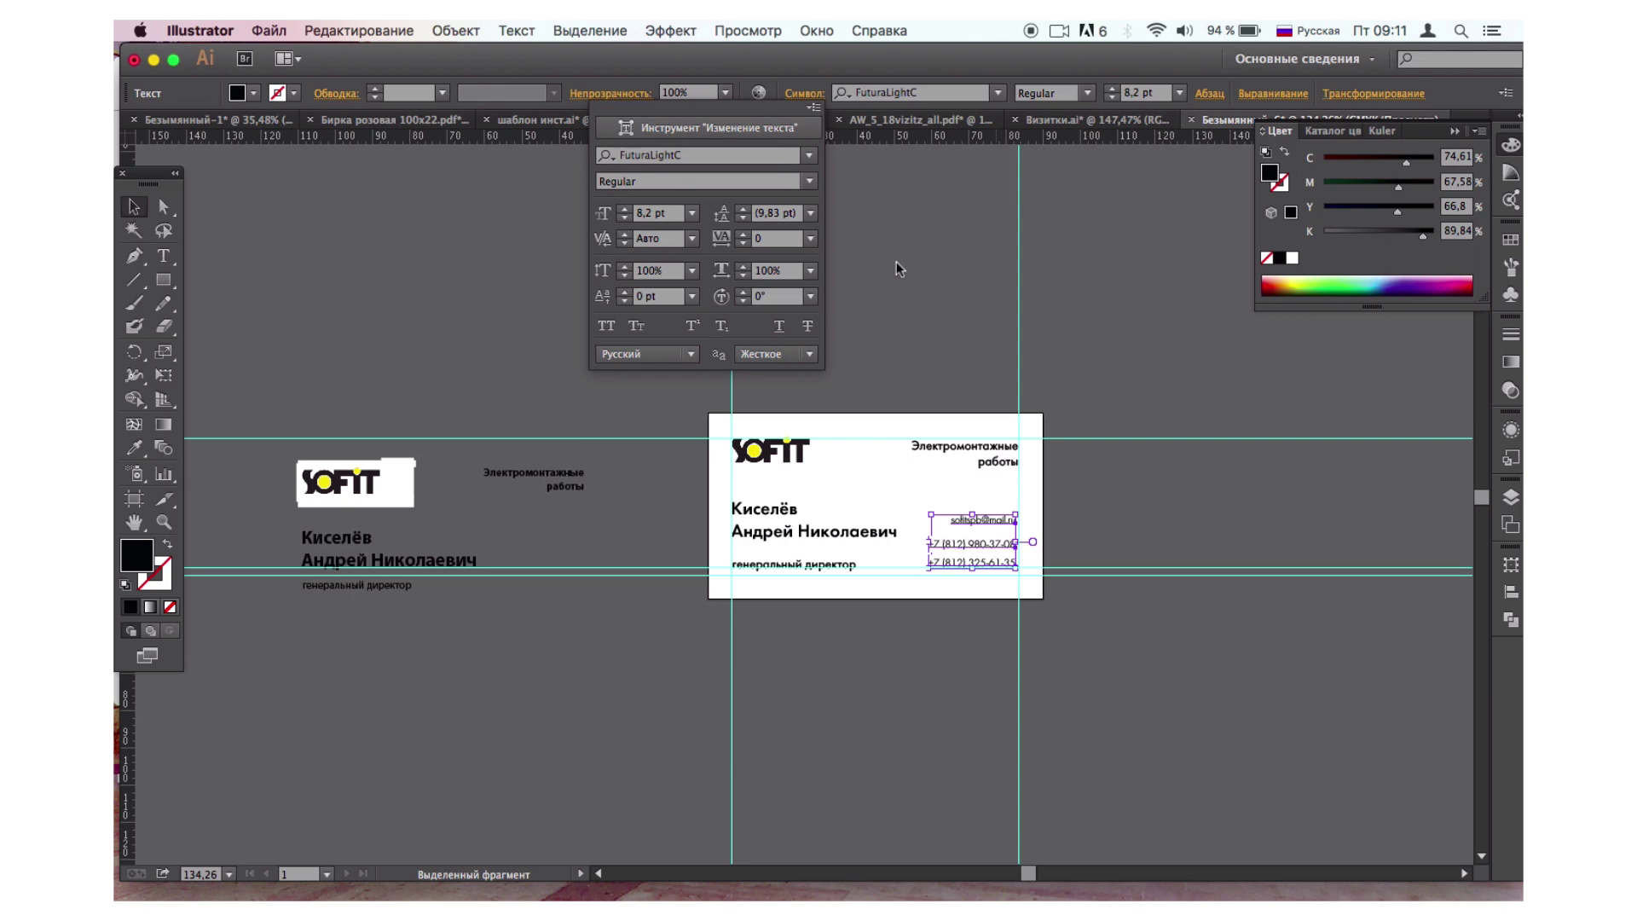
left_click(809, 155)
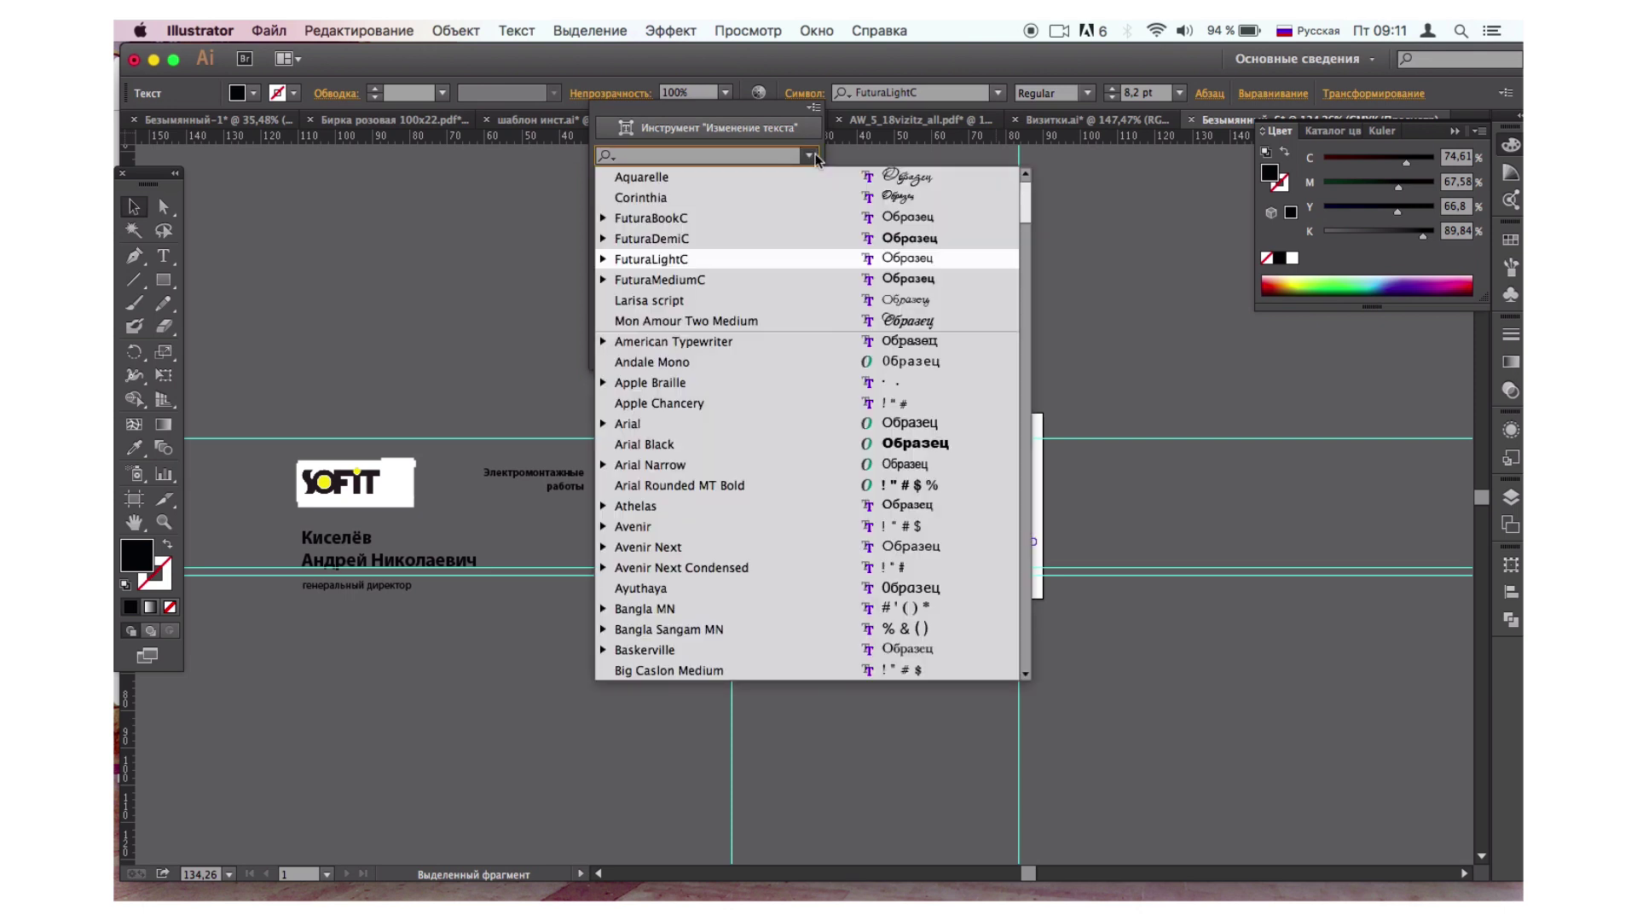
left_click(869, 217)
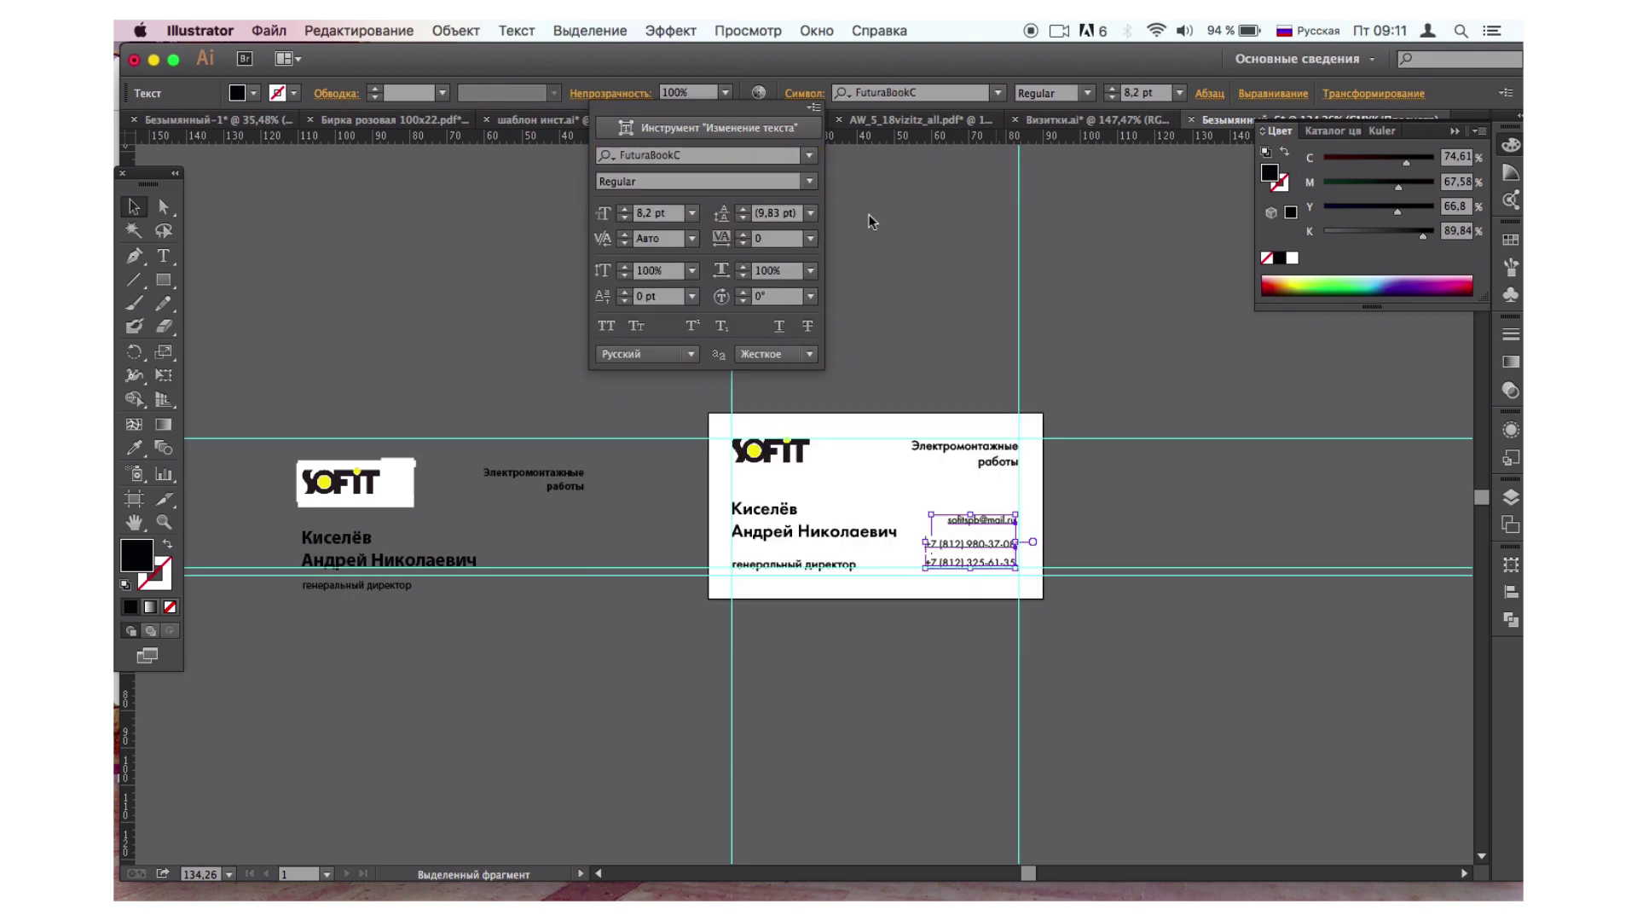
left_click(1127, 603)
left_click(1128, 604)
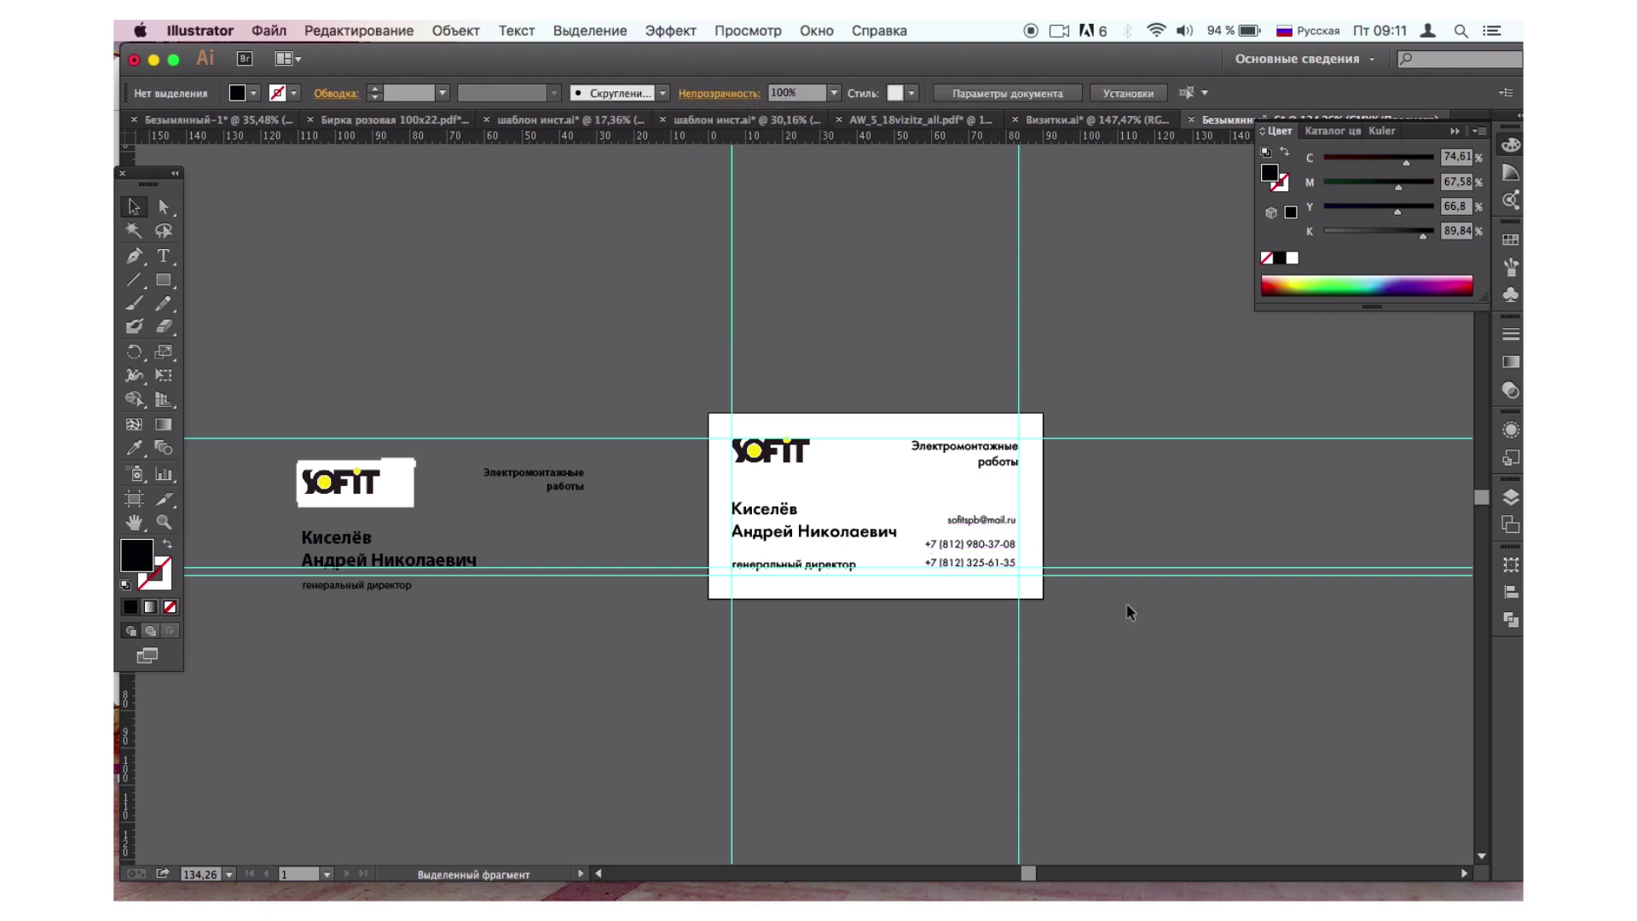
Select the e-mail and both phone lines, then deselect and view the whole card.
scroll(1127, 605, "up", 3)
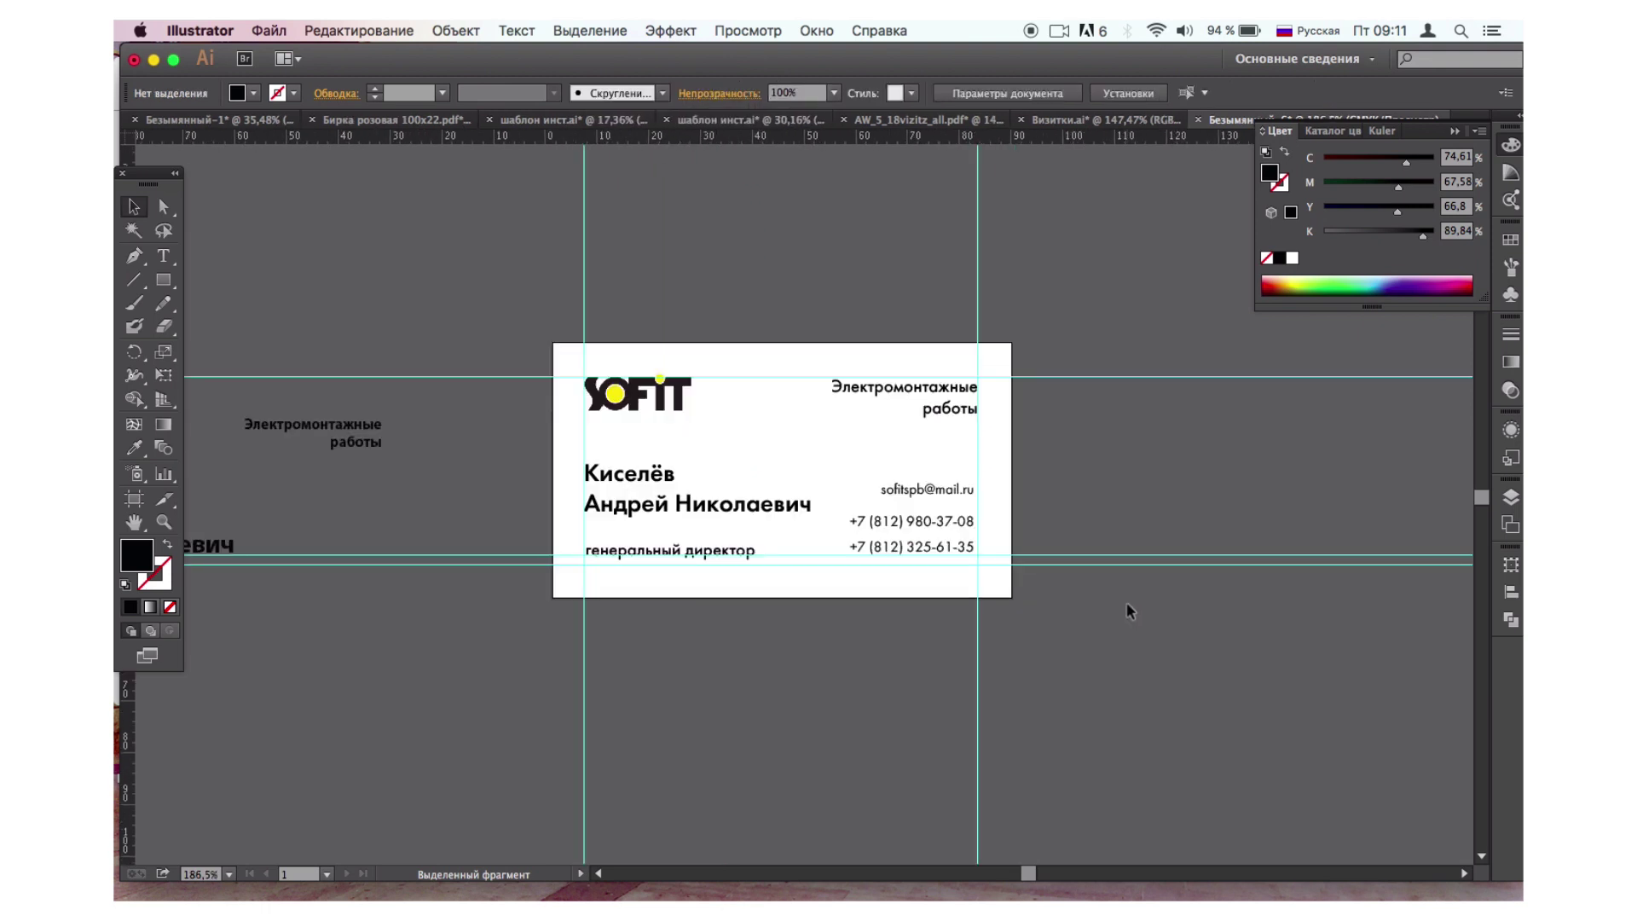
scroll(1128, 604, "up", 2)
left_click(887, 454)
left_click(888, 491, "shift")
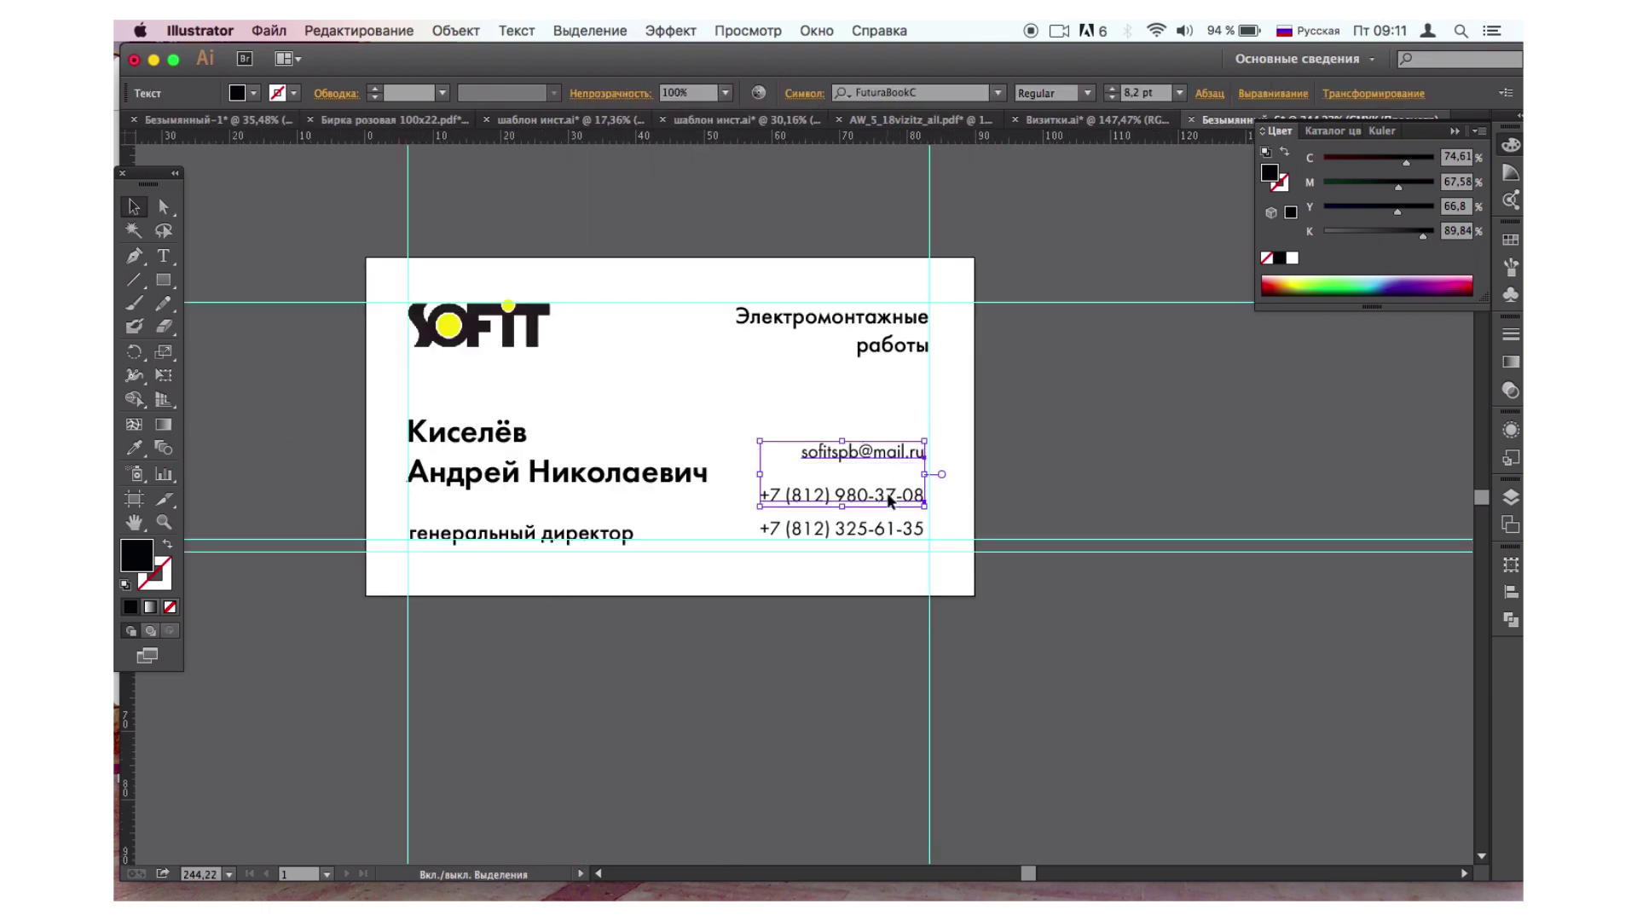
left_click(889, 533, "shift")
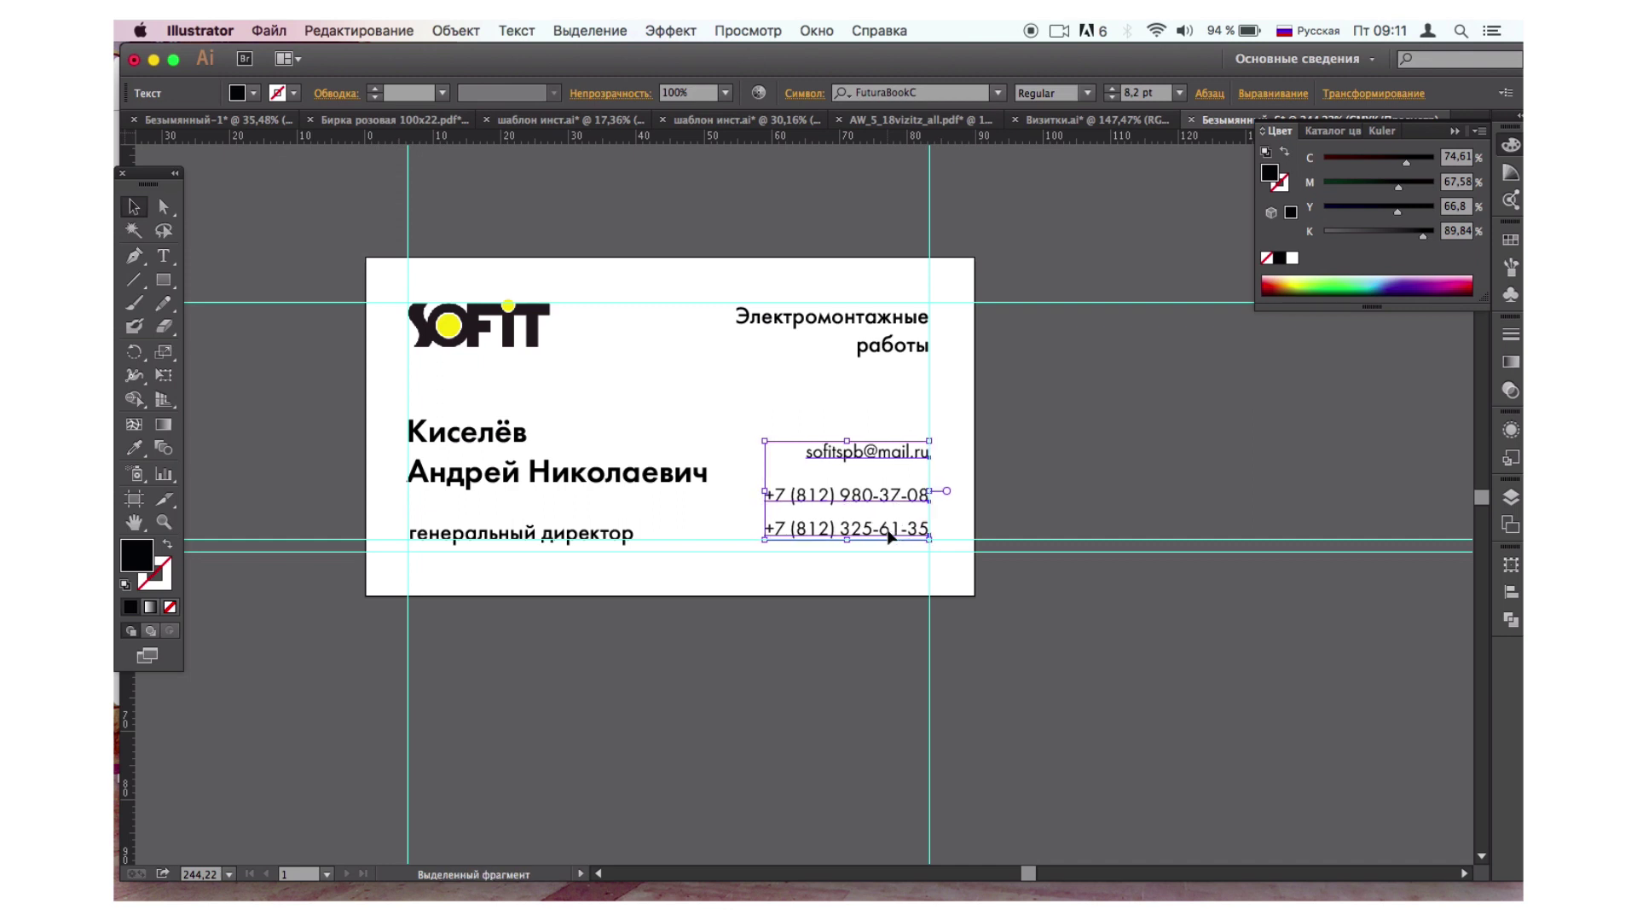
left_click(1146, 653)
scroll(1145, 657, "down", 3)
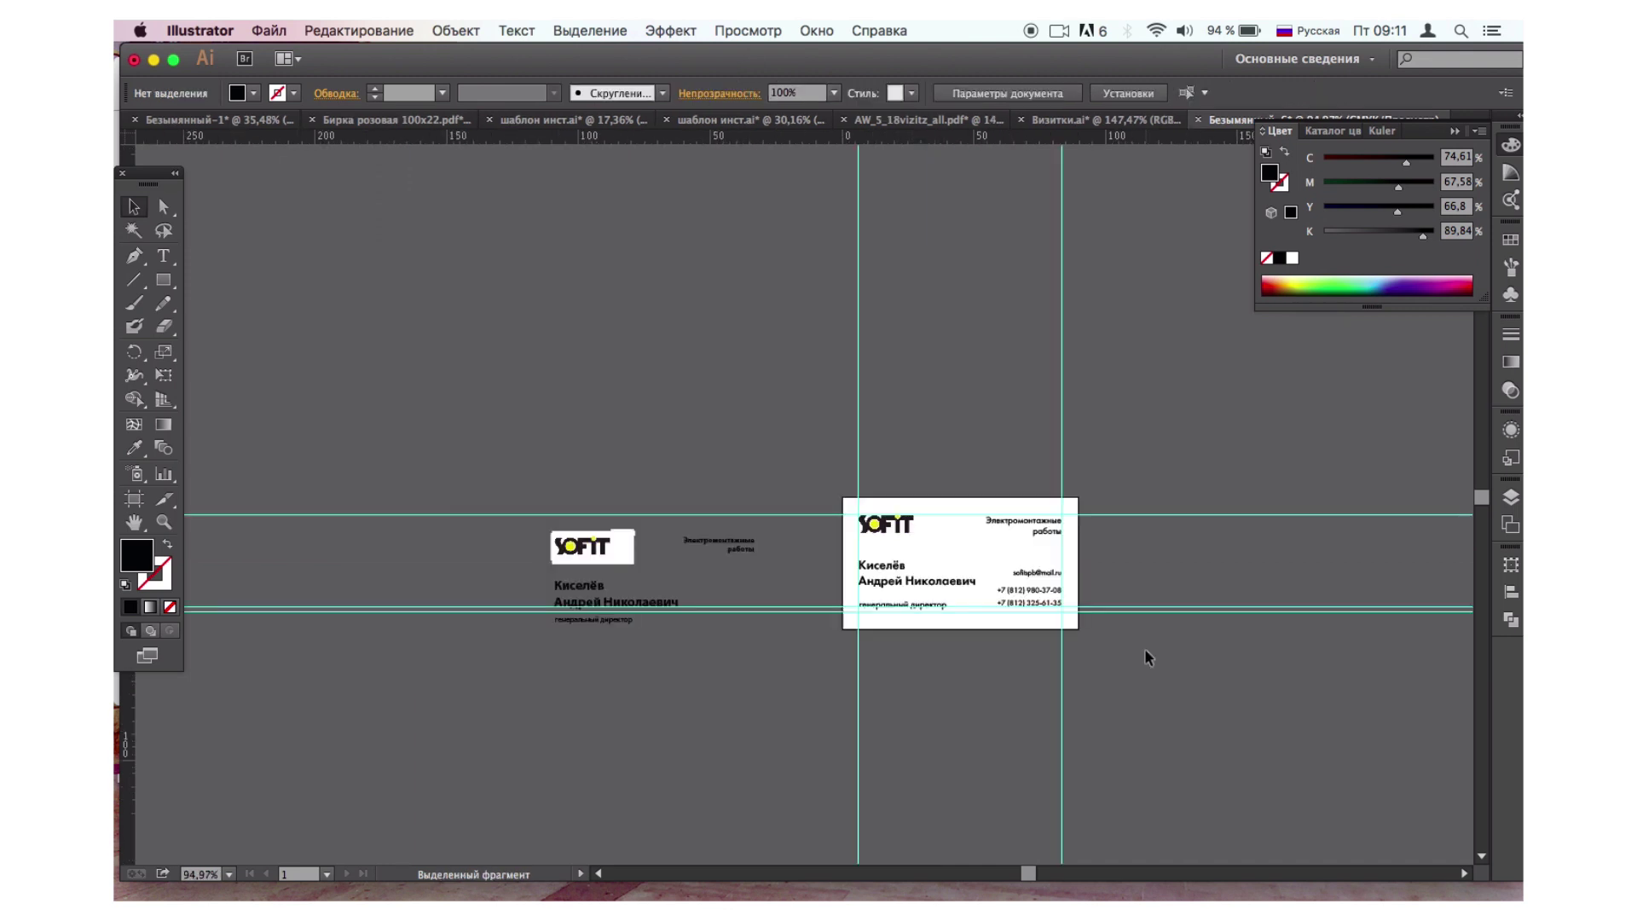
scroll(1144, 657, "up", 2)
scroll(1145, 657, "up", 2)
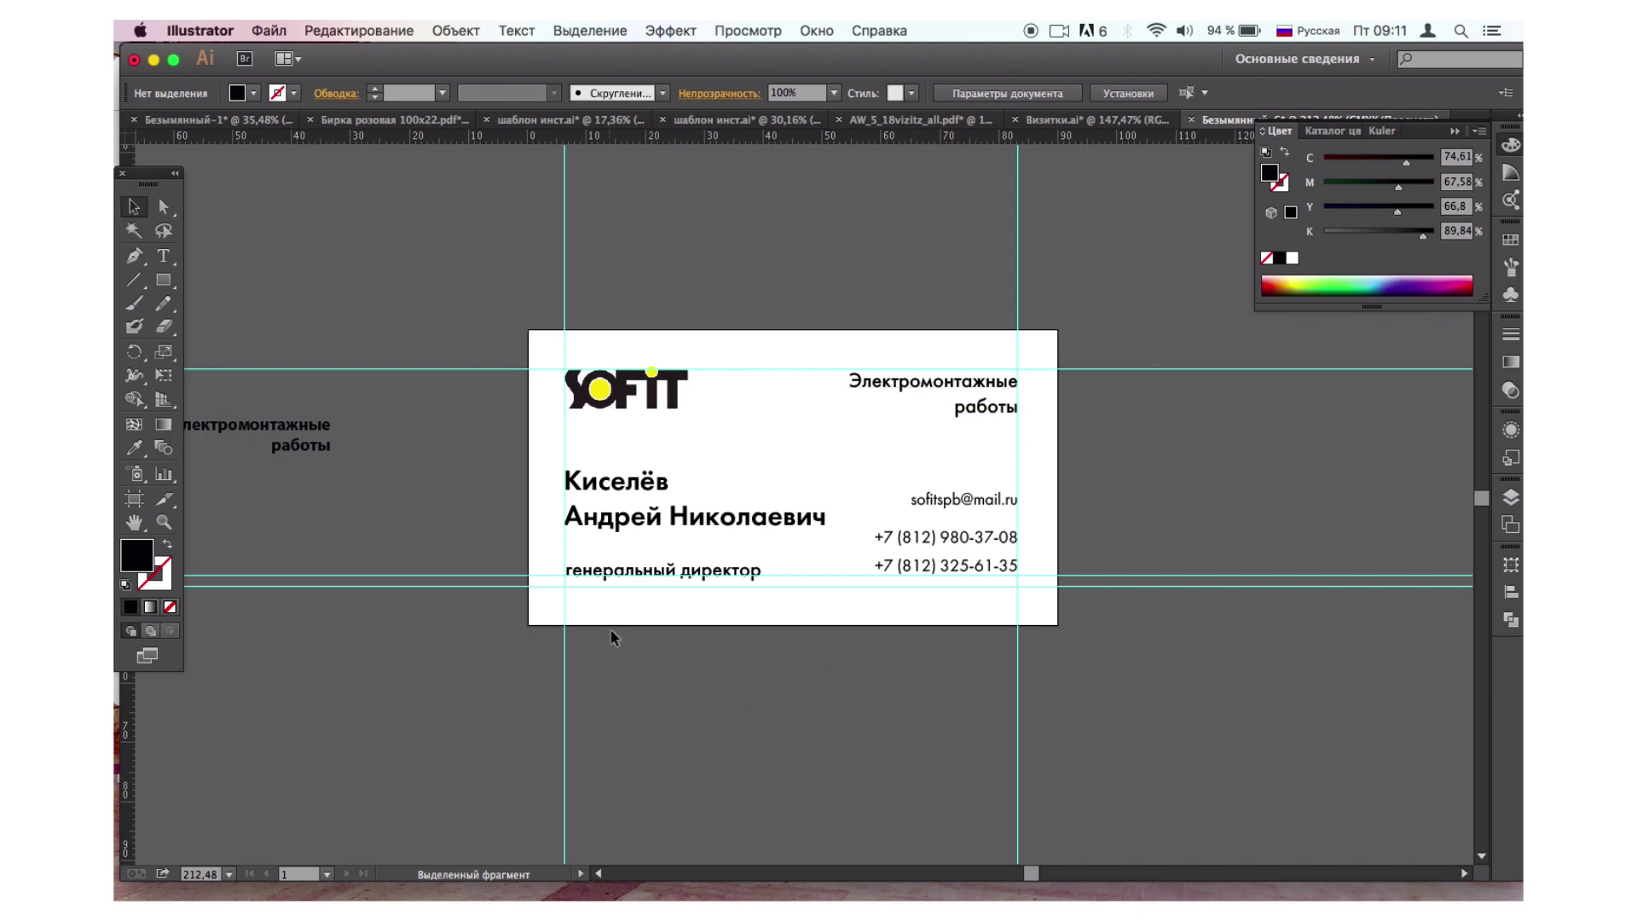
Nudge the logo and all card text down, then slightly back up.
left_click_drag(512, 352, 1042, 648)
key("Down")
key("Down")
key("Down")
key("Down")
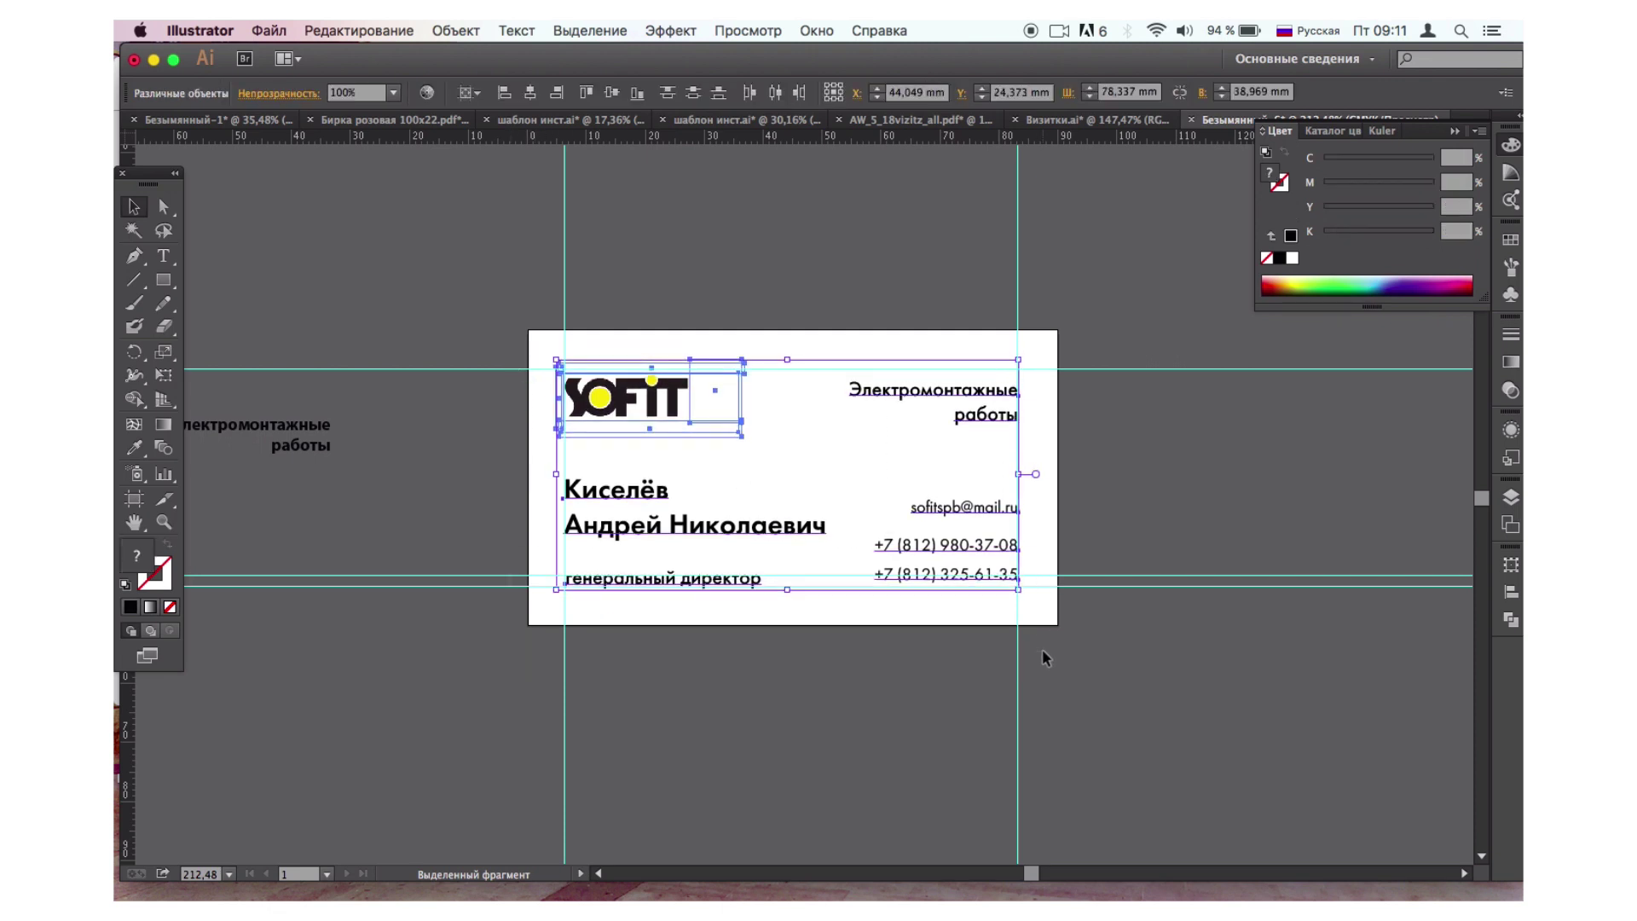
left_click(1098, 653)
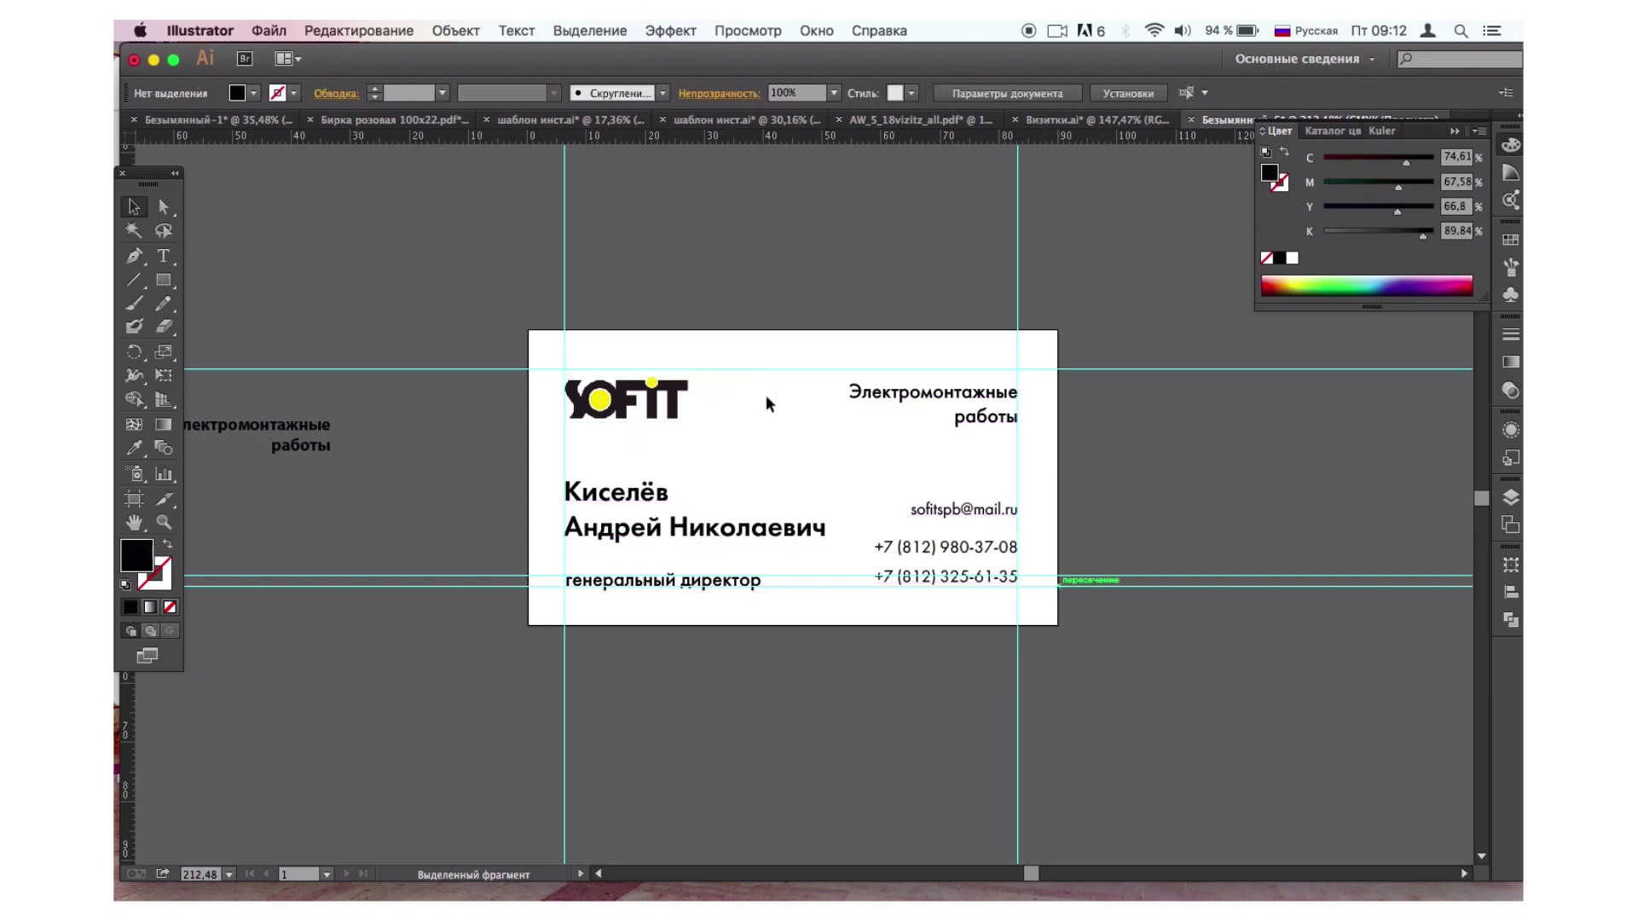
left_click_drag(511, 365, 1046, 633)
key("Up")
key("Up")
key("Up")
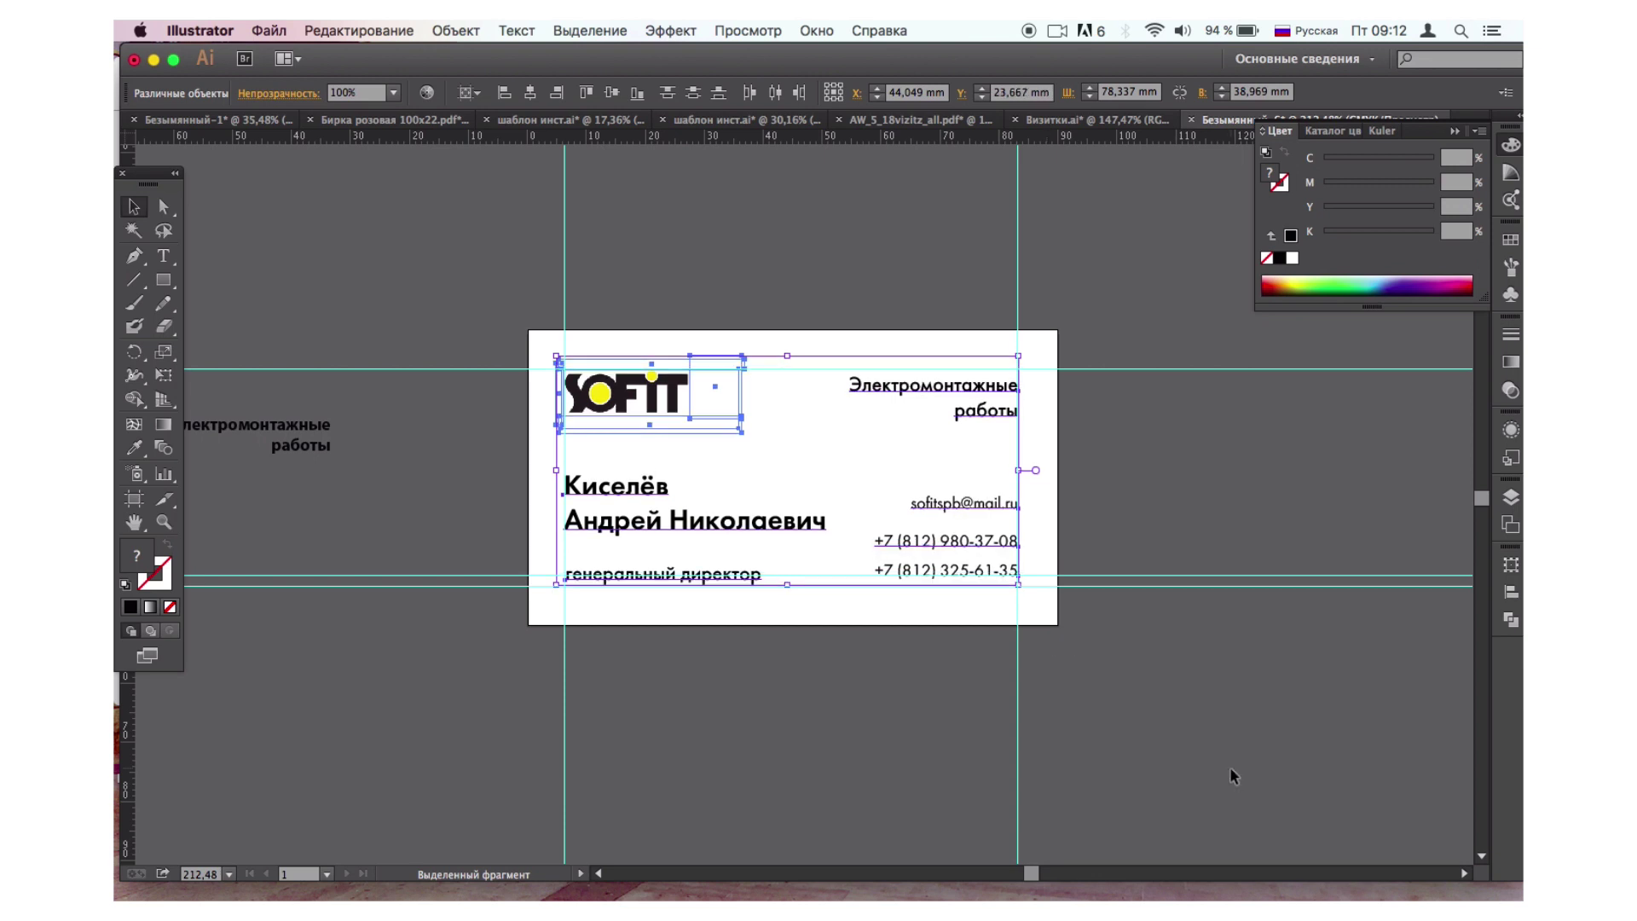
left_click(1231, 772)
Check the SOFIT logo's position, then pick the Rectangle tool.
scroll(1230, 766, "up", 2)
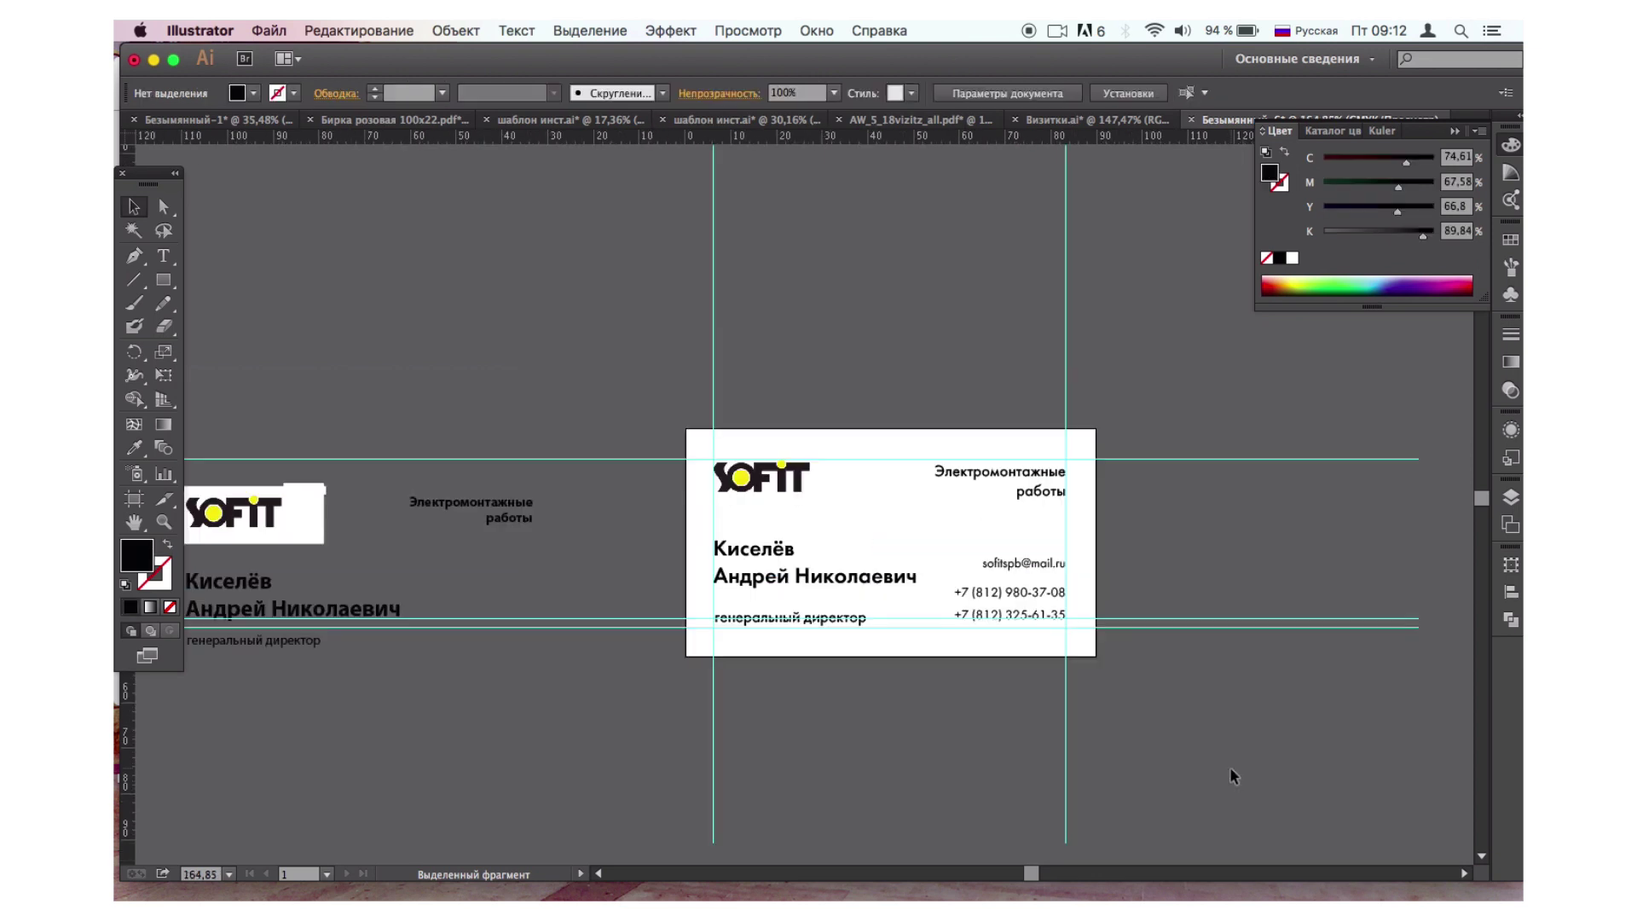
scroll(1230, 766, "left", 1)
scroll(1230, 765, "up", 1)
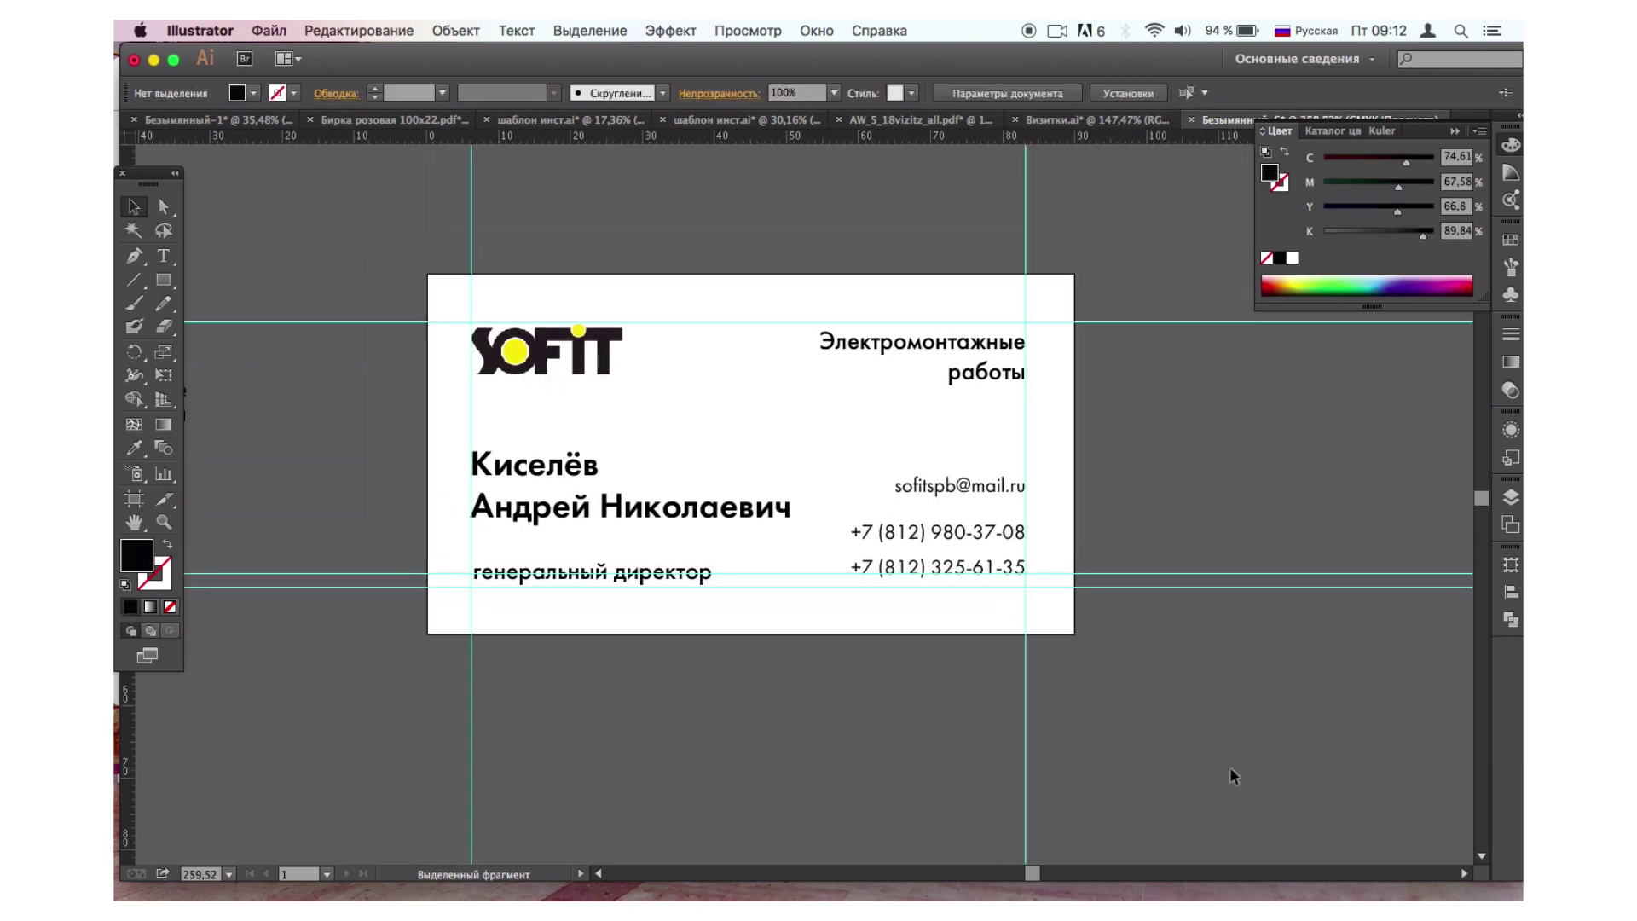
left_click(465, 358)
left_click(327, 294)
scroll(503, 467, "down", 3)
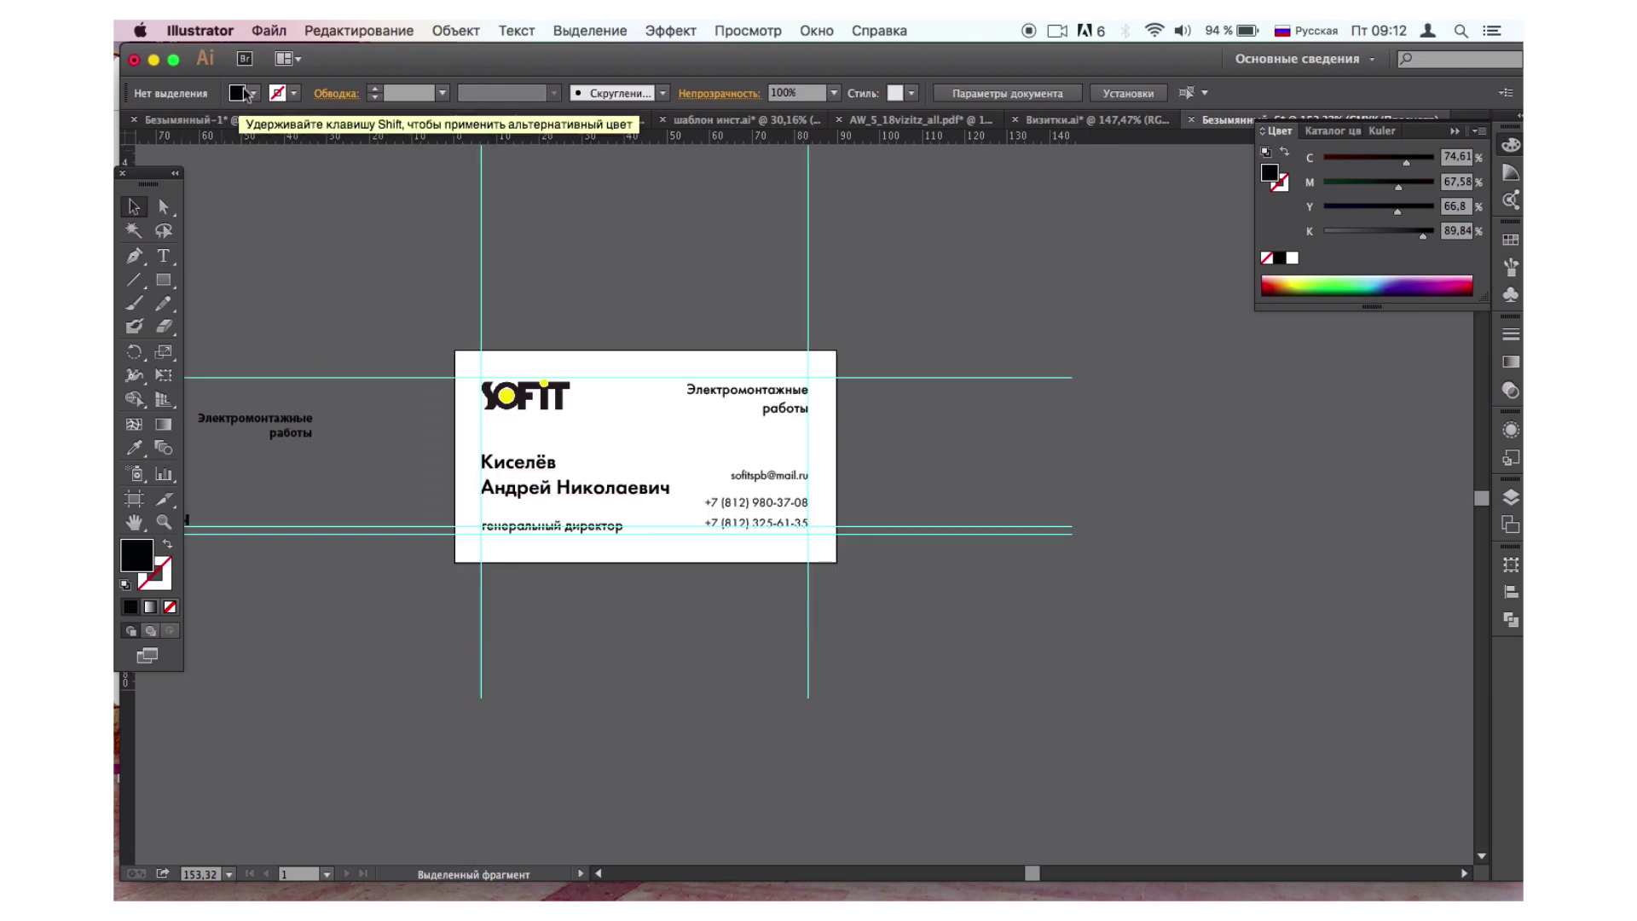
left_click(165, 281)
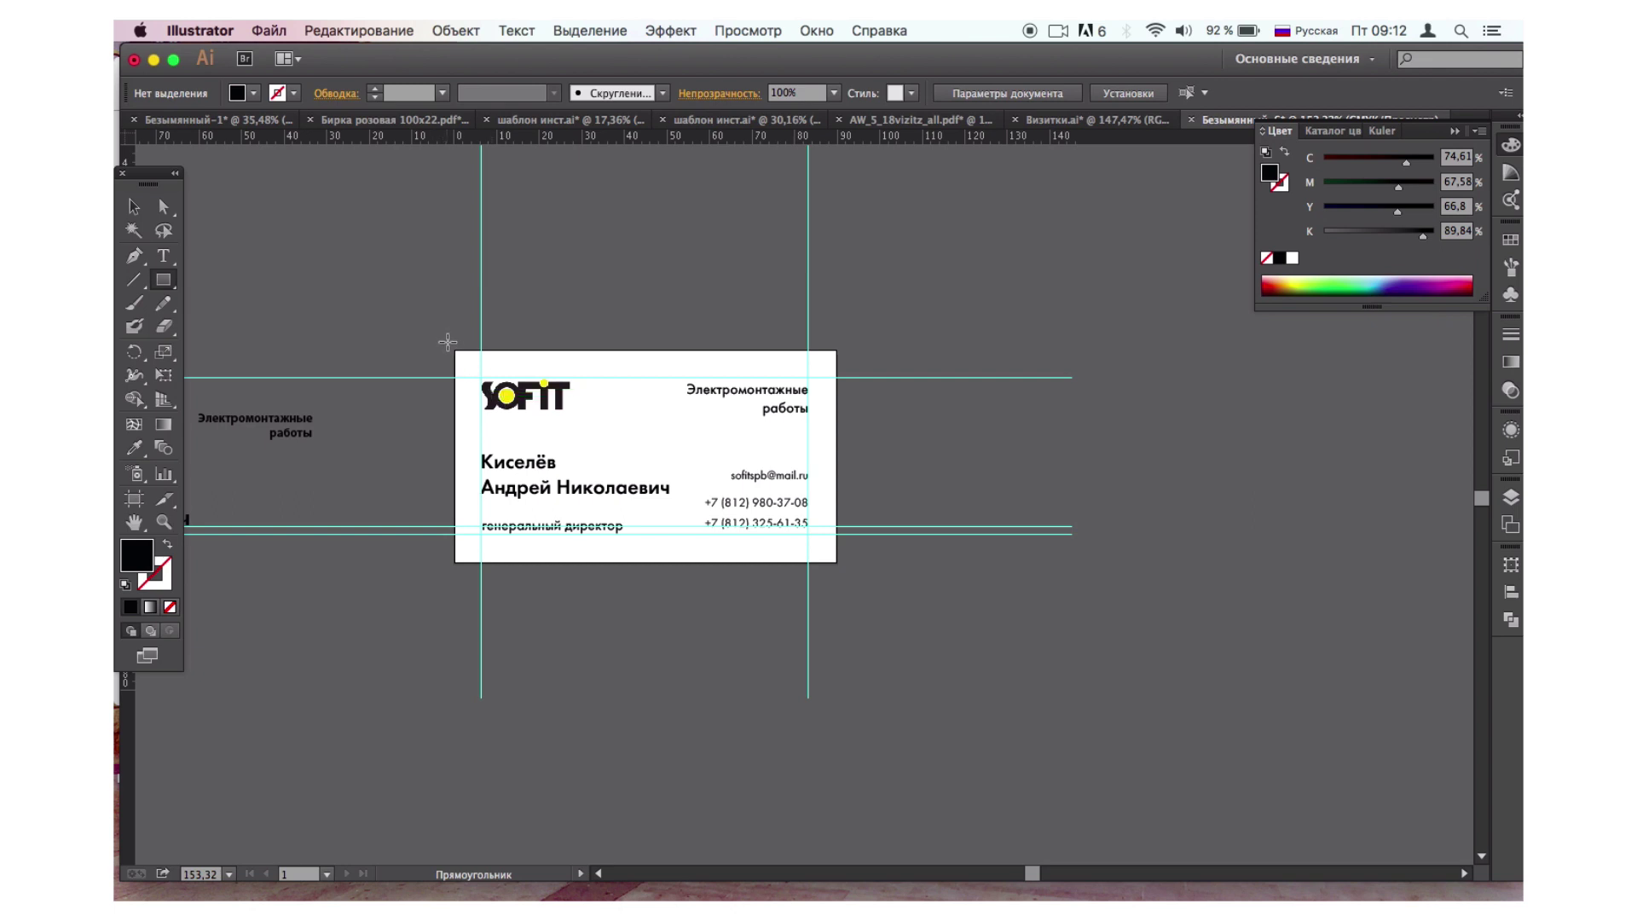
Draw a rectangle over the whole card and fill it grey A5A49A.
left_click_drag(446, 342, 845, 570)
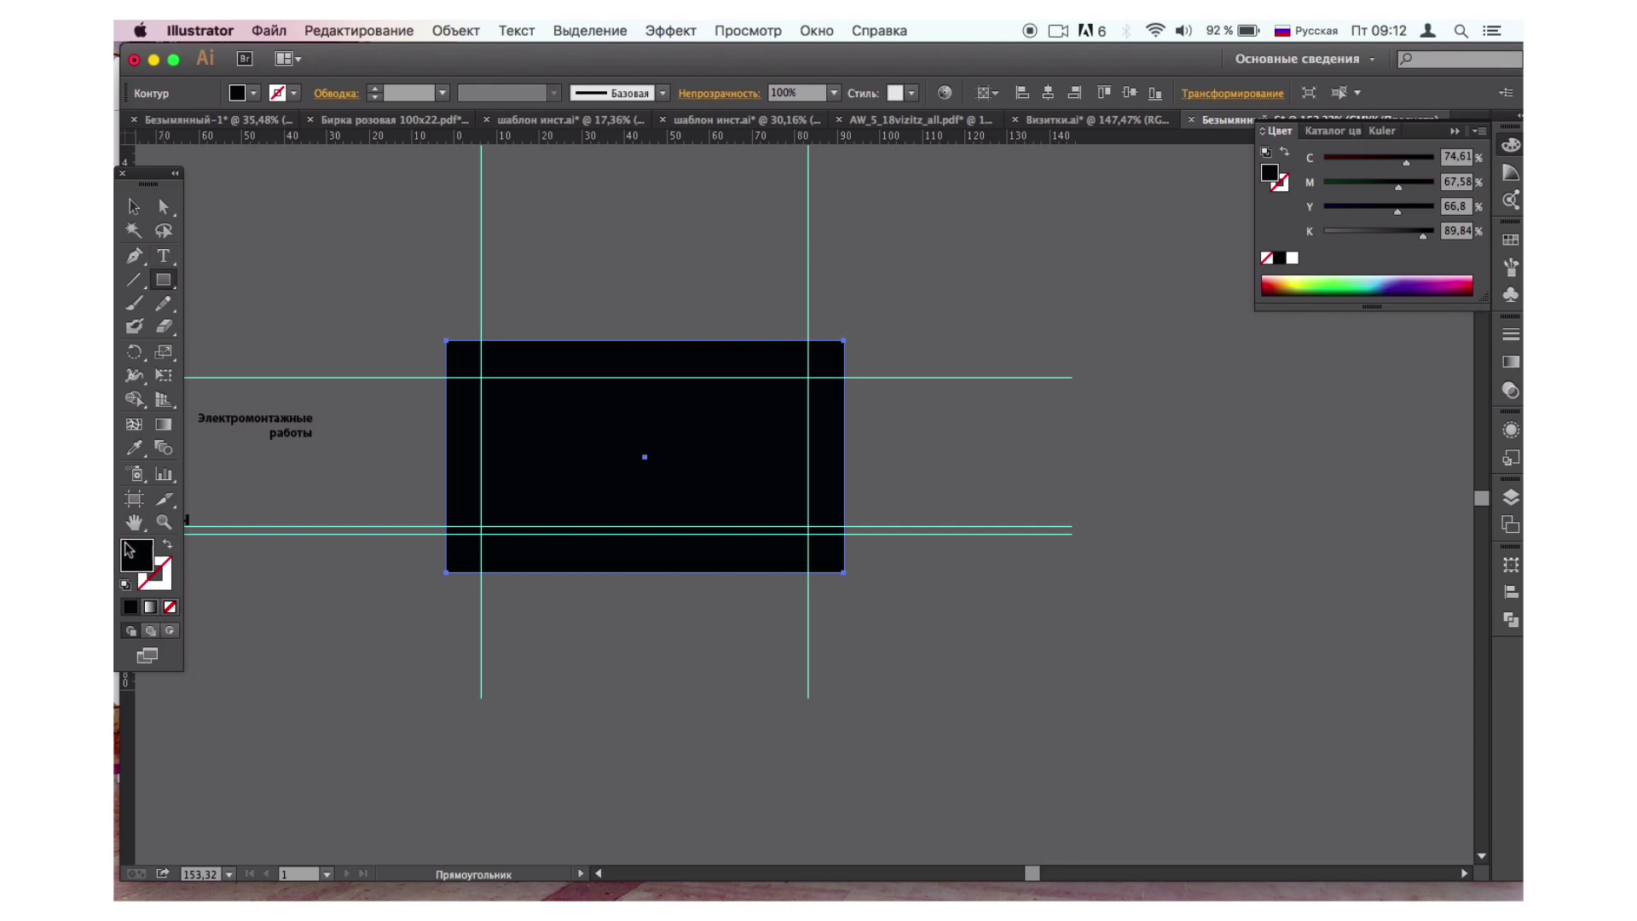
double_click(129, 550)
left_click(693, 357)
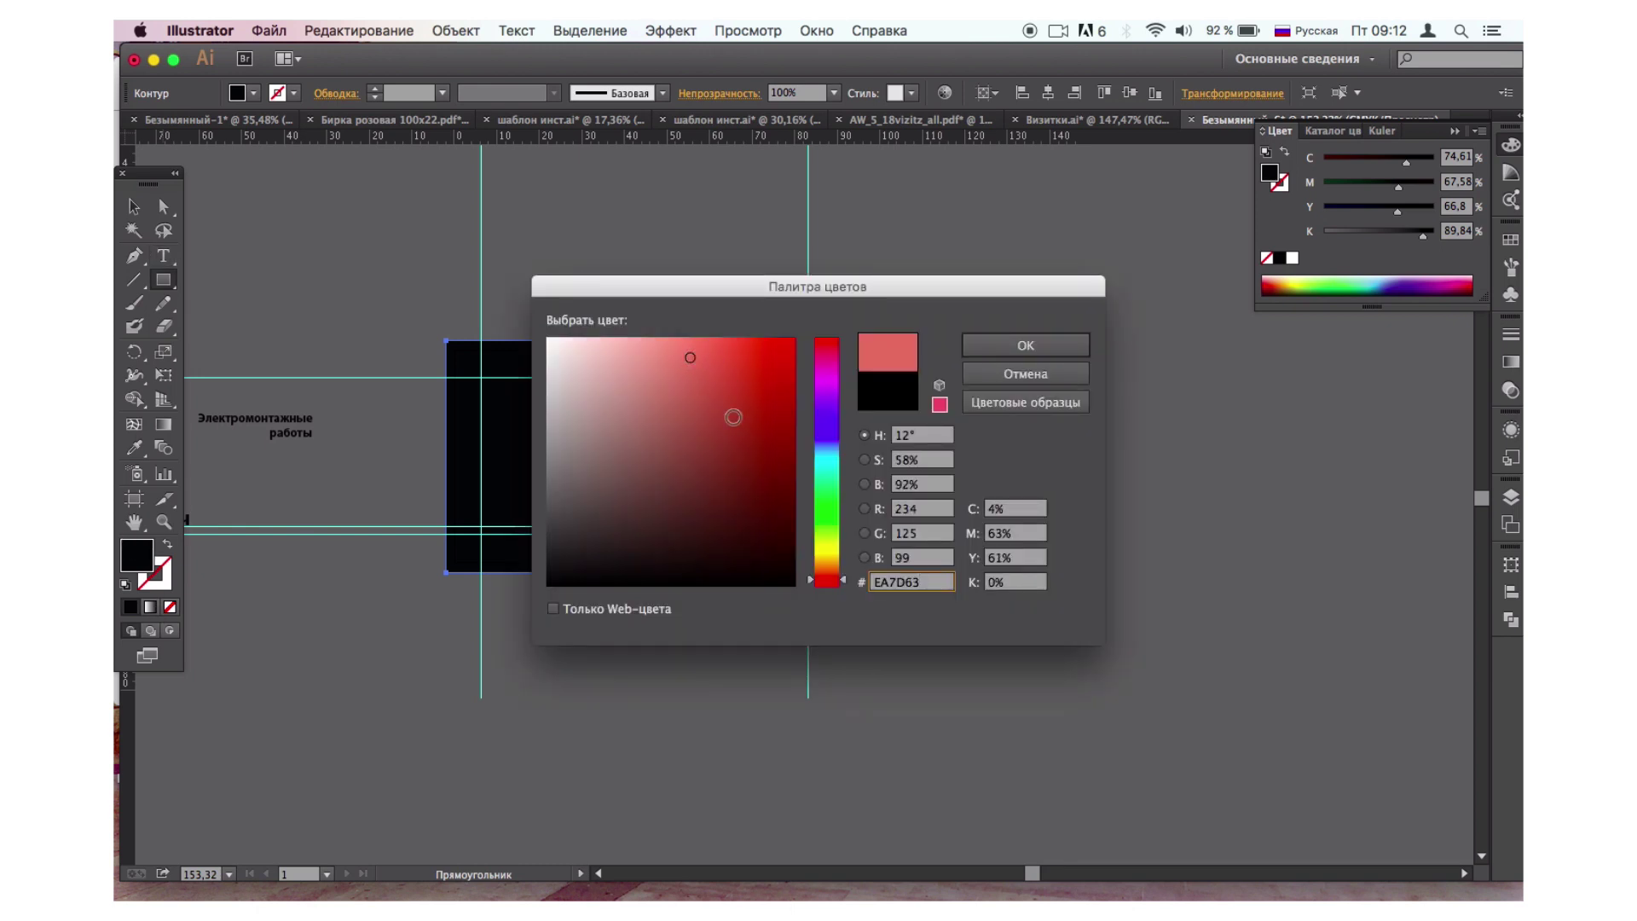
left_click(832, 551)
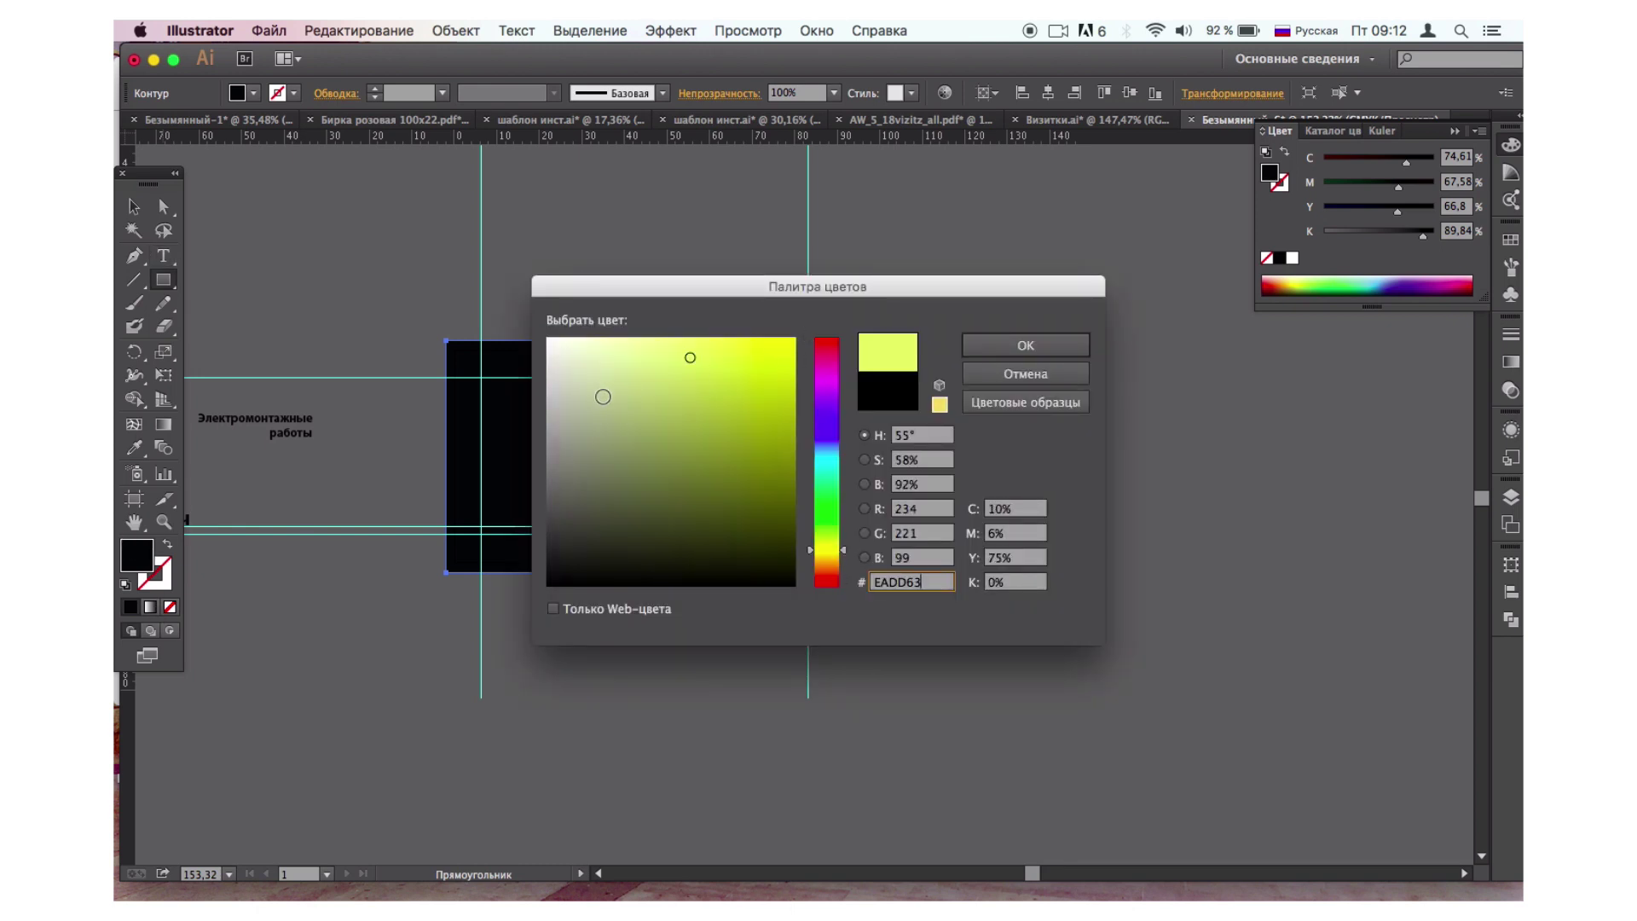
left_click(563, 424)
left_click(1077, 345)
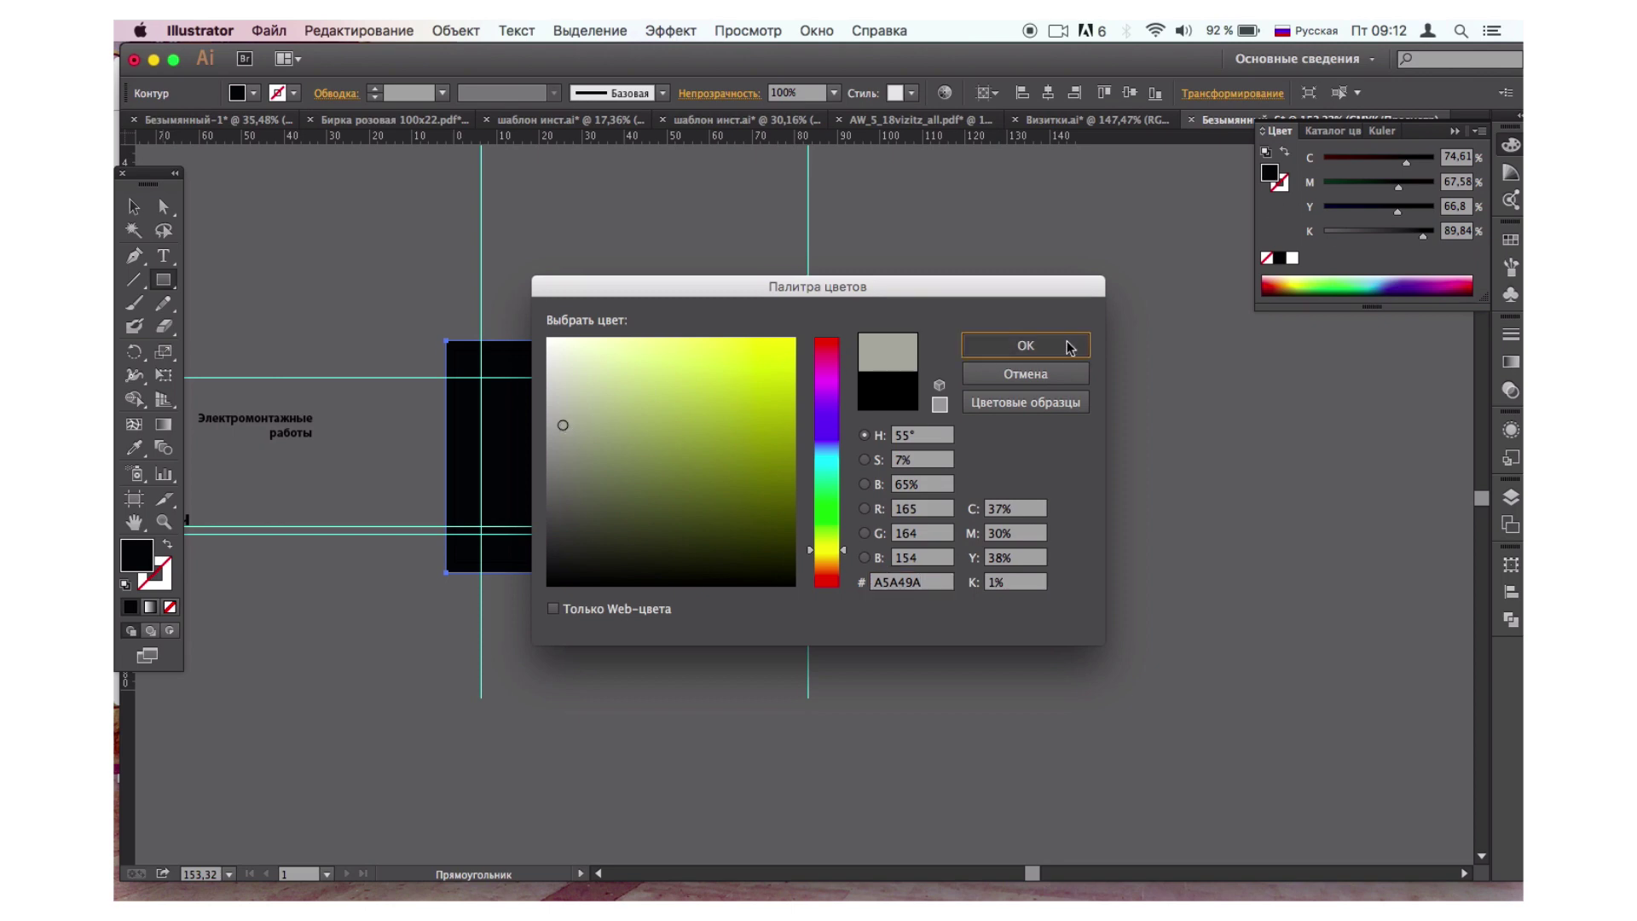
Send the grey rectangle to the back, behind the logo and text.
left_click(134, 207)
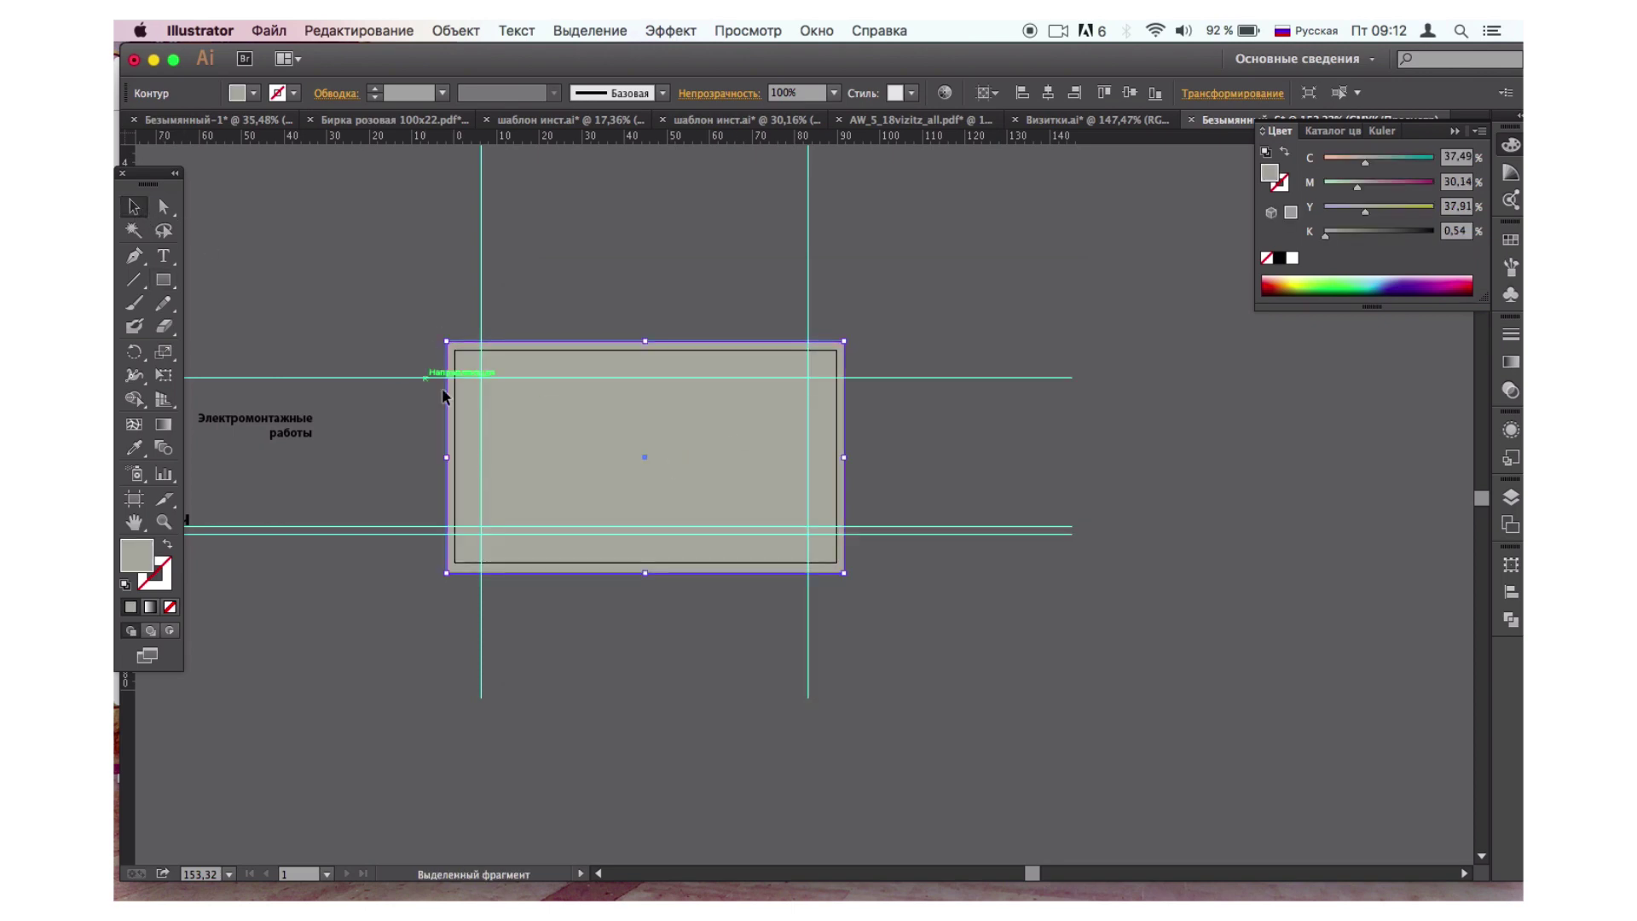
right_click(586, 418)
mouse_move(648, 690)
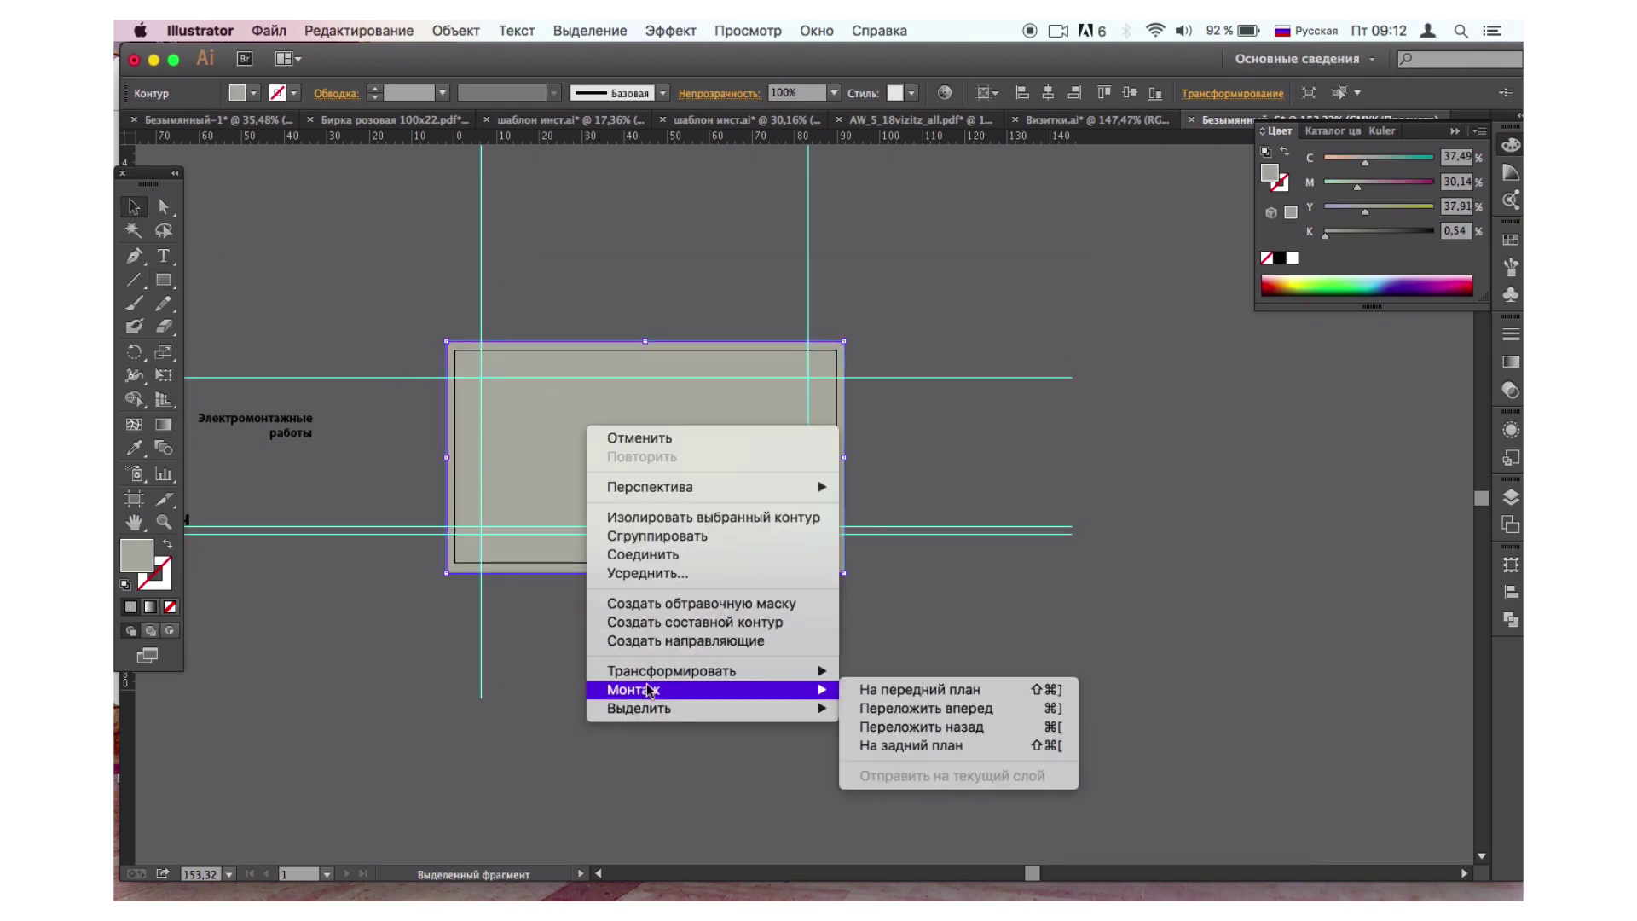
left_click(901, 747)
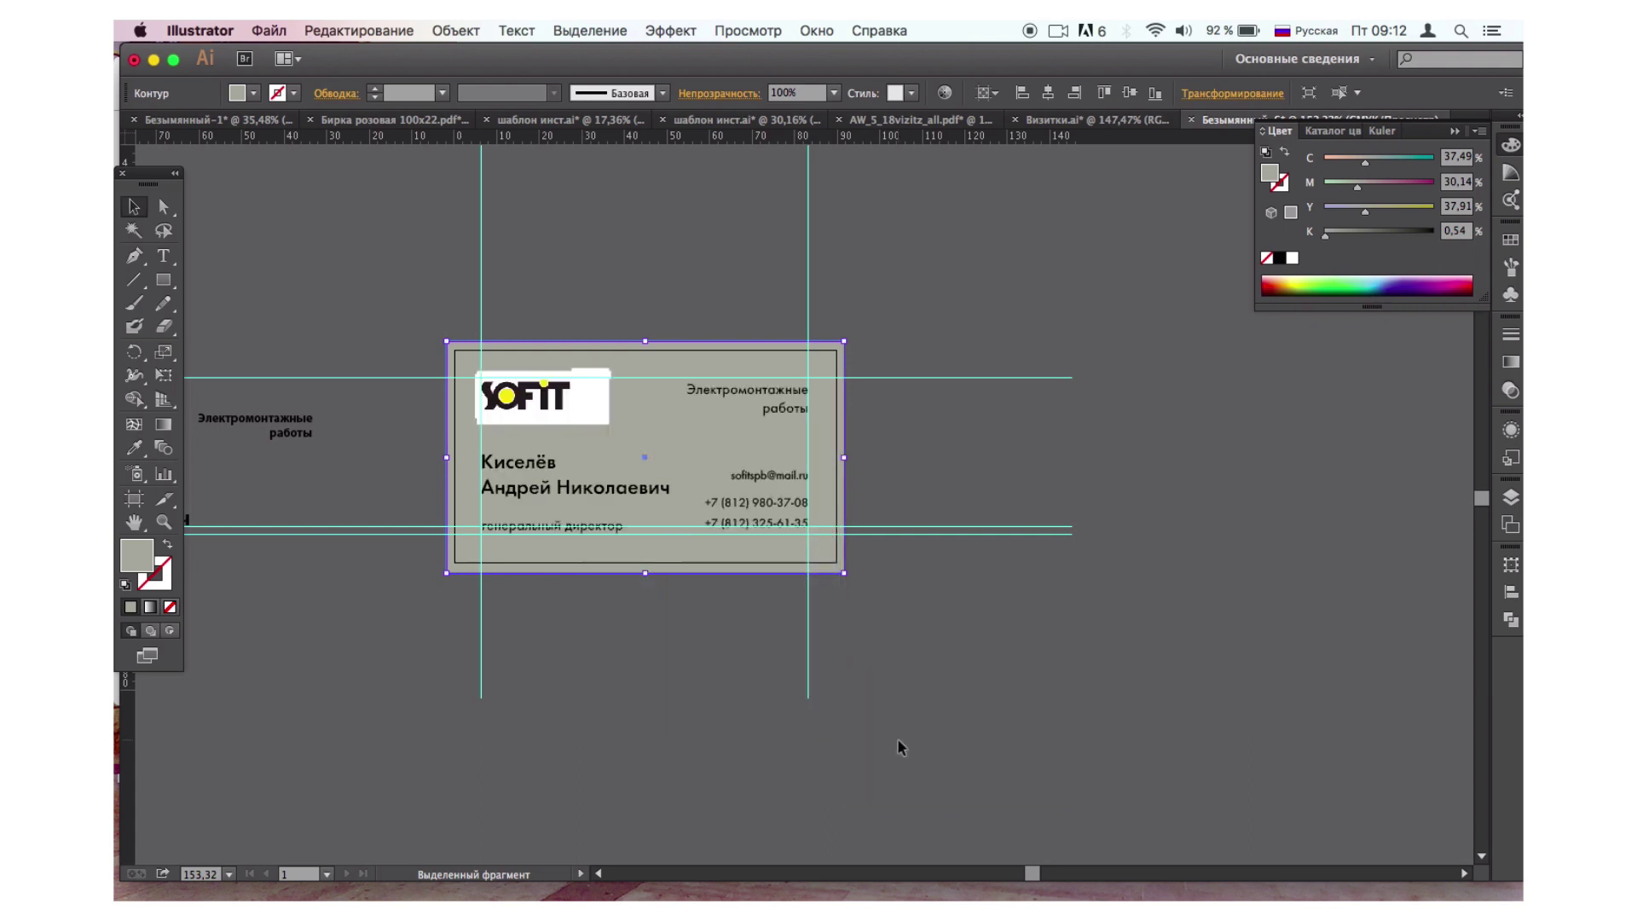
left_click(898, 740)
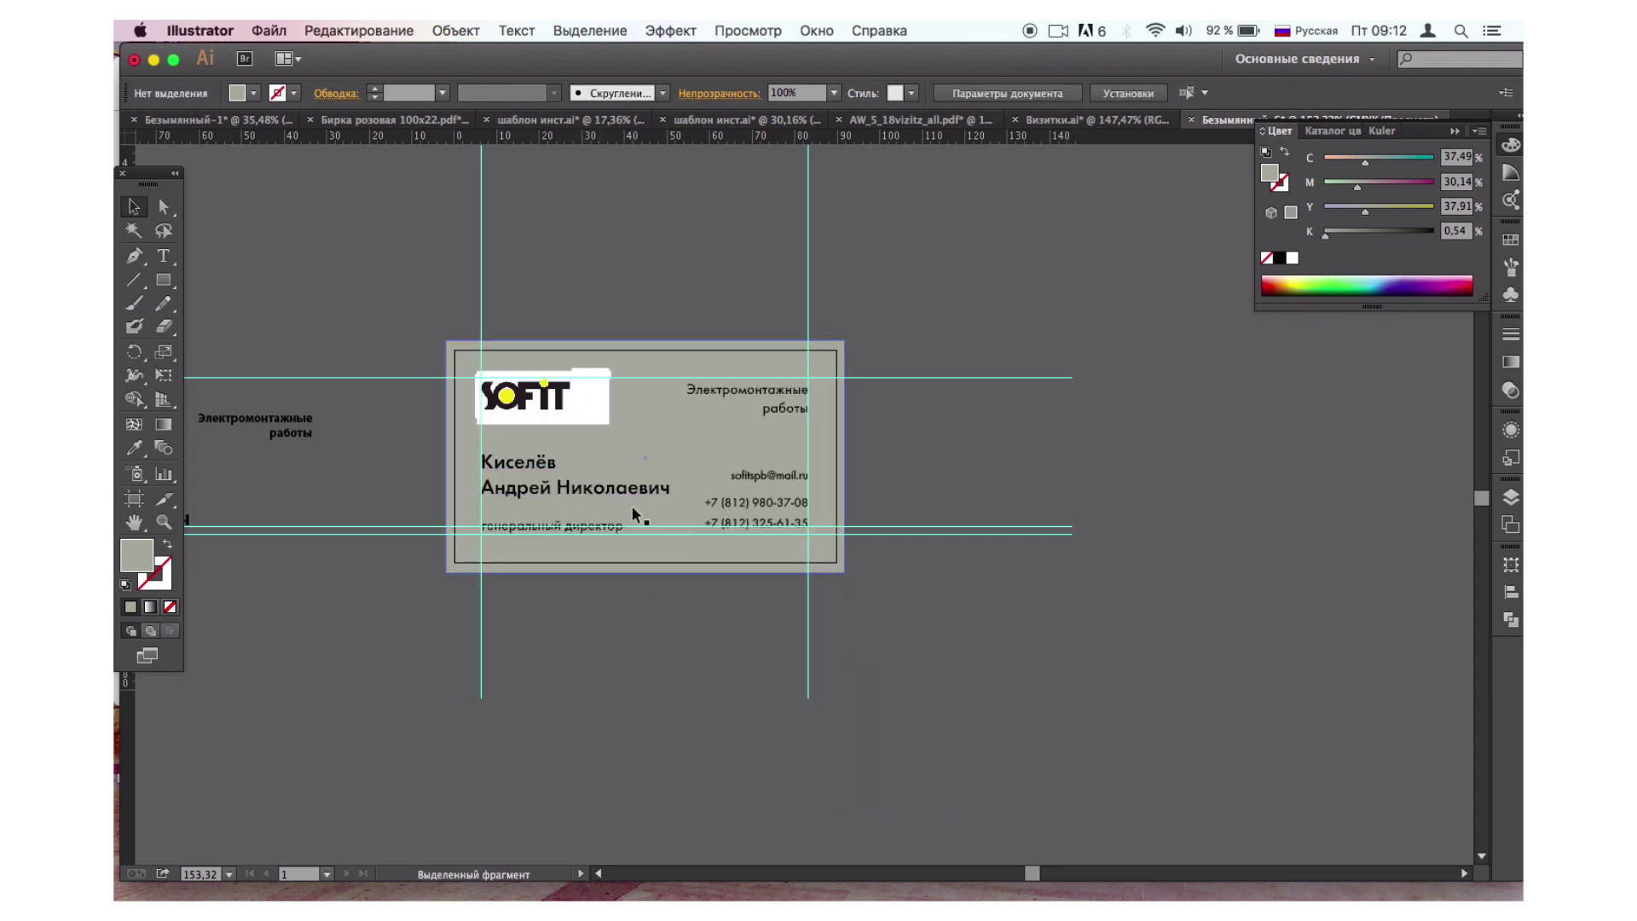
Remove the background rectangle's outline while keeping a solid fill.
left_click(642, 553)
left_click(125, 585)
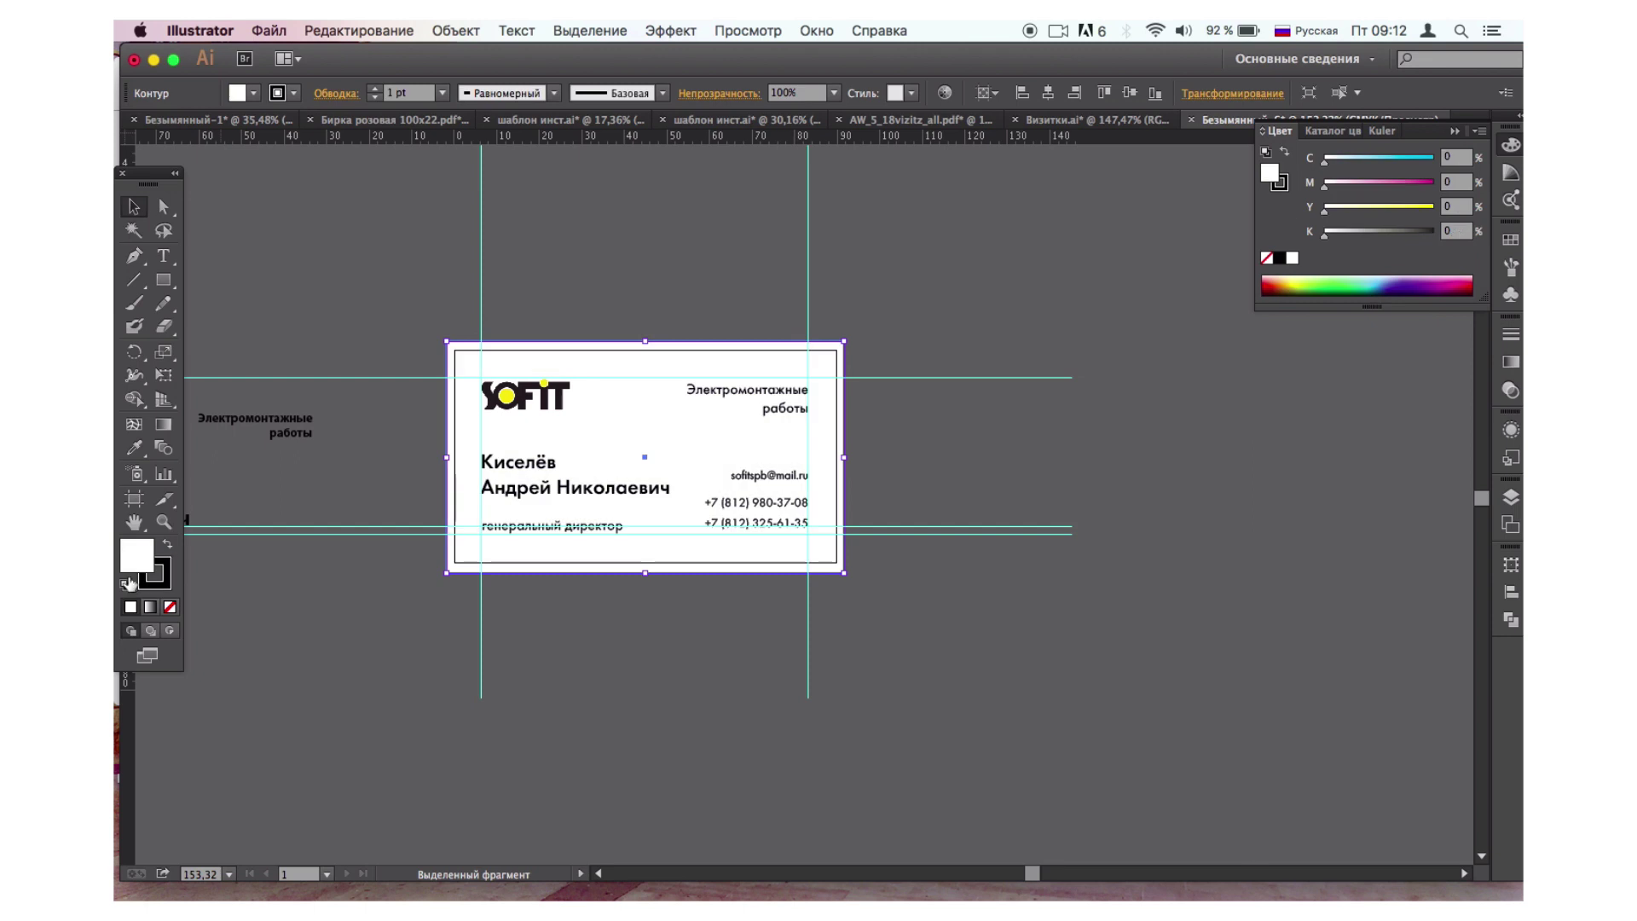
left_click(170, 606)
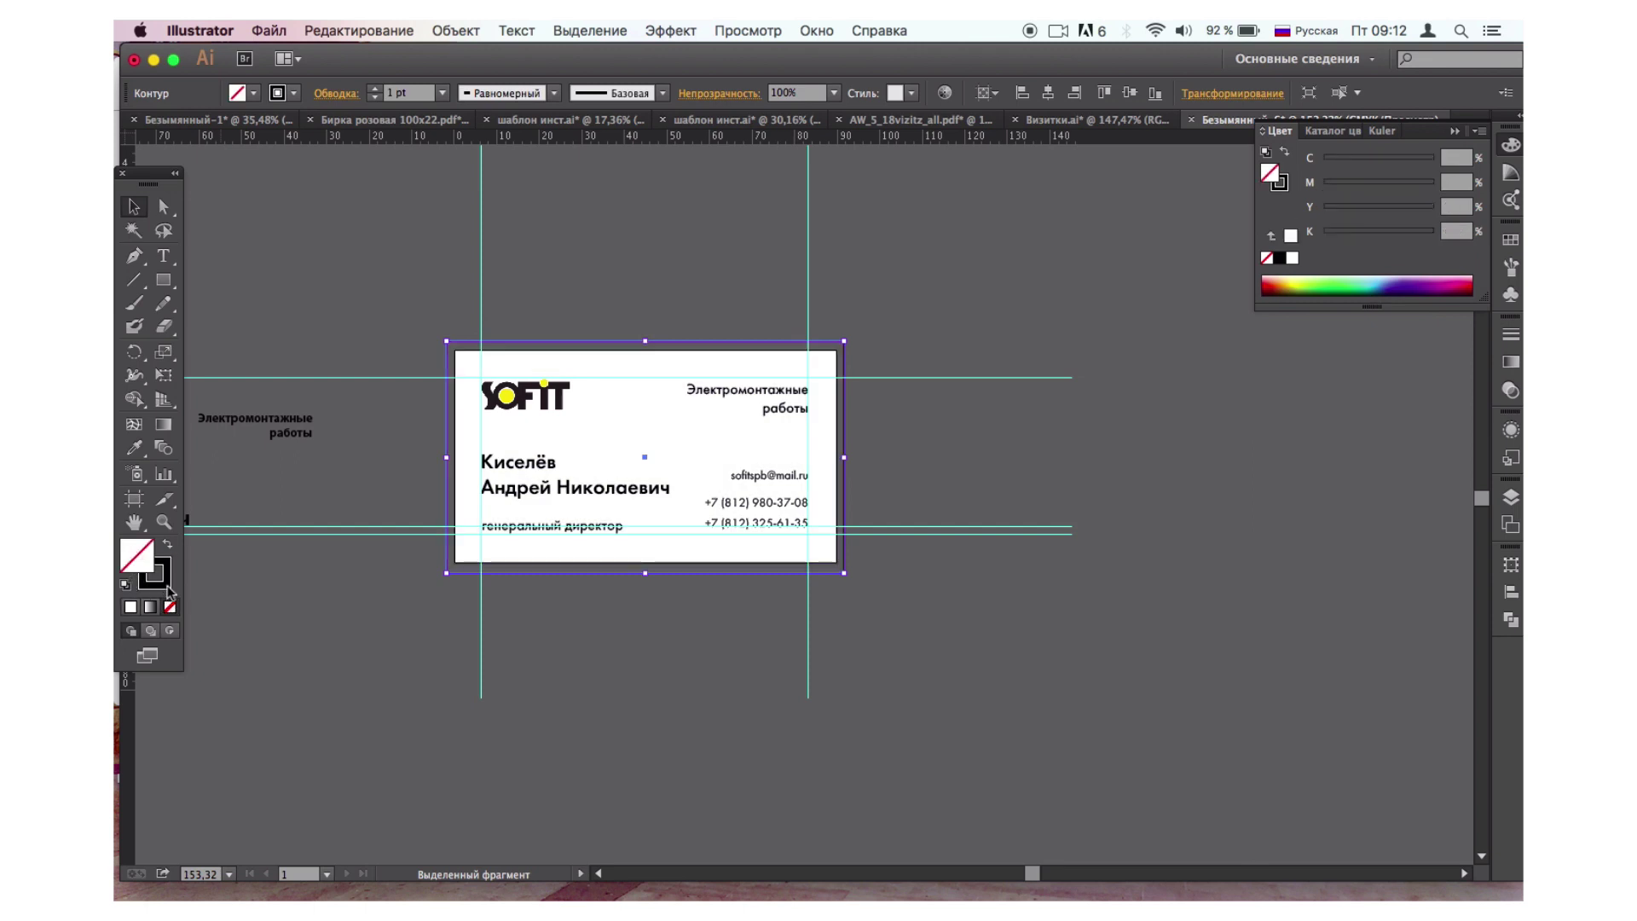
left_click(170, 606)
left_click(138, 559)
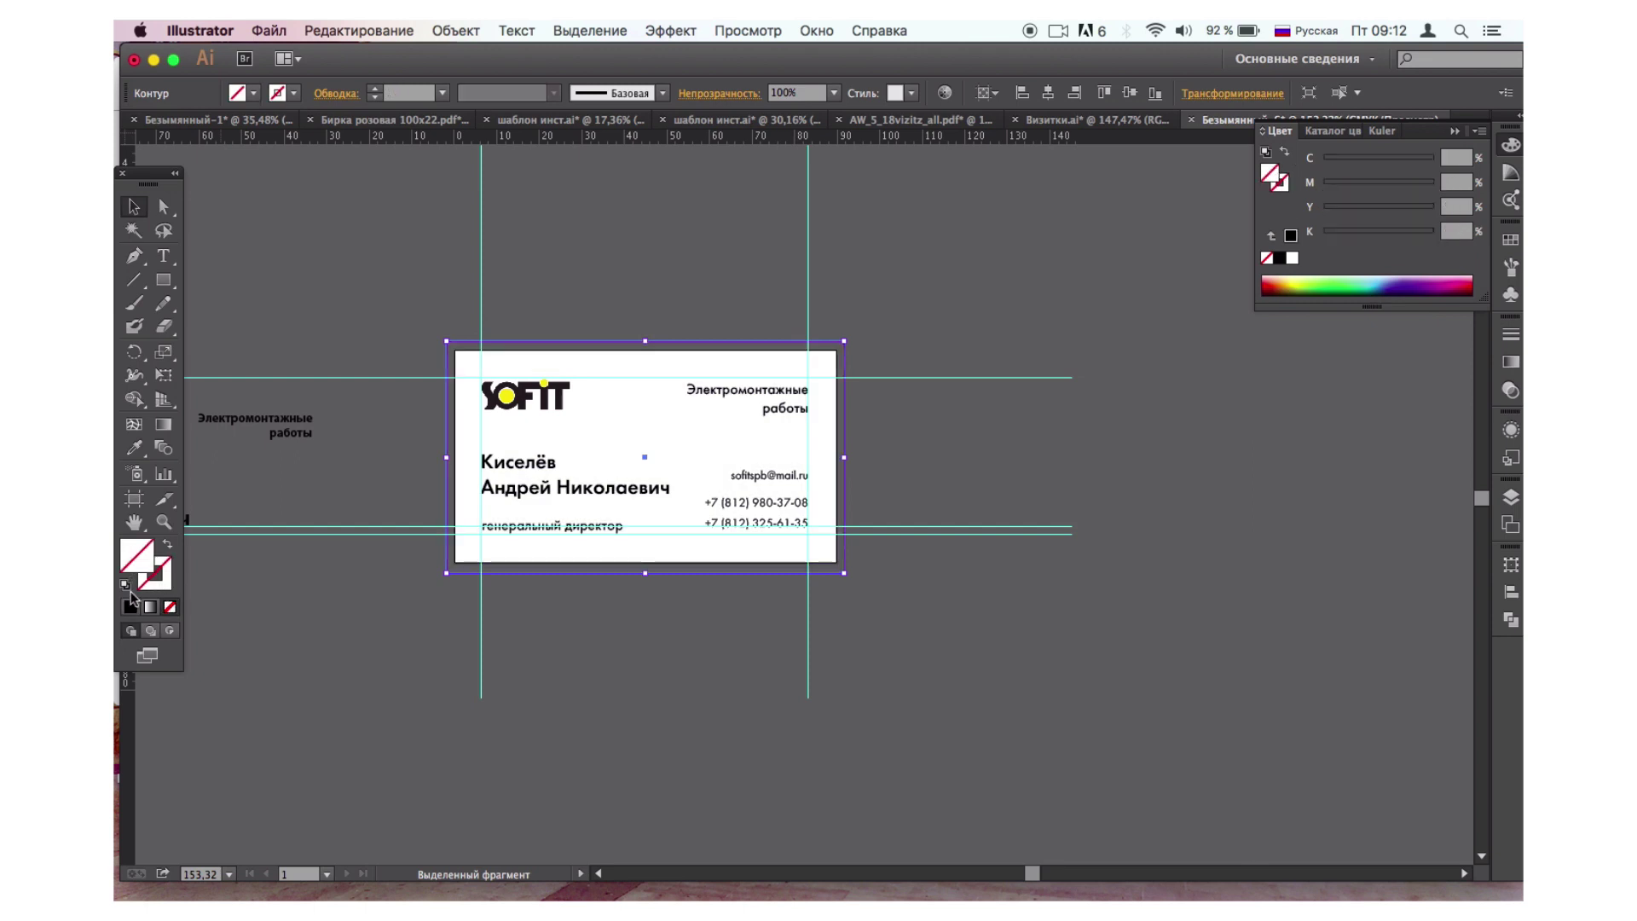
left_click(133, 606)
Fill the background rectangle with light pink FCD6E1.
double_click(140, 559)
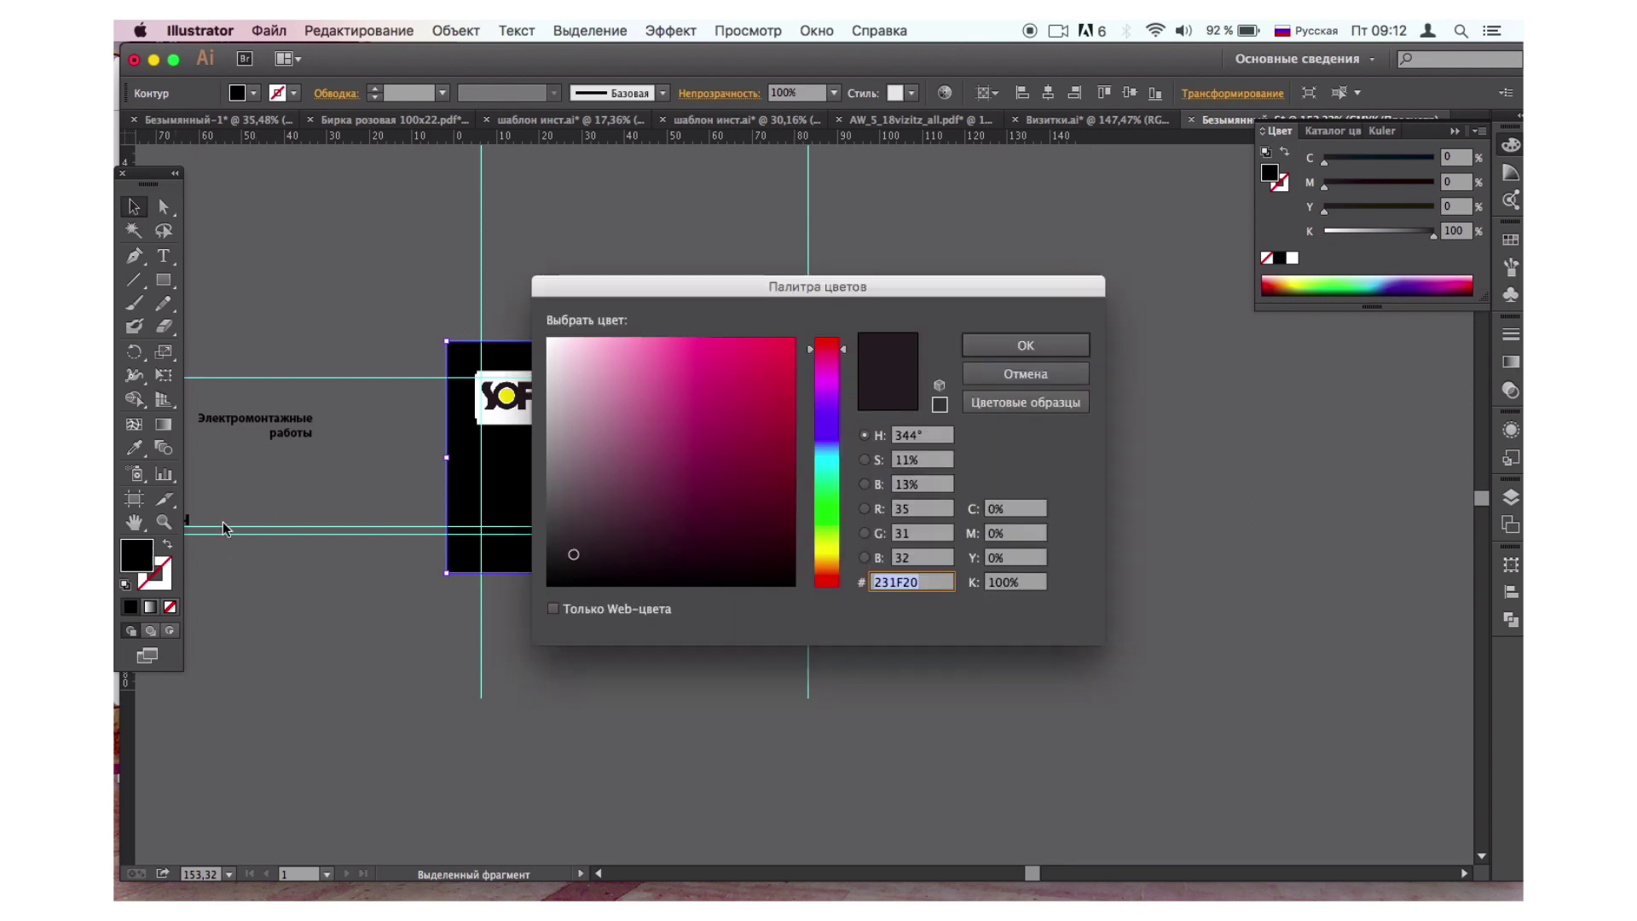
left_click(583, 341)
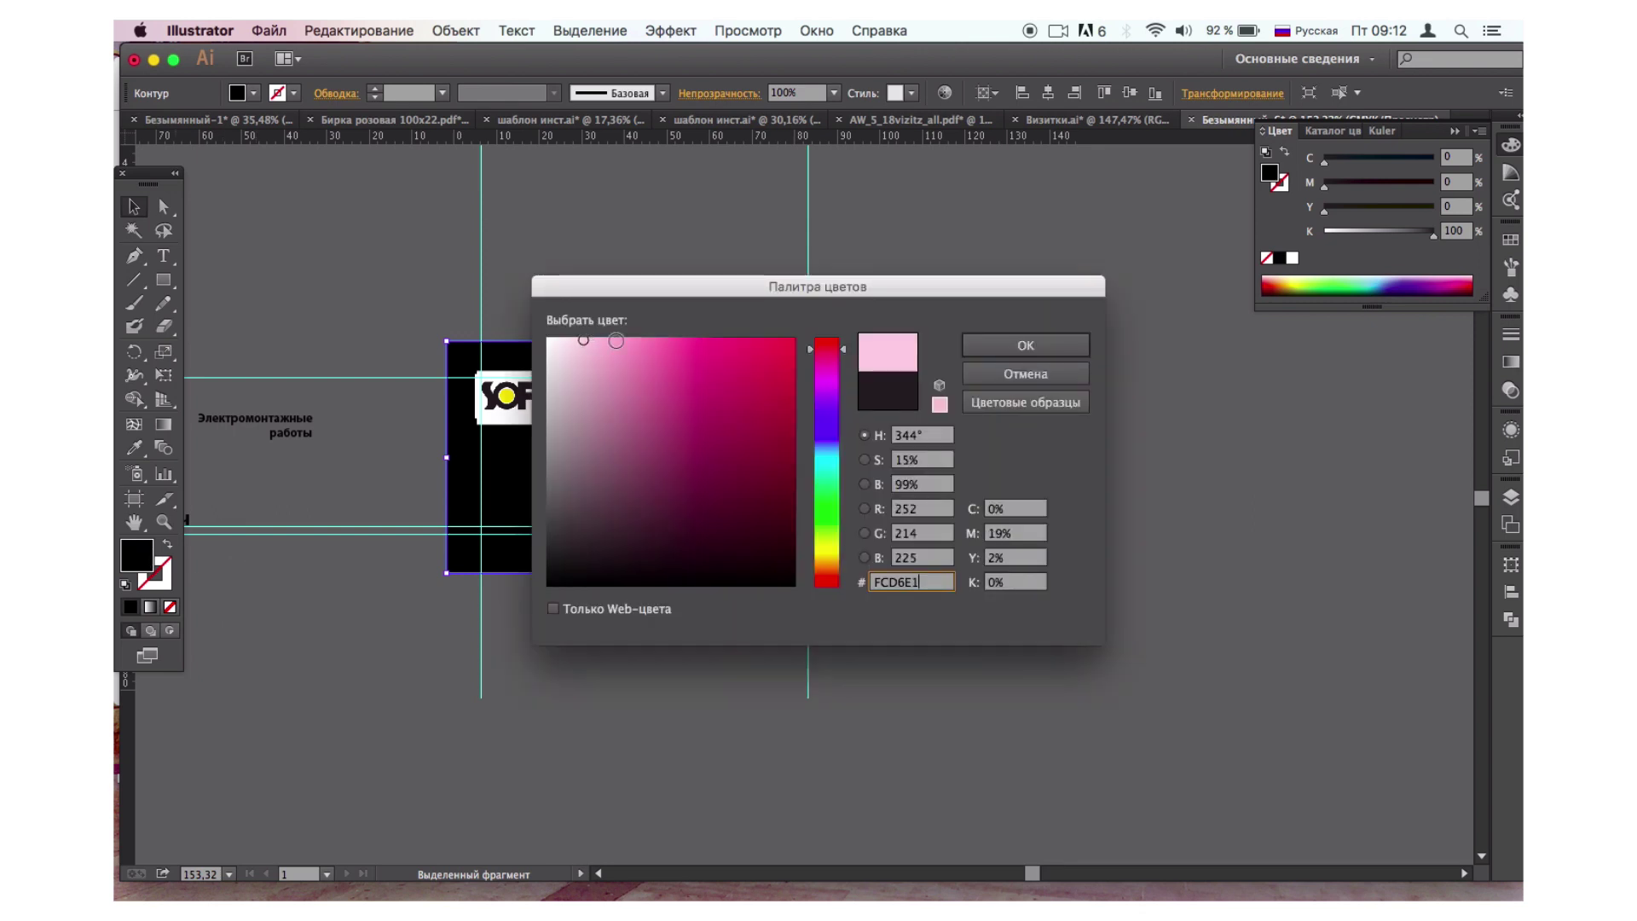
left_click(1042, 347)
left_click(951, 438)
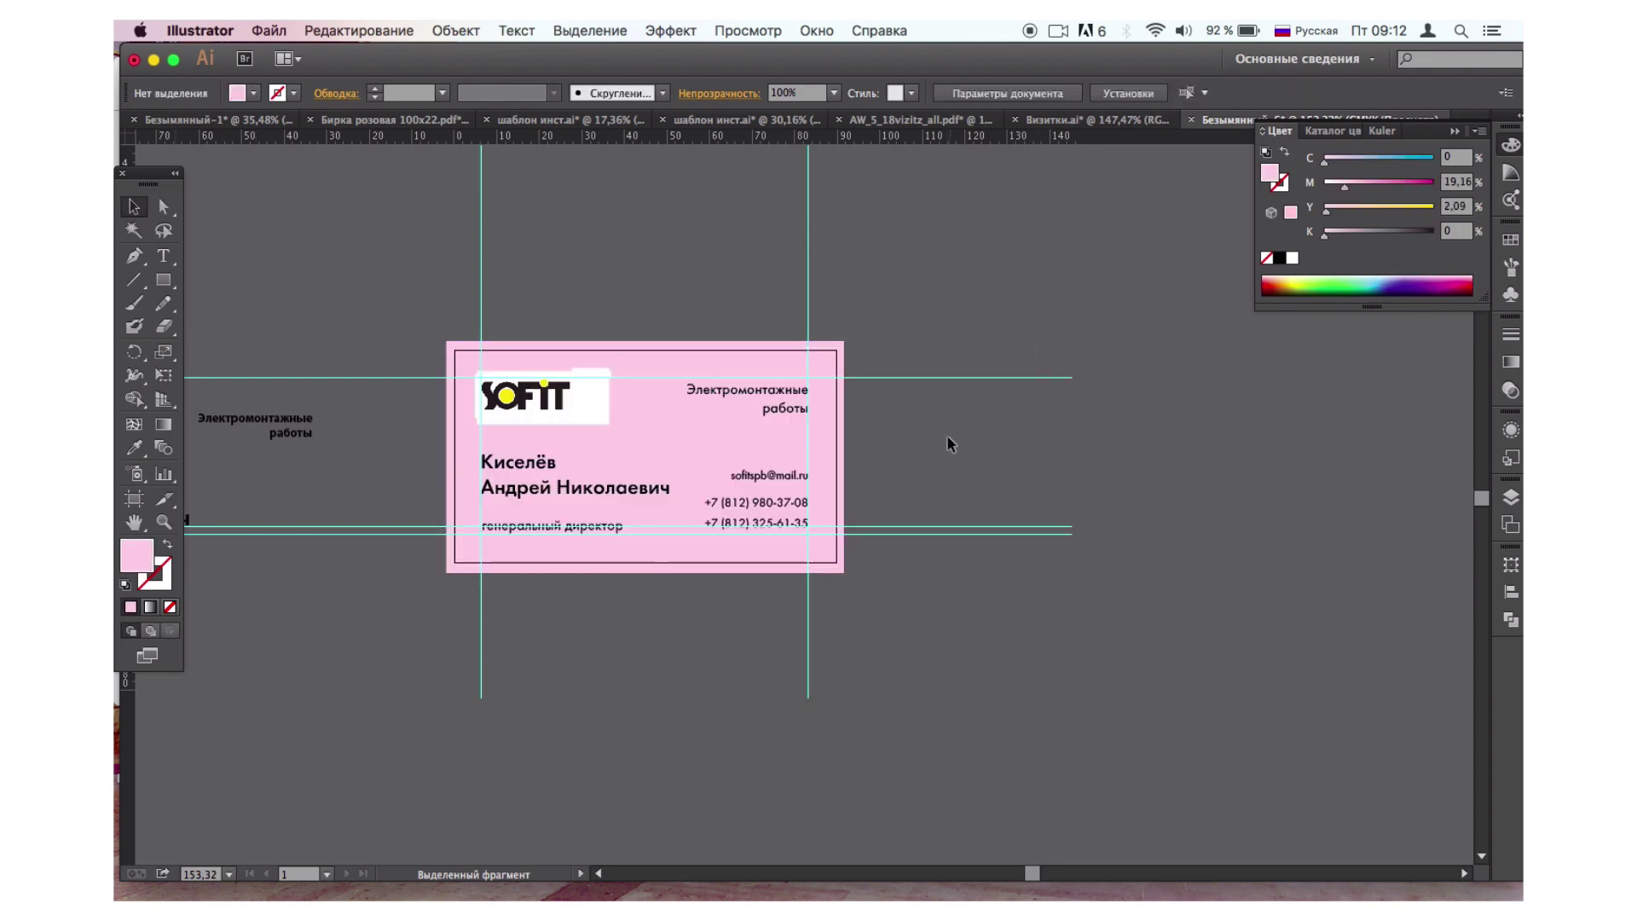
scroll(591, 412, "up", 5)
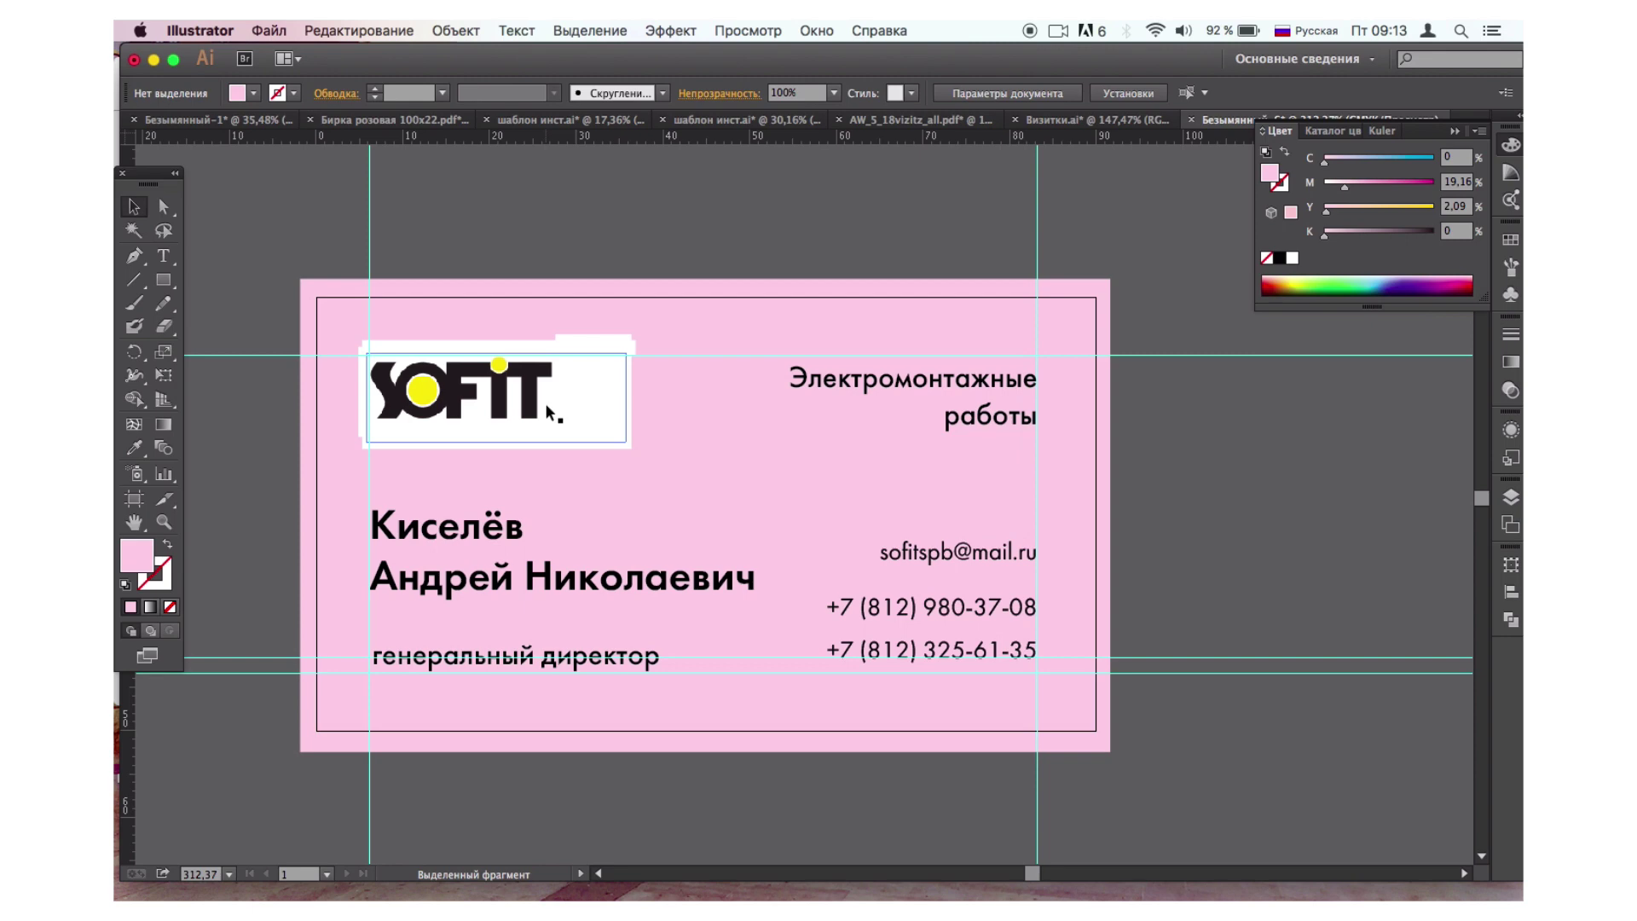
scroll(545, 403, "up", 4)
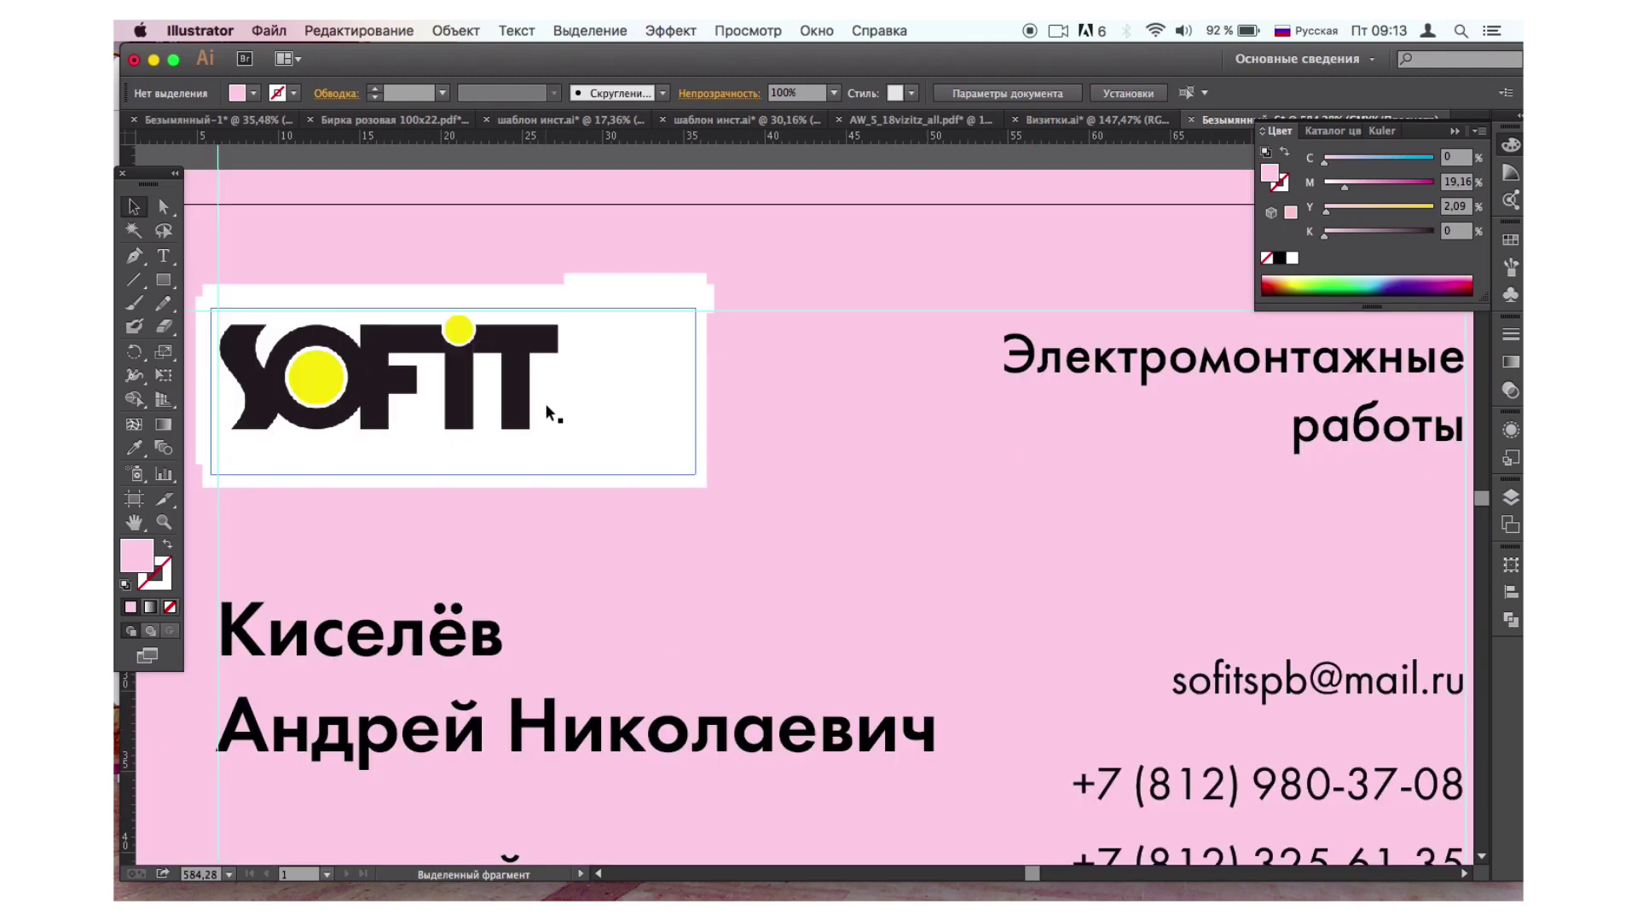
scroll(545, 402, "up", 2)
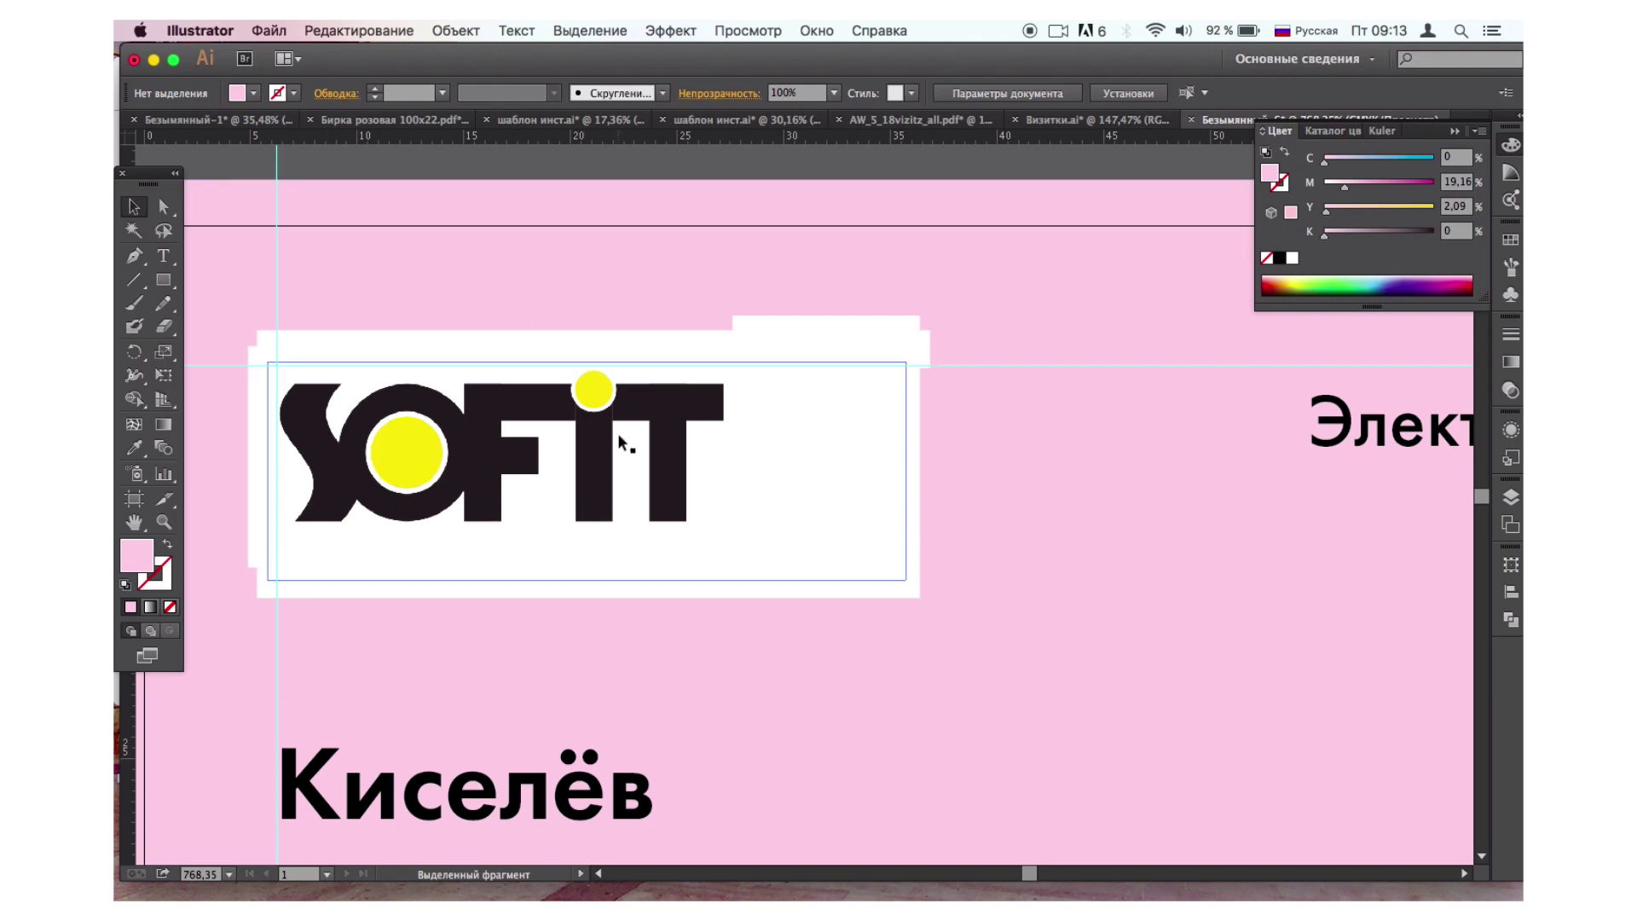
scroll(619, 442, "up", 5)
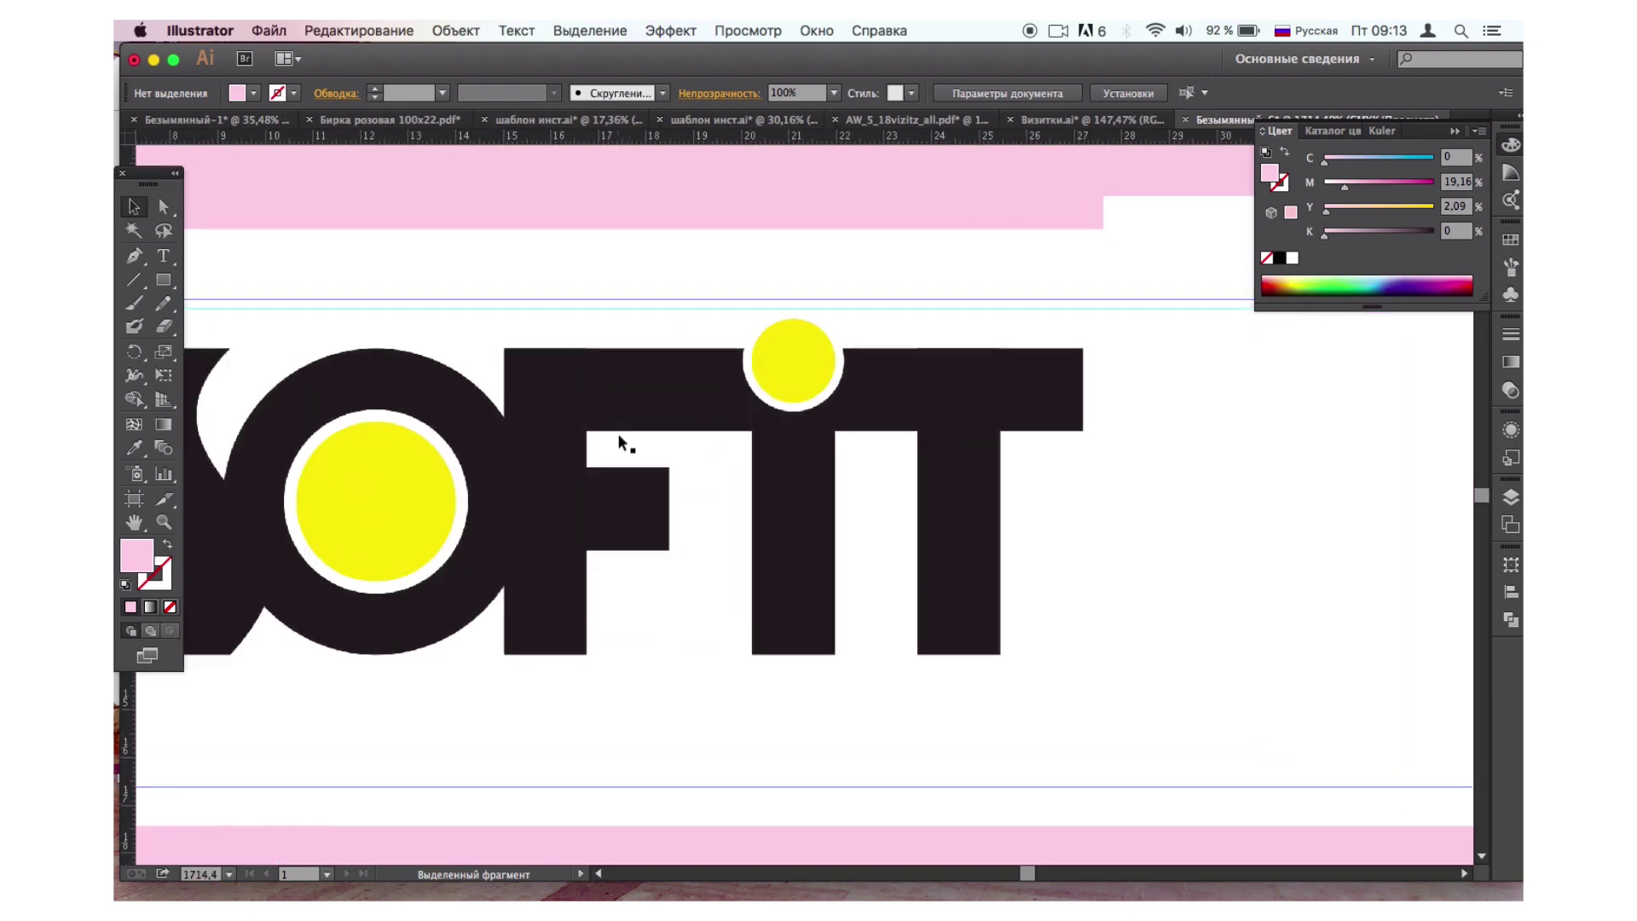
scroll(619, 443, "left", 1)
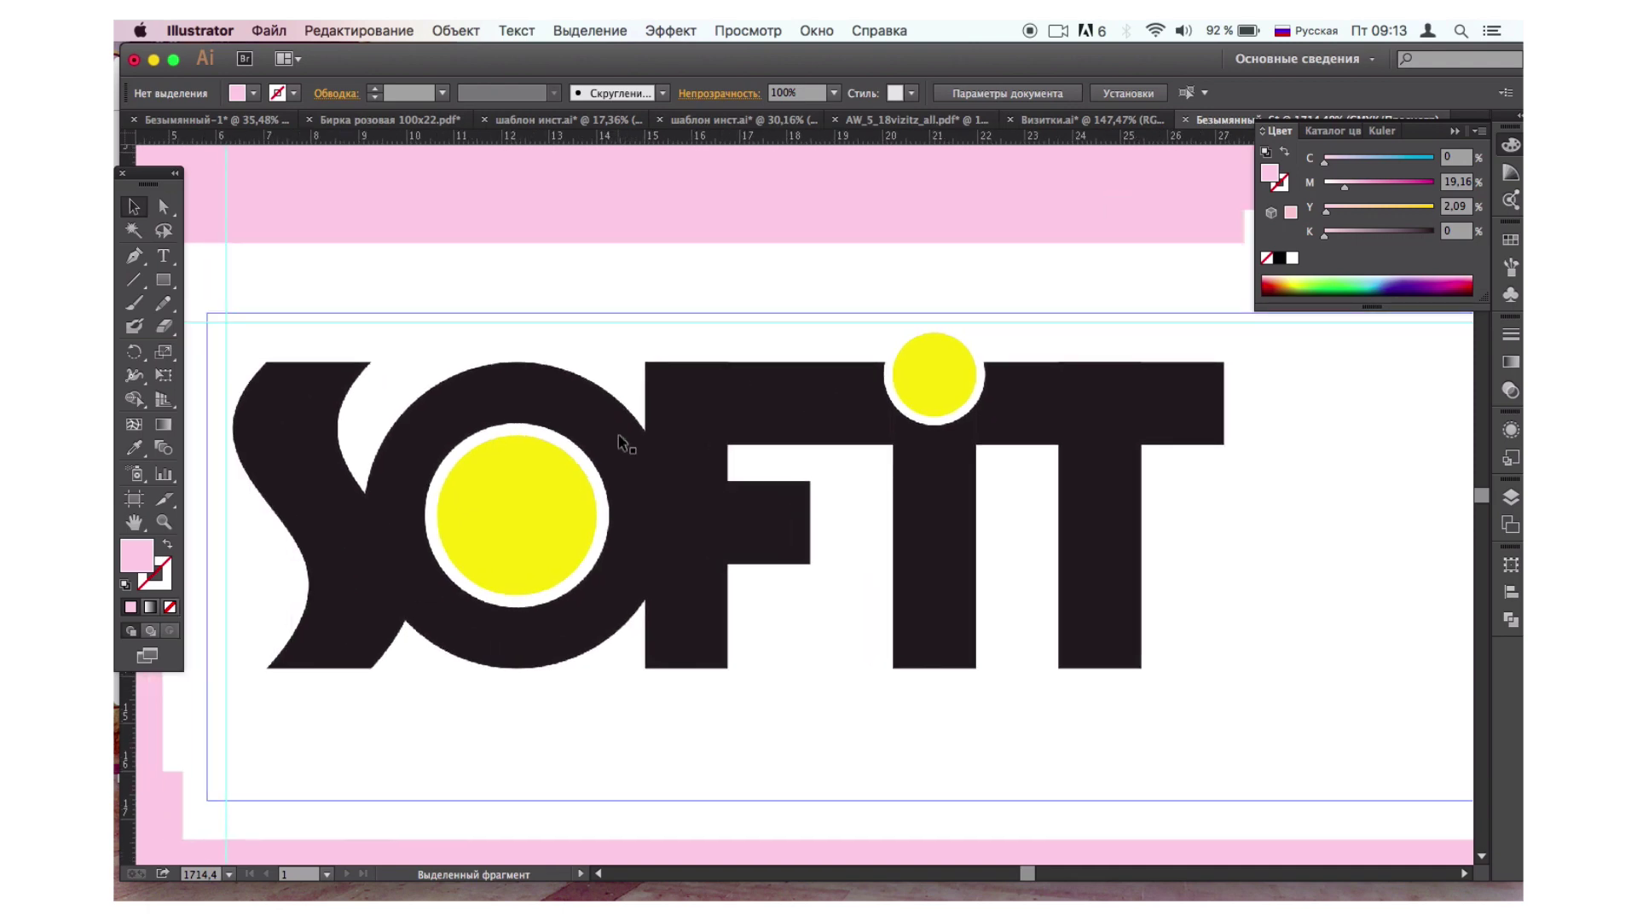
scroll(620, 442, "down", 4)
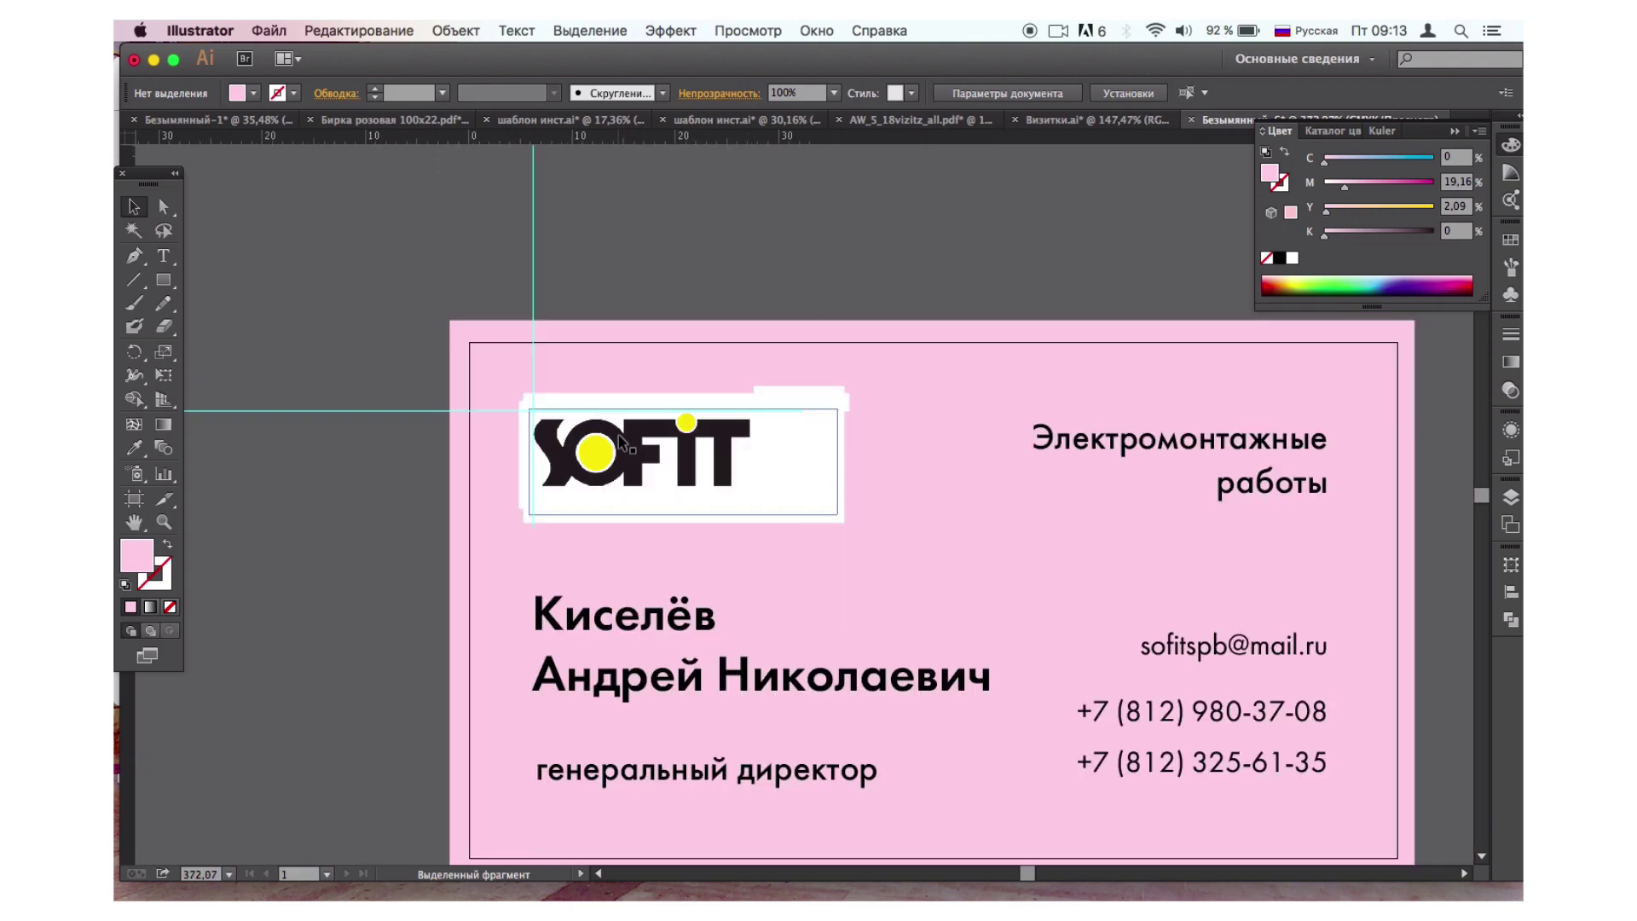
scroll(620, 442, "down", 4)
scroll(620, 442, "down", 1)
scroll(620, 442, "right", 2)
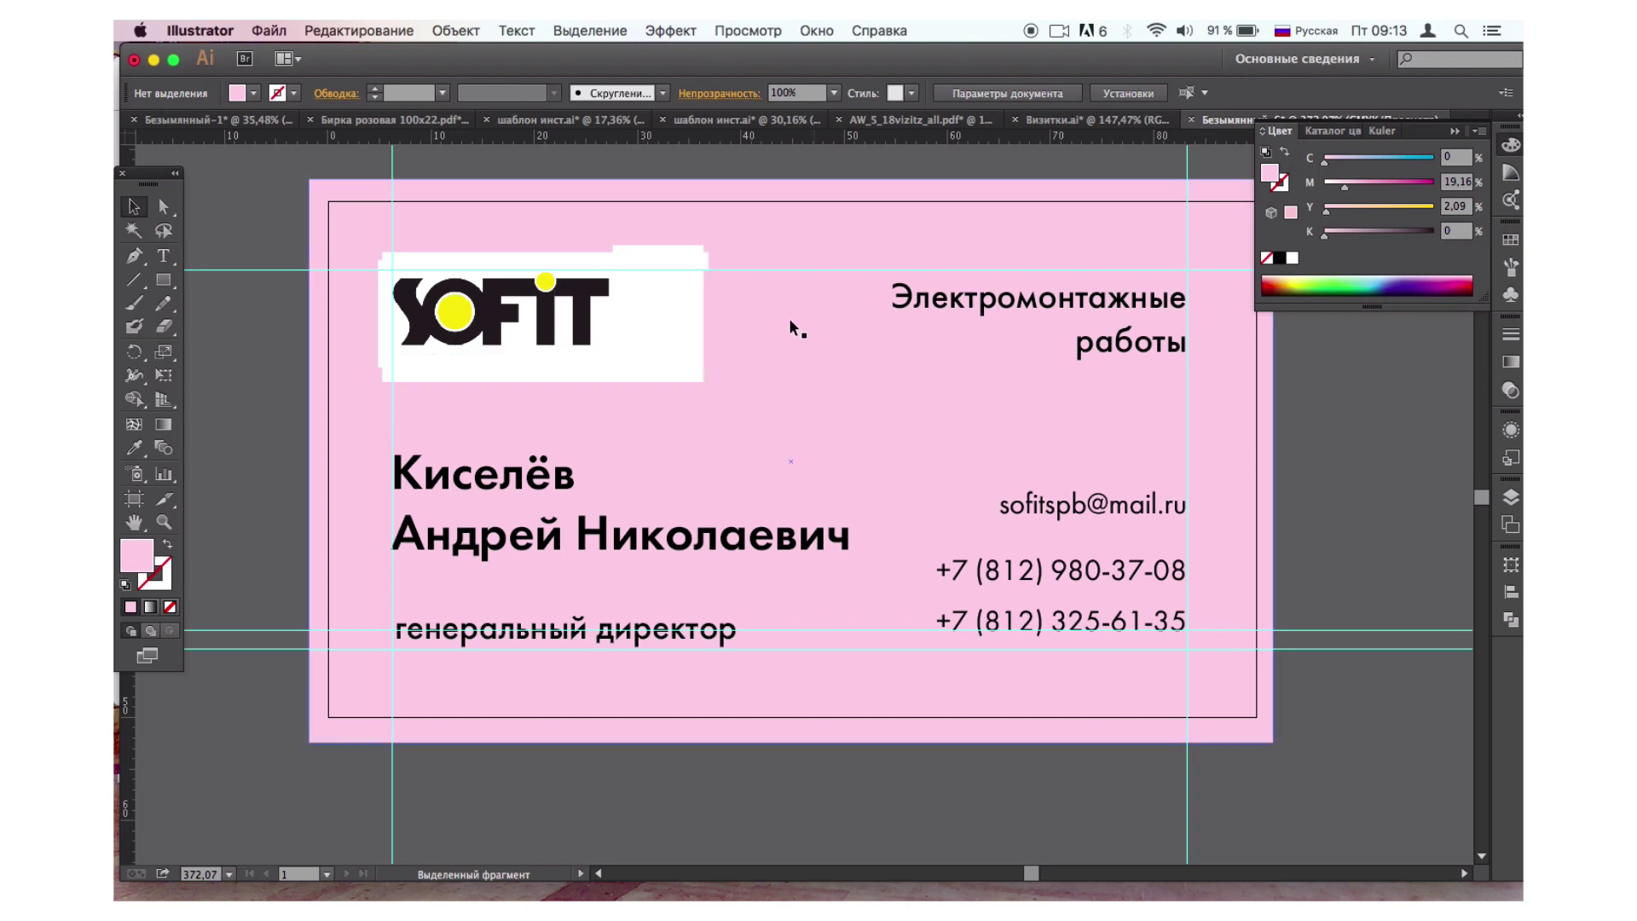
Delete the pink background rectangle, leaving the card on white.
left_click(810, 431)
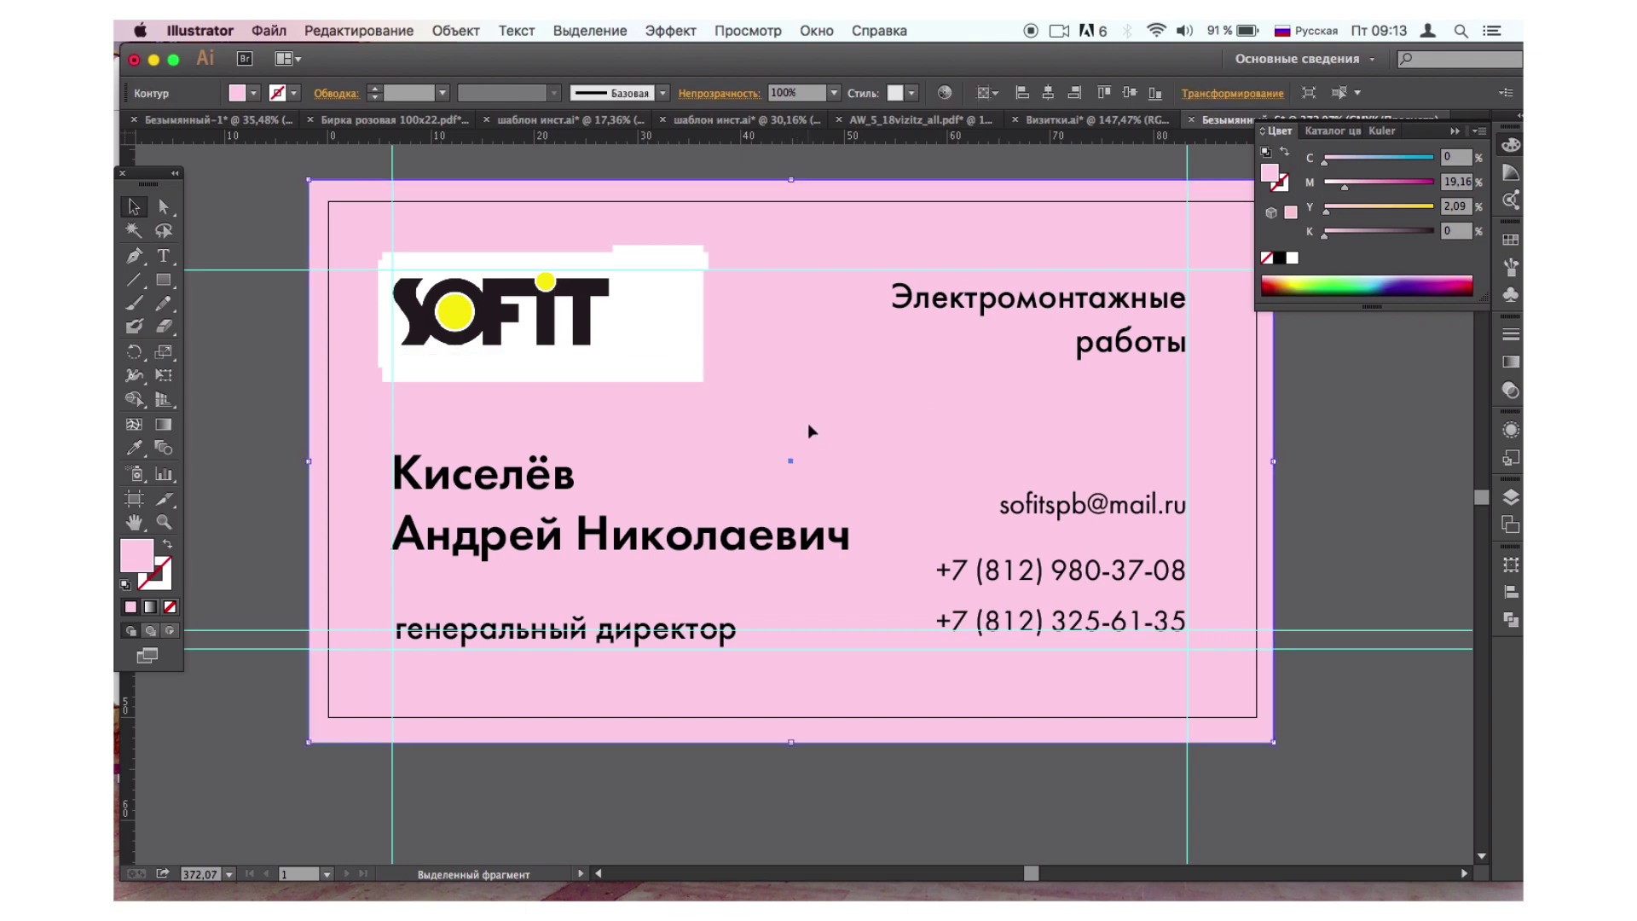
key("Delete")
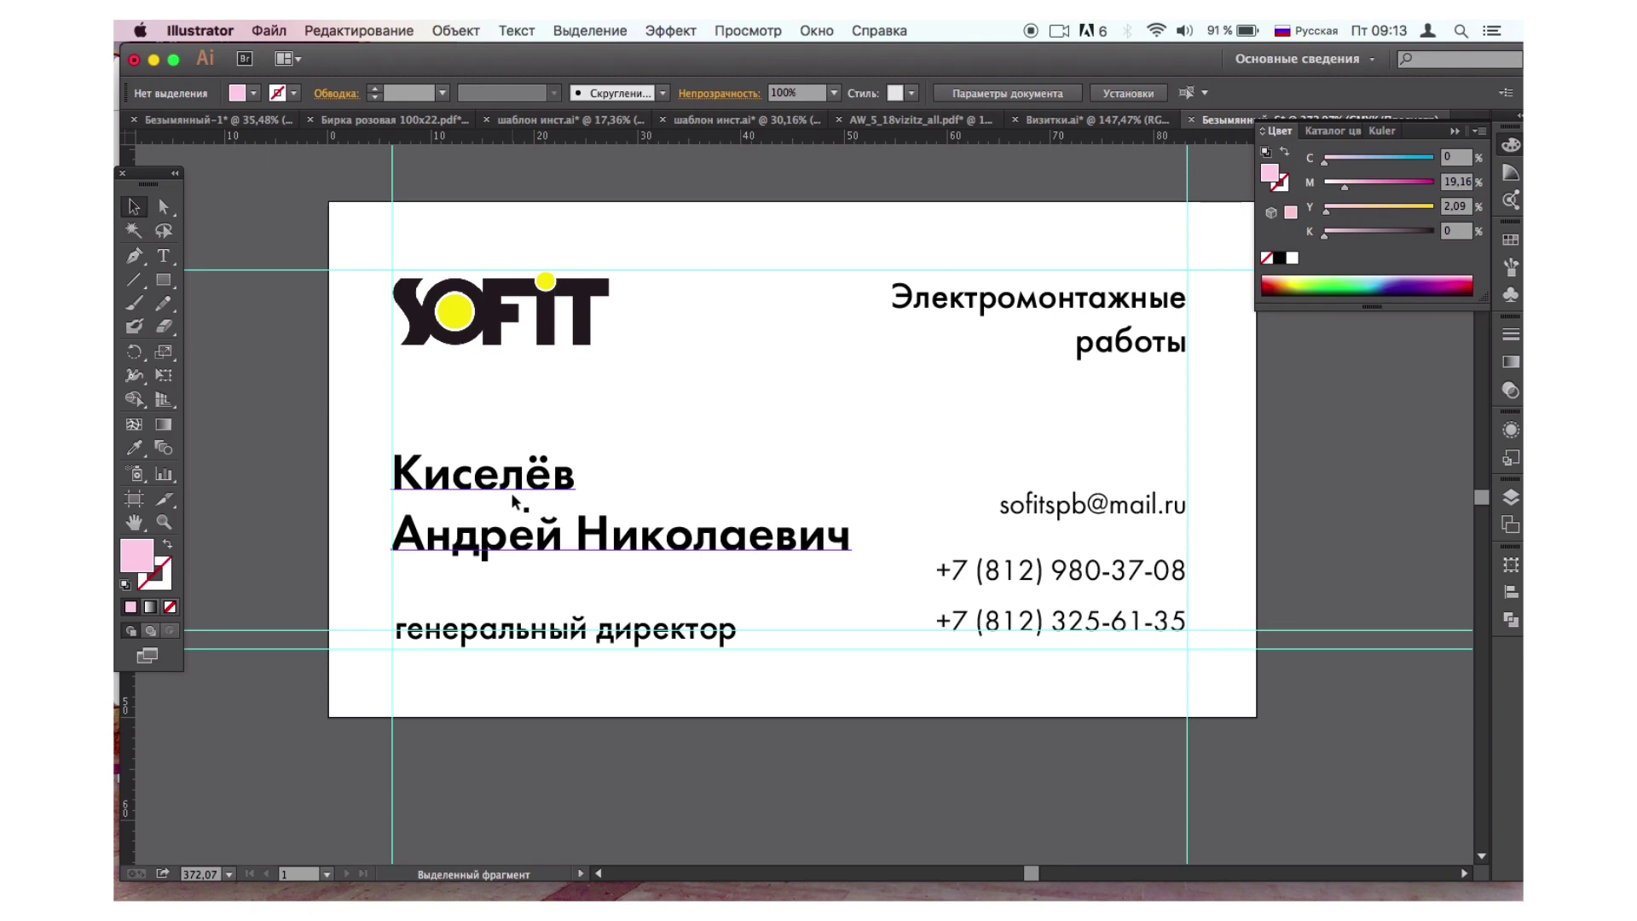
left_click(499, 327)
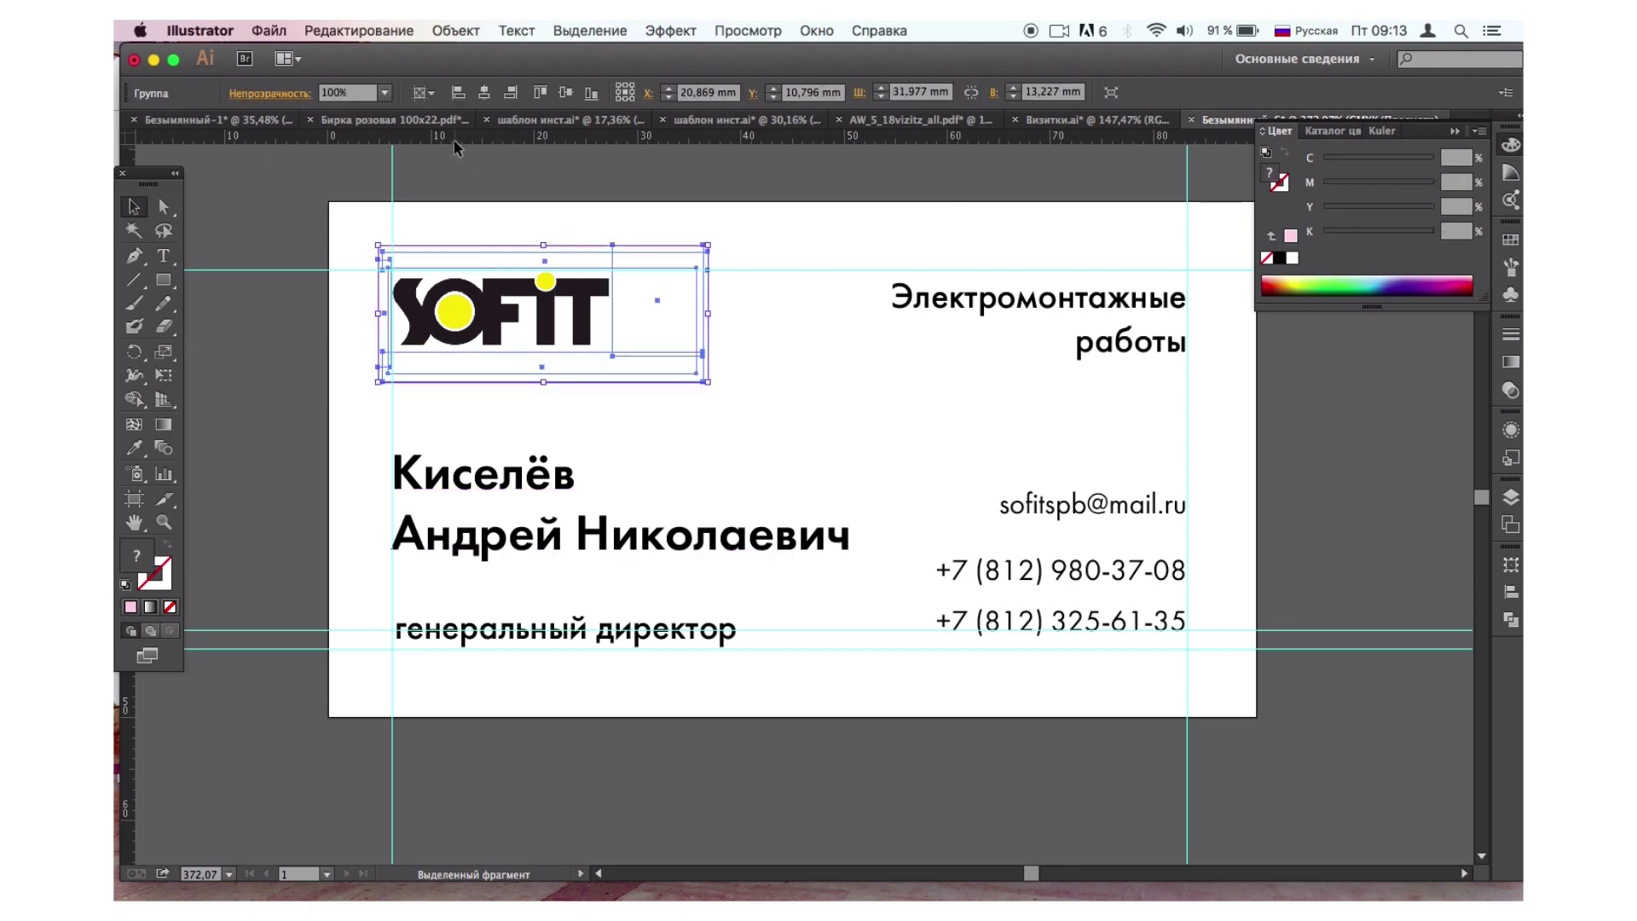
left_click(494, 162)
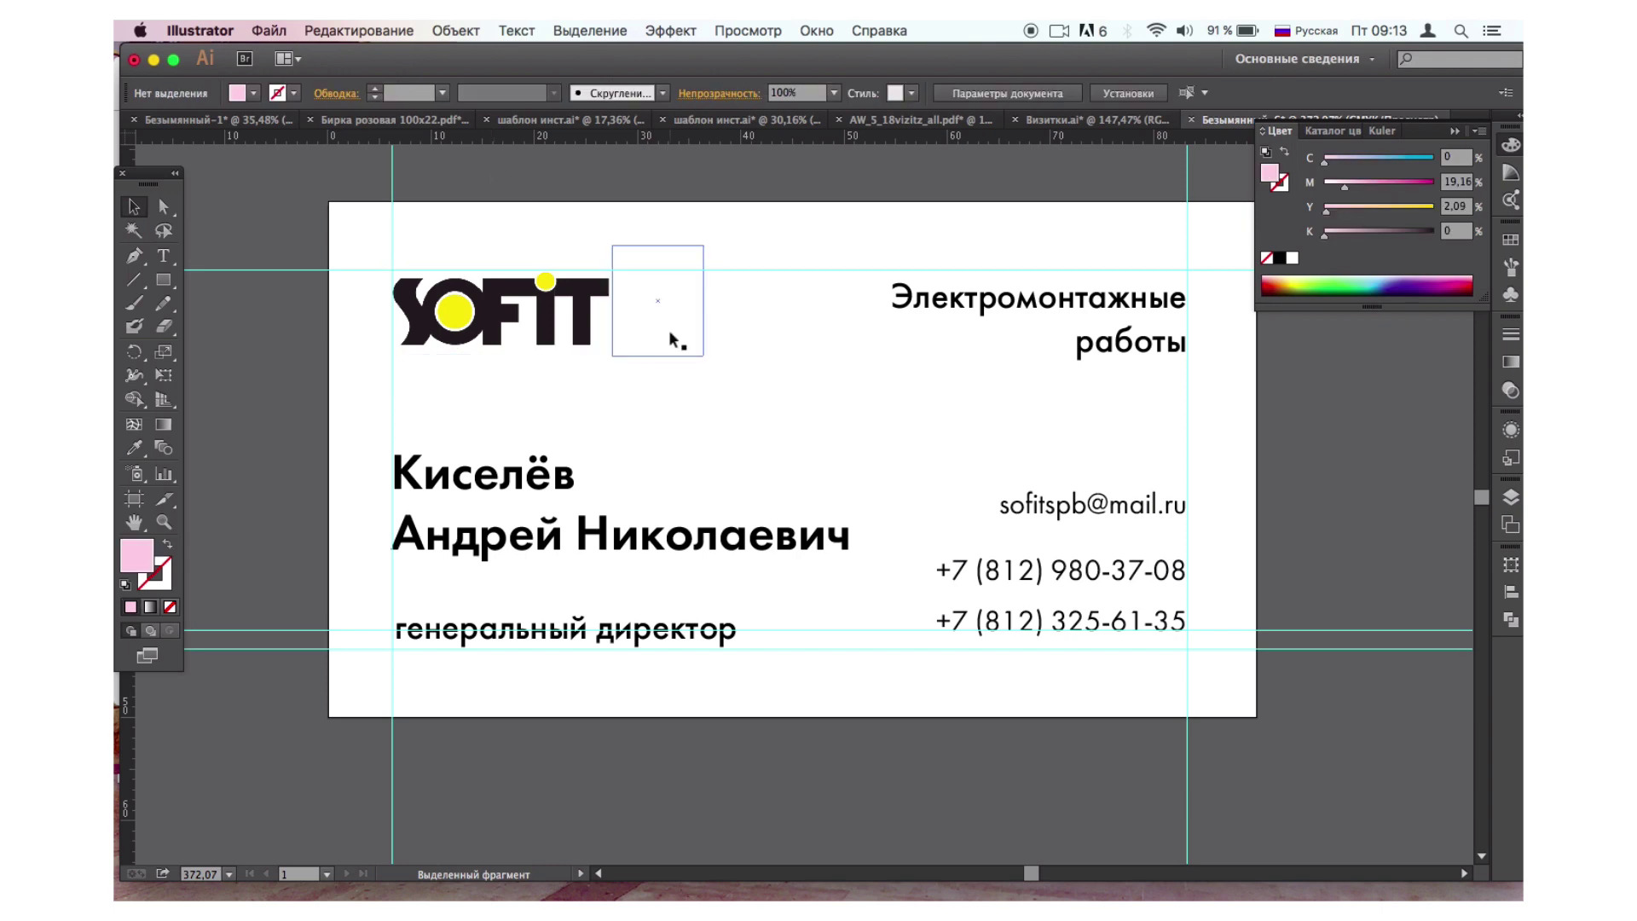
Expand the Электромонтажные работы heading into outlines with Object > Expand.
left_click(962, 300)
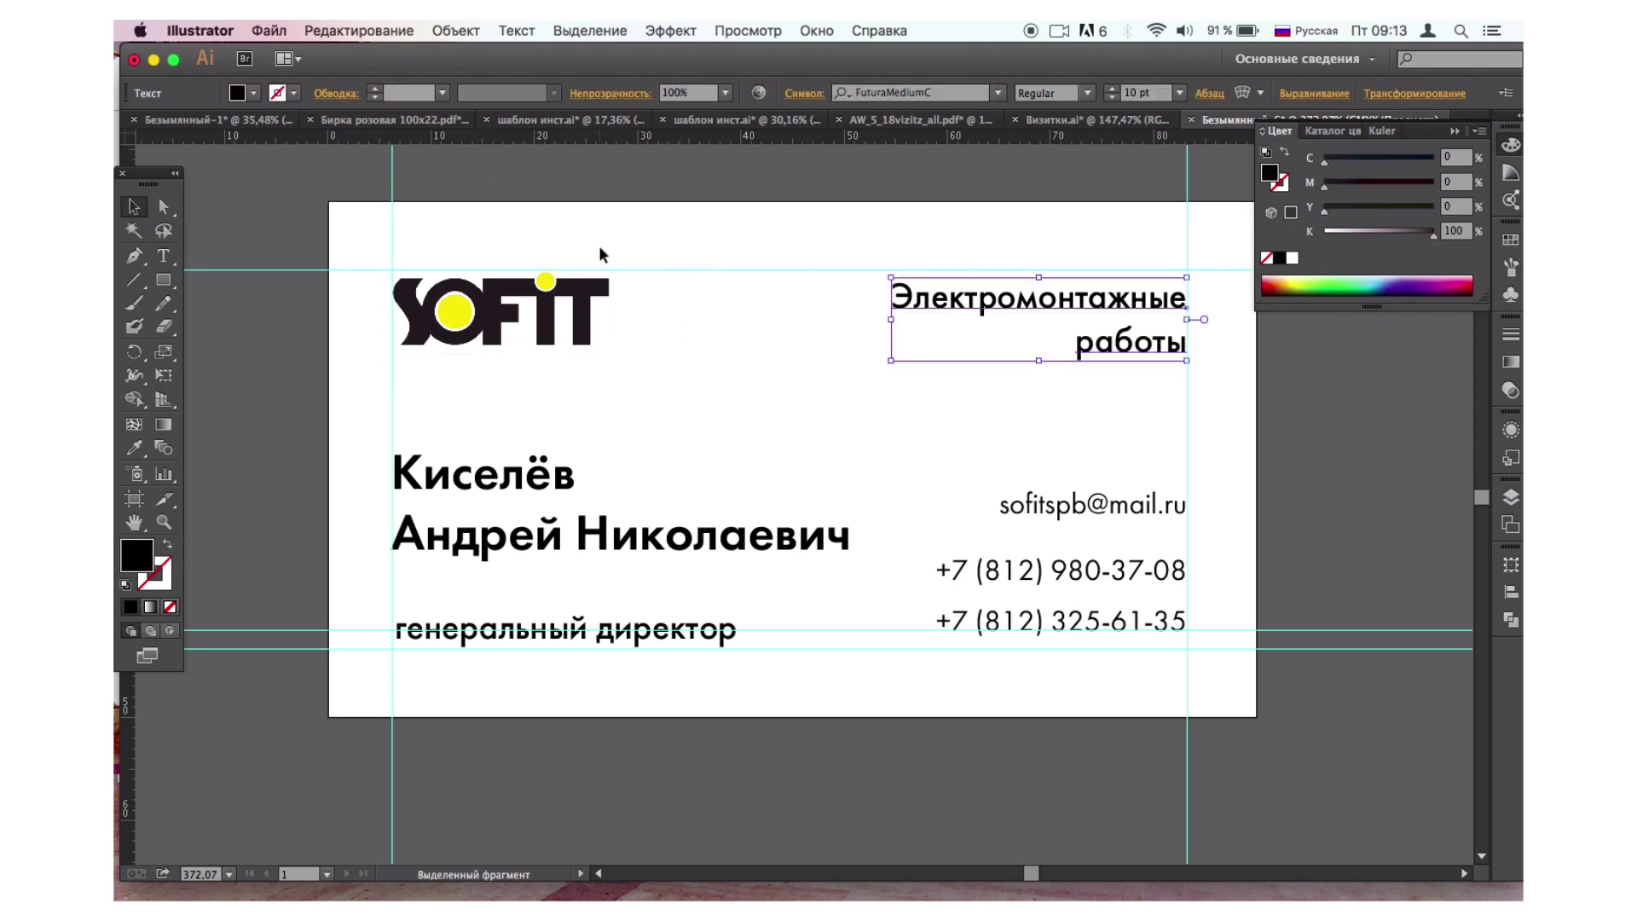
left_click(461, 31)
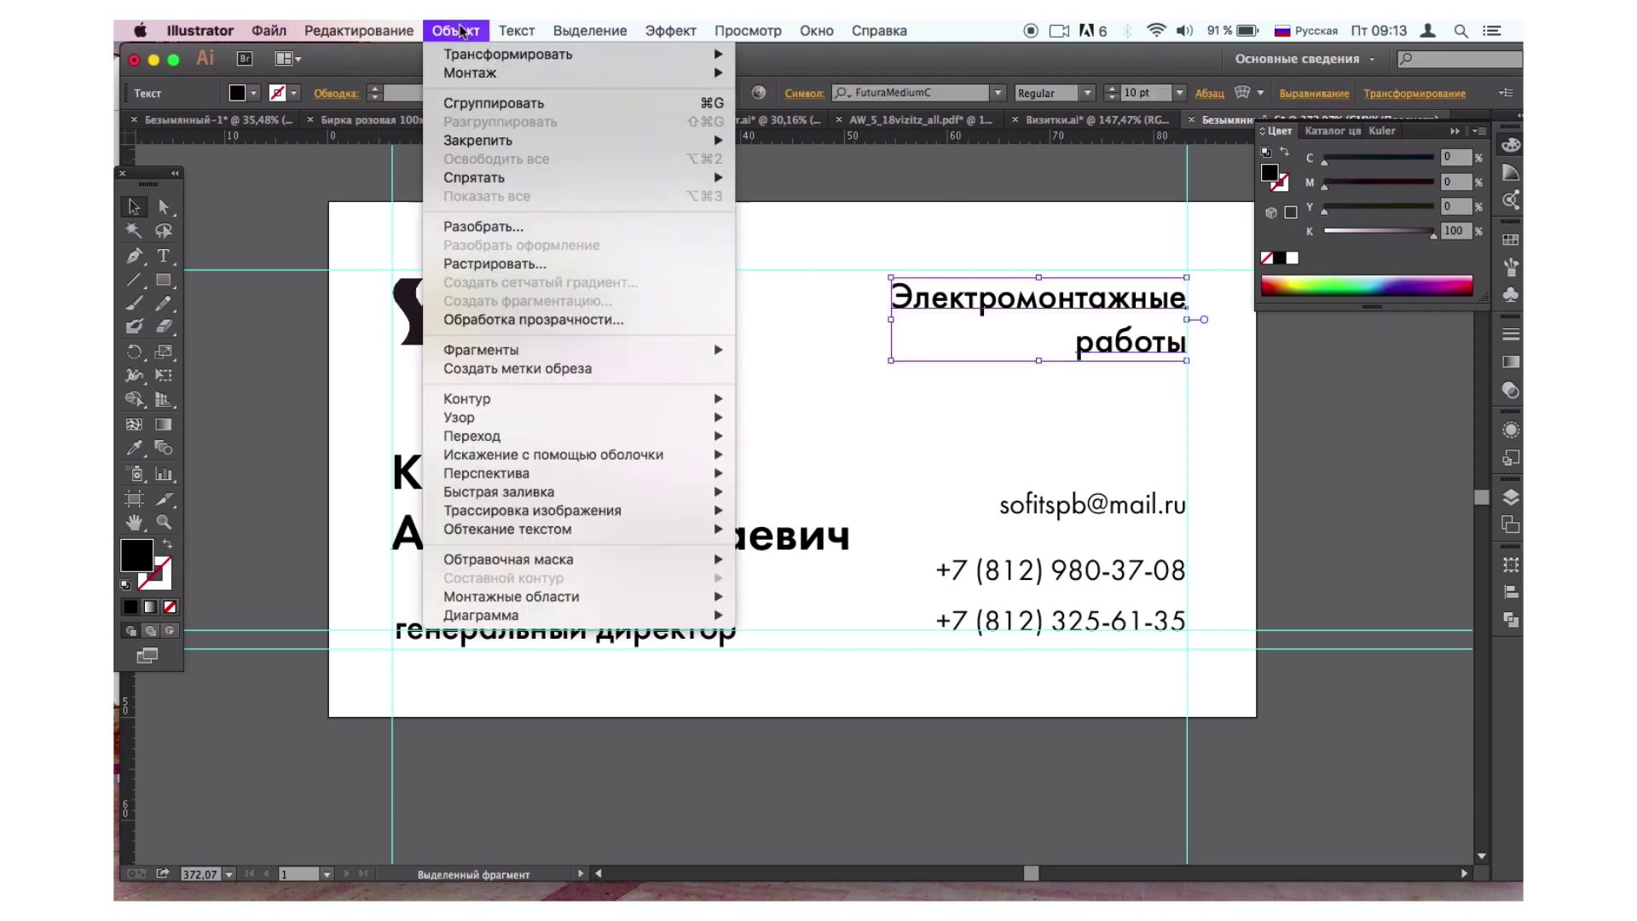
left_click(471, 228)
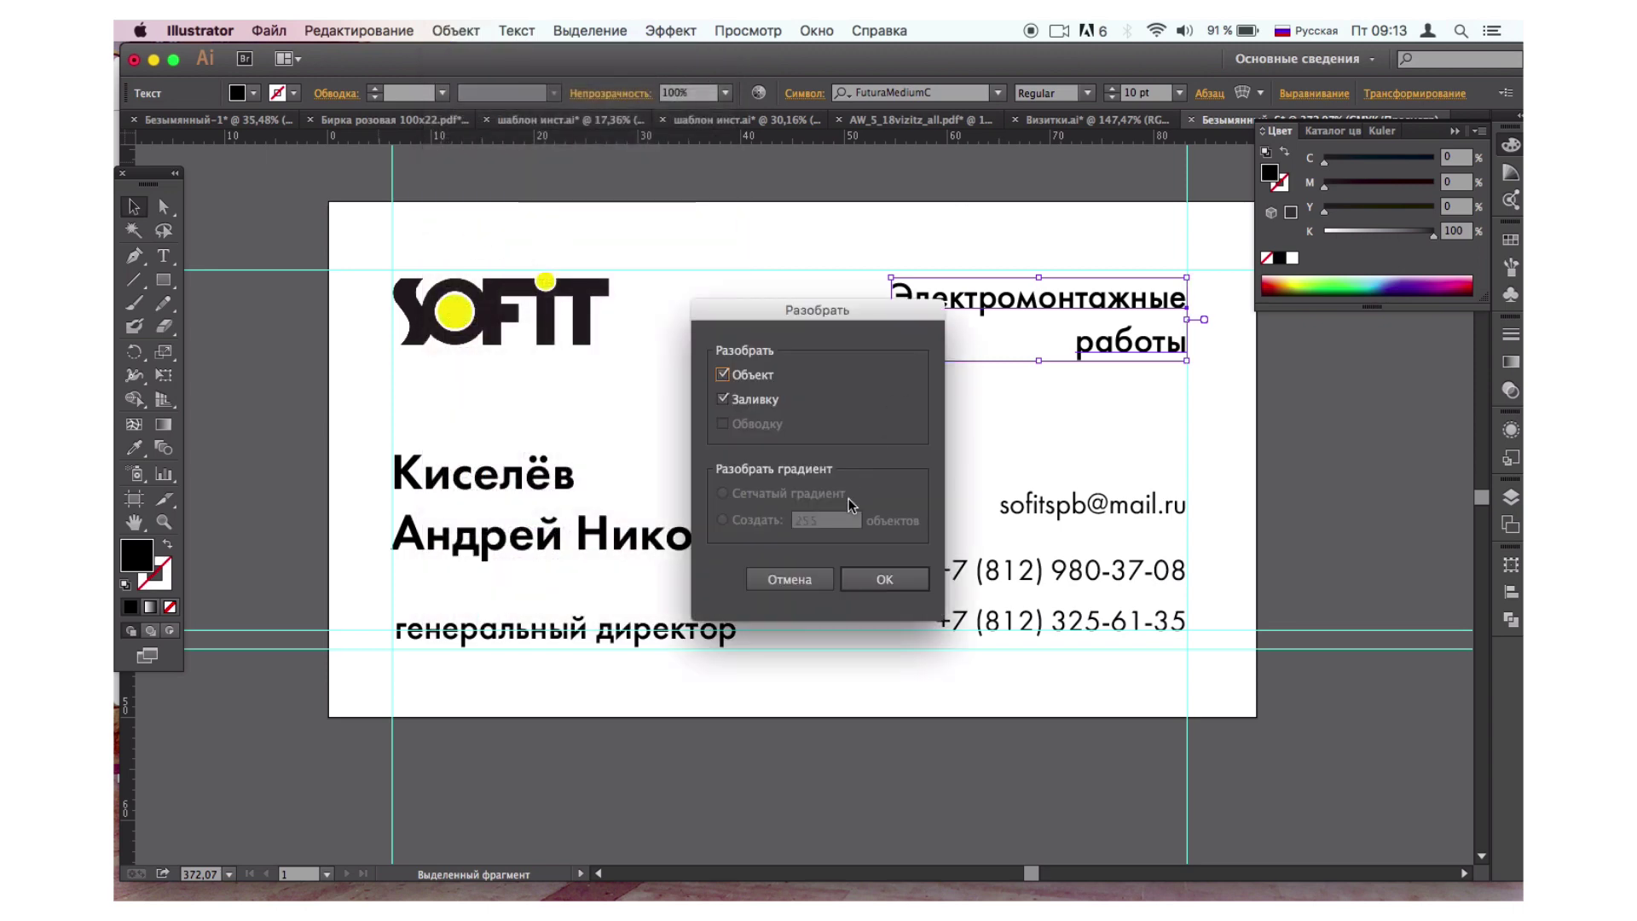
left_click(871, 586)
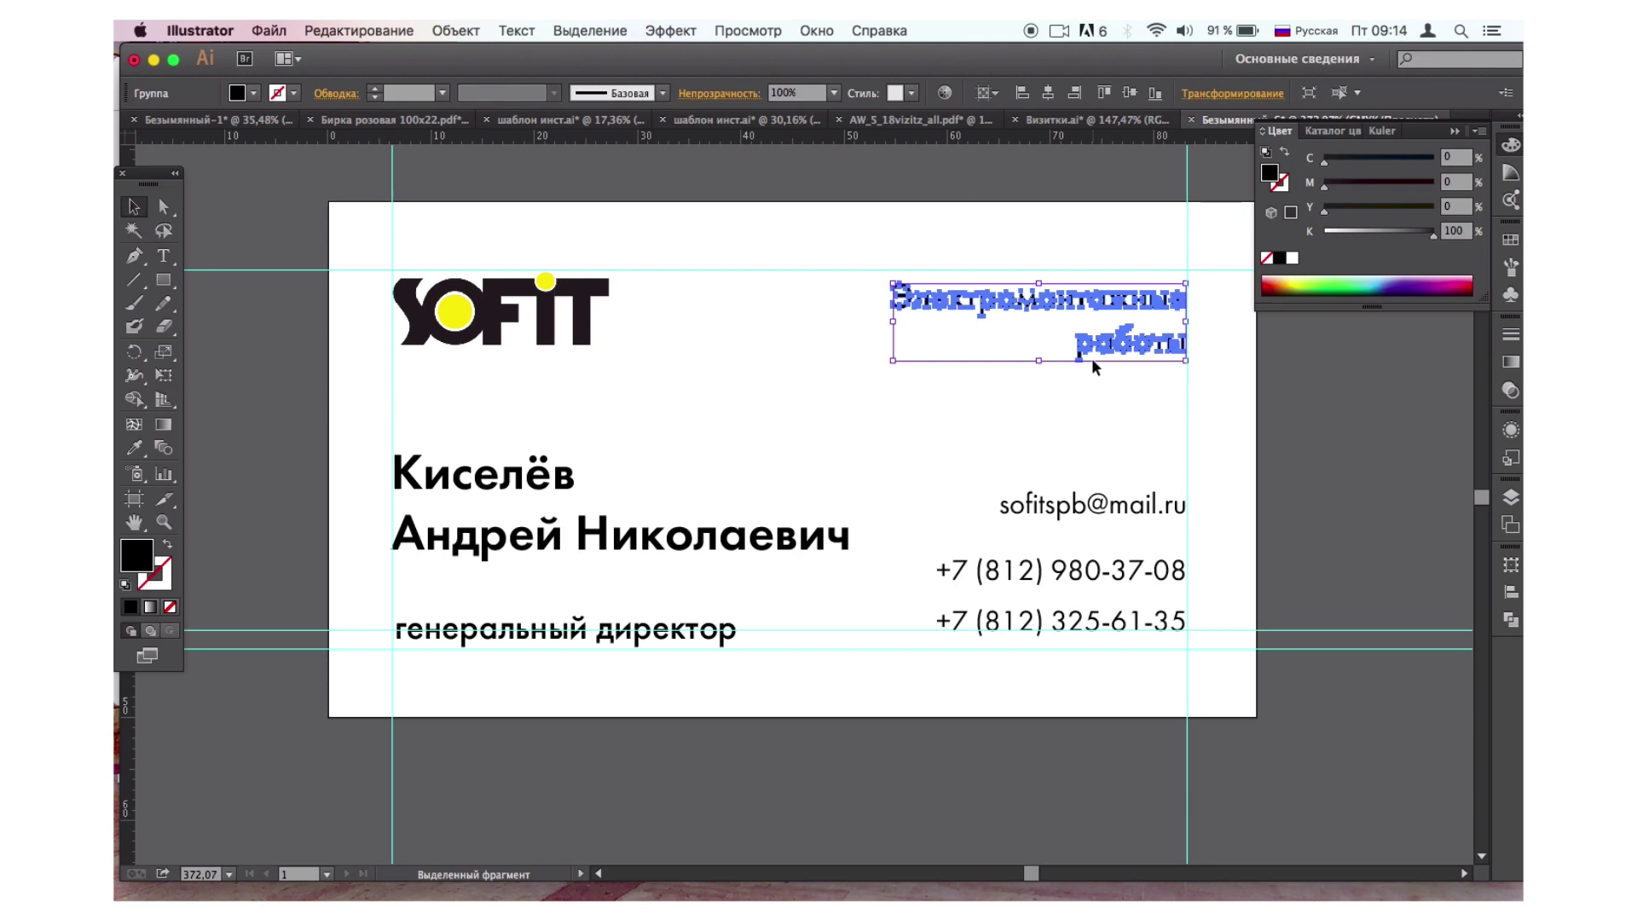
left_click(1327, 524)
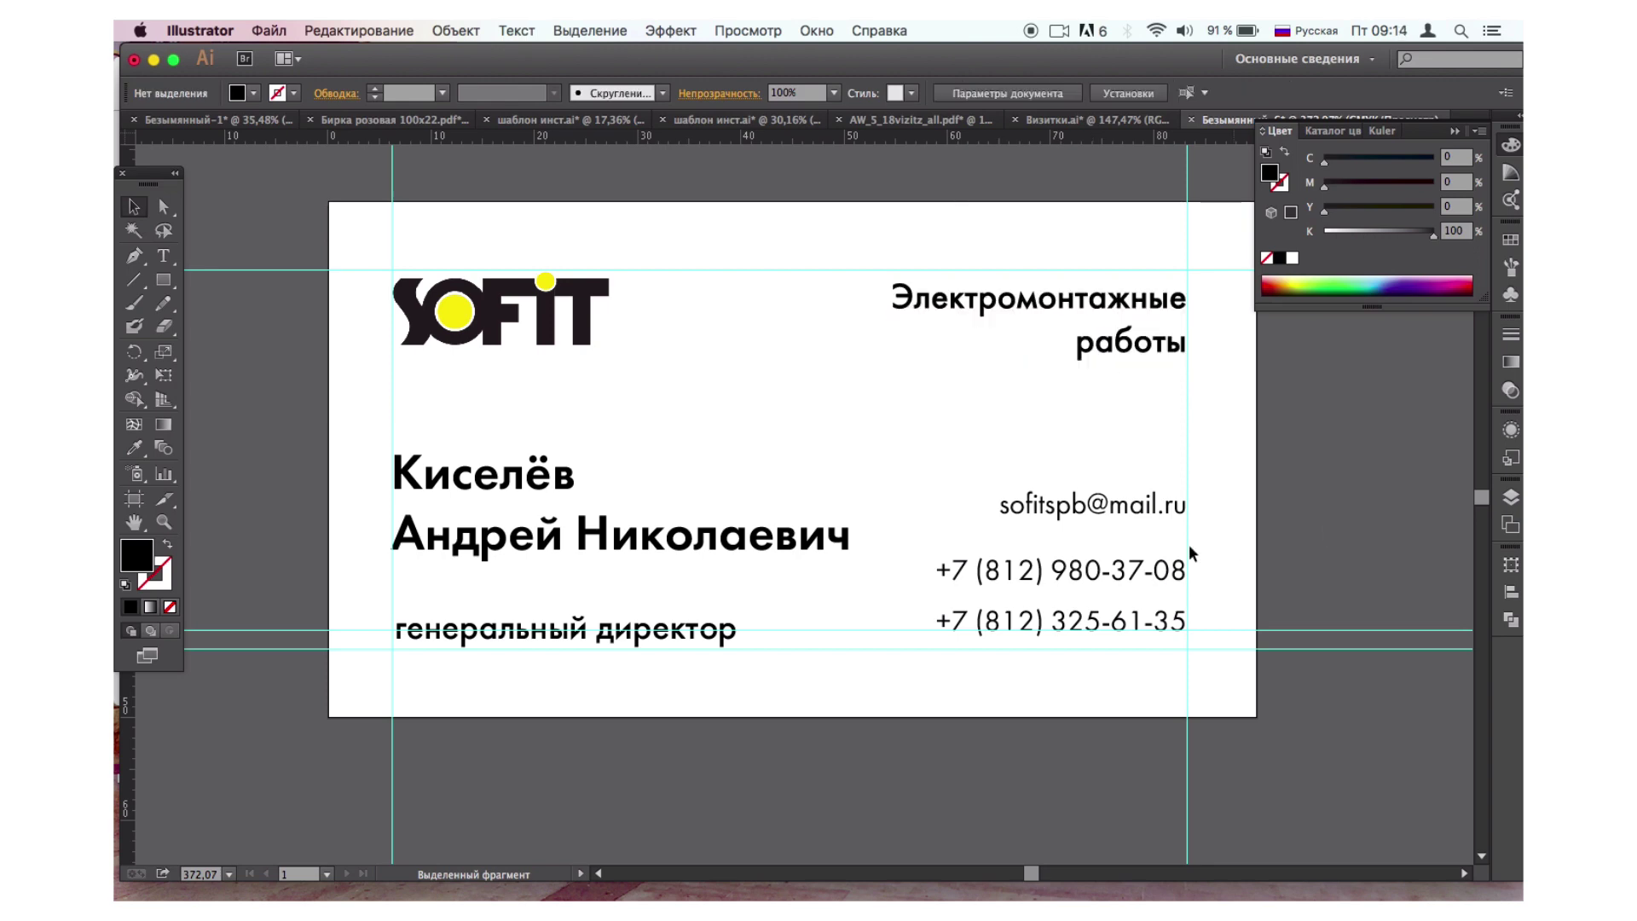
Expand the e-mail and both phone lines into outlines.
left_click(1109, 522)
left_click(1072, 587, "shift")
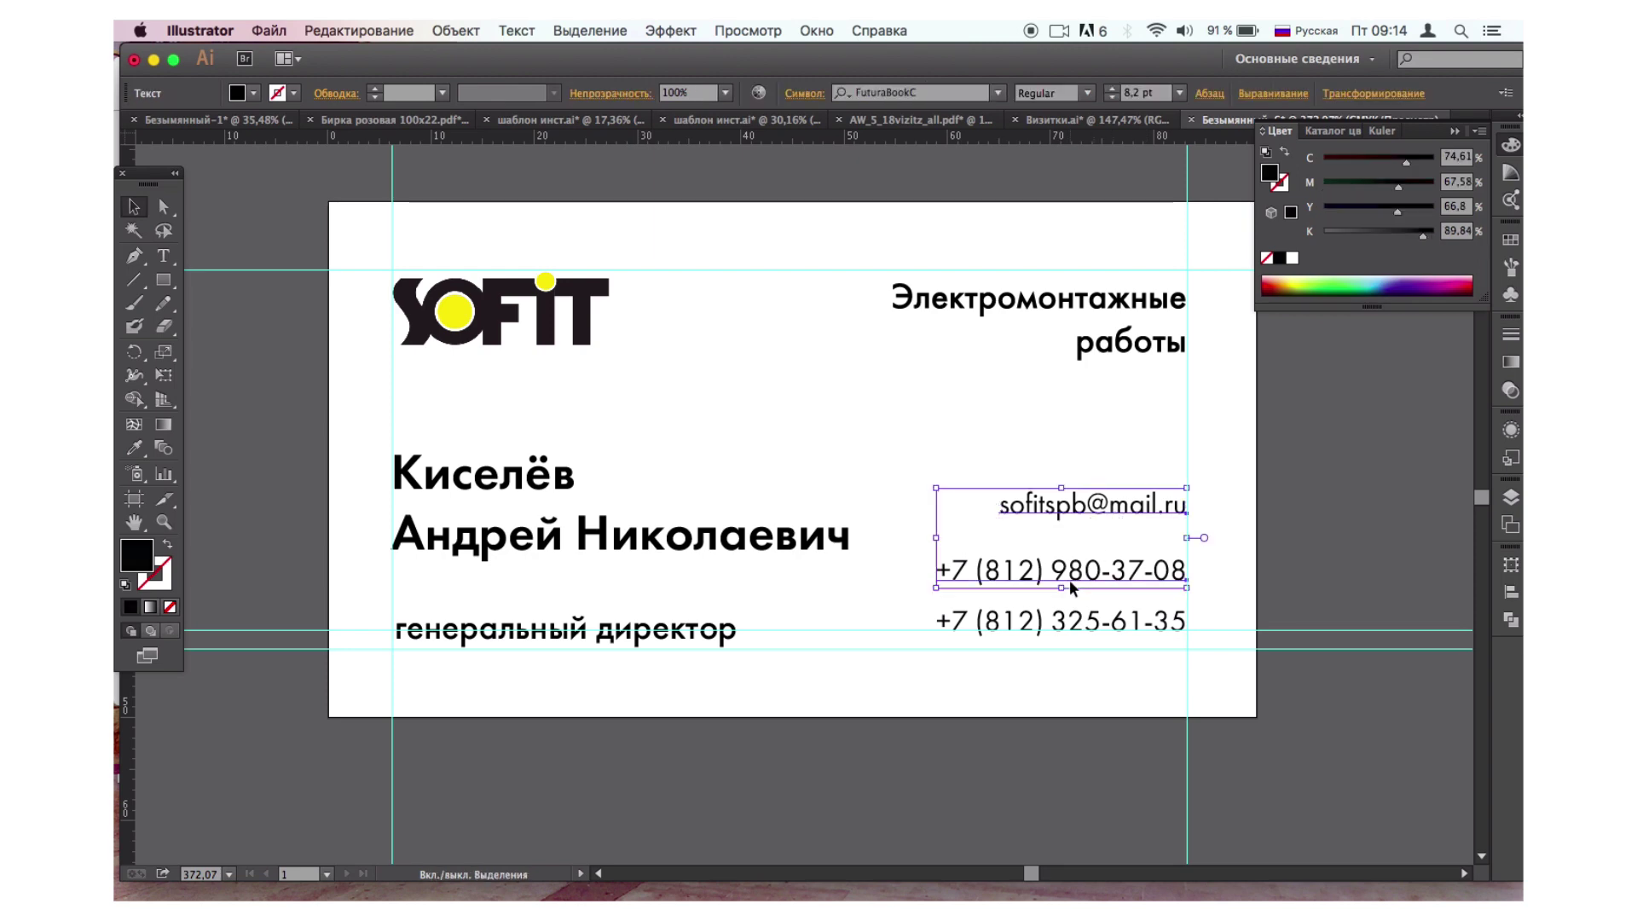
left_click(1061, 627, "shift")
left_click(443, 32)
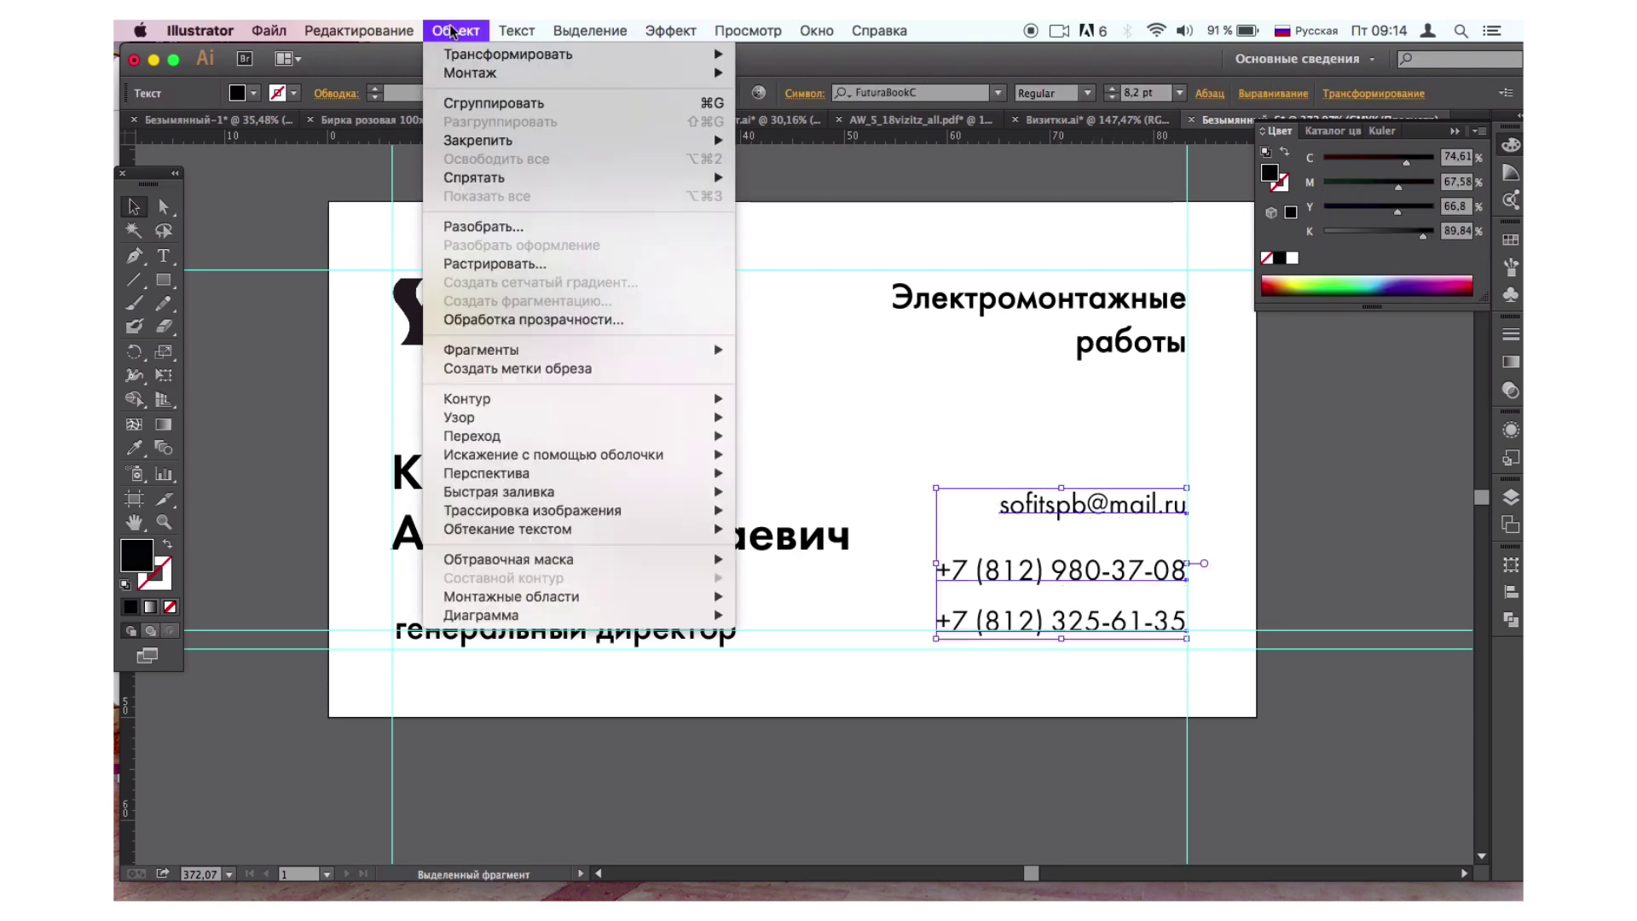
left_click(468, 242)
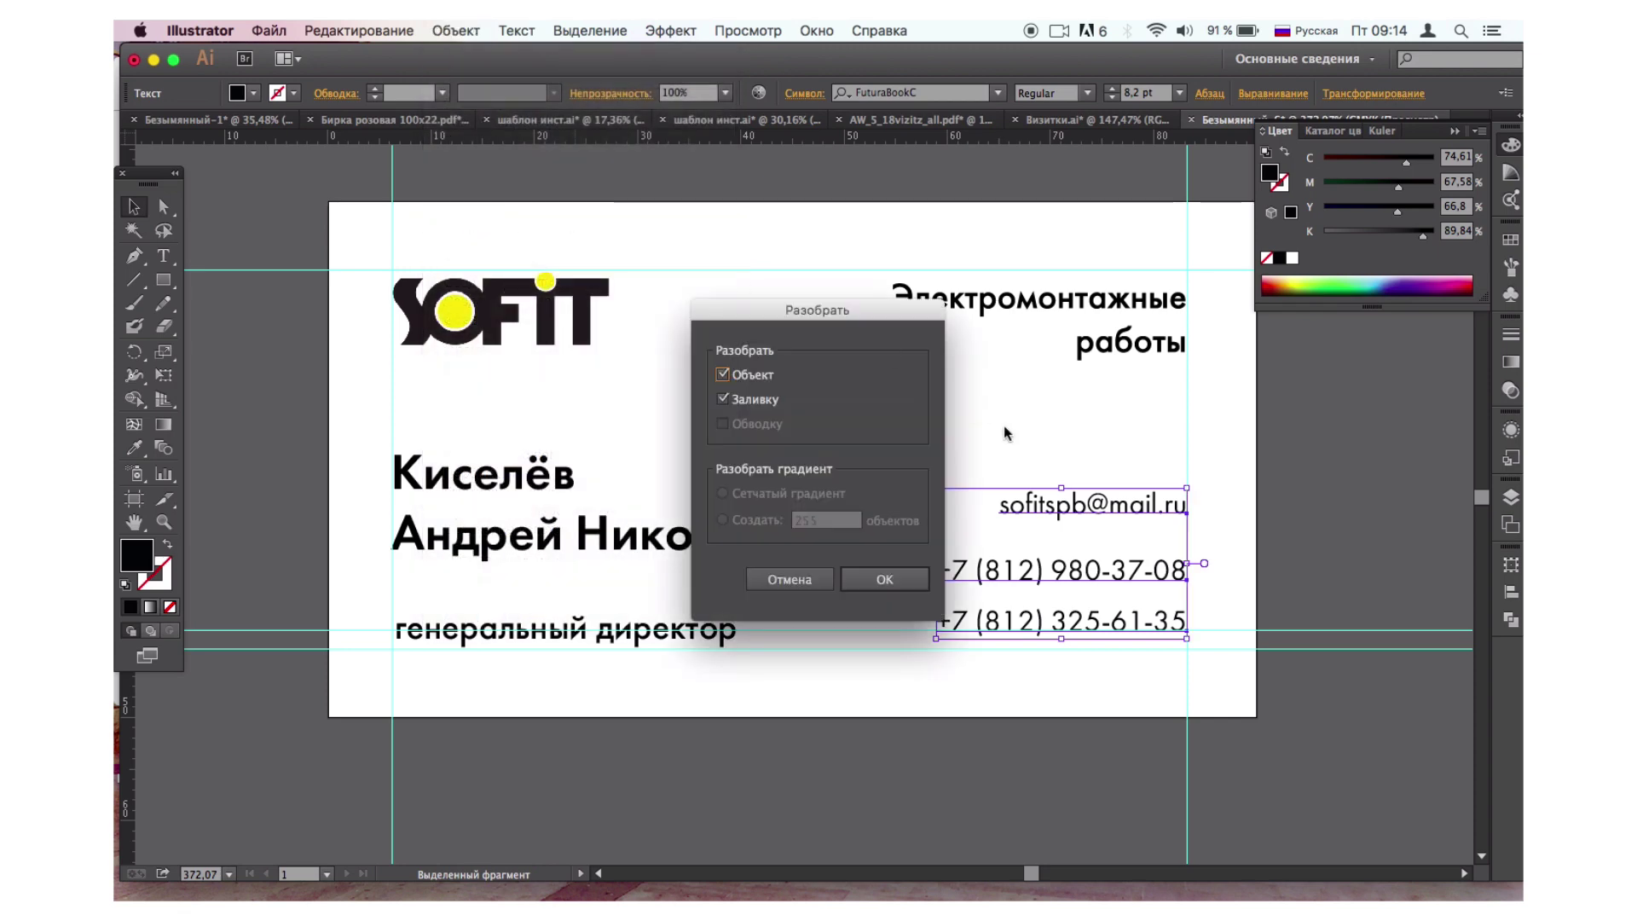
left_click(893, 584)
key("super+z")
Expand the person's name and the генеральный директор job title into outlines.
left_click(592, 543)
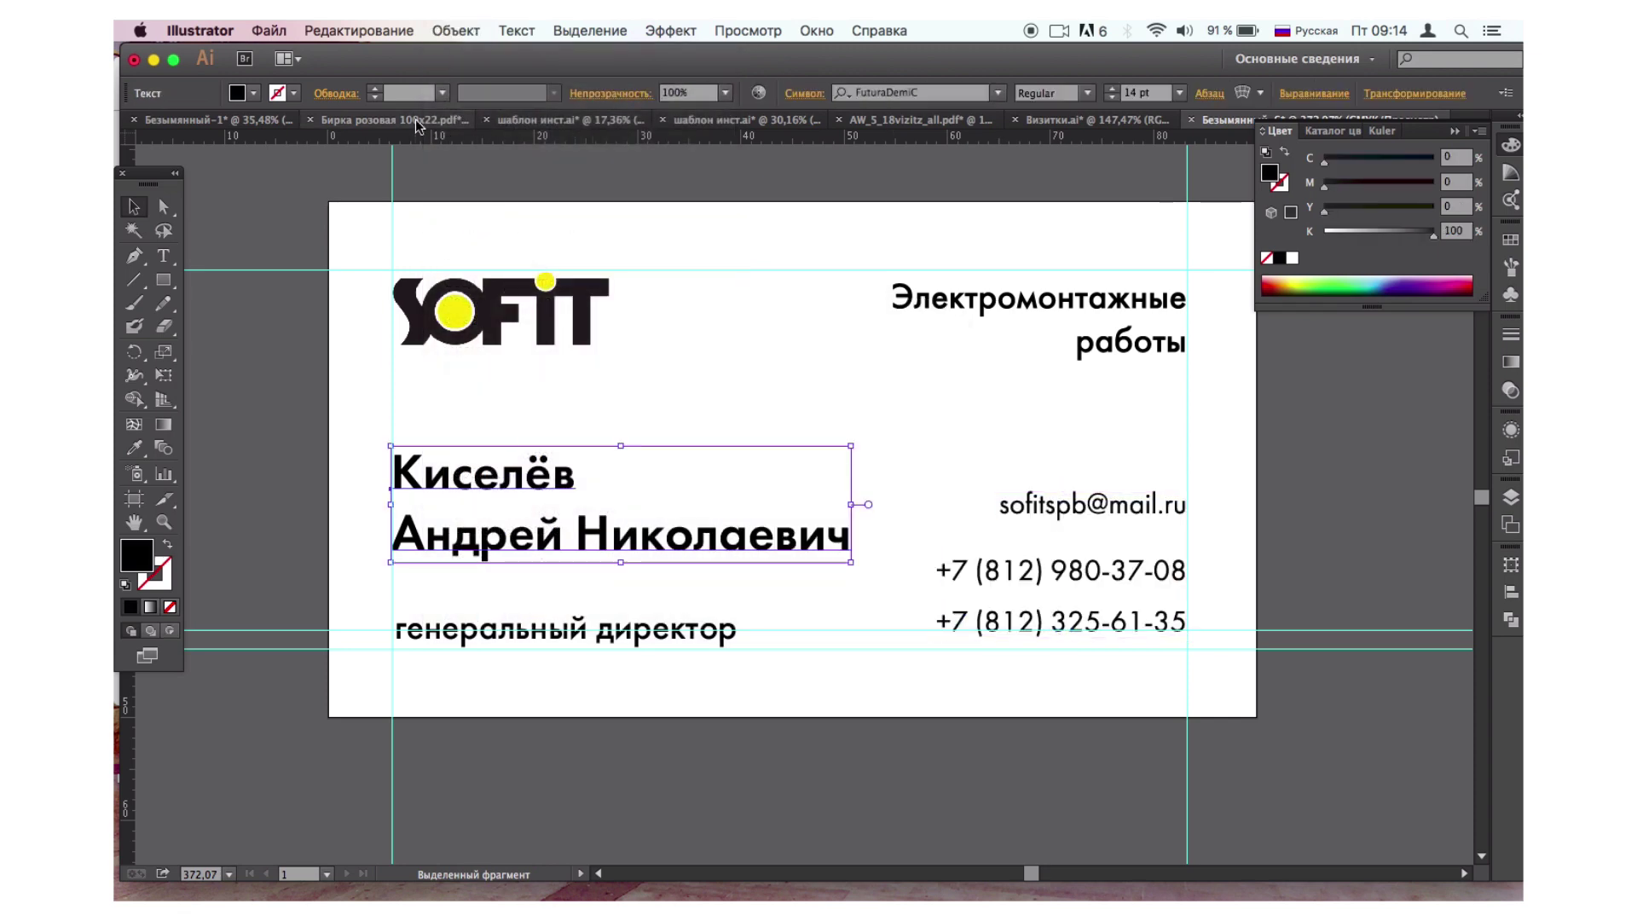
left_click(455, 31)
left_click(474, 227)
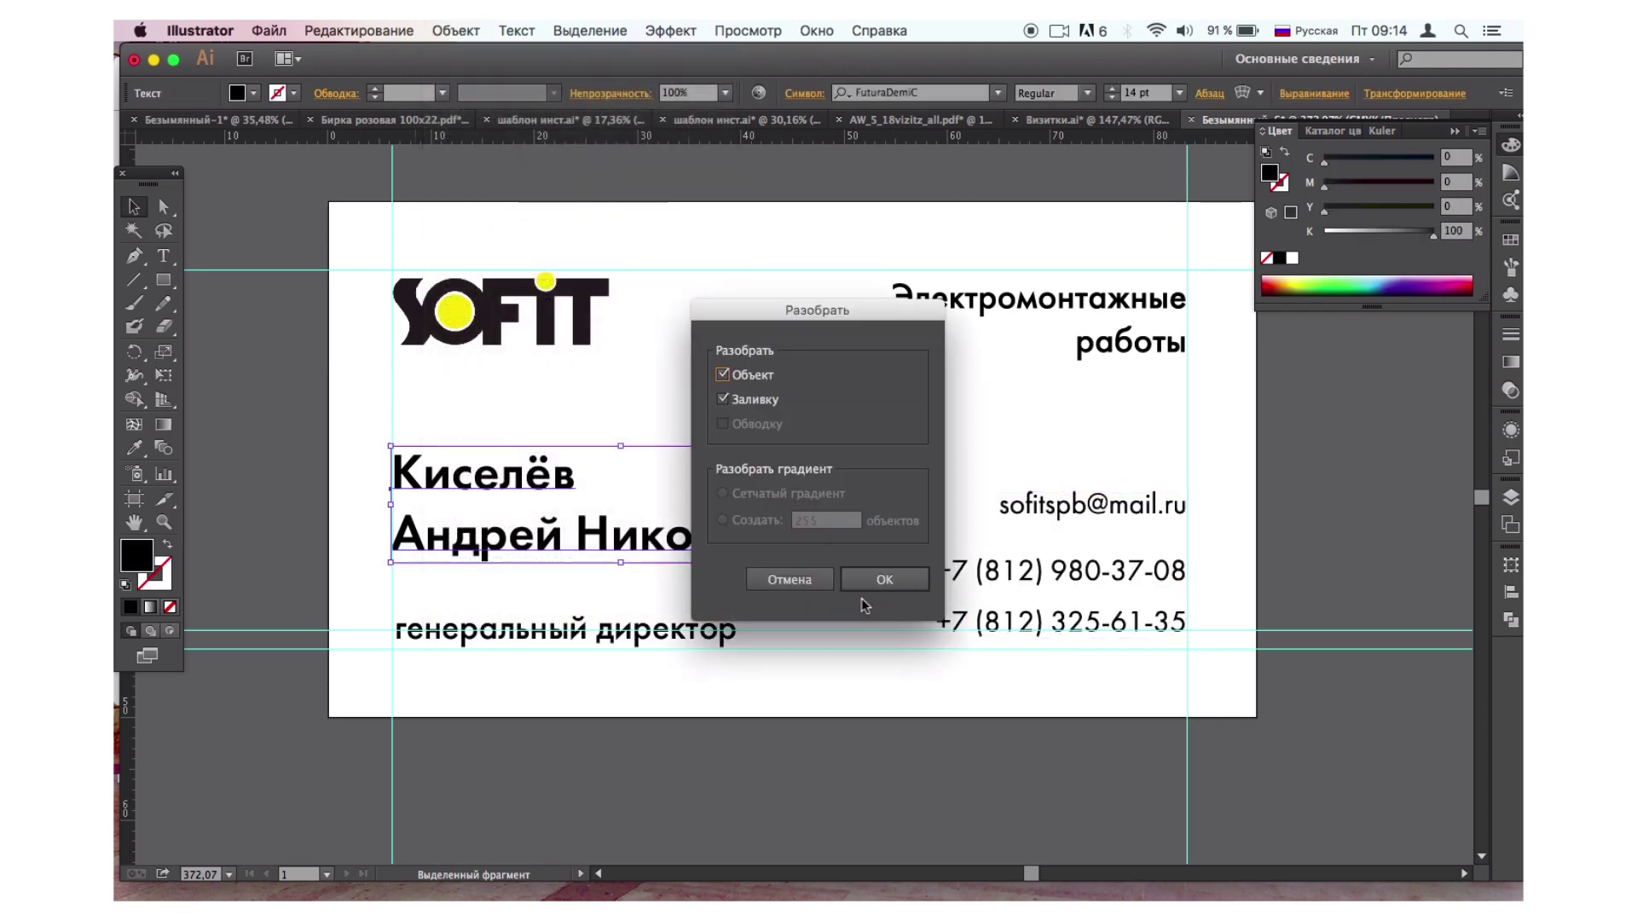
left_click(887, 580)
left_click(565, 636)
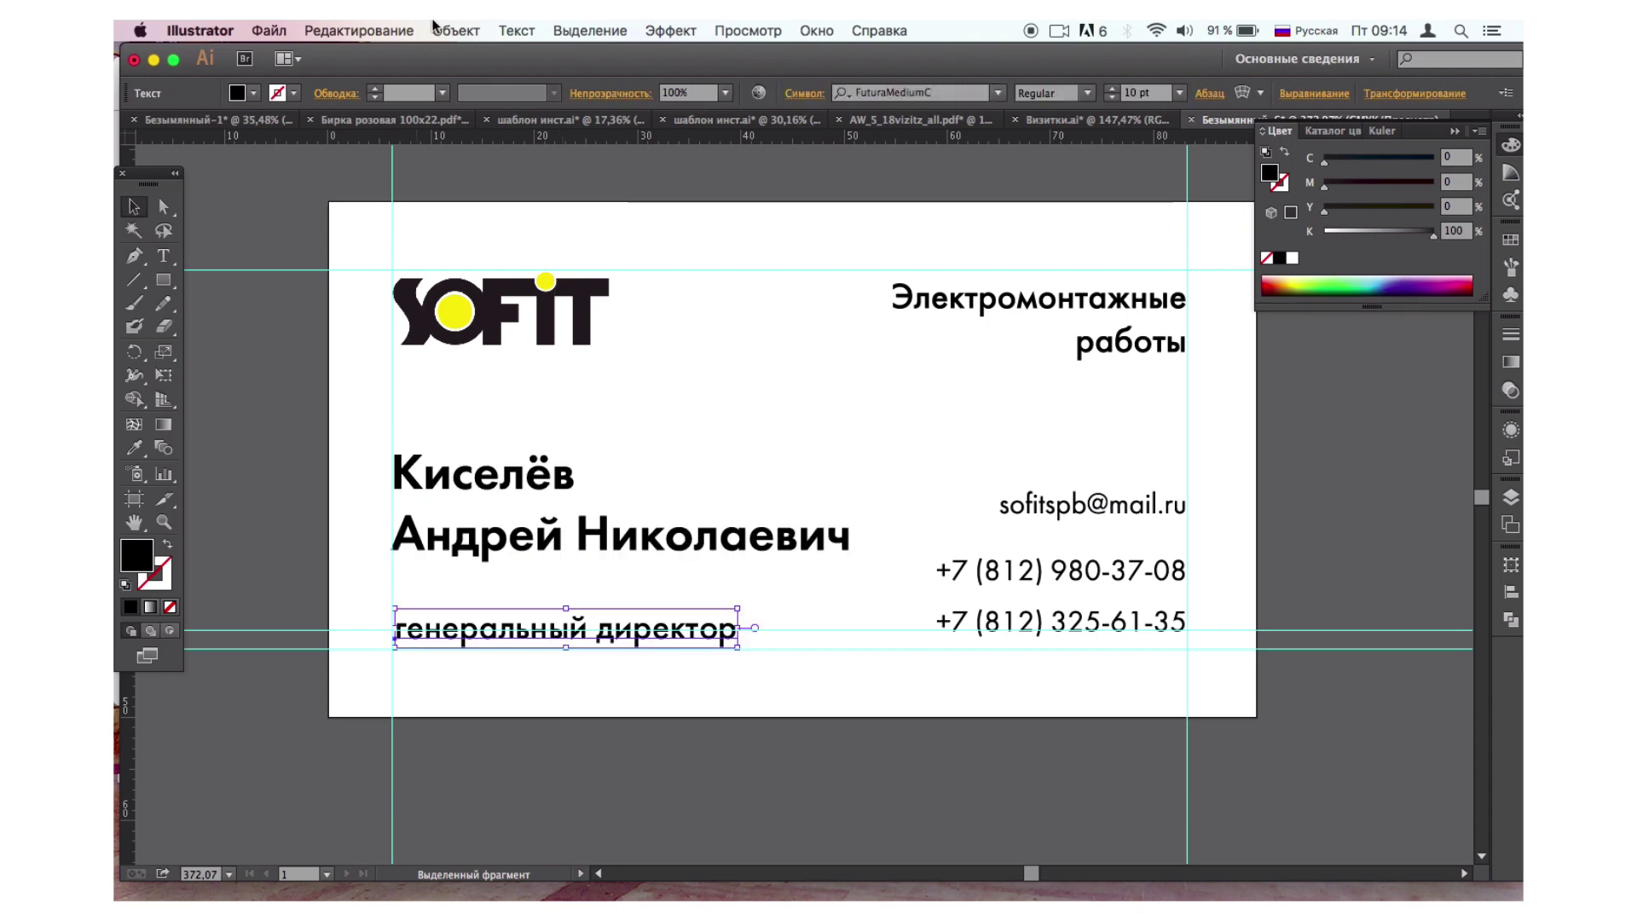
left_click(436, 28)
left_click(483, 227)
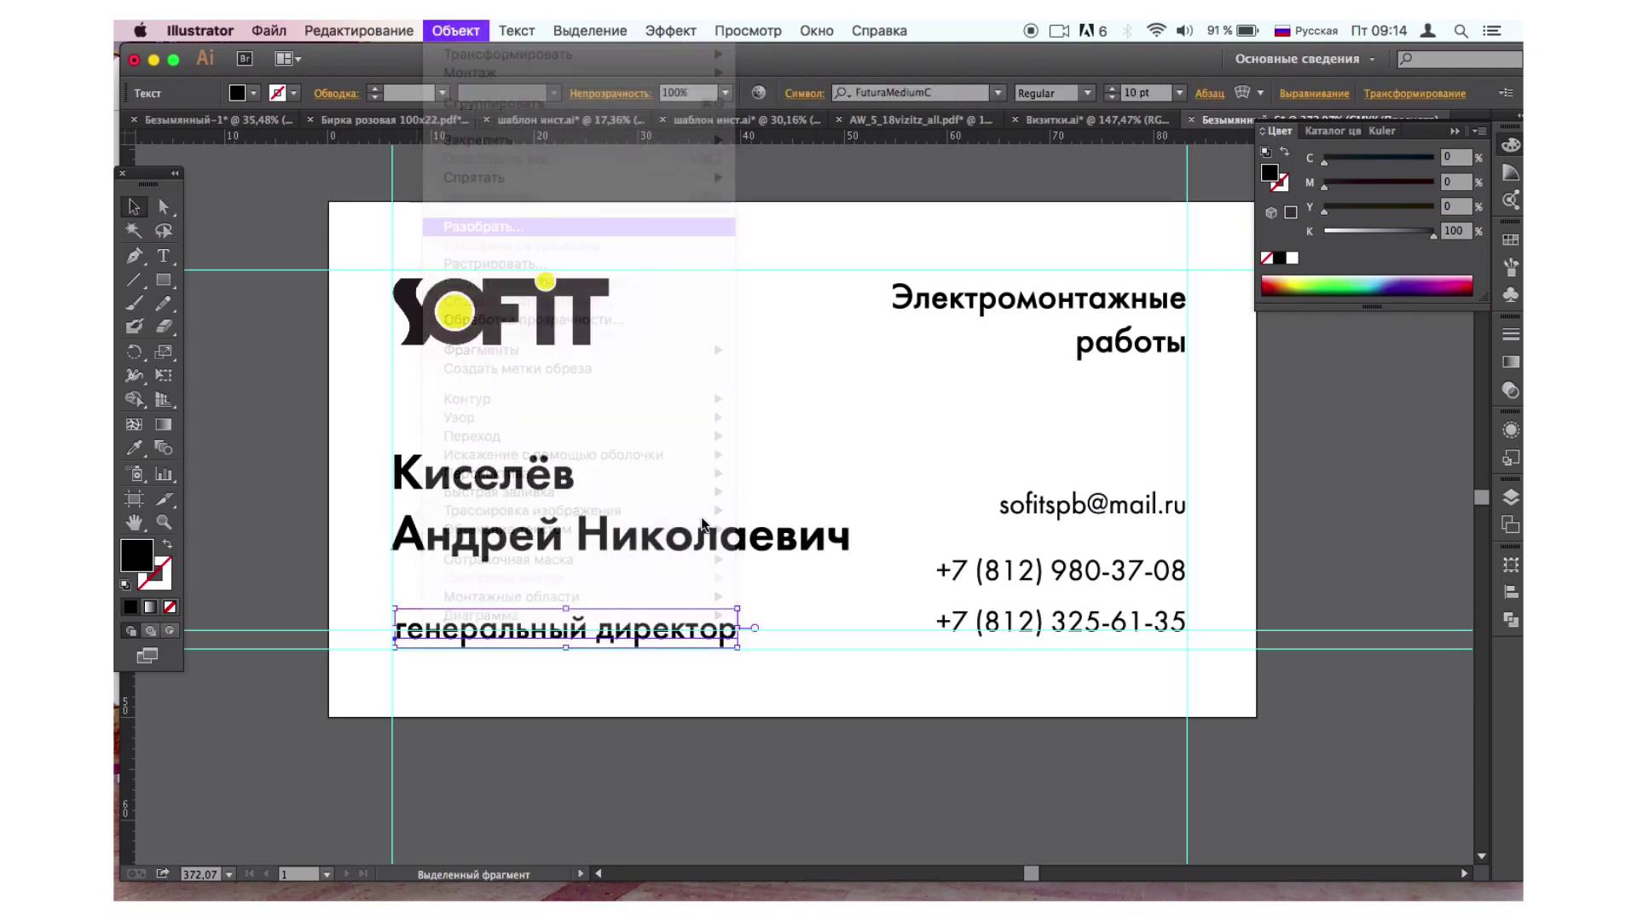
left_click(869, 587)
left_click(715, 821)
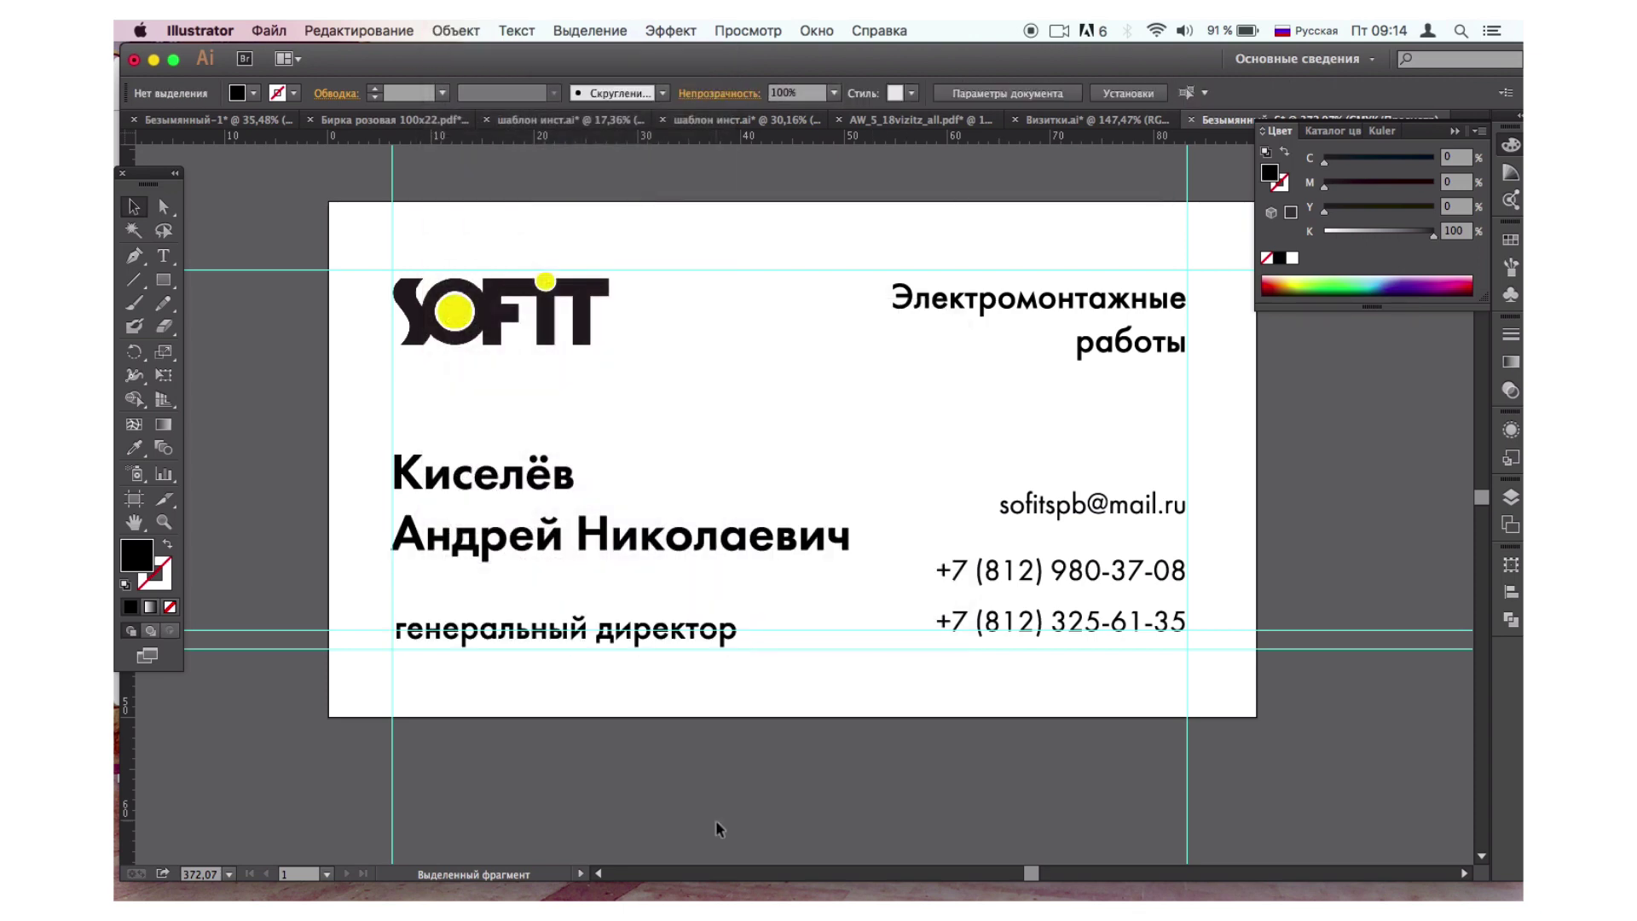
scroll(714, 820, "down", 2)
Zoom and pan to view the whole finished card, then open the File menu.
scroll(715, 820, "up", 1)
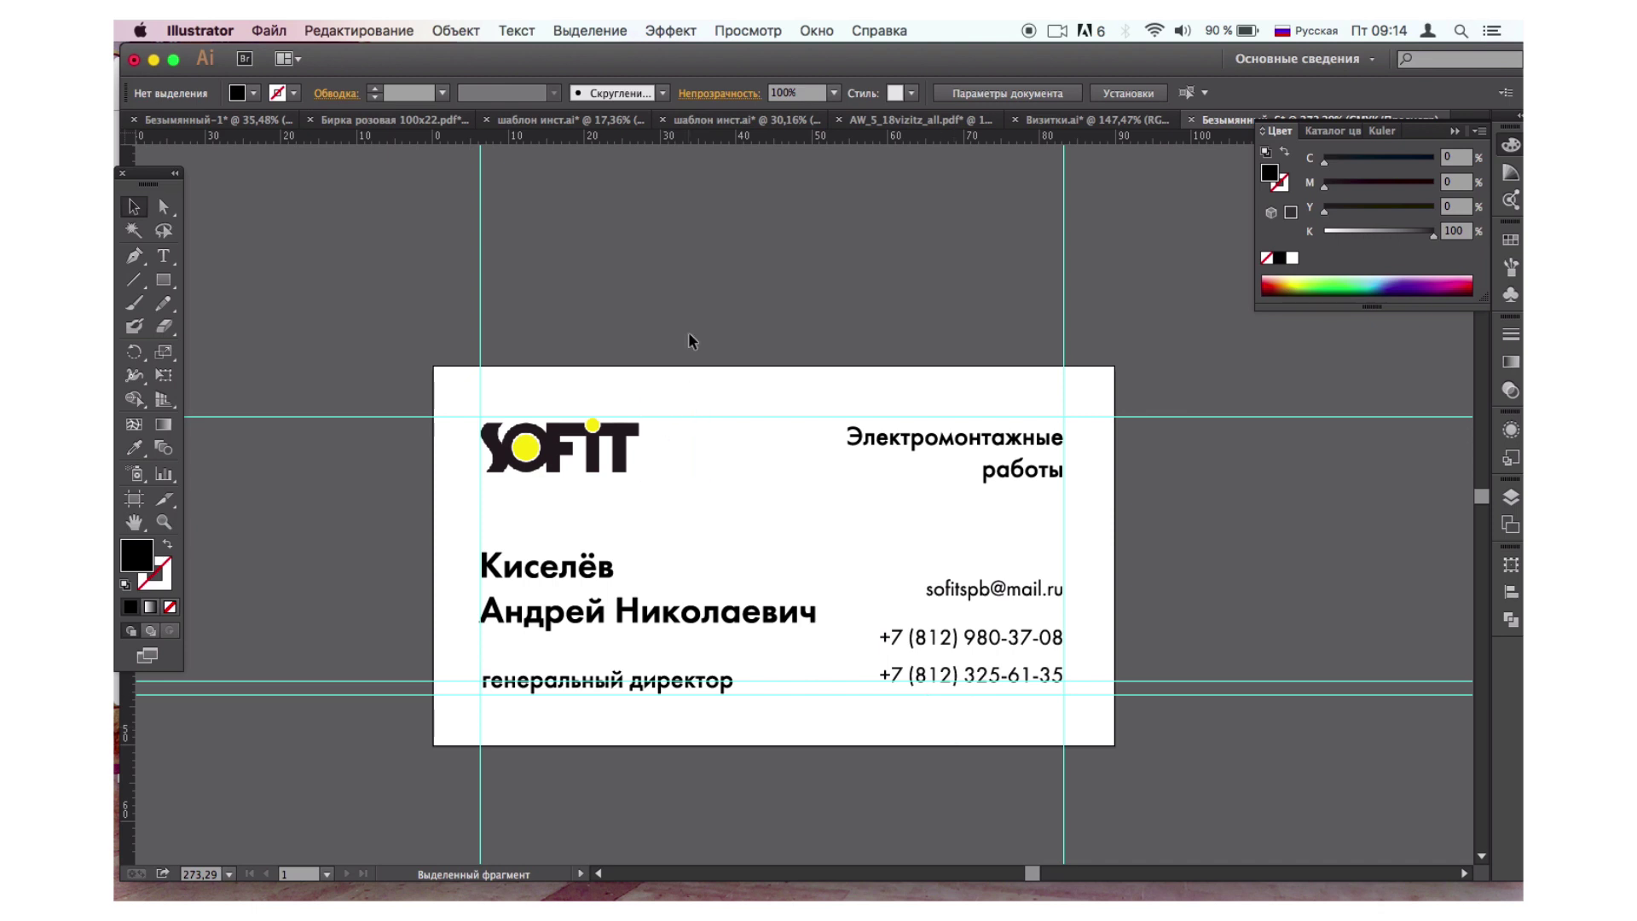
scroll(688, 333, "down", 3)
scroll(688, 332, "left", 2)
scroll(688, 339, "up", 2)
scroll(689, 339, "right", 1)
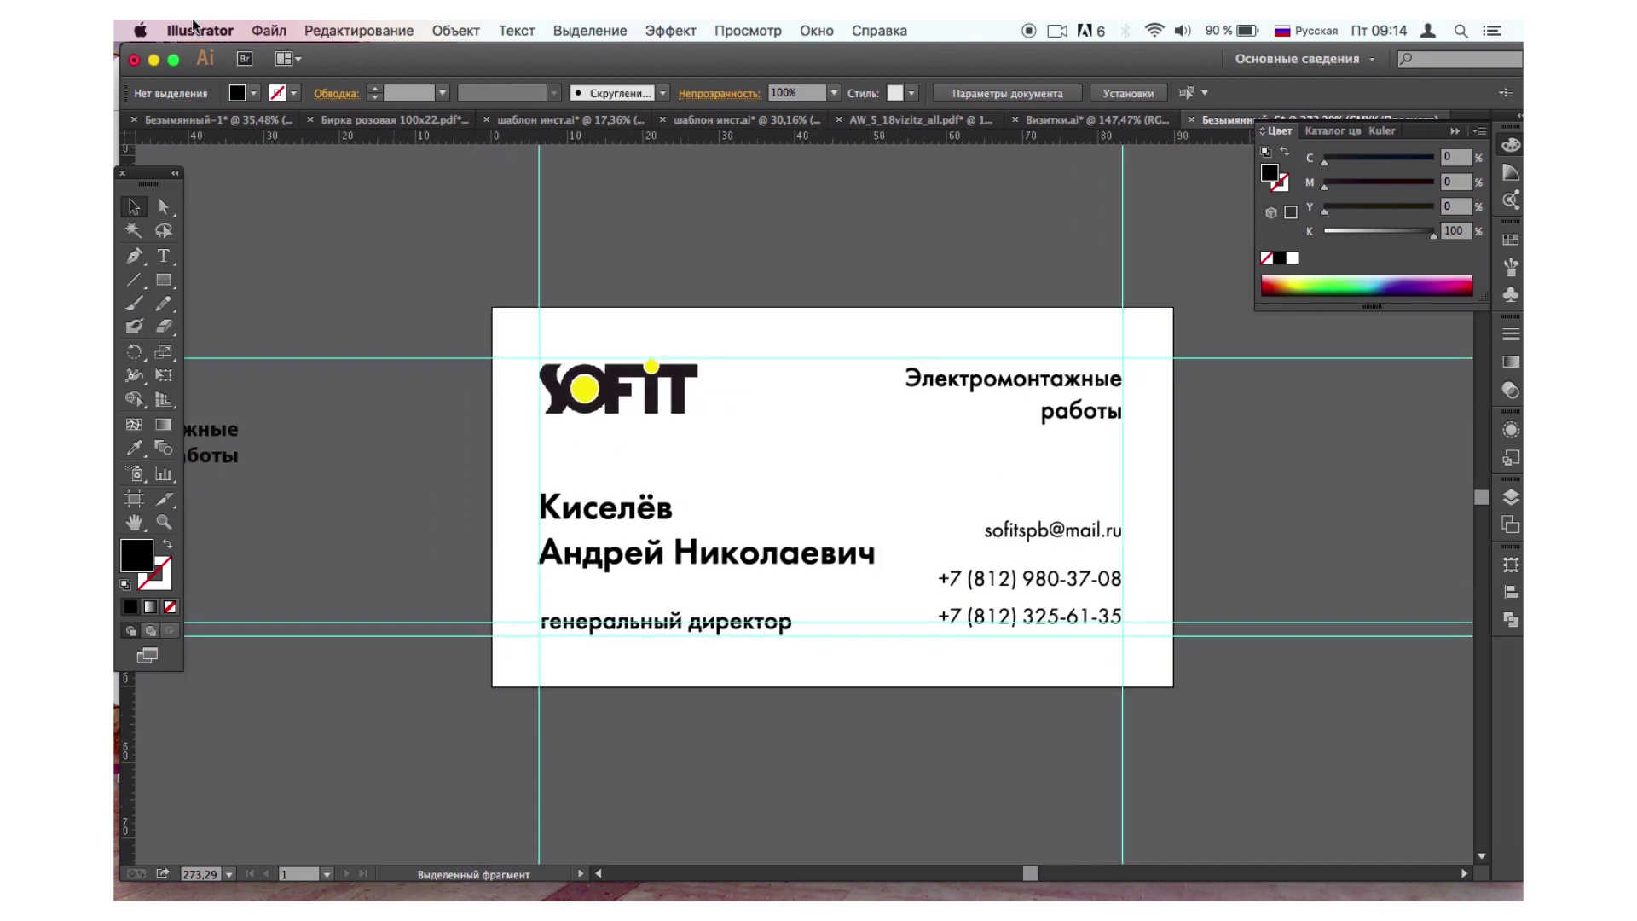
left_click(263, 30)
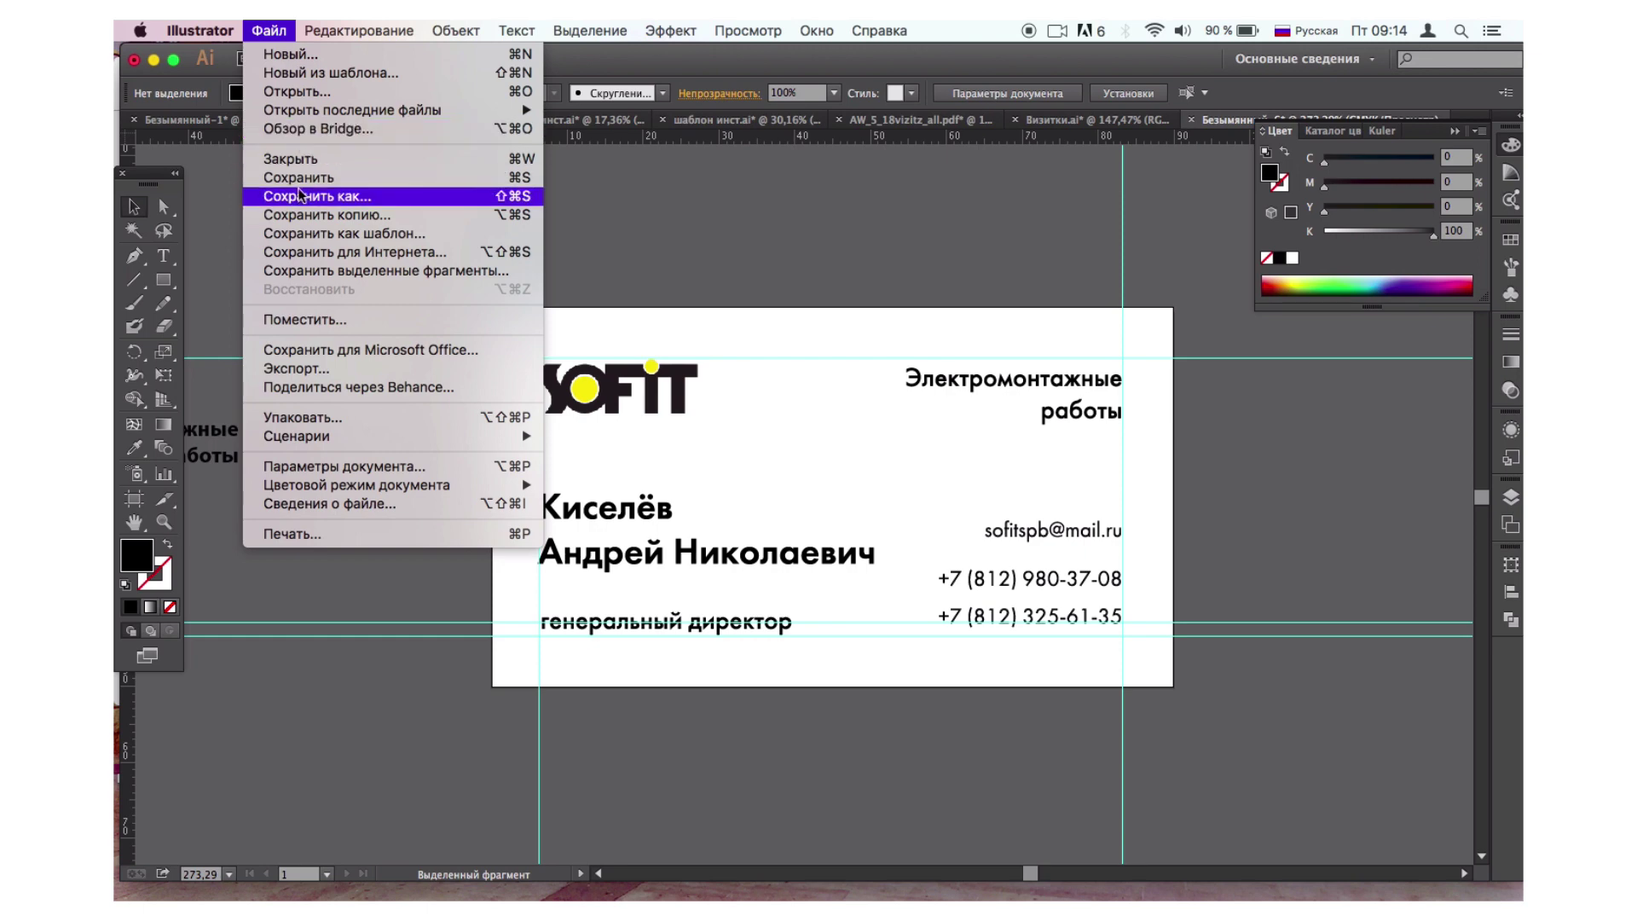
Save the card as Безымянный-6.pdf in Adobe PDF format.
left_click(297, 196)
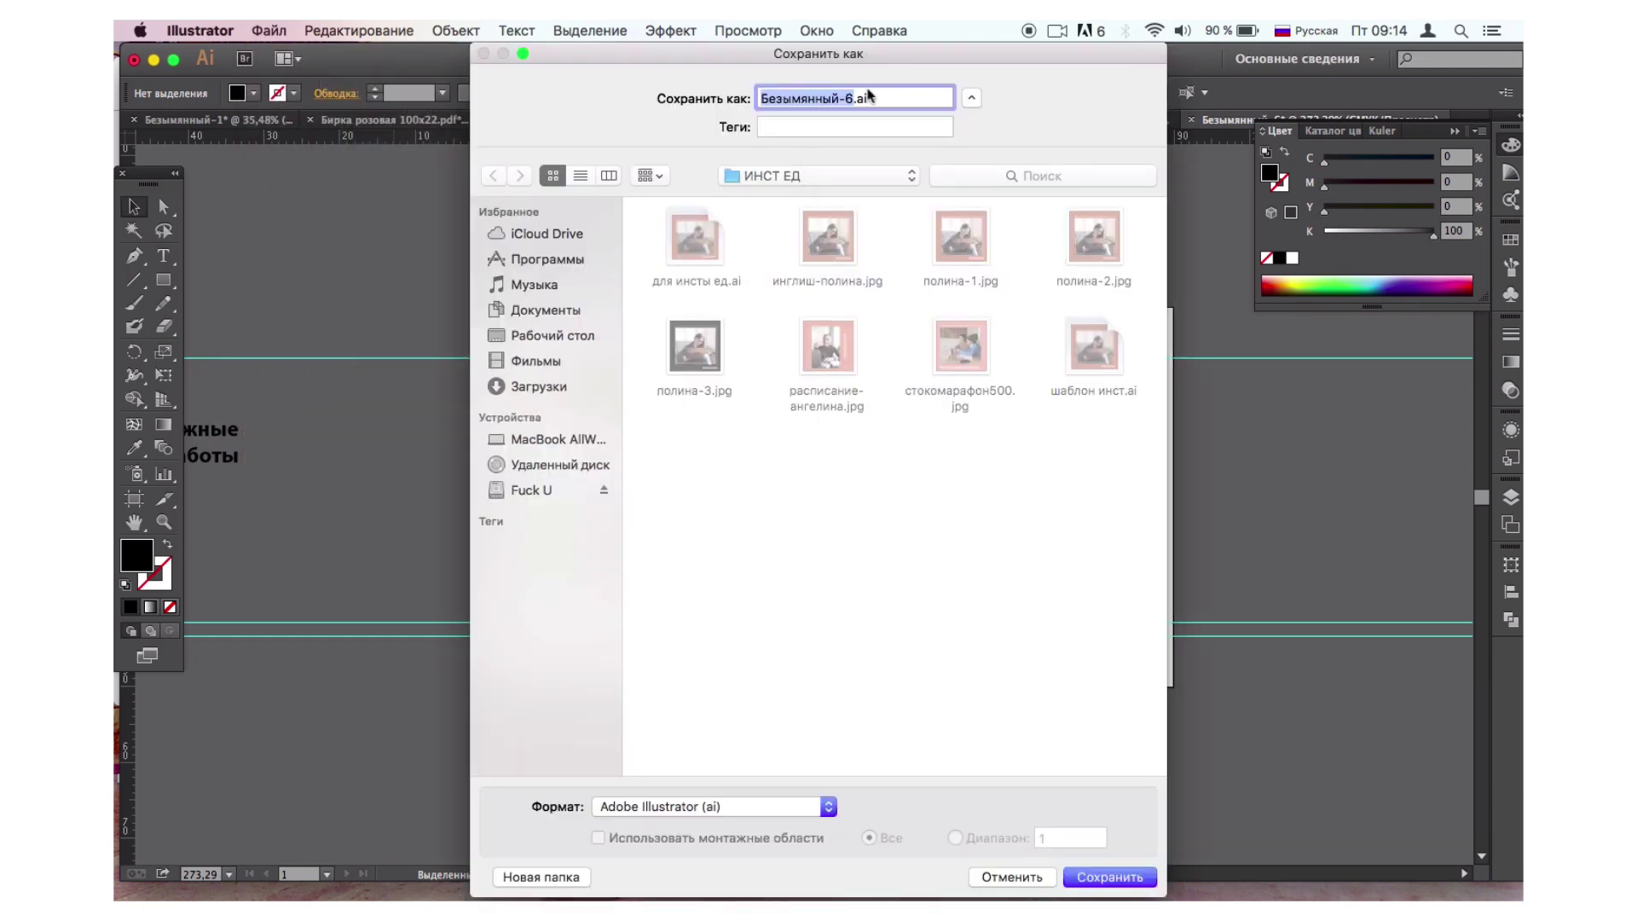
left_click(1033, 878)
left_click(266, 30)
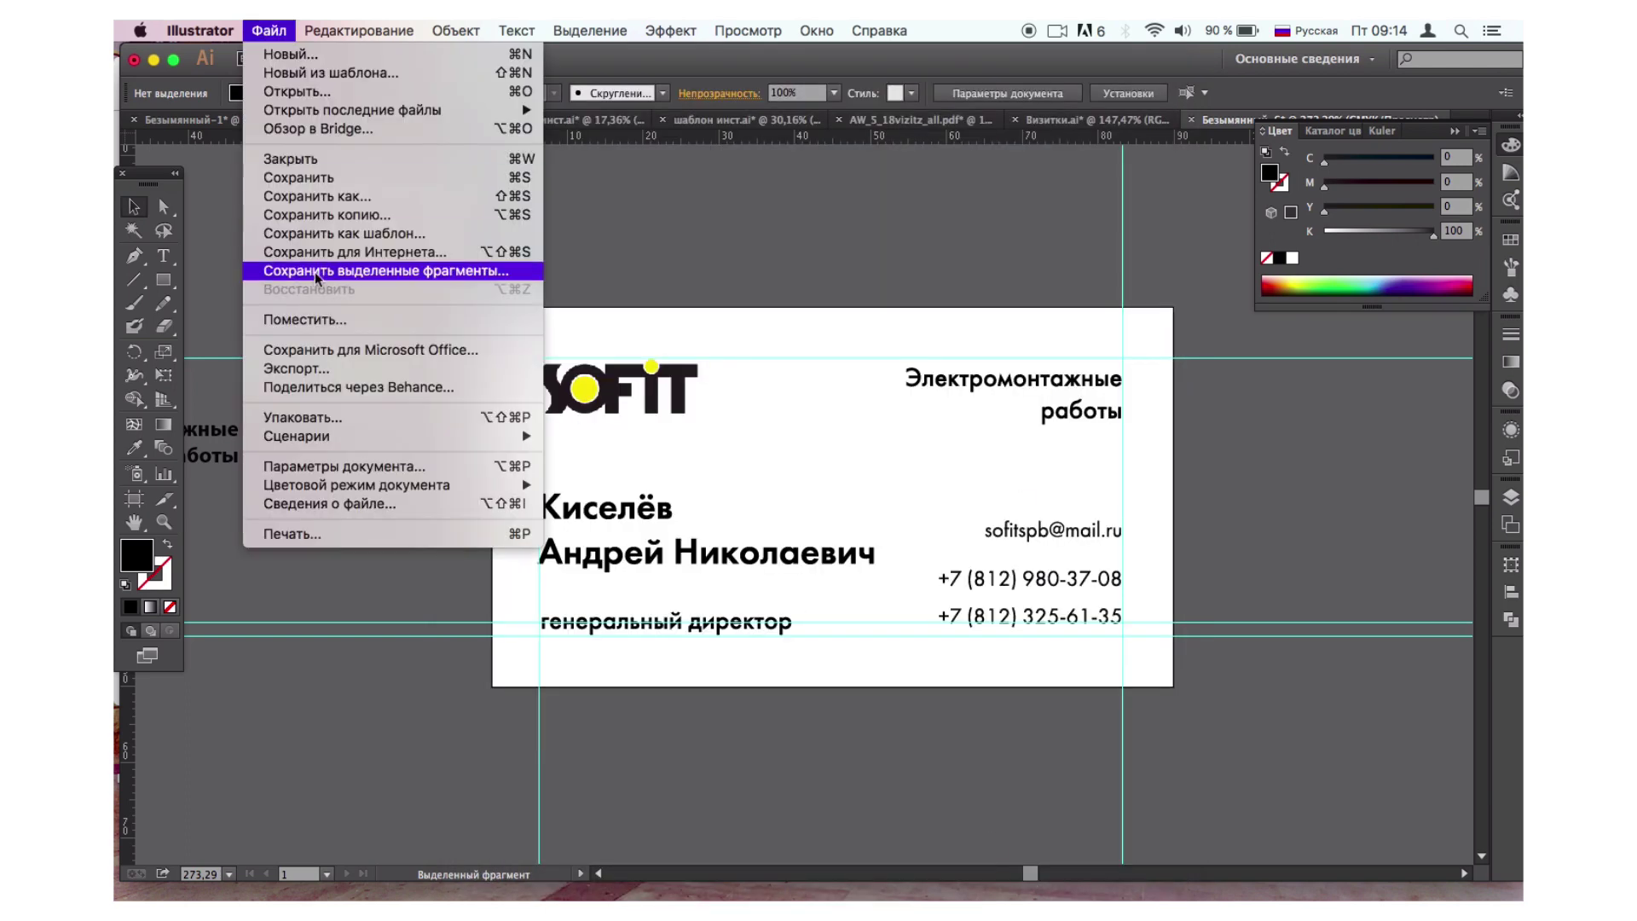
left_click(292, 197)
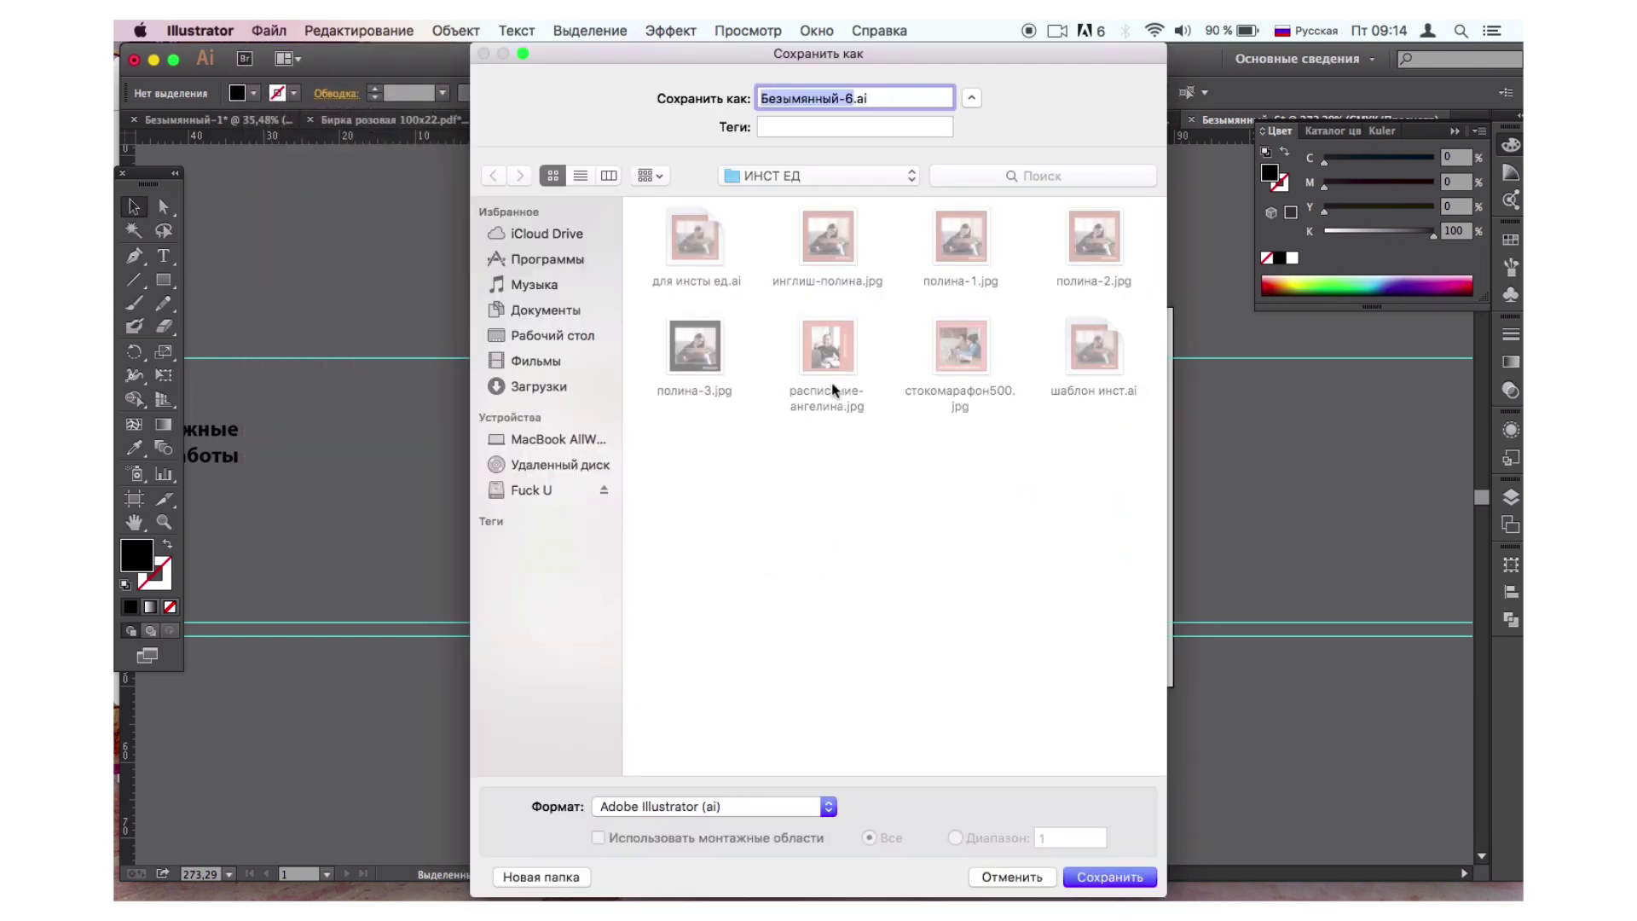
left_click(810, 808)
left_click(738, 858)
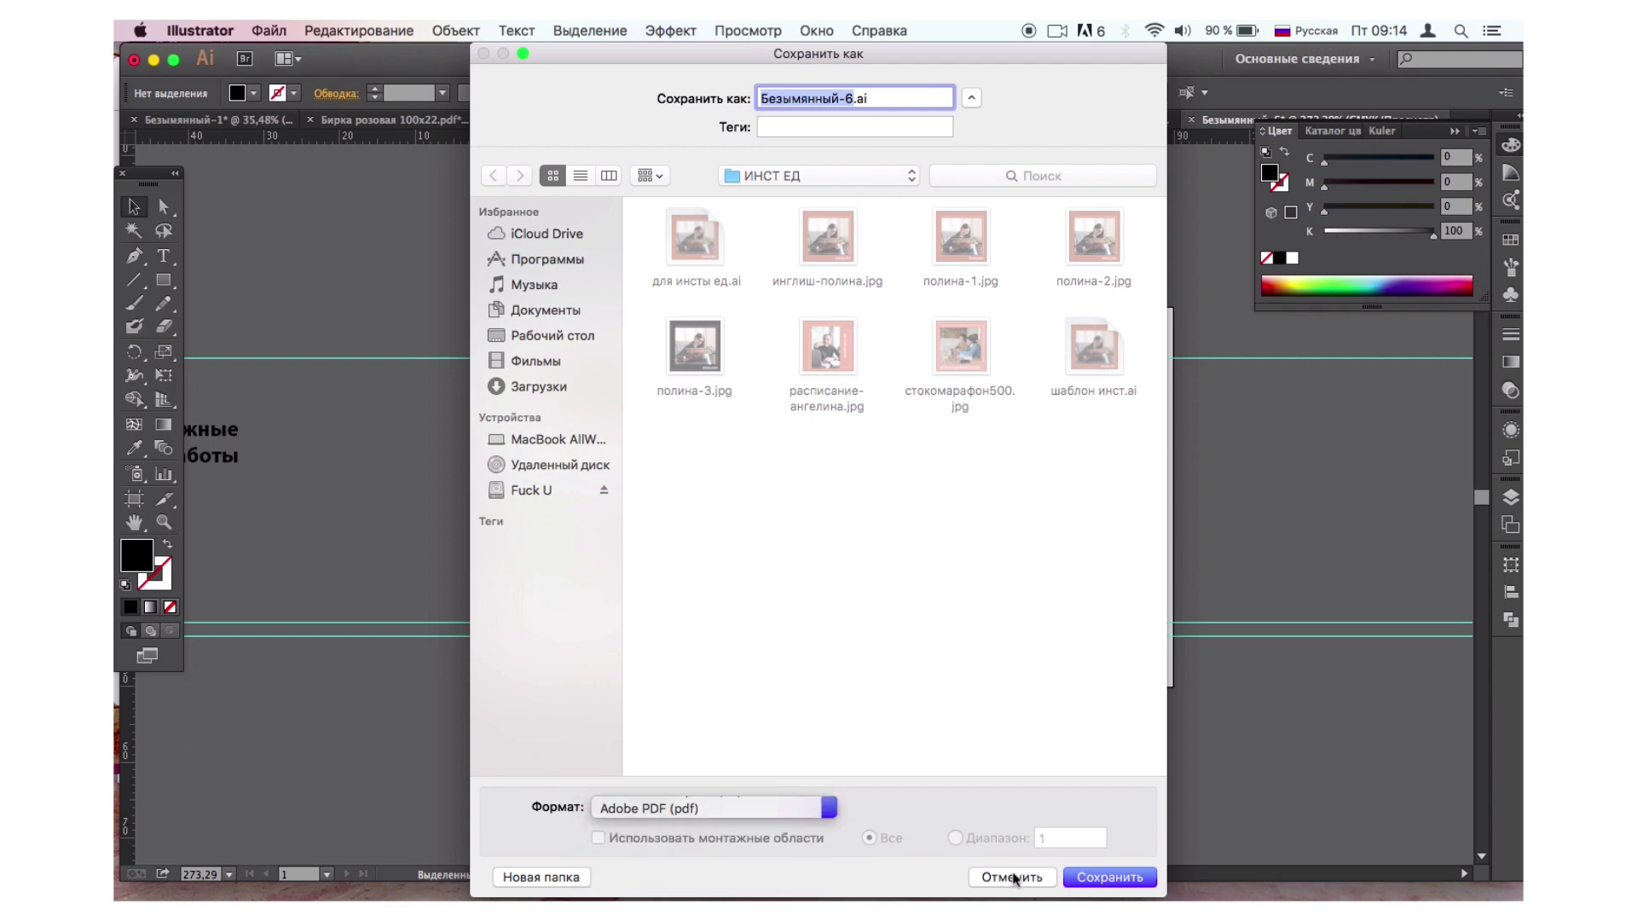
left_click(1080, 879)
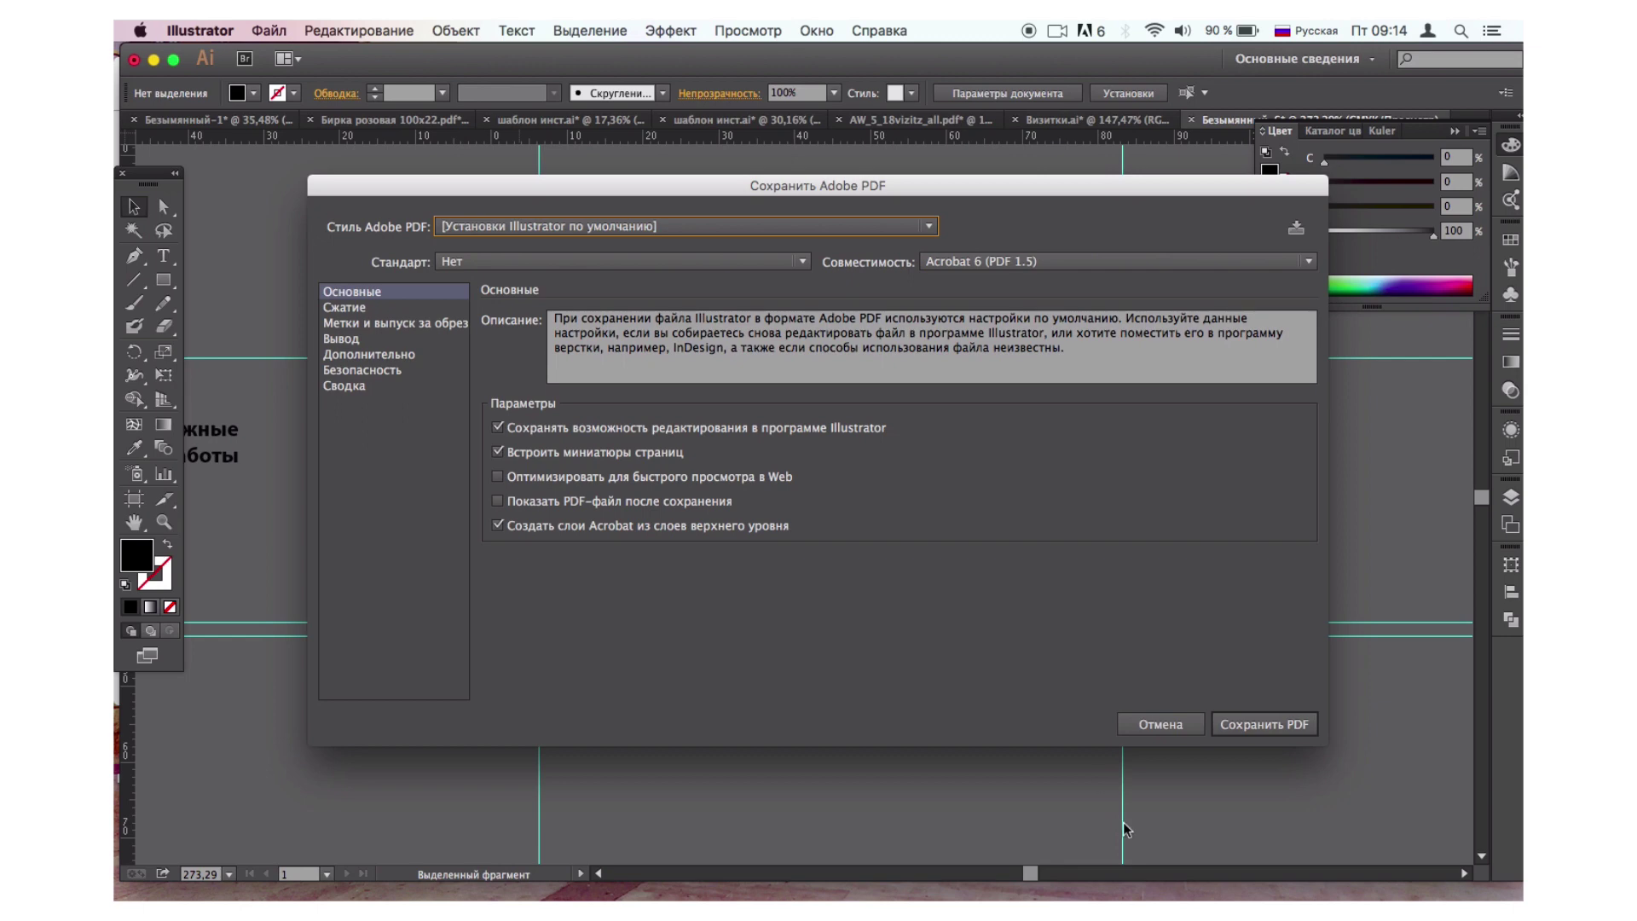
Save the PDF using the [Полиграфическое качество] press-quality preset.
left_click(810, 229)
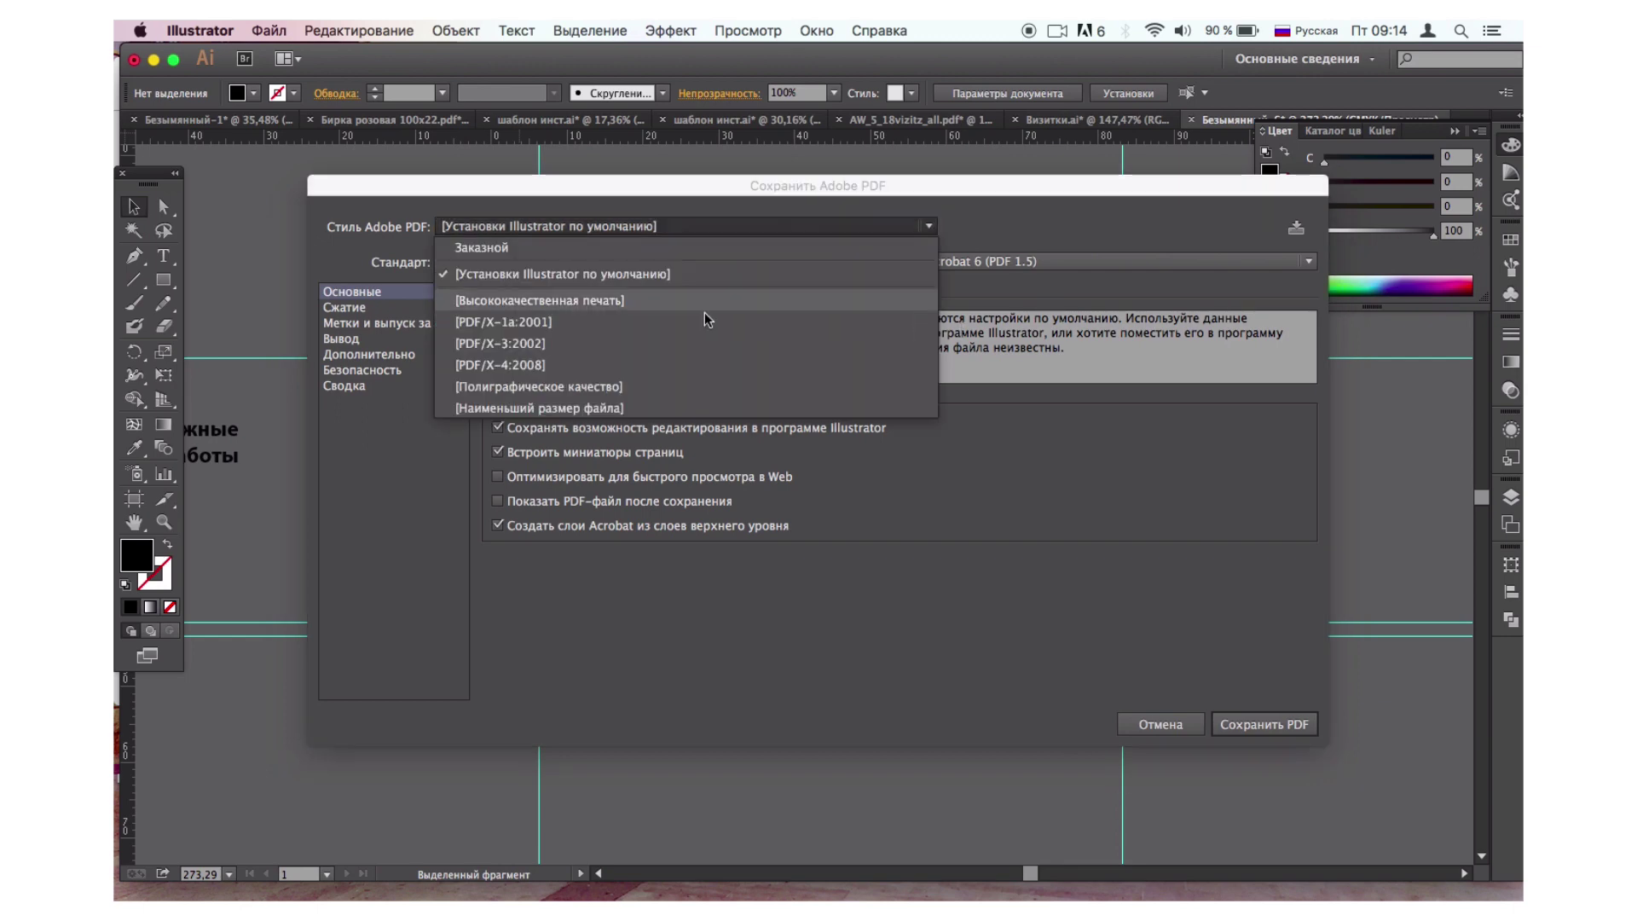
left_click(614, 383)
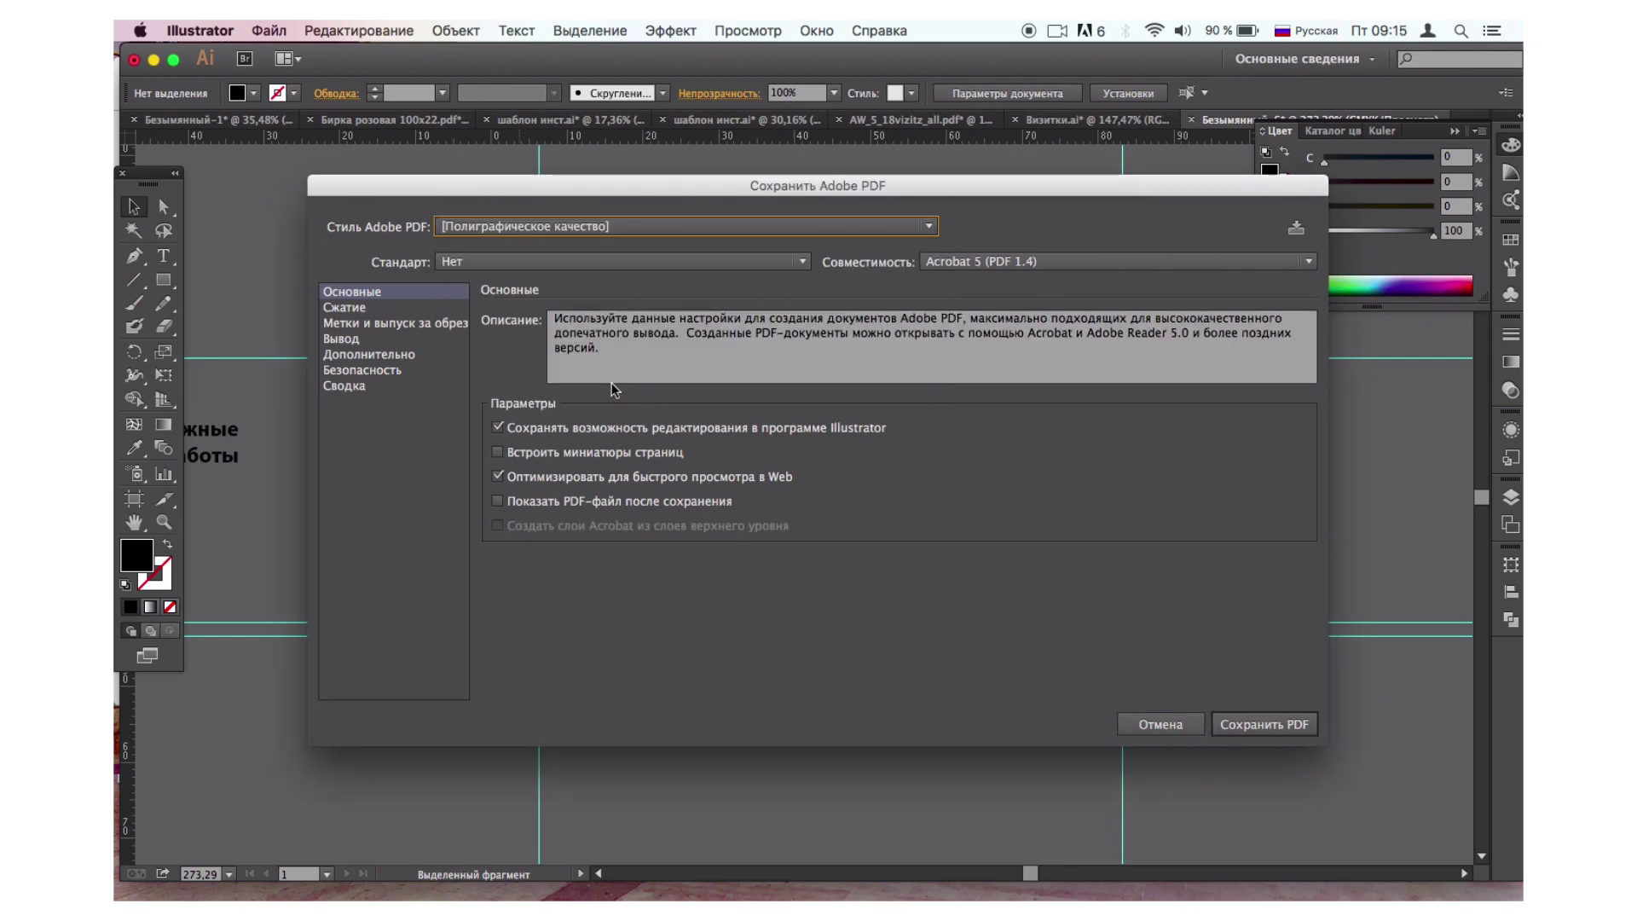
left_click(1263, 726)
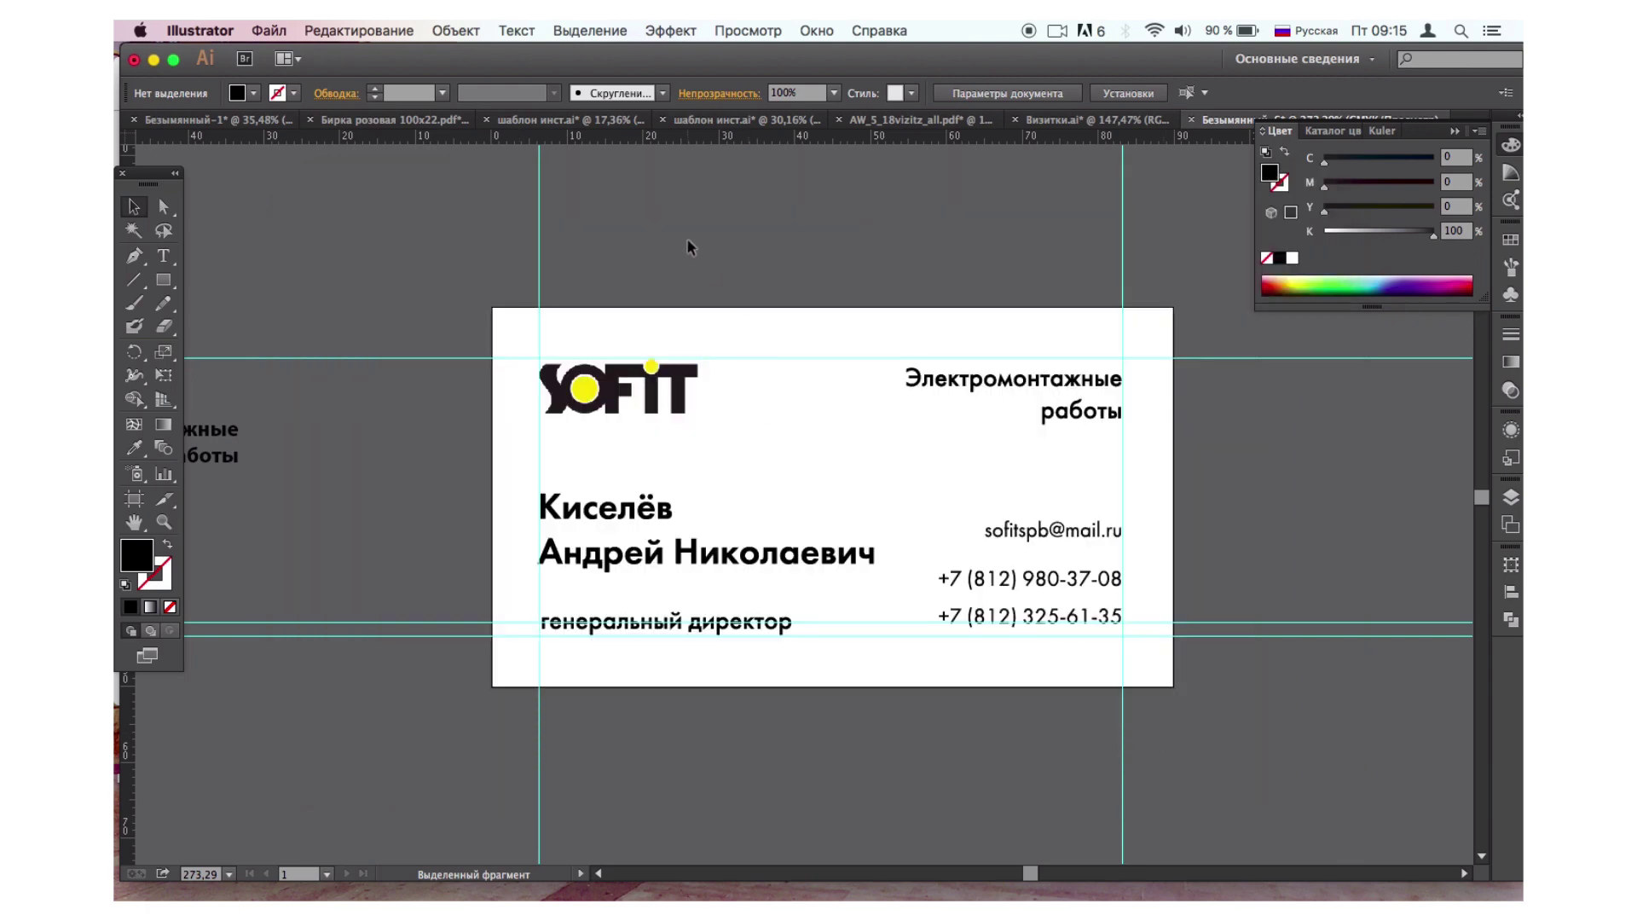